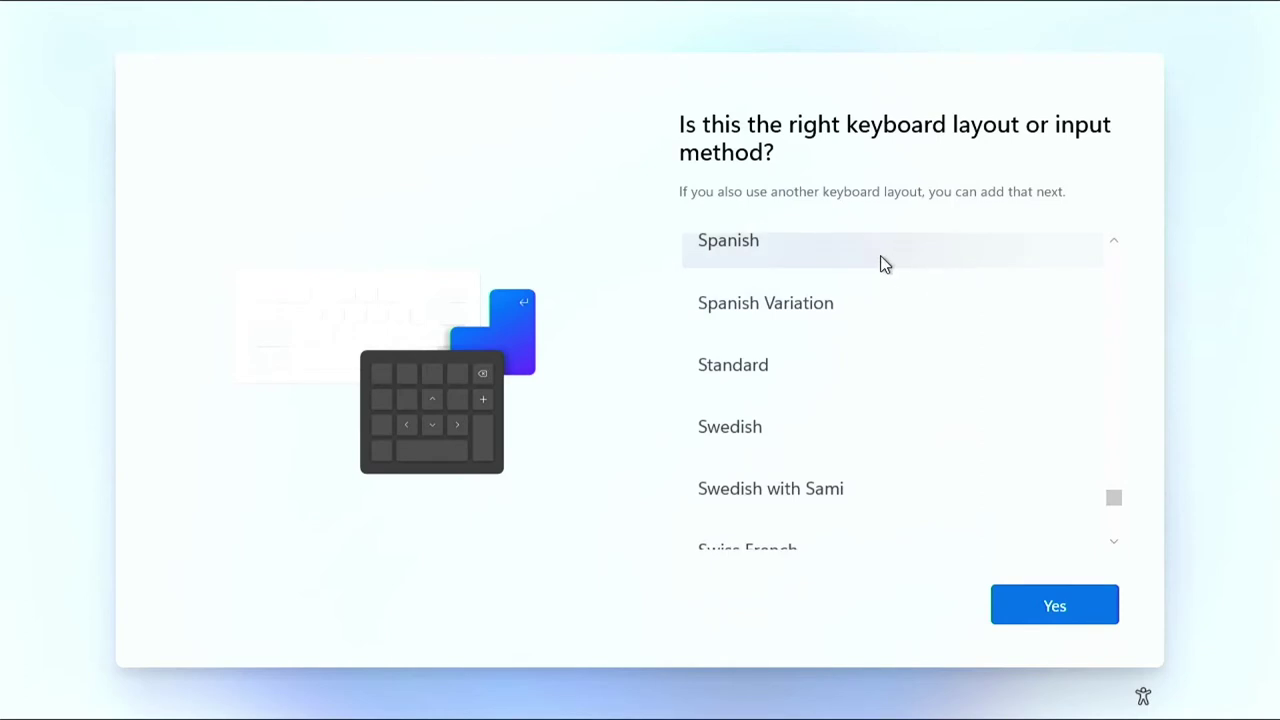
Accept the Spanish keyboard layout without adding a second one, and continue without internet using limited setup
left_click(1041, 610)
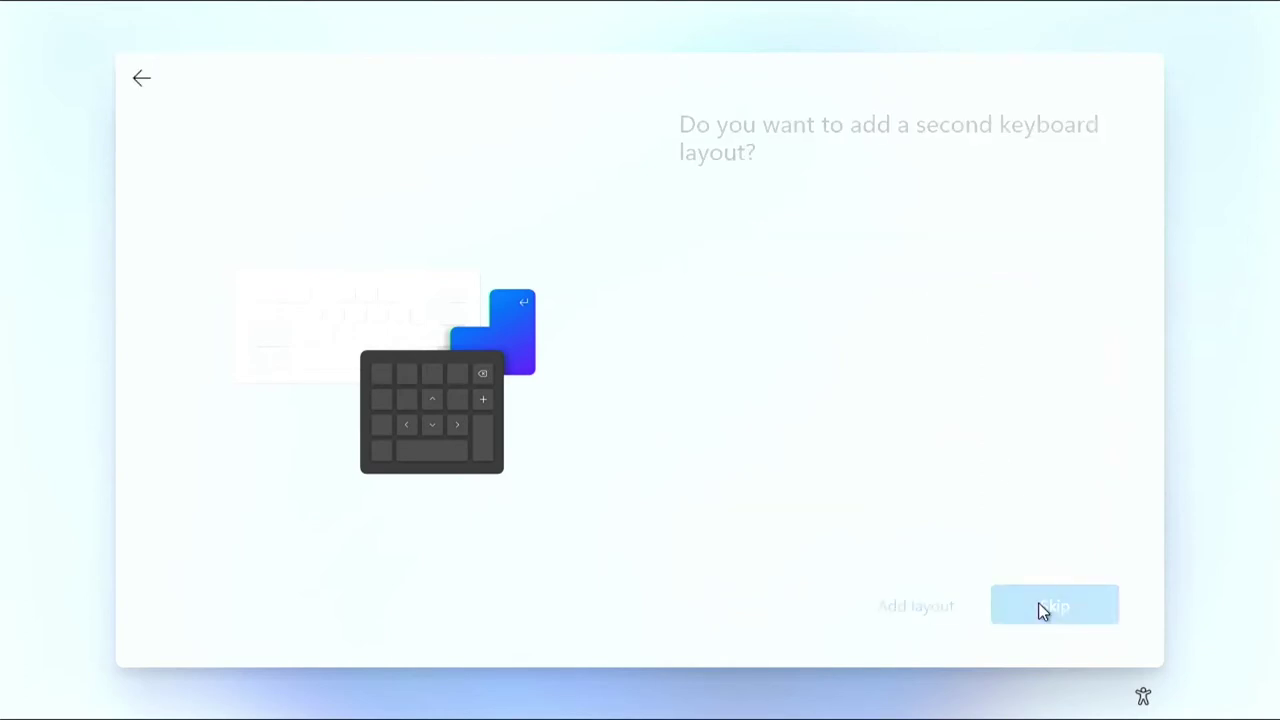
left_click(1030, 610)
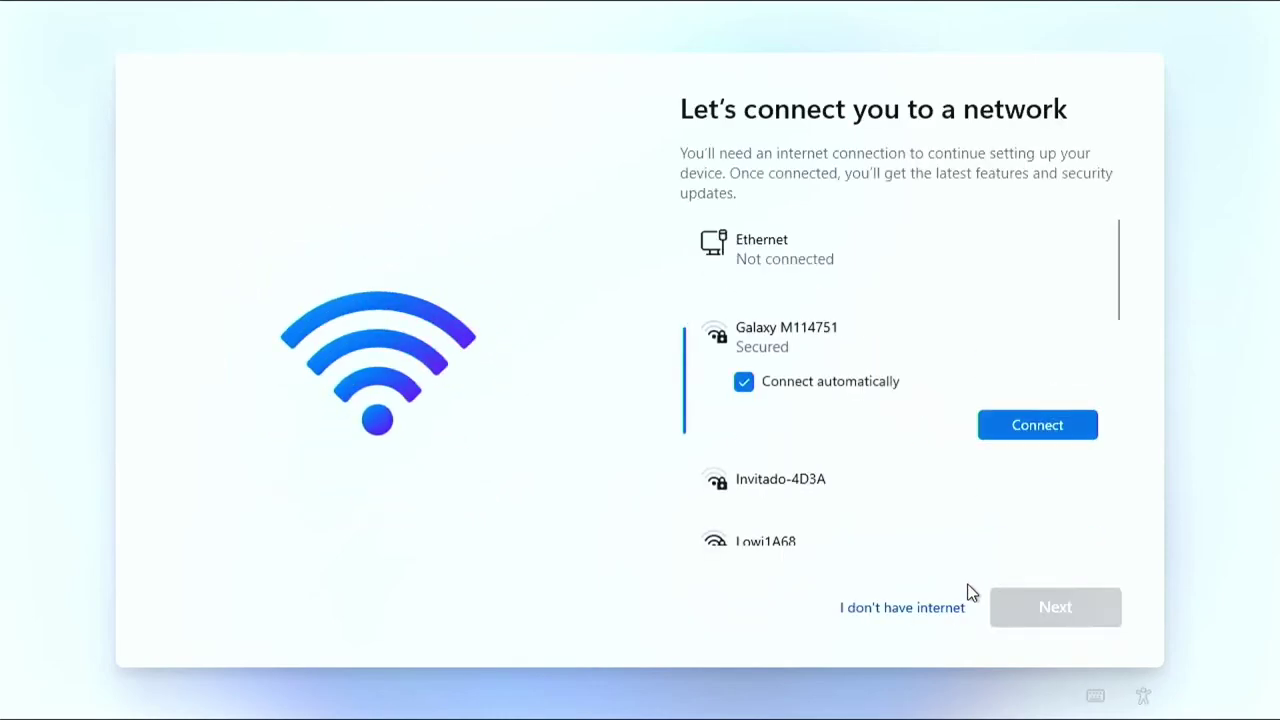
left_click(874, 608)
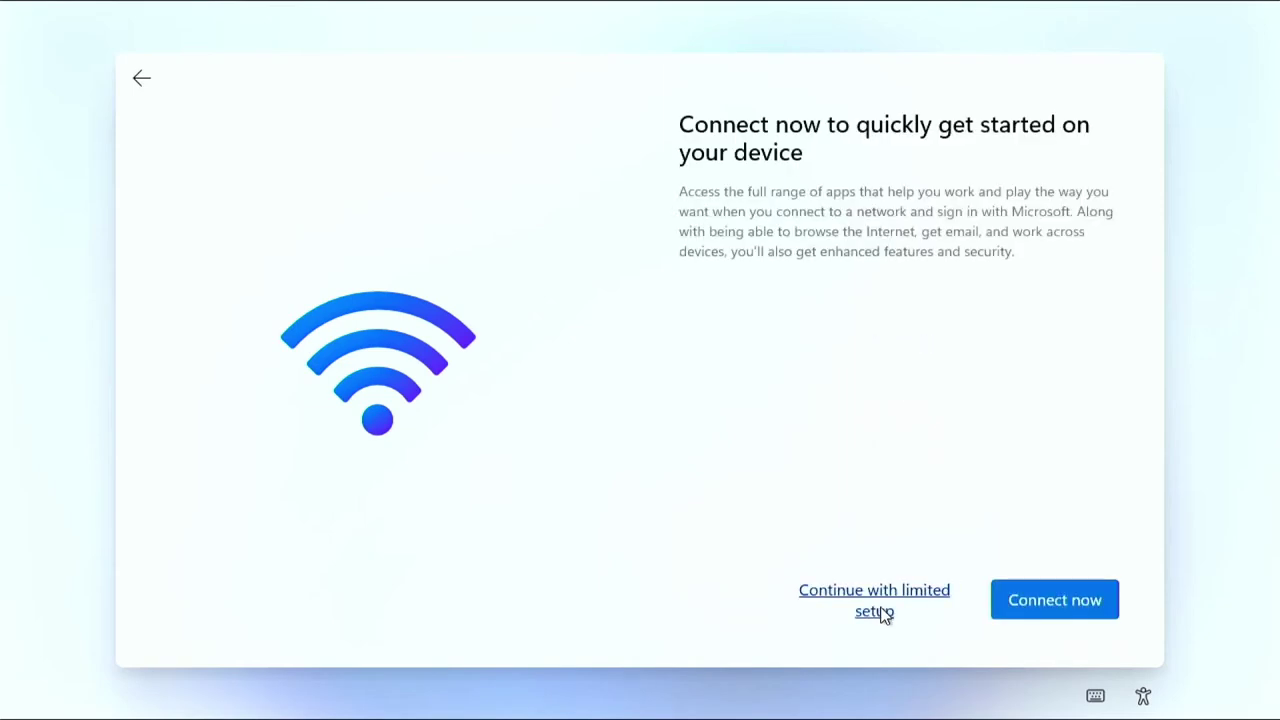
left_click(884, 610)
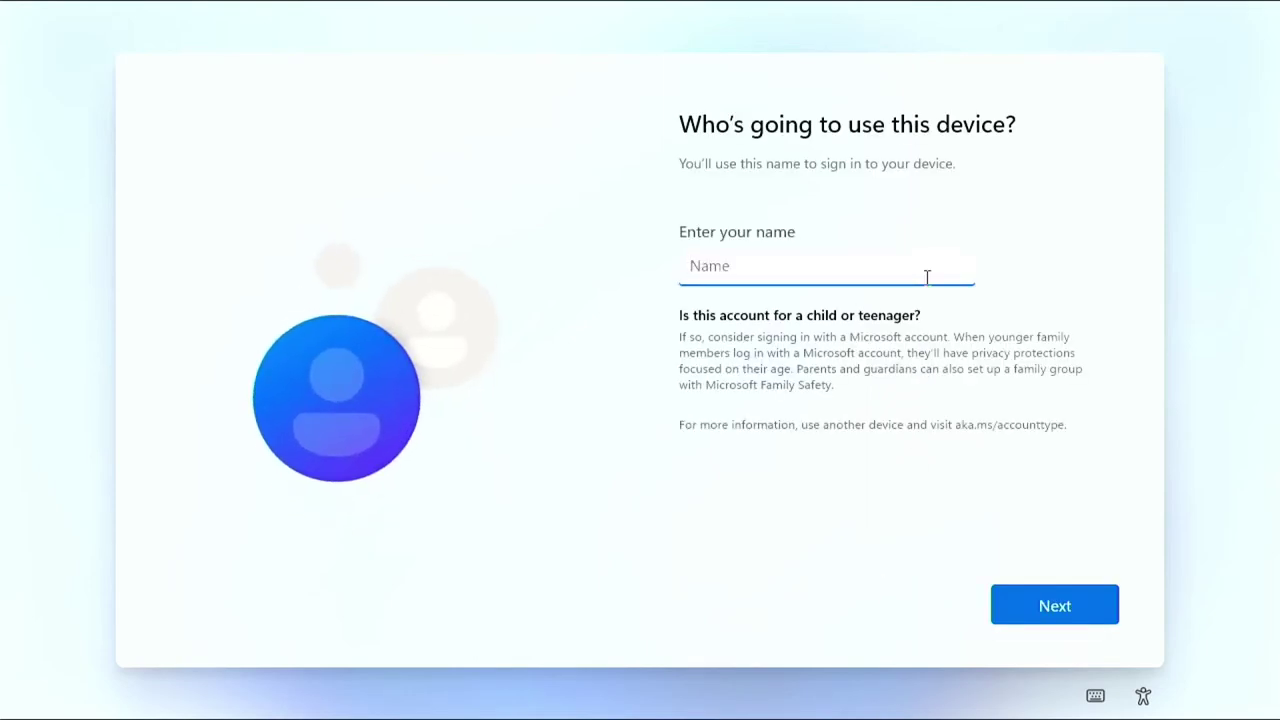
Create a local account named Sistemas, leaving its password blank
type("Sistemas")
key("Return")
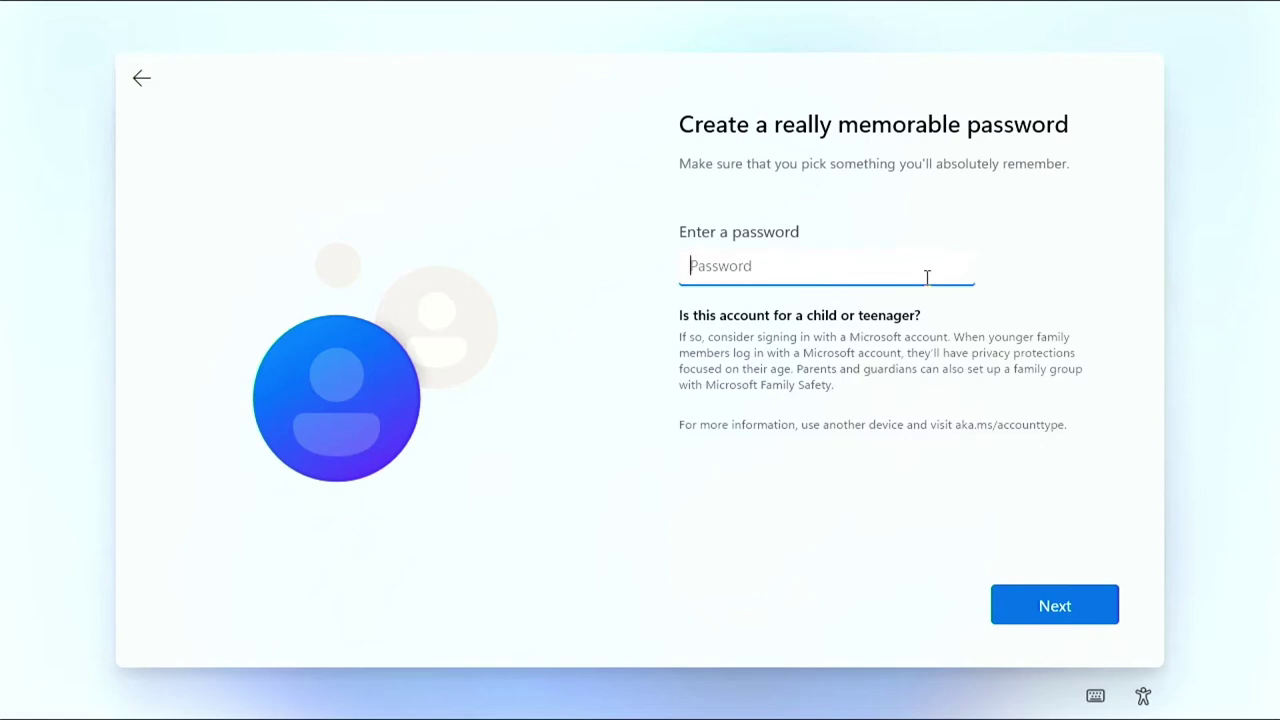
left_click(1030, 596)
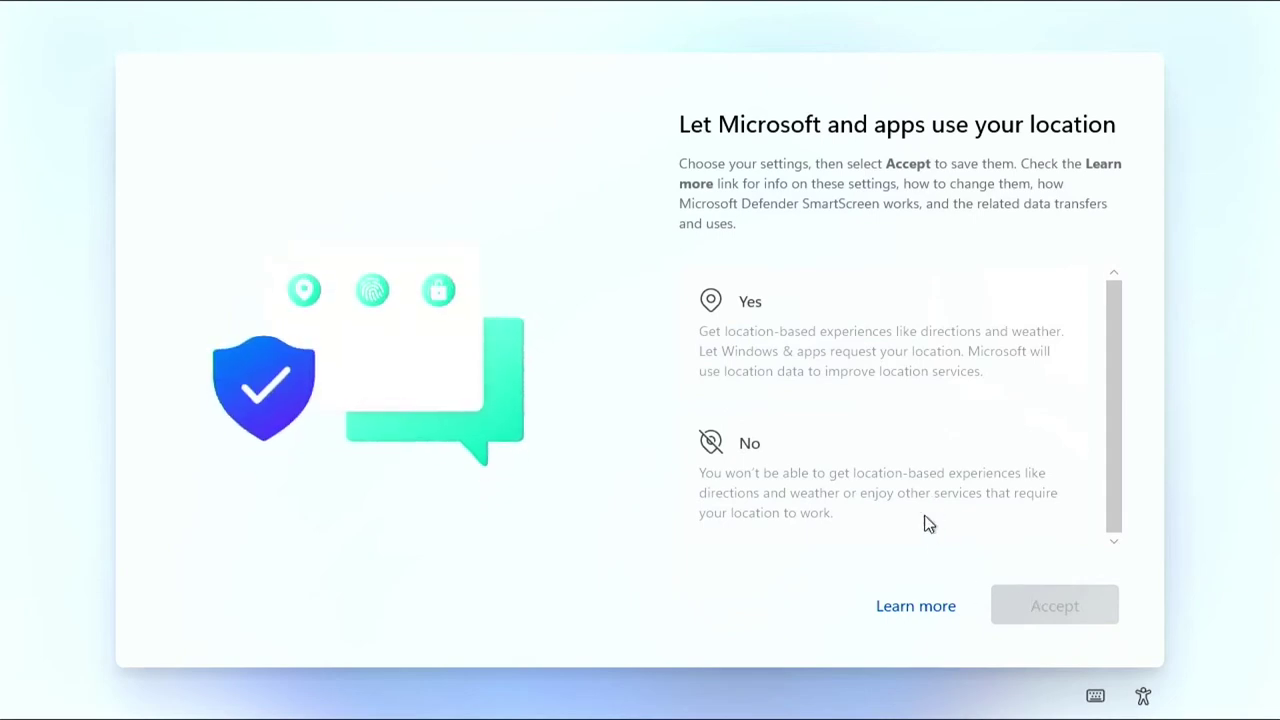
Decline location access for Microsoft and apps, and decline Find my device
left_click(920, 507)
left_click(1020, 603)
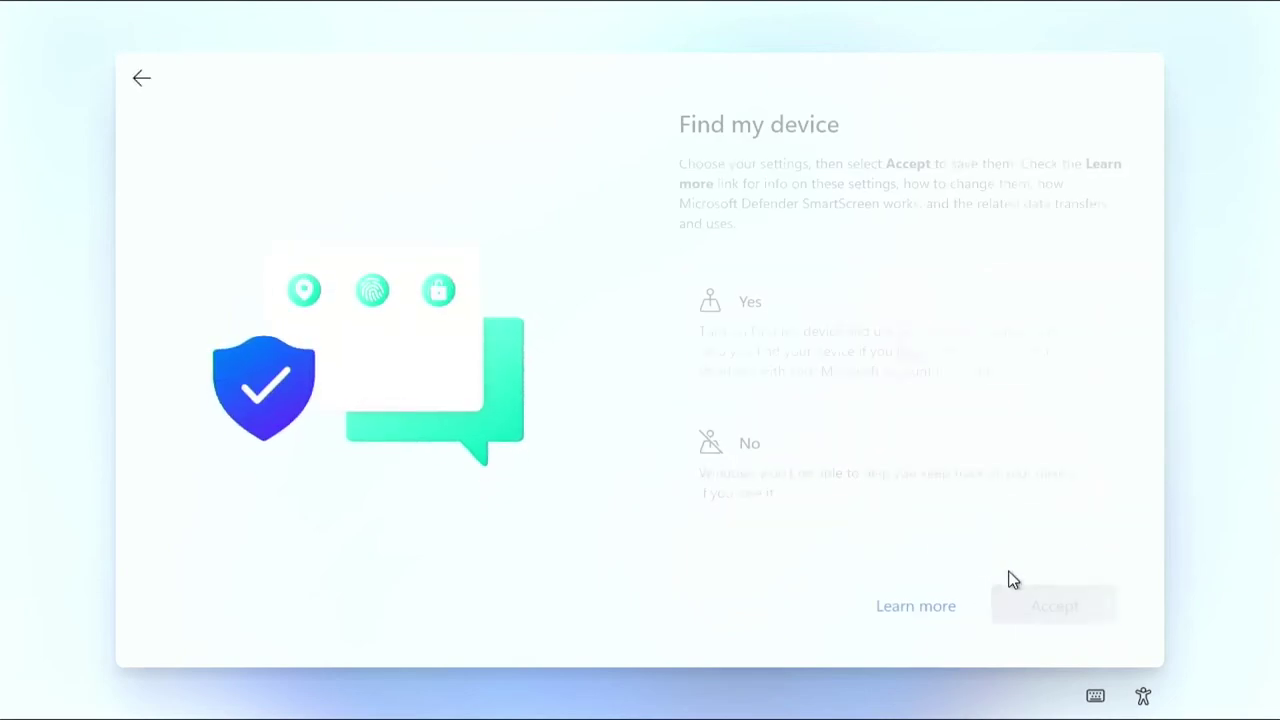
left_click(950, 515)
left_click(1033, 605)
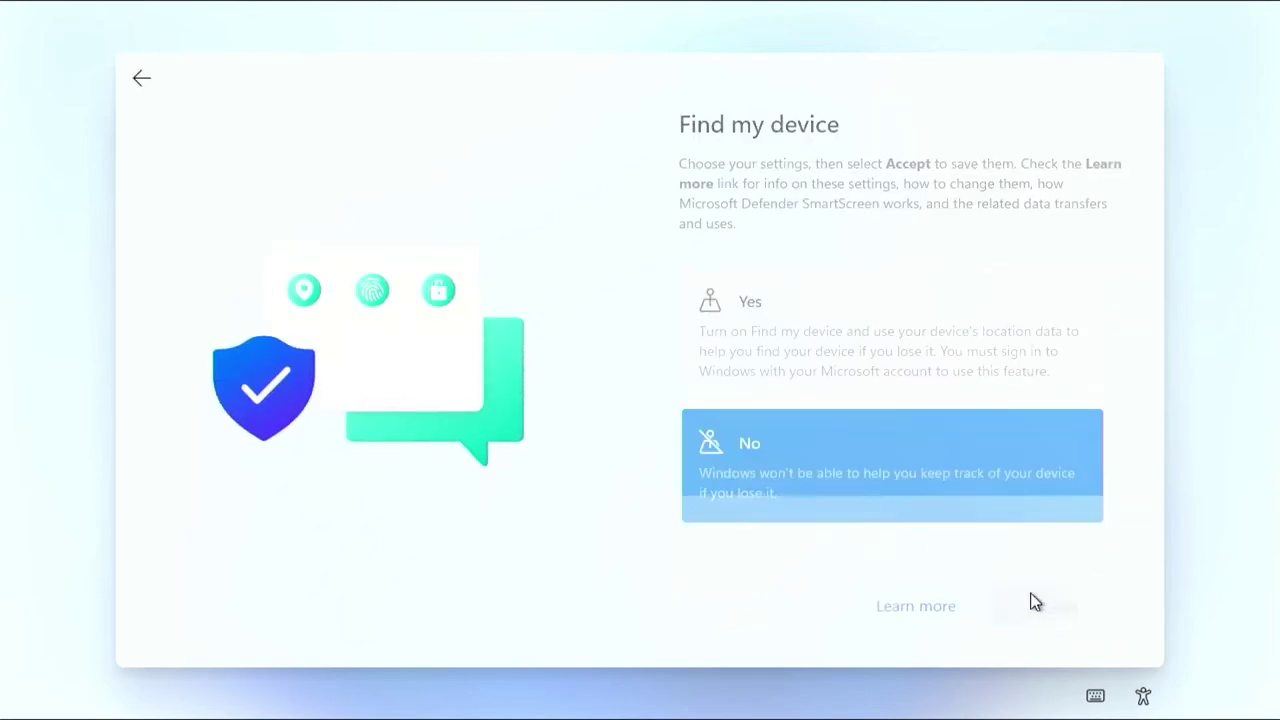
Limit diagnostic data to Required only and choose Yes for Improve inking & typing
scroll(915, 470, "down", 3)
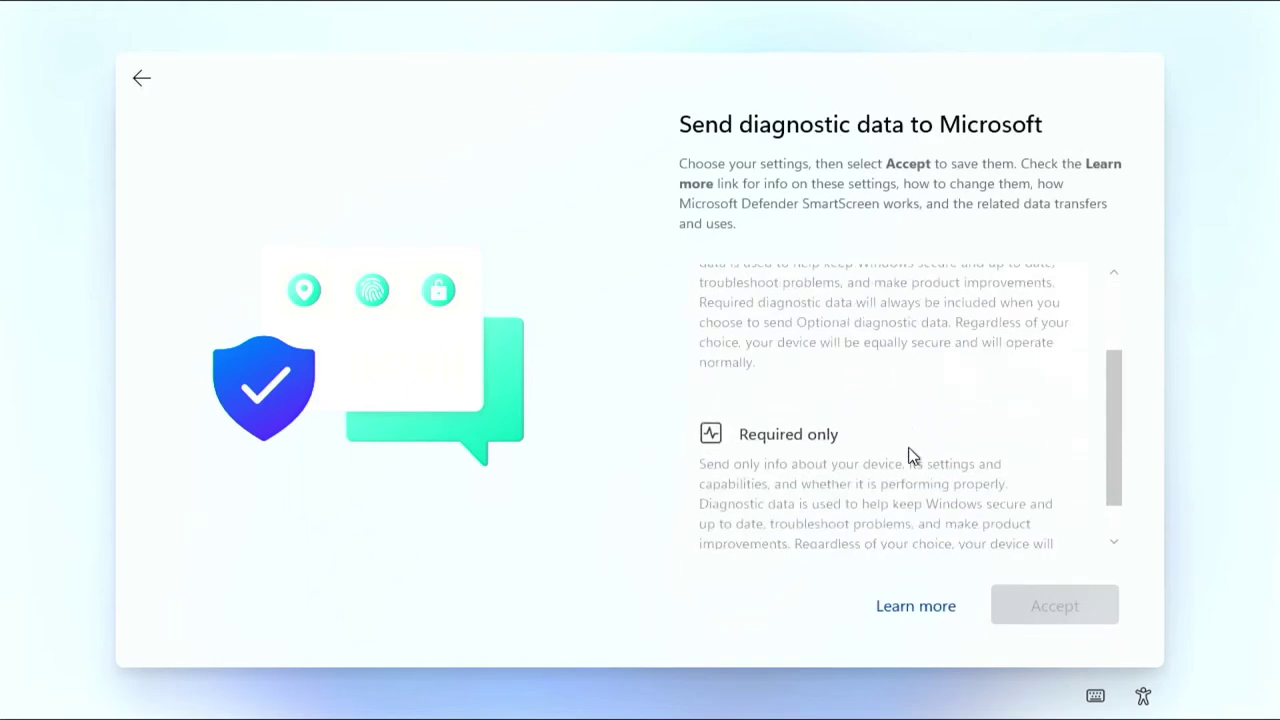
left_click(907, 465)
left_click(1030, 603)
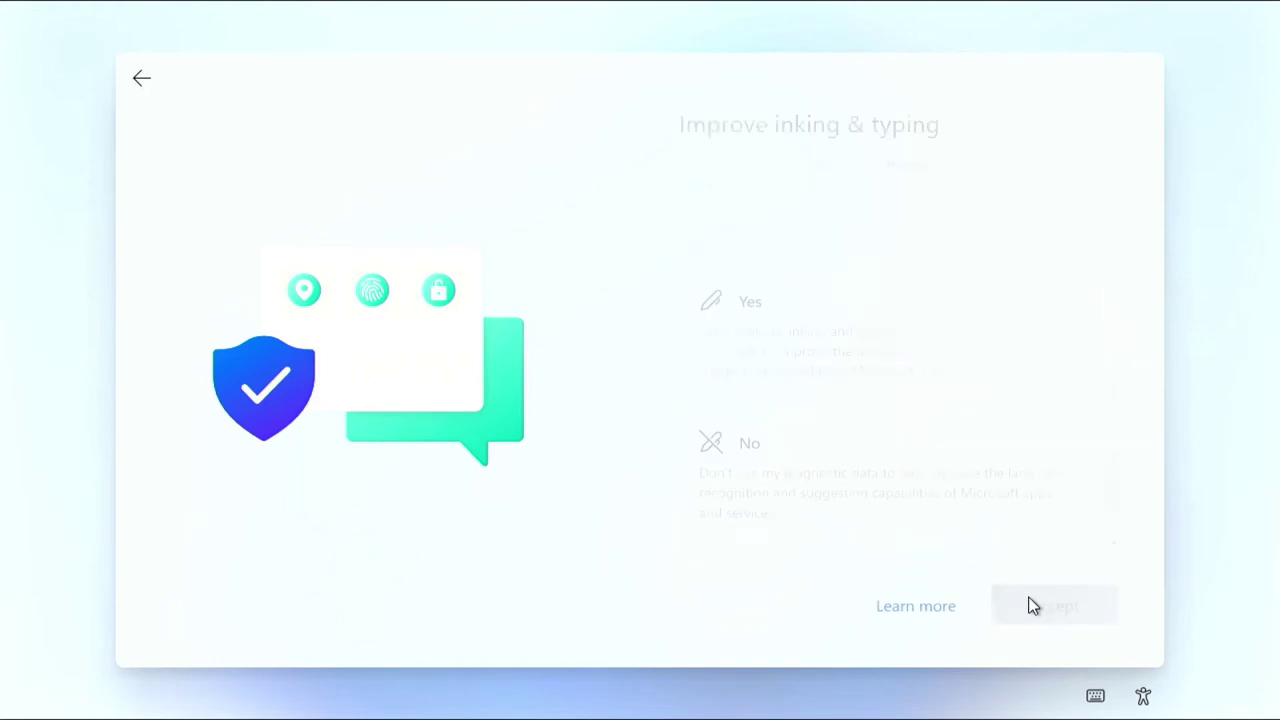
left_click(837, 357)
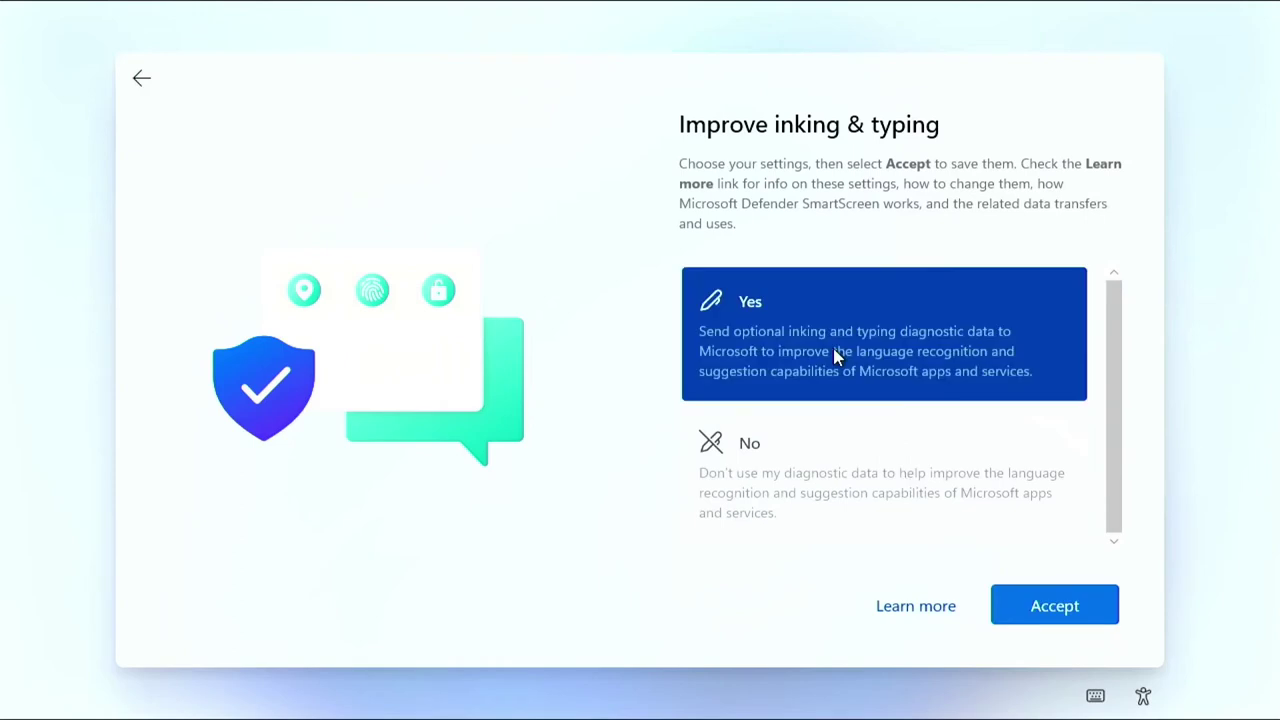
left_click(1036, 608)
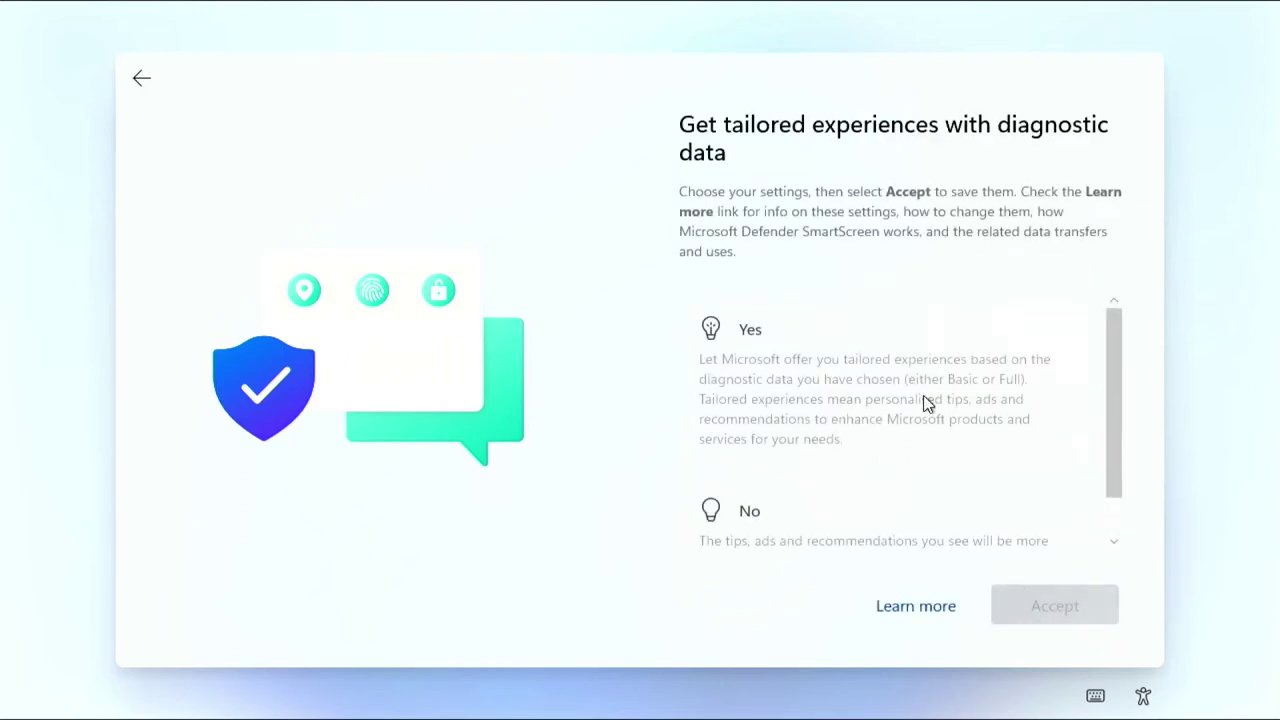
Decline tailored experiences with diagnostic data and the use of the advertising ID by apps
scroll(923, 400, "down", 2)
left_click(882, 478)
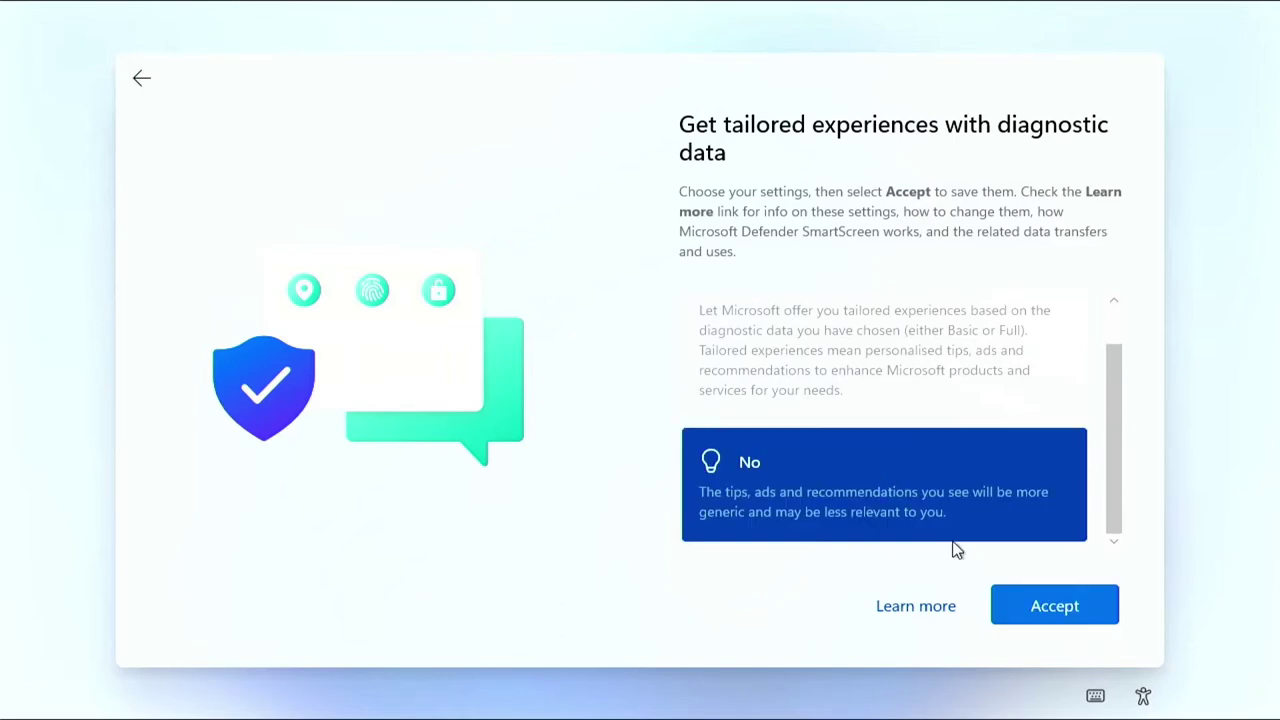
left_click(1033, 607)
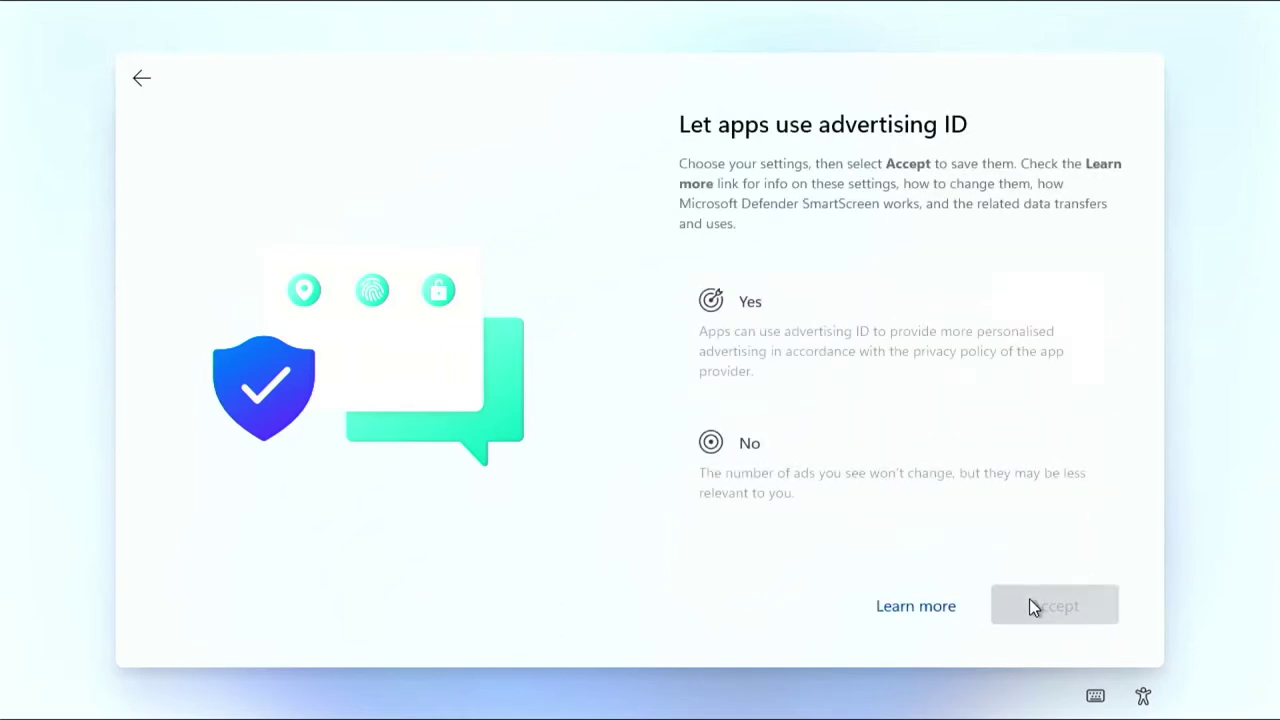
left_click(903, 505)
left_click(1068, 620)
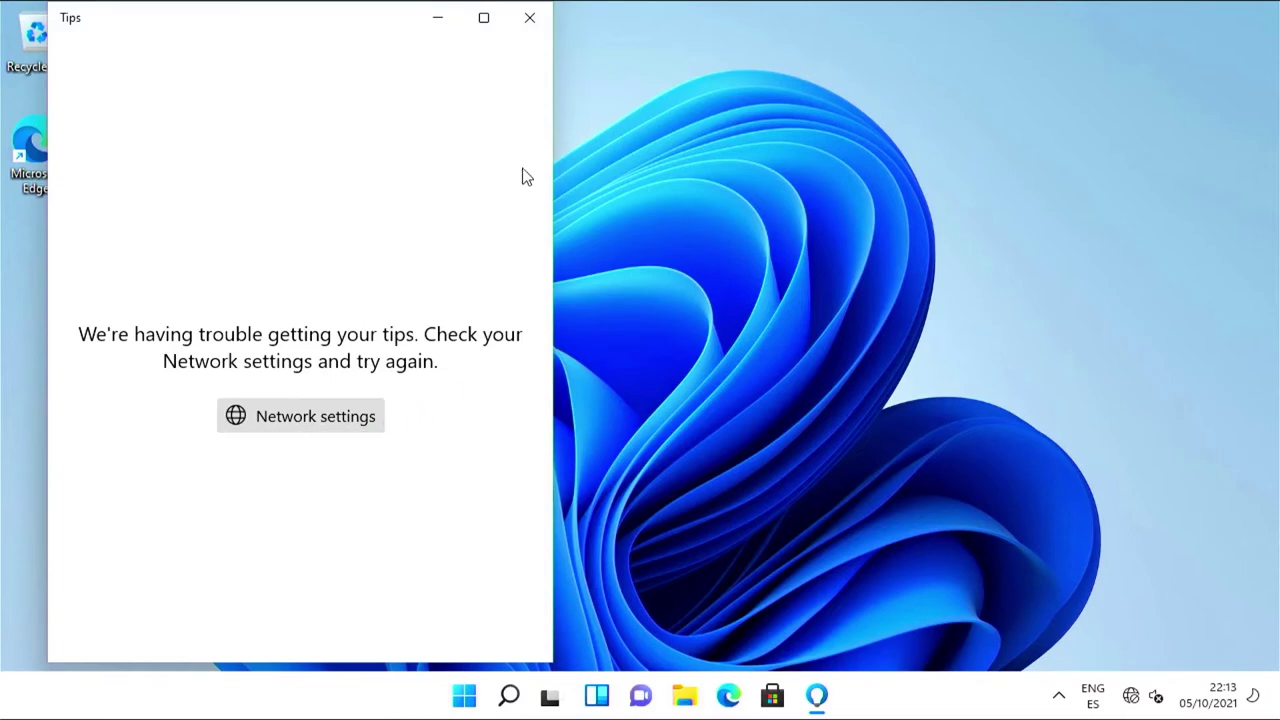
Close the Tips window and open the Accounts page in a maximised Settings window
left_click(530, 17)
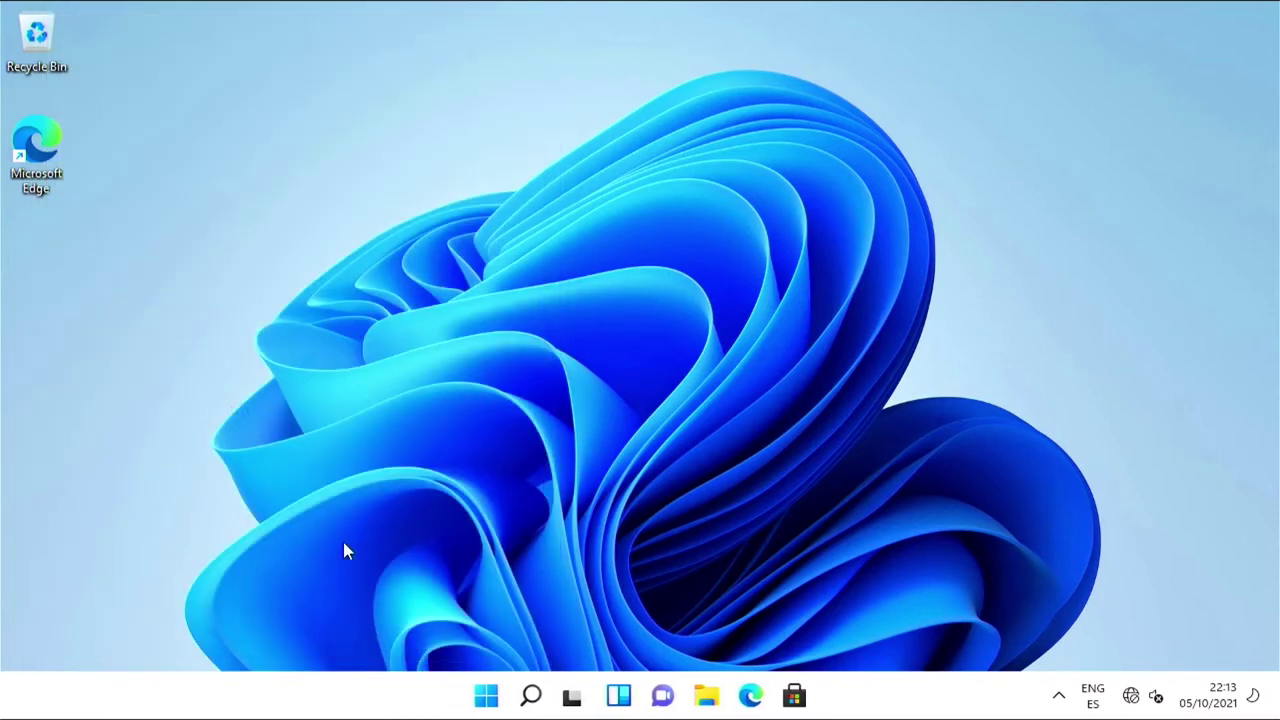
left_click(483, 690)
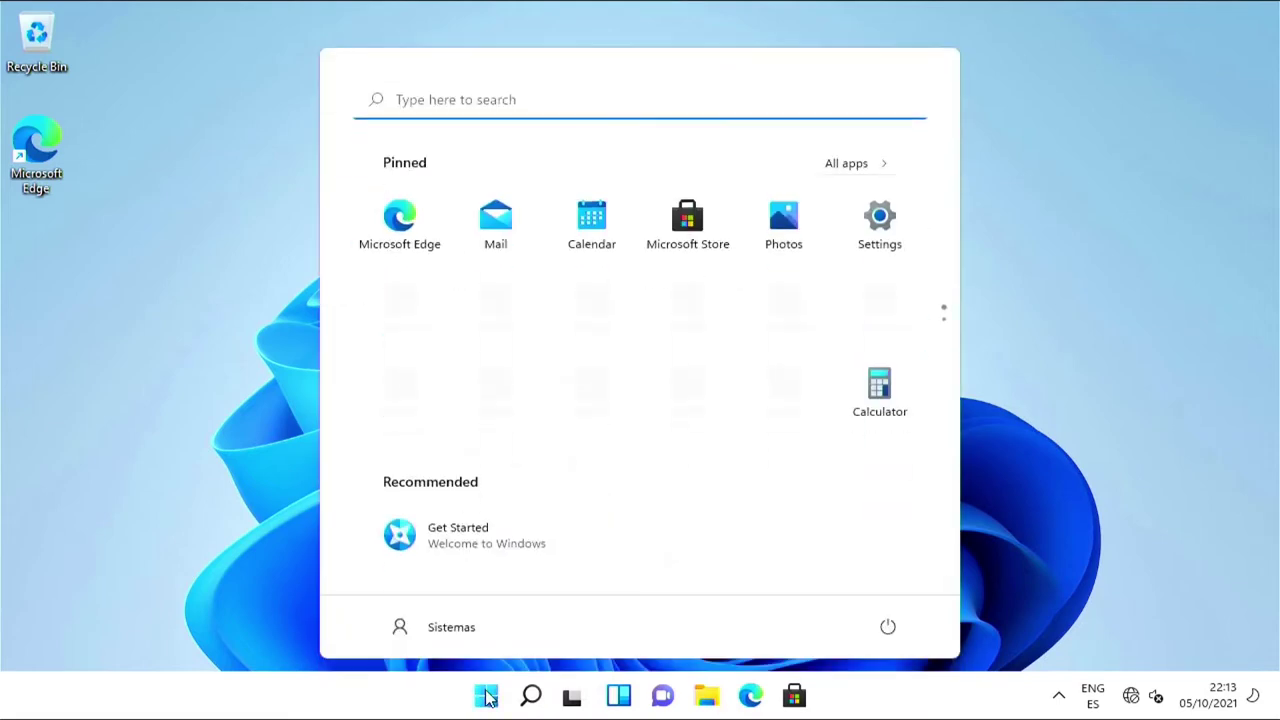
left_click(902, 233)
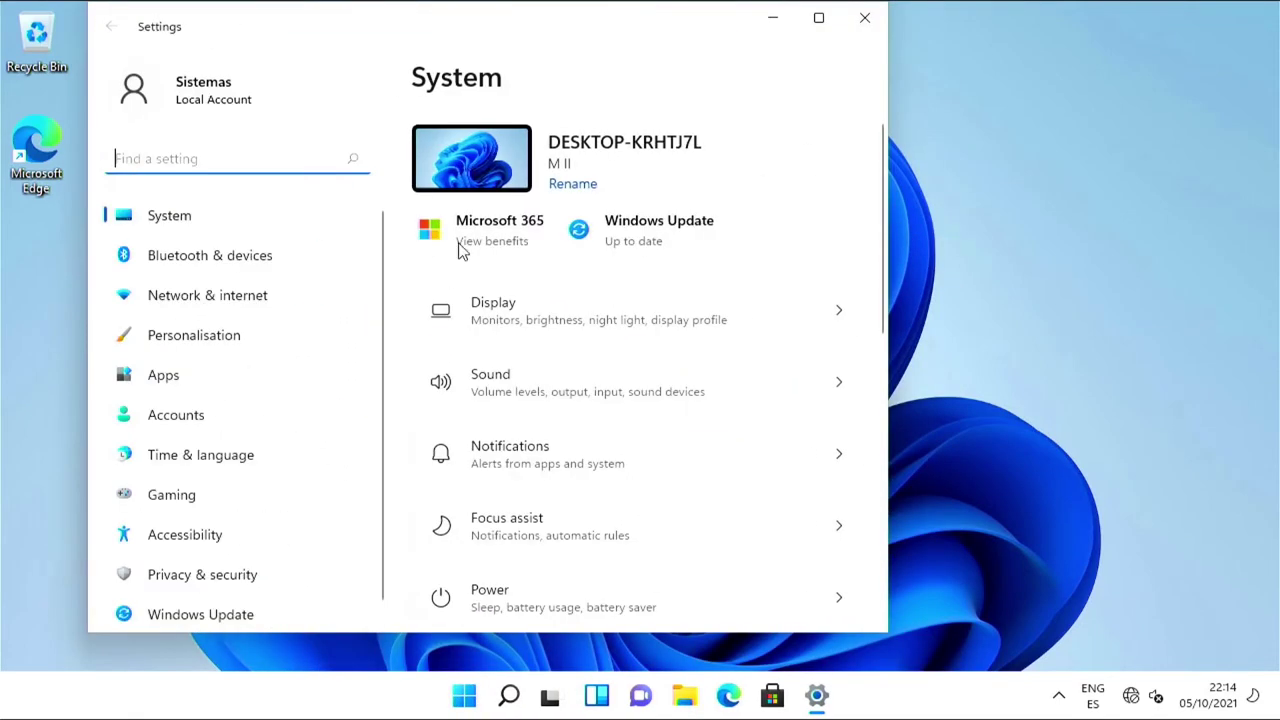
left_click(831, 27)
left_click(120, 94)
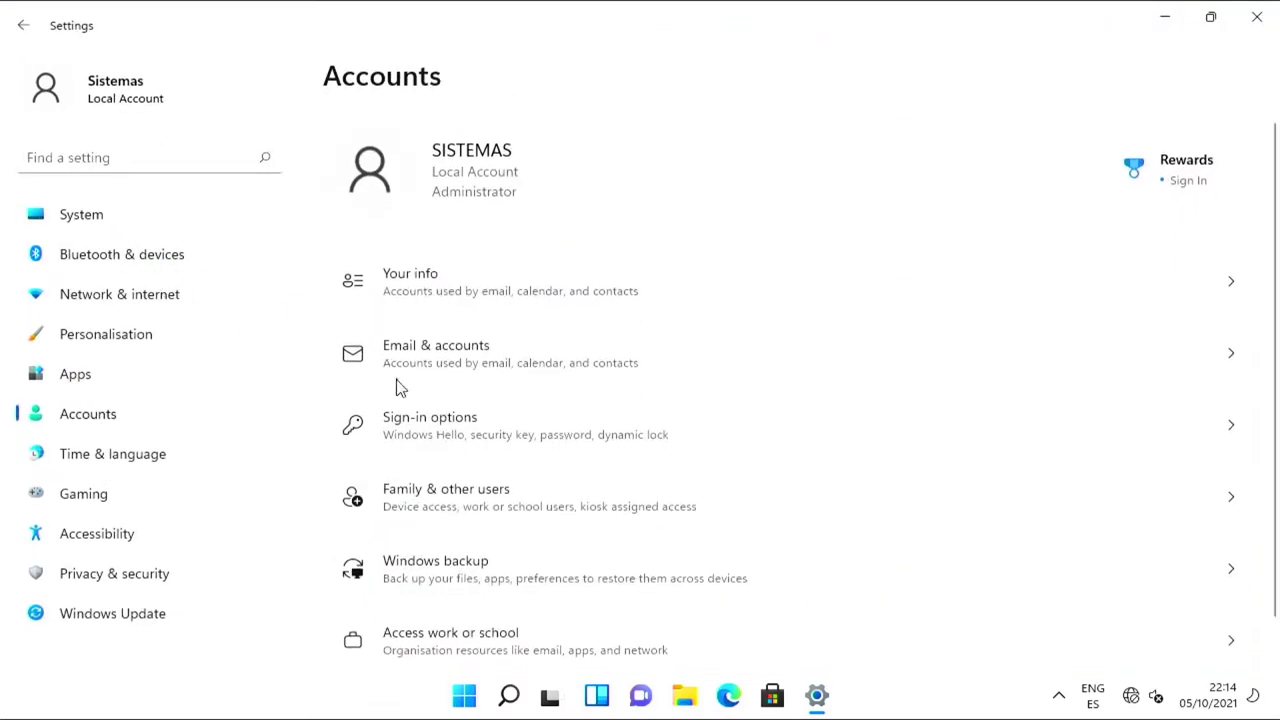
Review the device and Windows specifications on the System About page, and open the Windows Update page
left_click(82, 215)
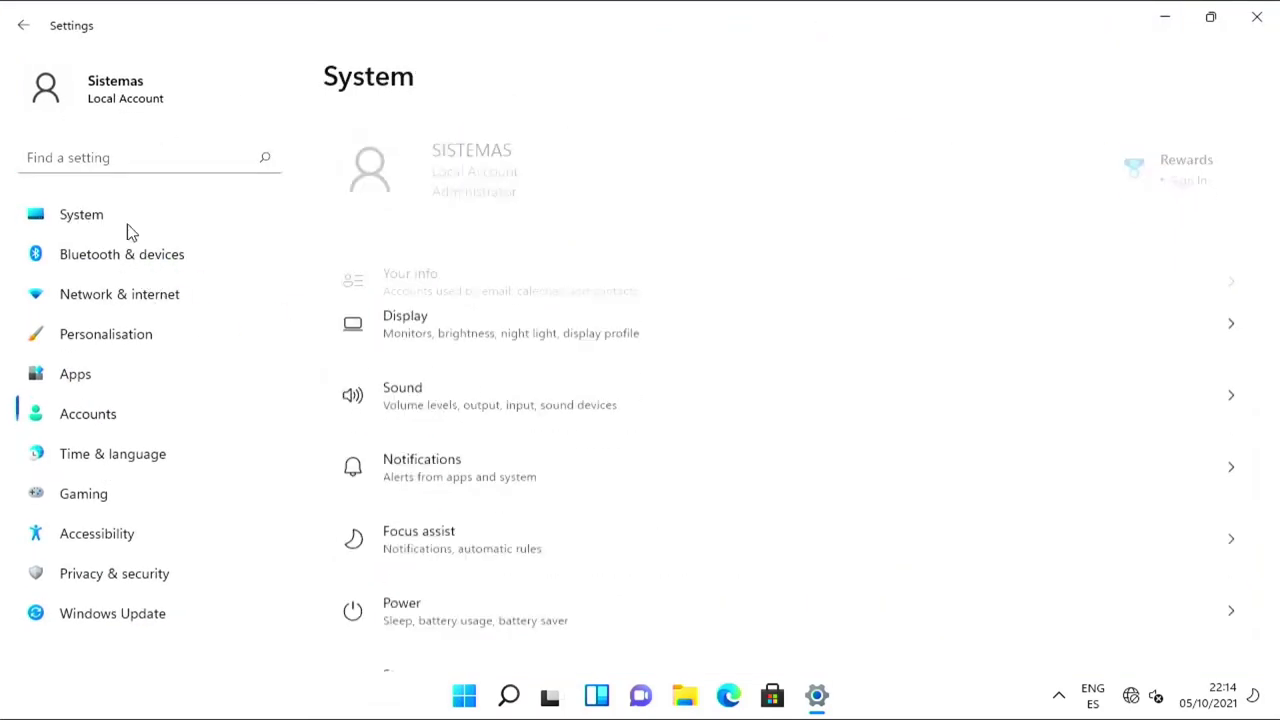
scroll(395, 370, "down", 6)
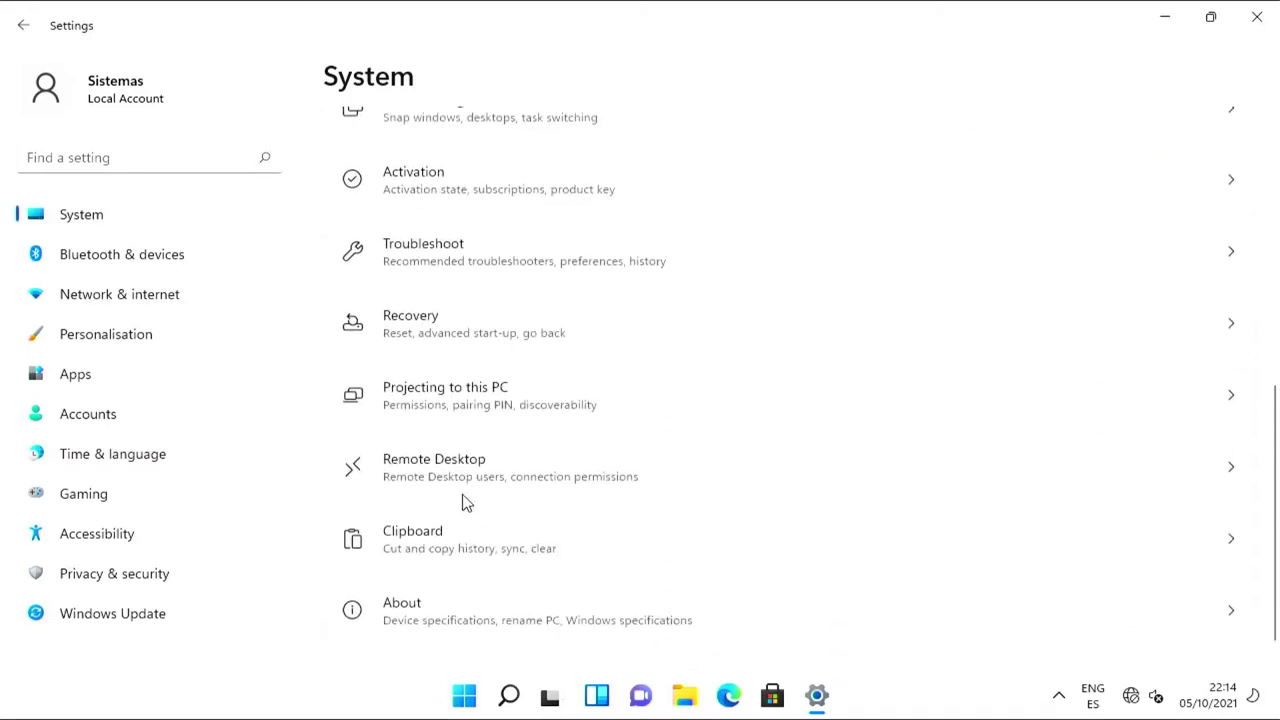
left_click(420, 612)
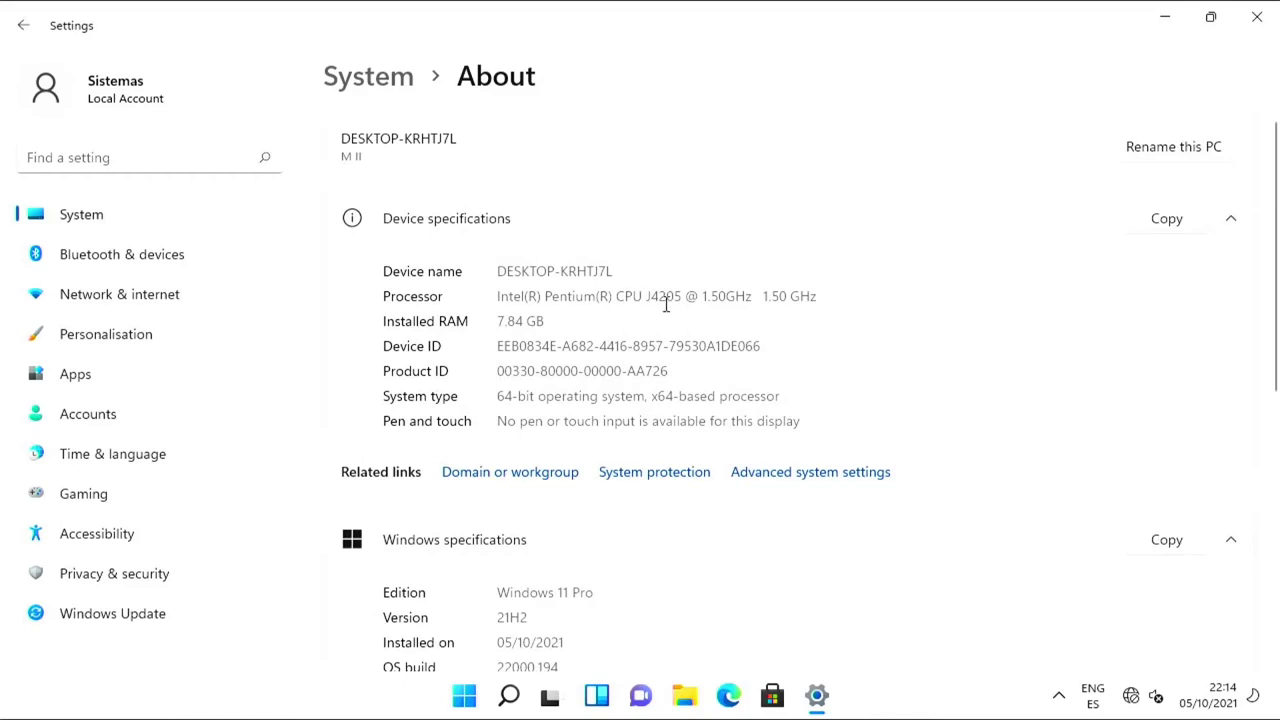
scroll(577, 510, "down", 3)
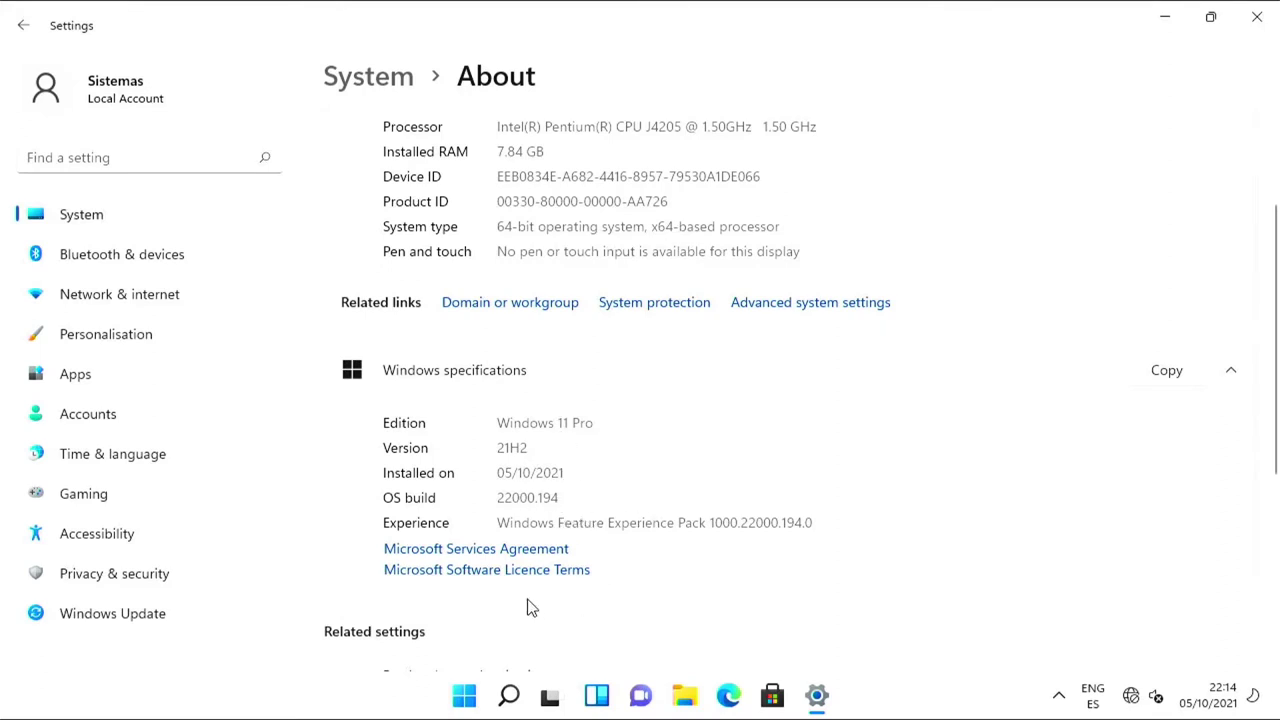
scroll(528, 606, "down", 4)
scroll(530, 607, "down", 2)
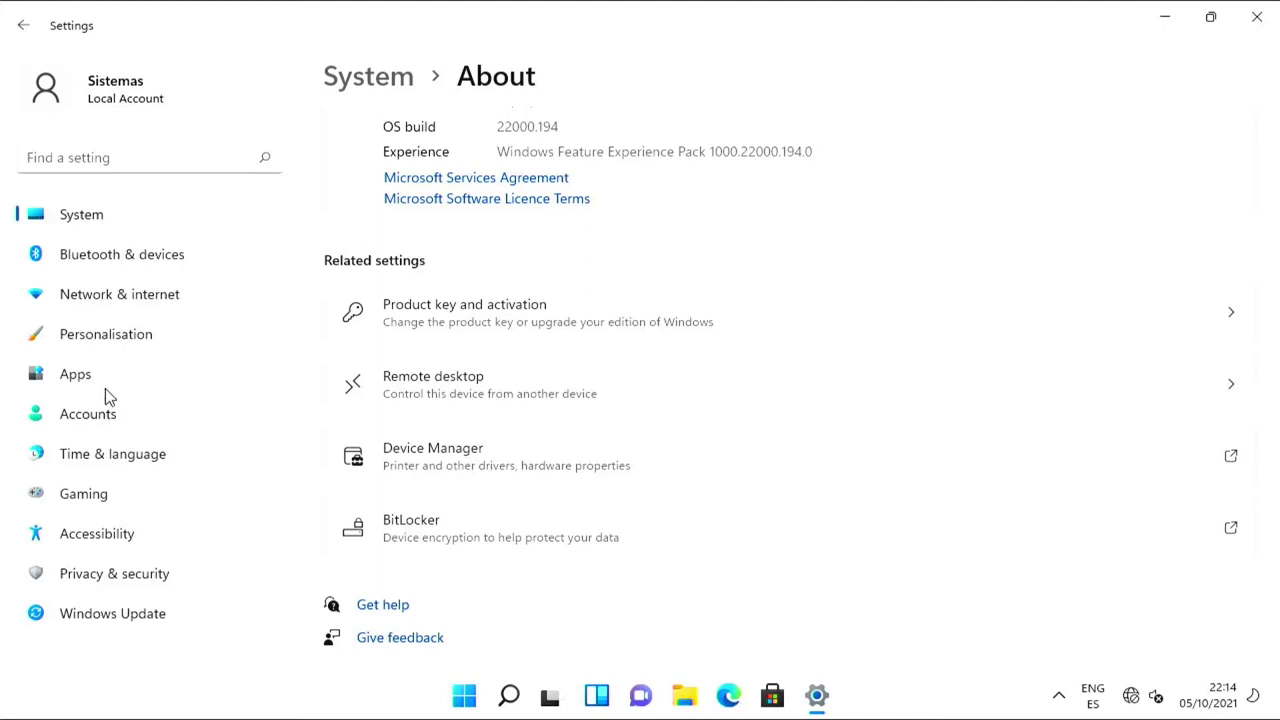
left_click(104, 618)
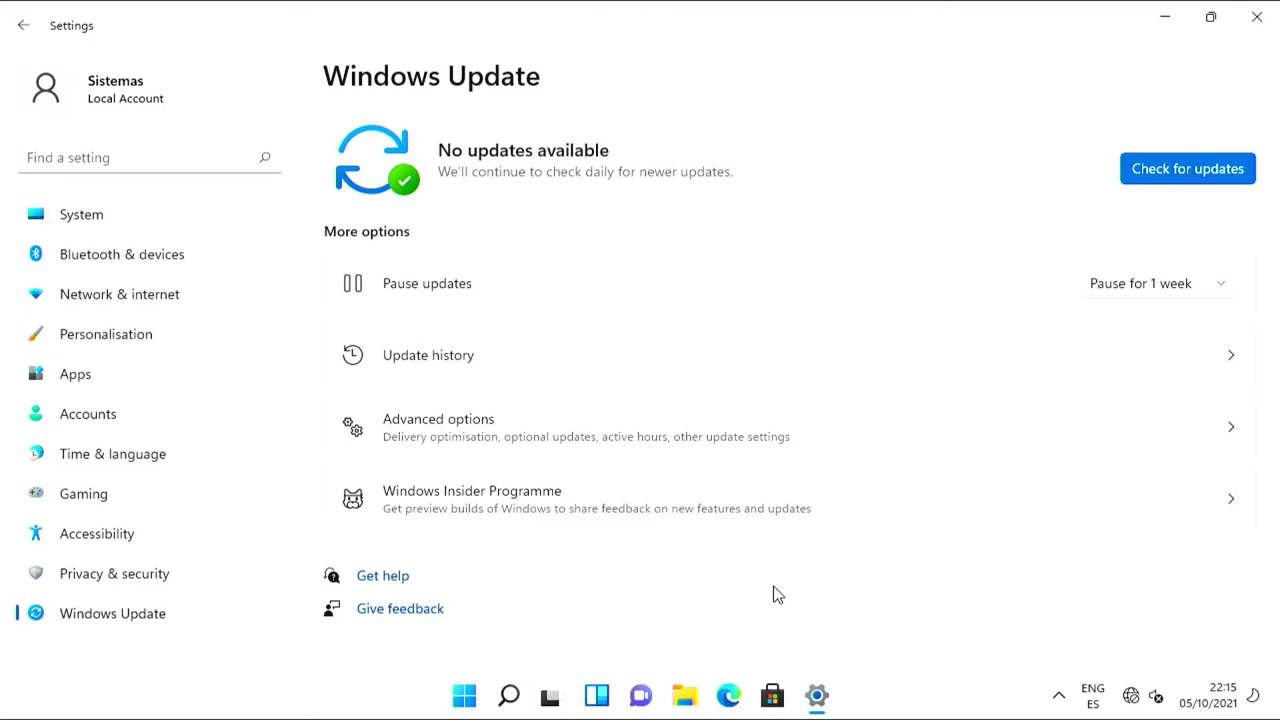
Open Command Prompt and test the network with ping 192.168.1.1, interrupting the command early
left_click(466, 693)
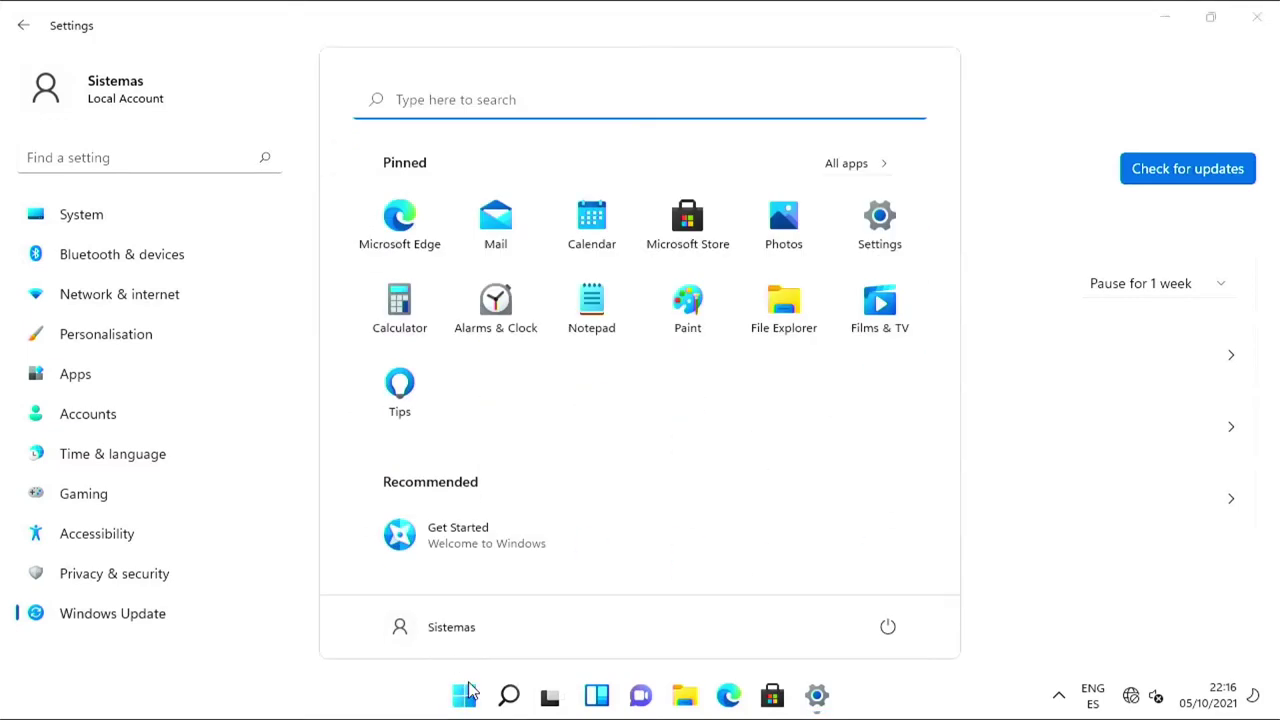
type("cmd")
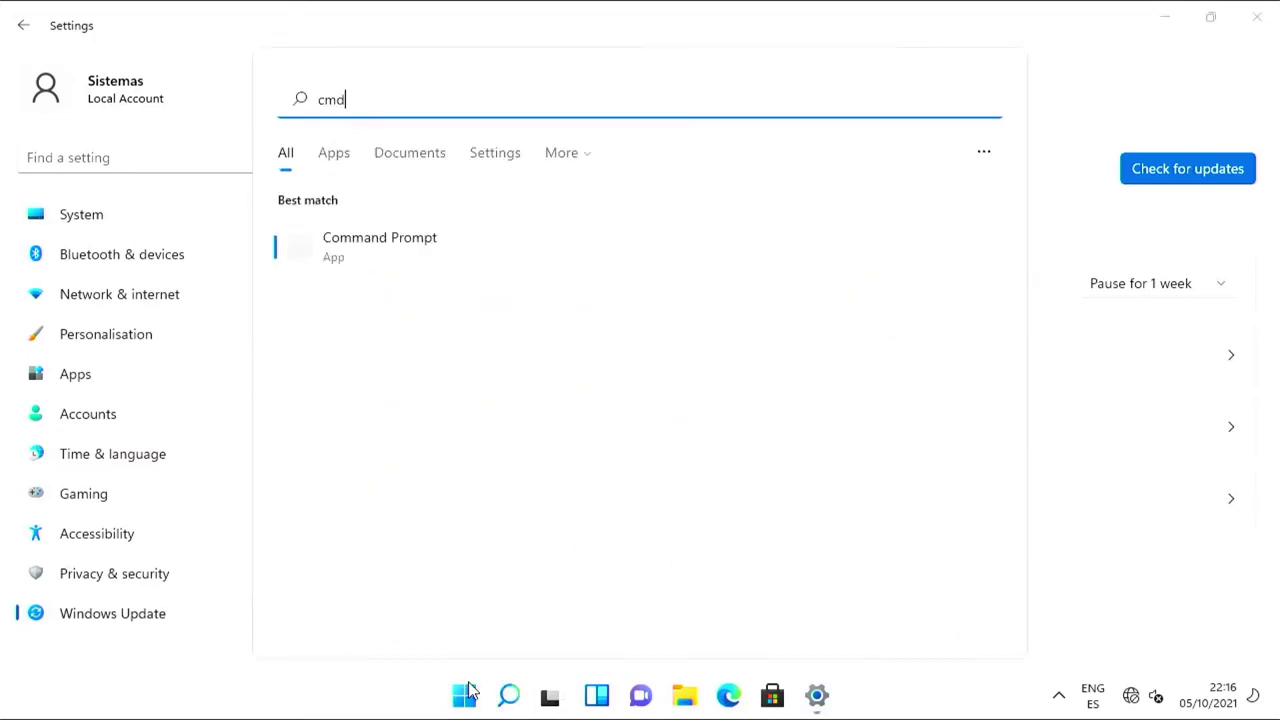
key("Return")
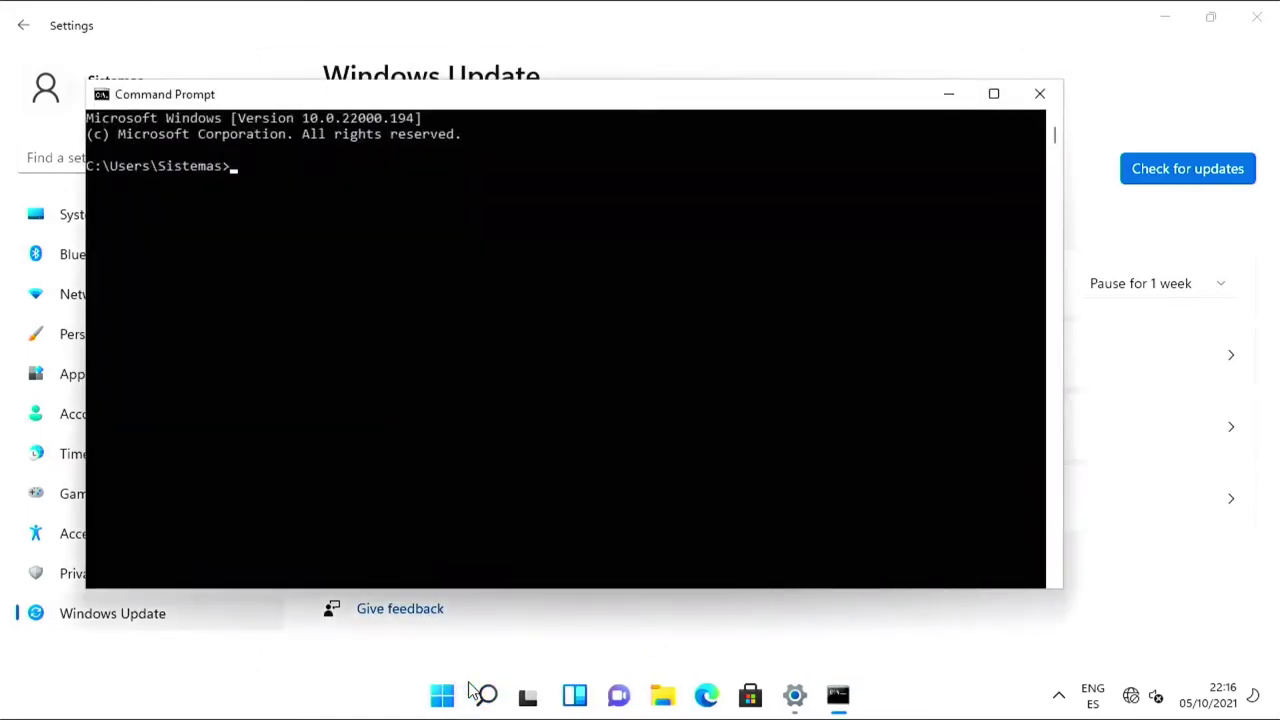
key("Escape")
key("Return")
type("ping 192.168.1.1")
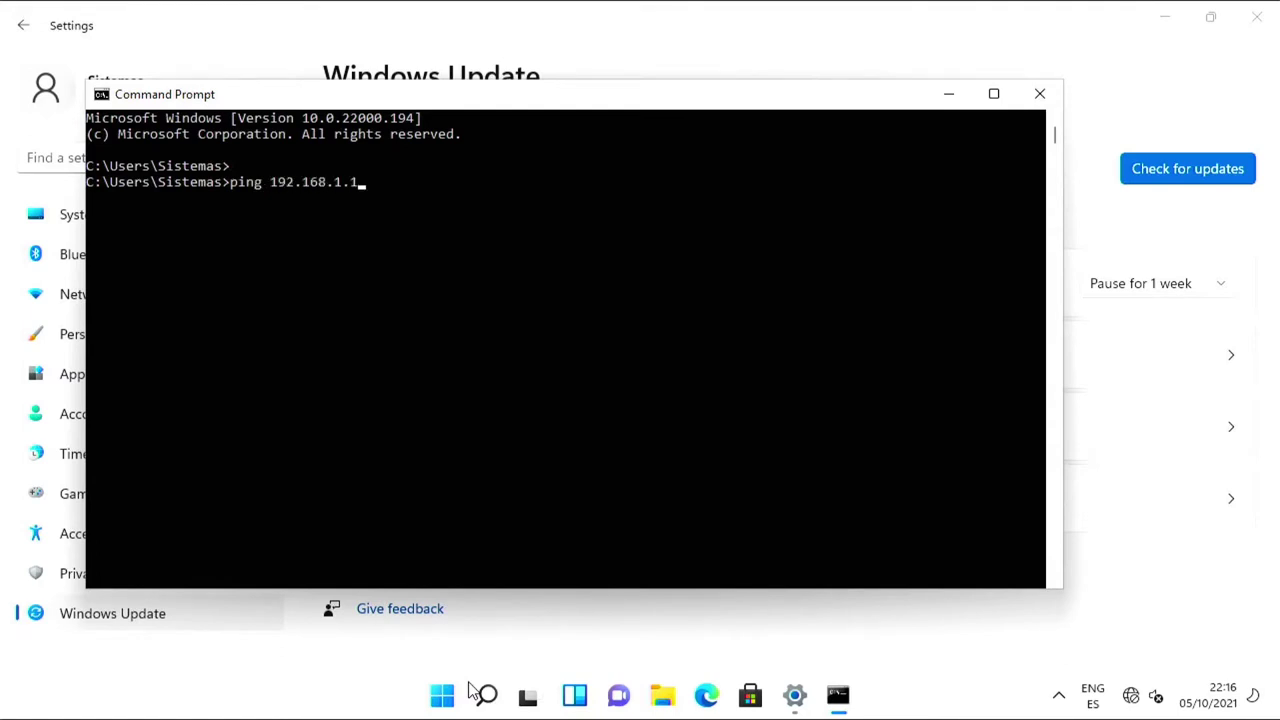
key("Return")
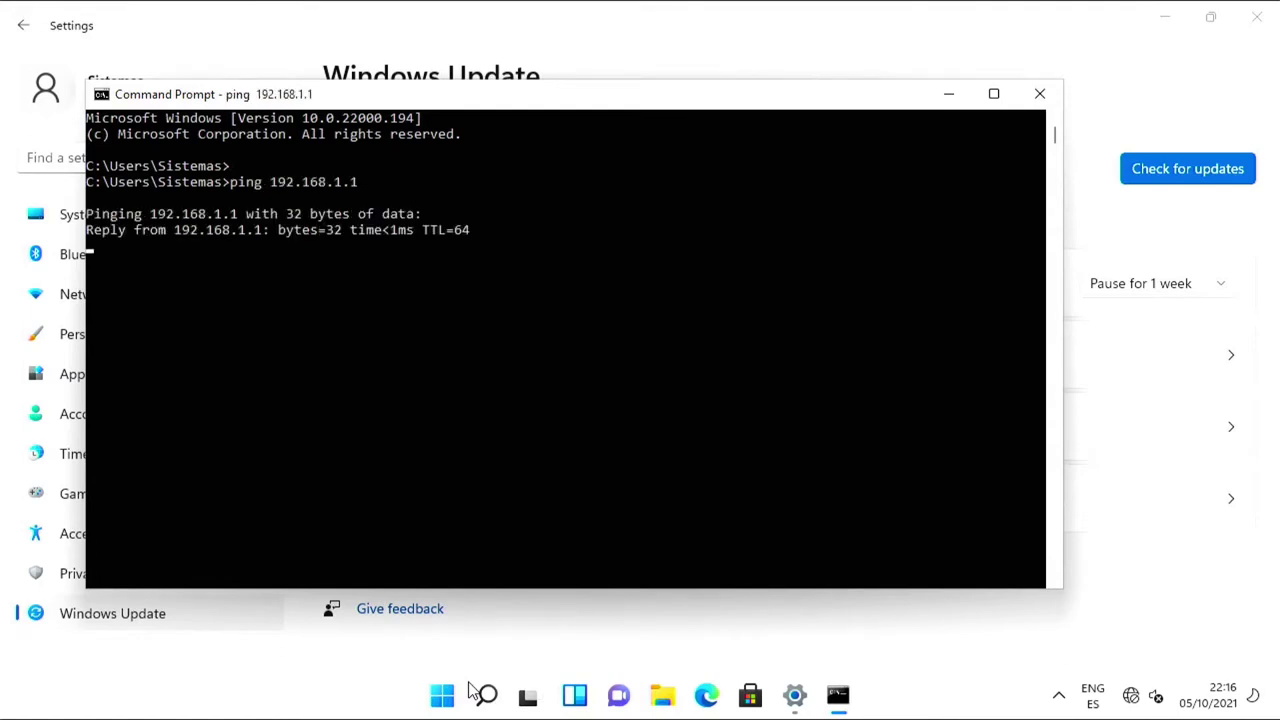
key("ctrl+c")
Ping 130.206.1.2, repeat it continuously with the -t option, interrupt it and minimise the Command Prompt window
type("ping 130.206.1.2")
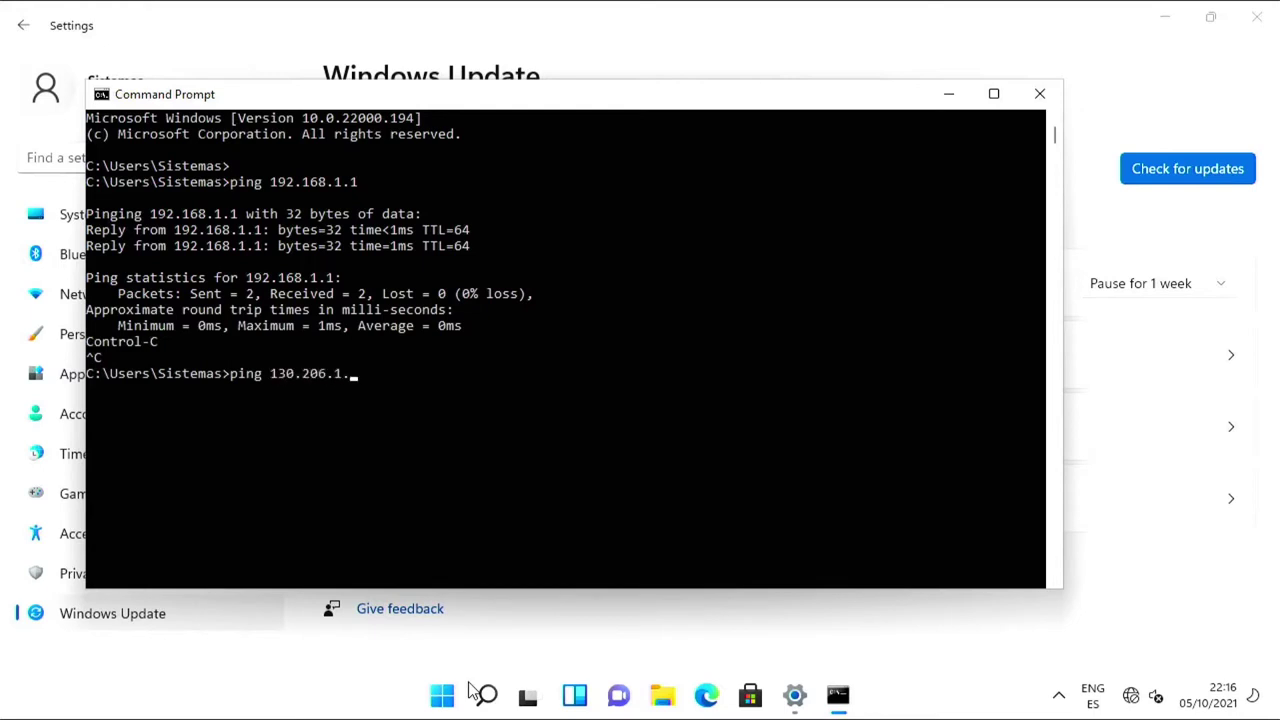
key("Return")
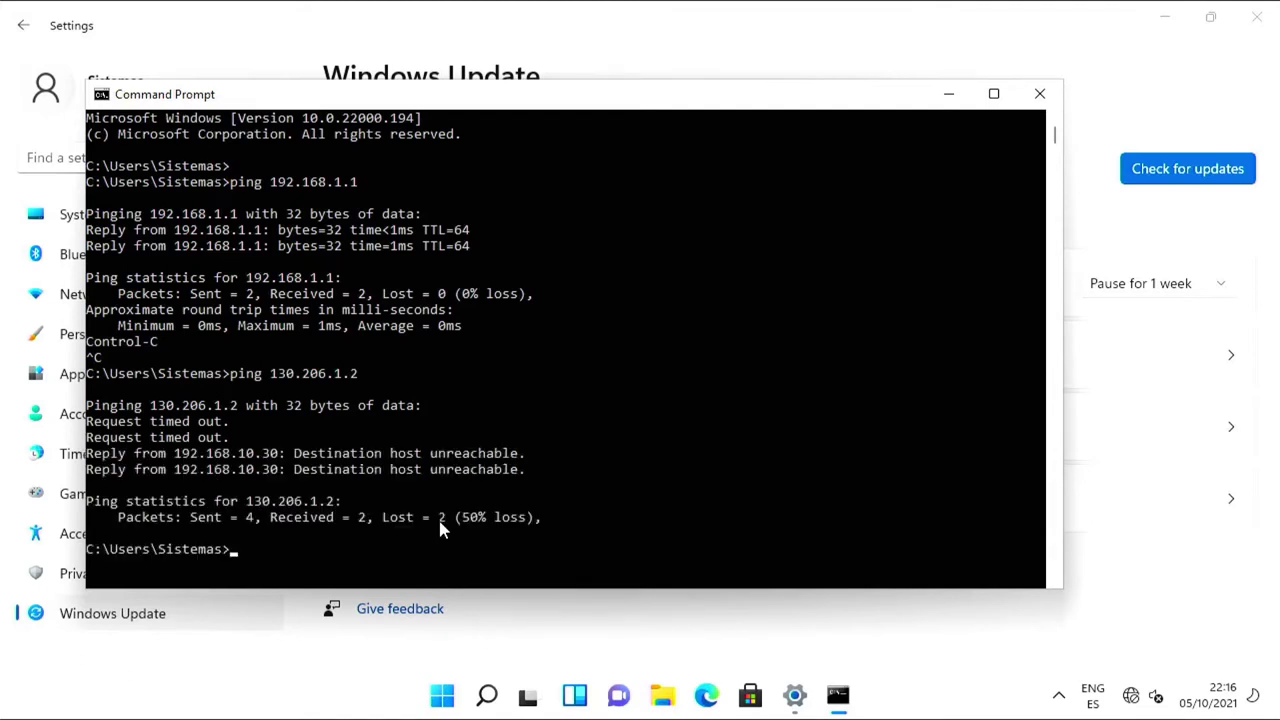
key("Up")
type("-t")
key("Return")
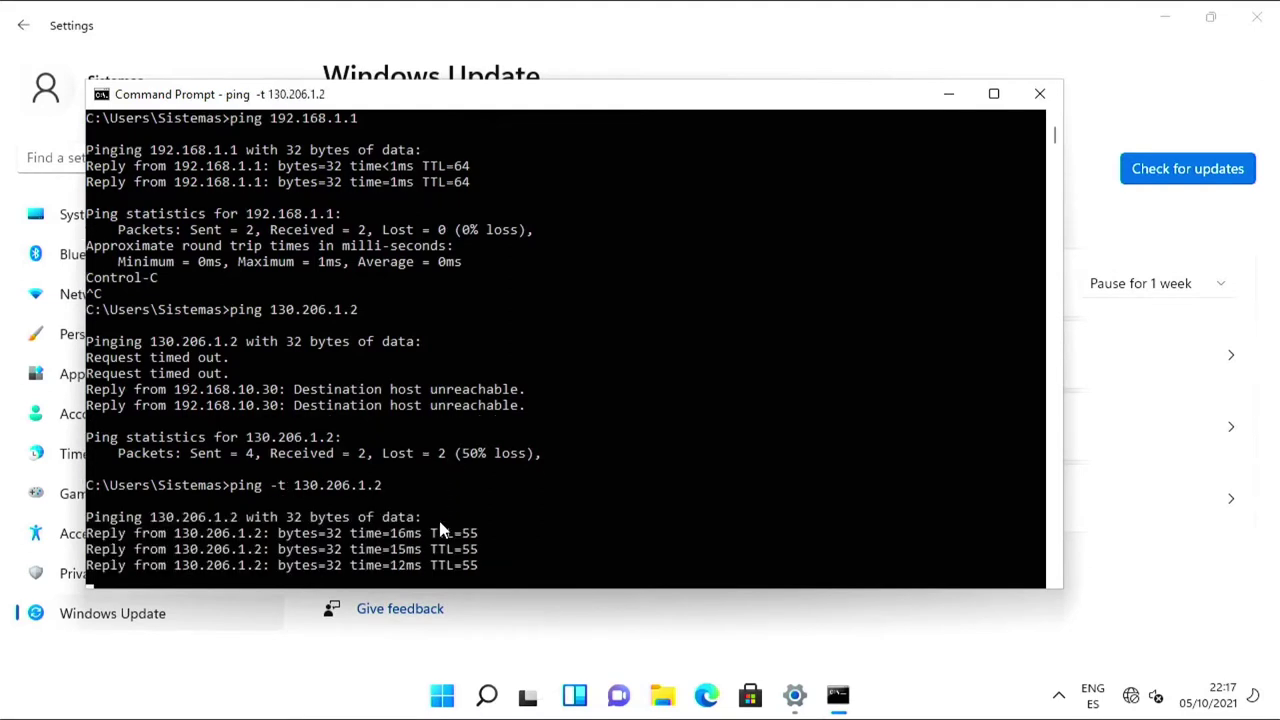
key("ctrl+c")
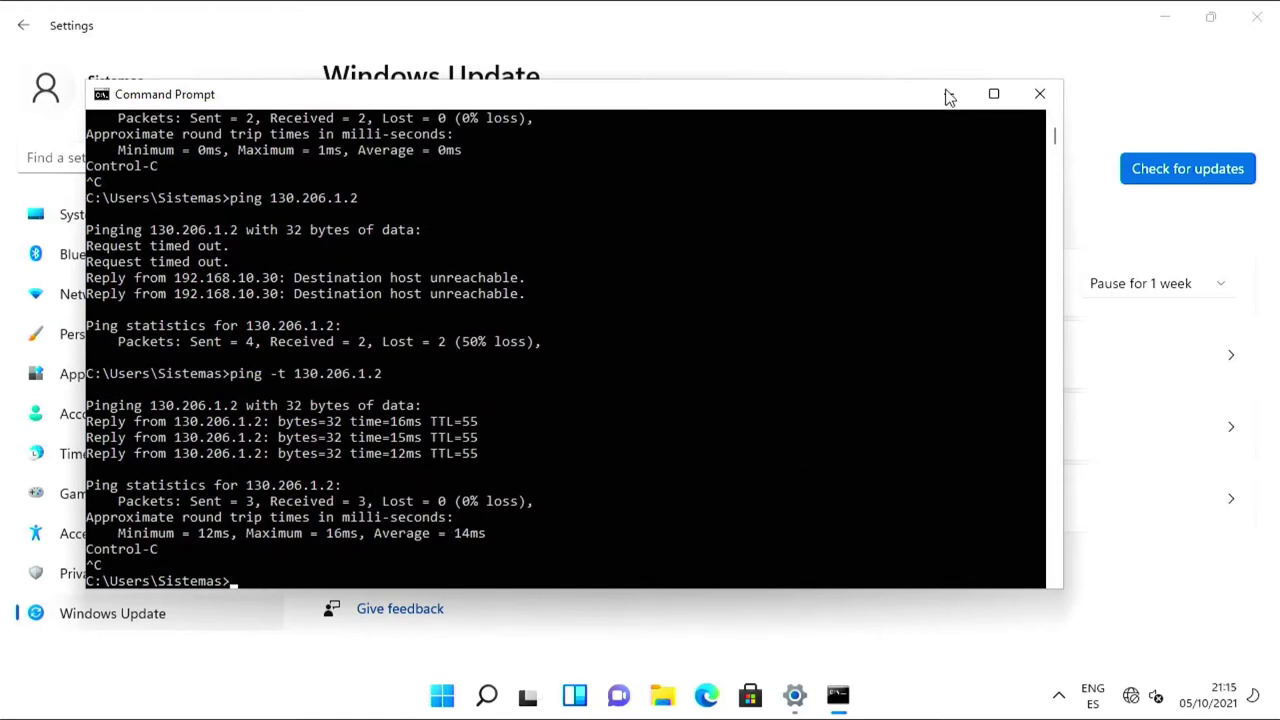
left_click(947, 94)
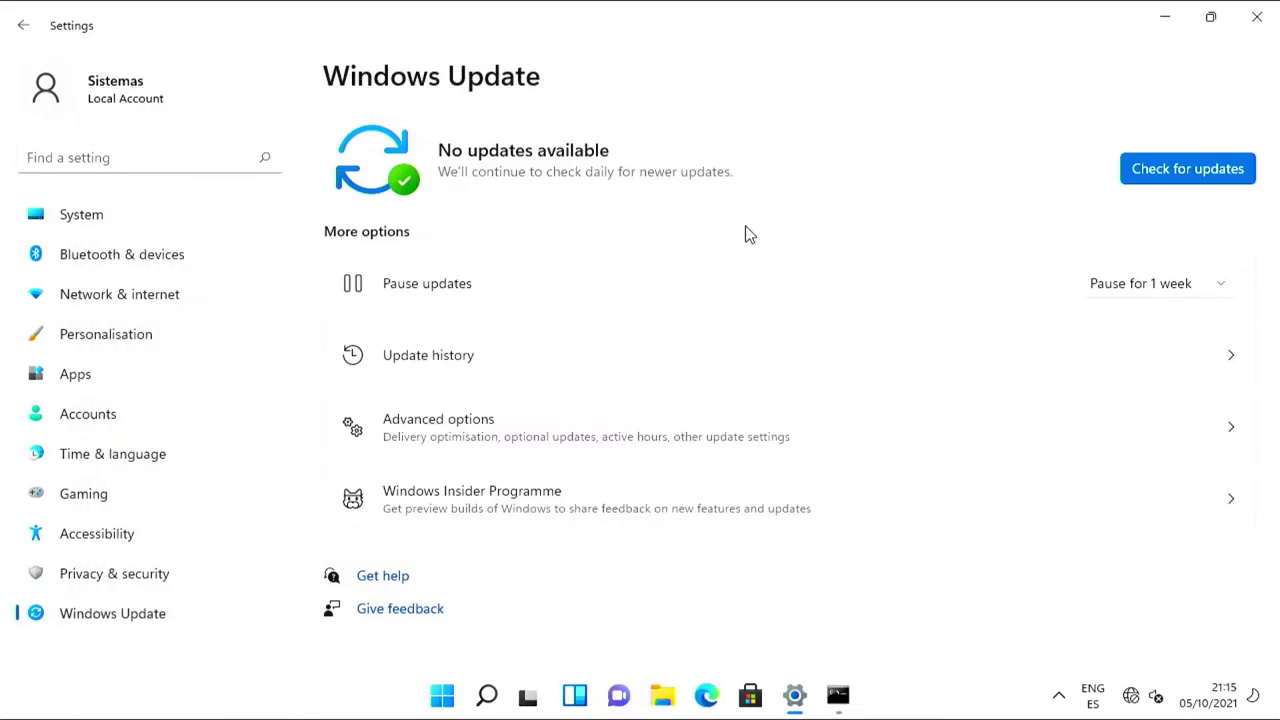
Start a check for Windows updates and open Device Manager to look over the device list
left_click(1157, 165)
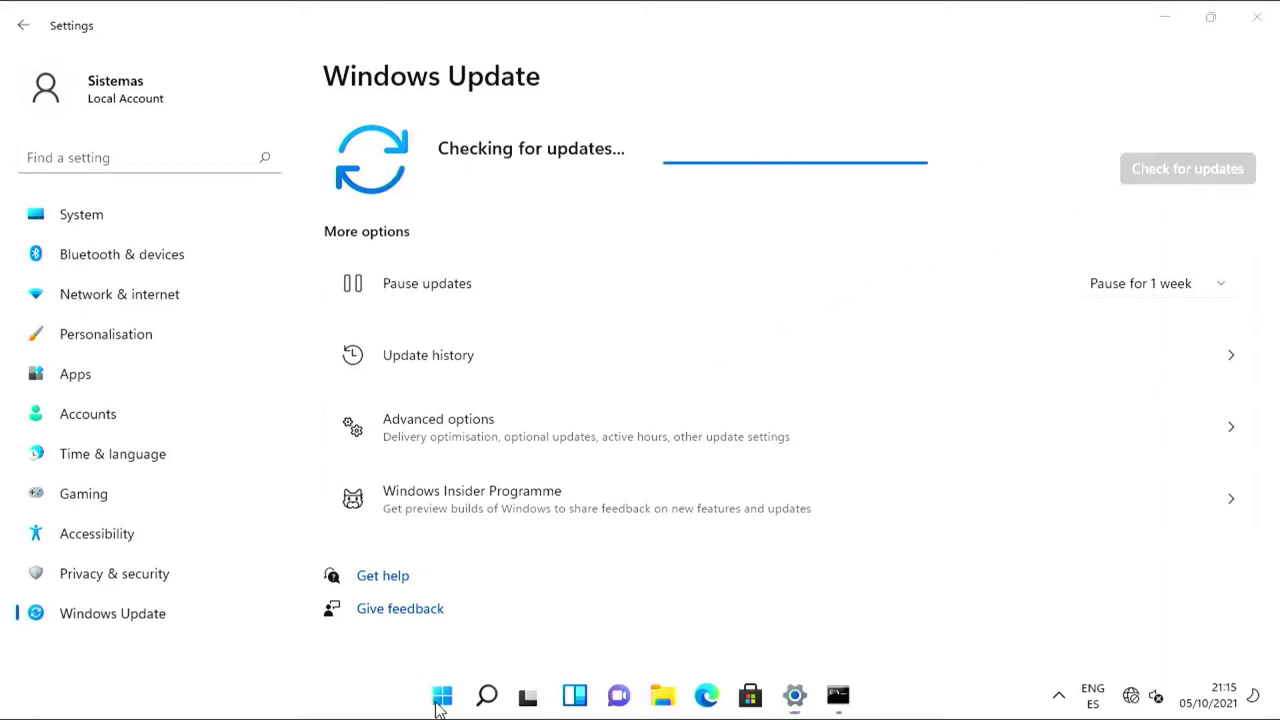
right_click(441, 705)
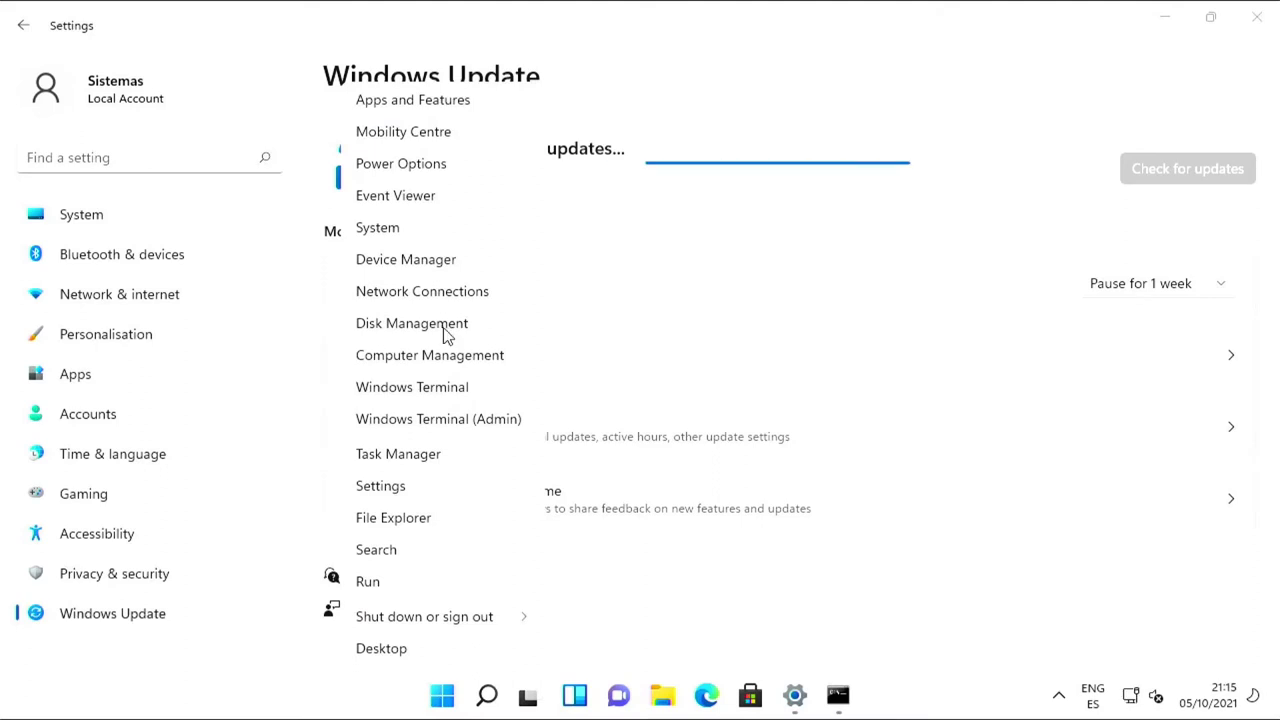
left_click(426, 261)
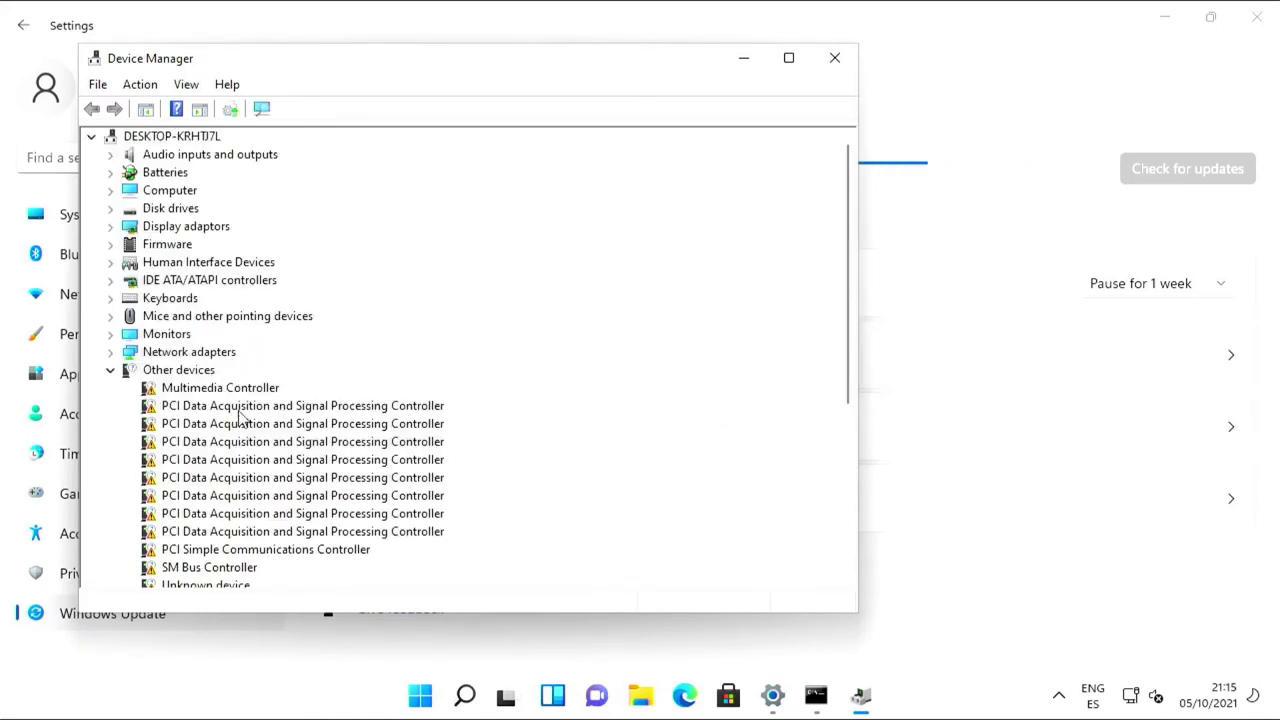
scroll(228, 450, "down", 5)
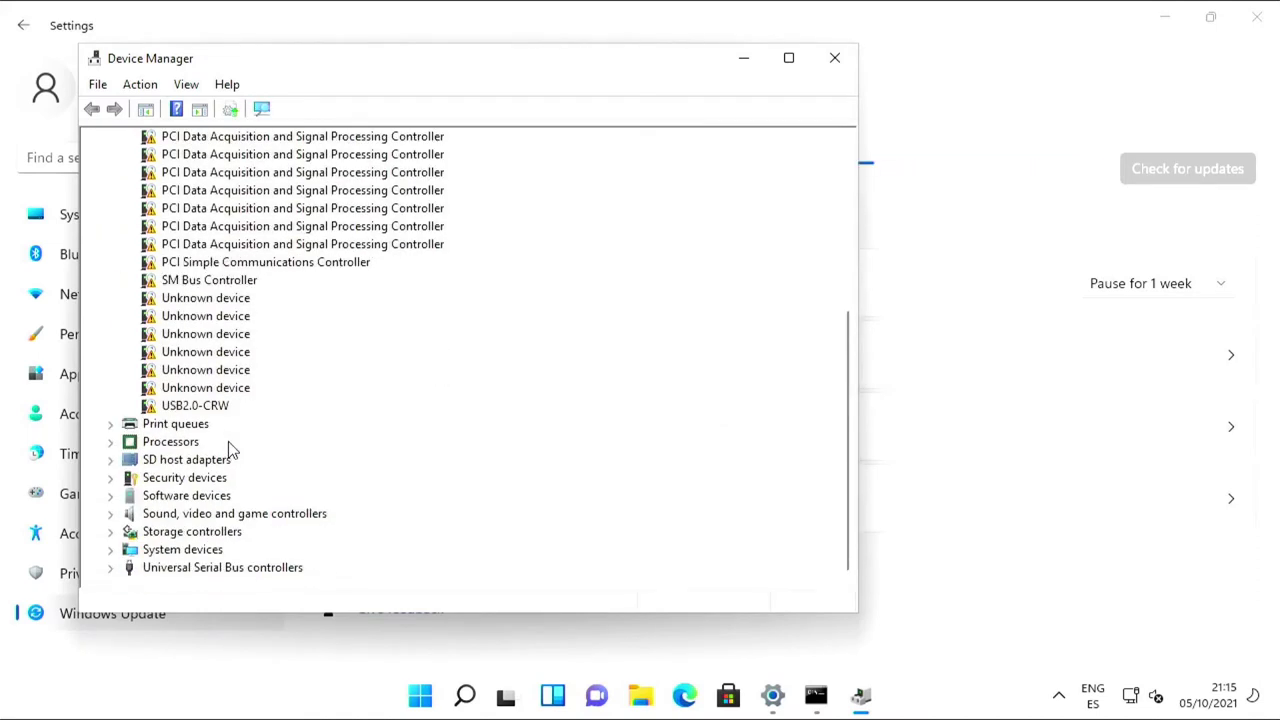
Expand the Universal Serial Bus controllers and System devices categories in Device Manager and review their devices
left_click(109, 568)
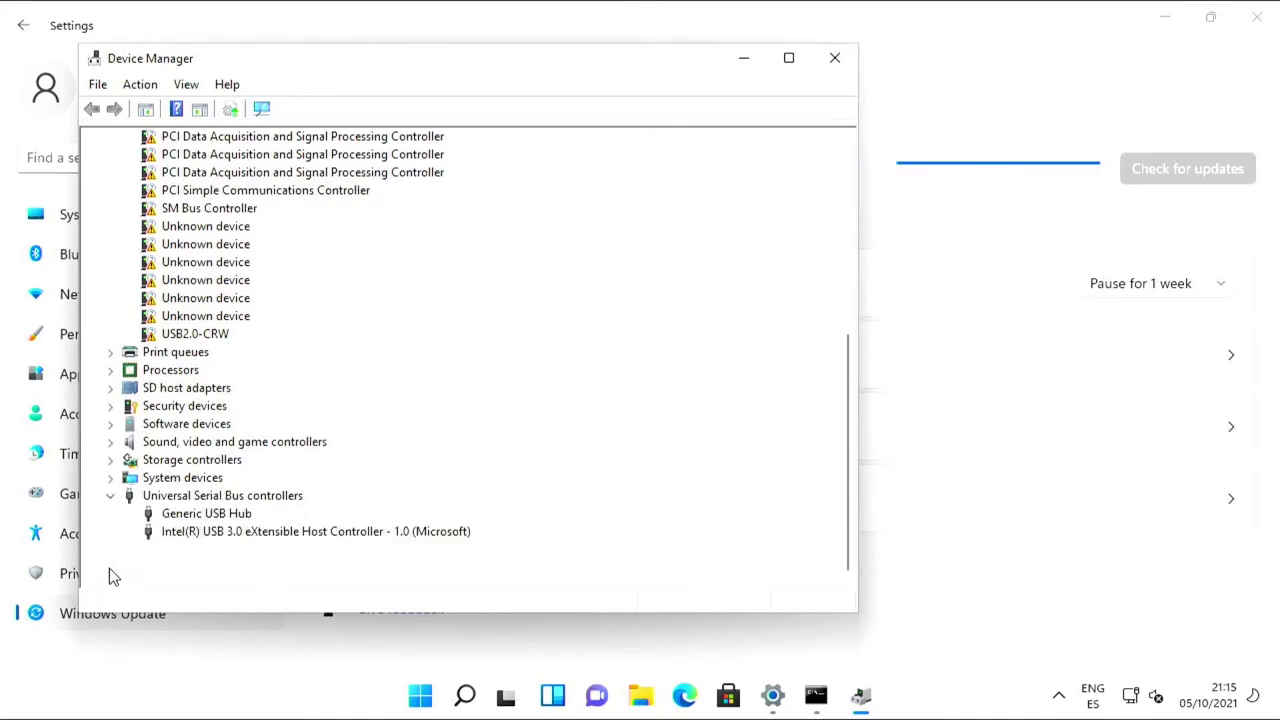
left_click(110, 477)
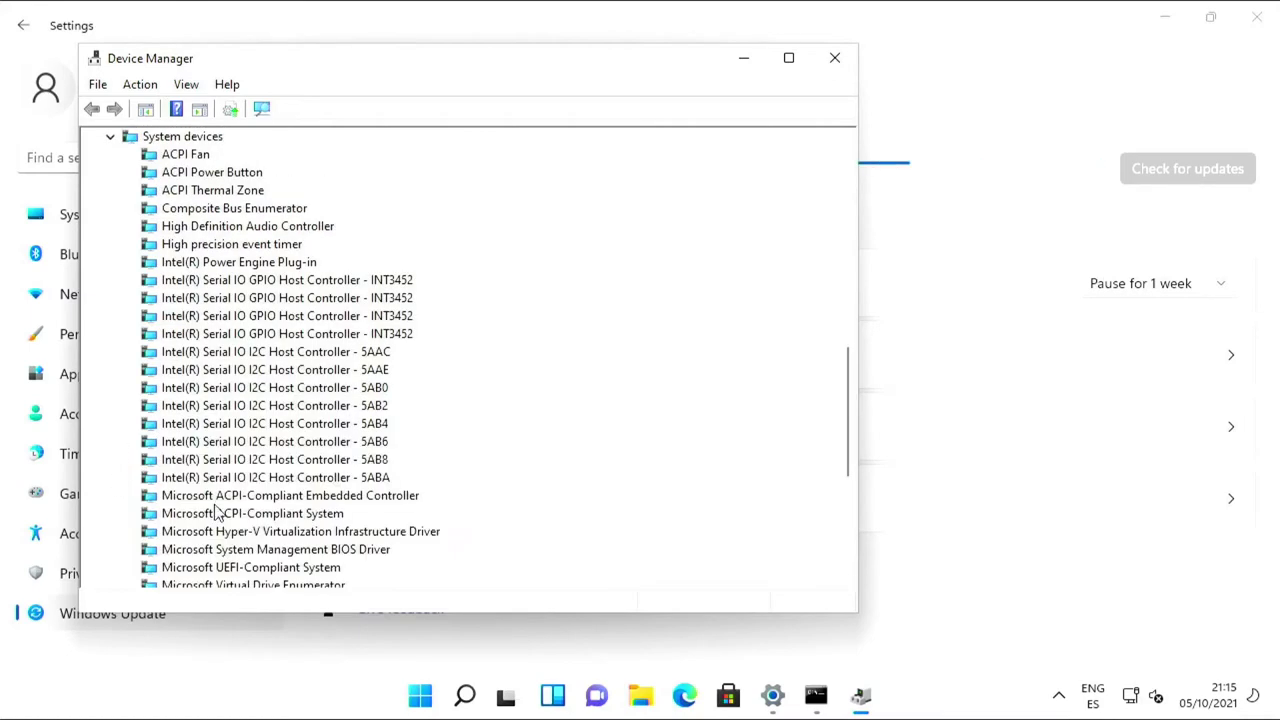
scroll(216, 511, "down", 5)
scroll(216, 511, "down", 1)
scroll(200, 505, "up", 15)
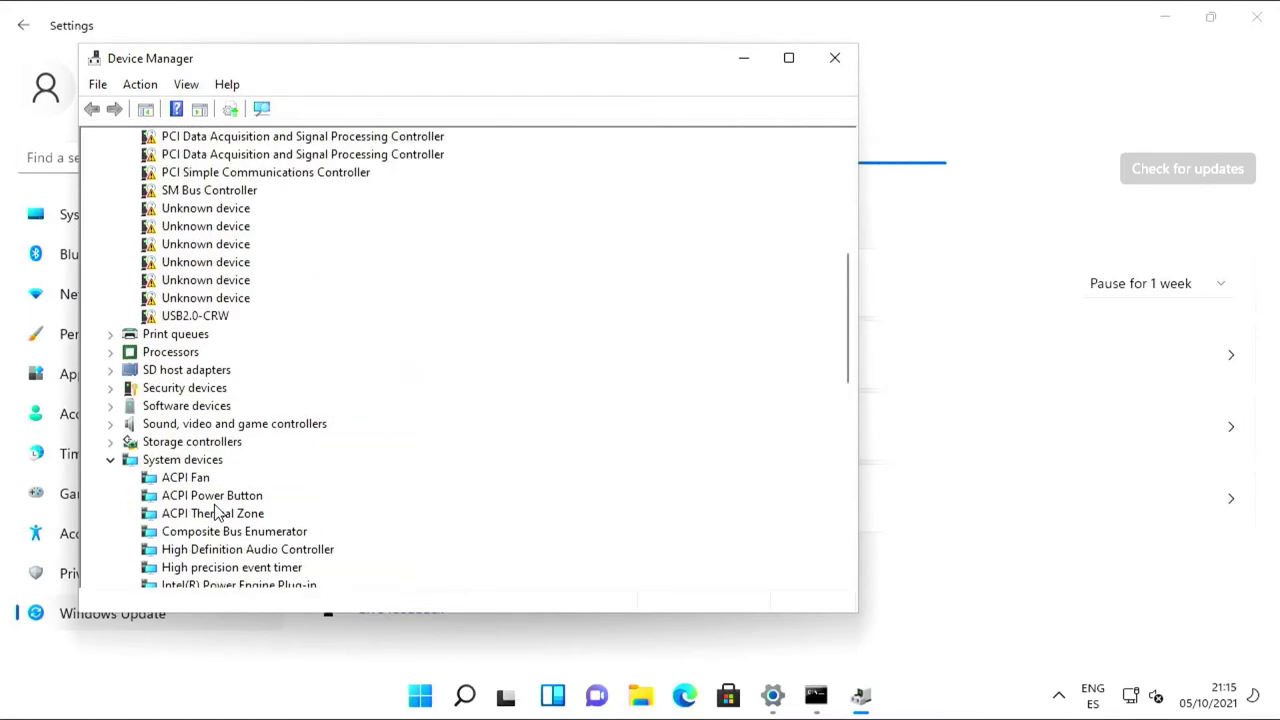
Expand the device categories from Storage controllers up to Print queues, including Security devices and Processors
left_click(110, 495)
left_click(110, 477)
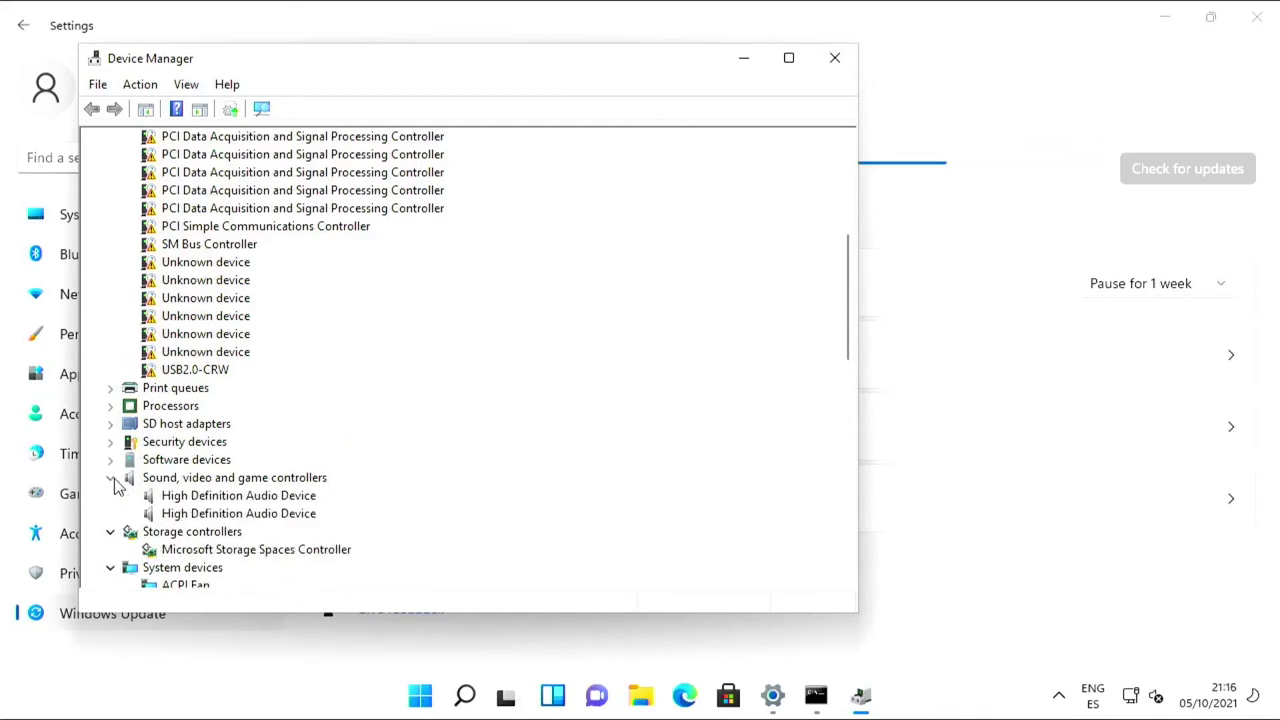
left_click(110, 459)
left_click(110, 441)
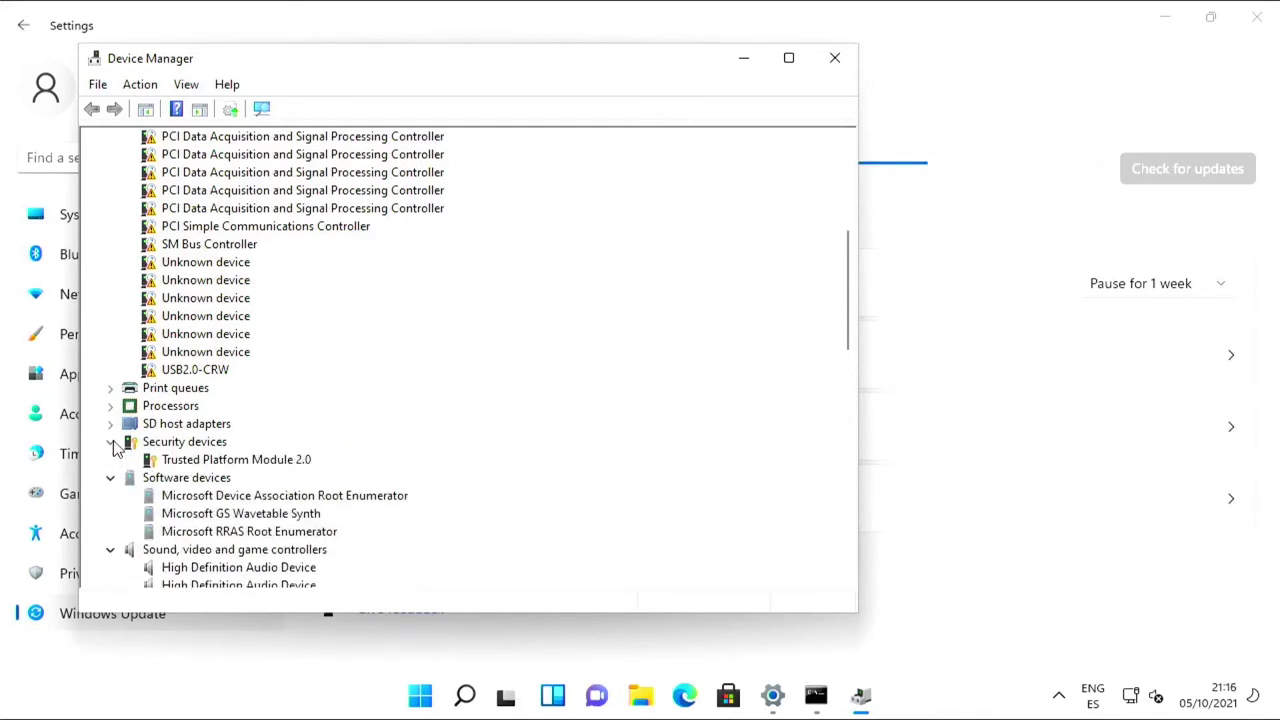
left_click(110, 423)
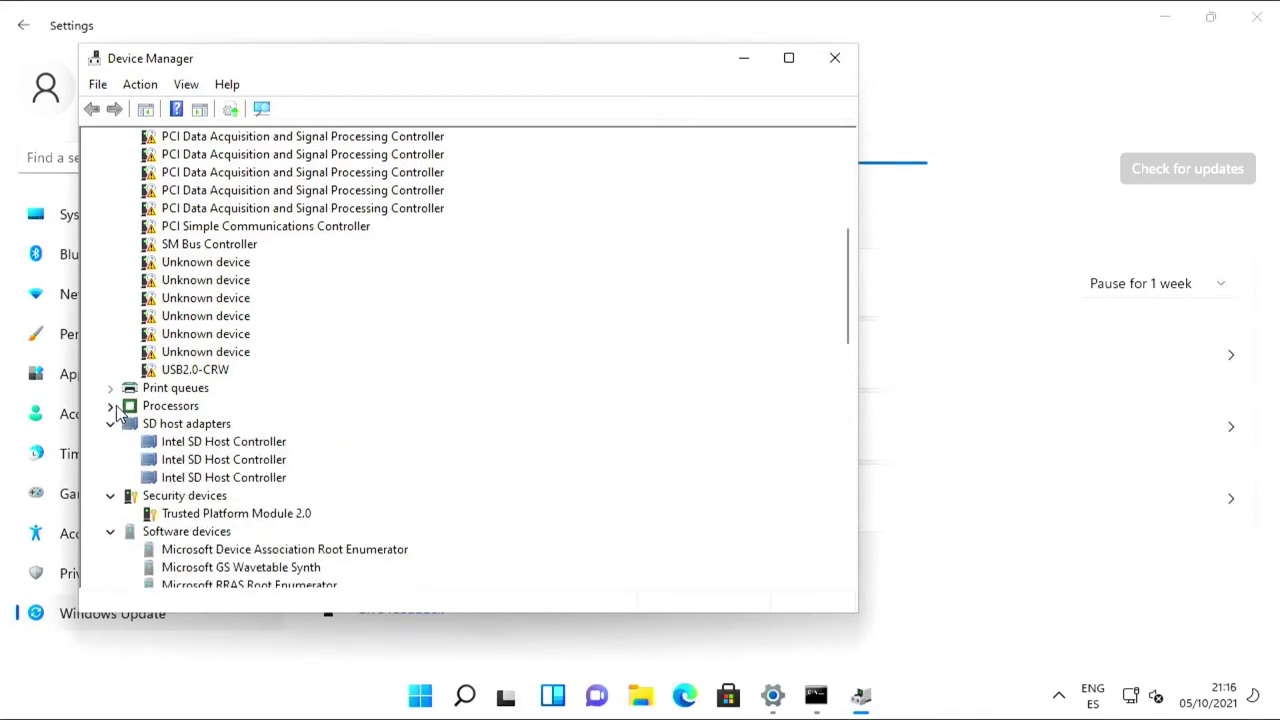
left_click(111, 406)
left_click(111, 388)
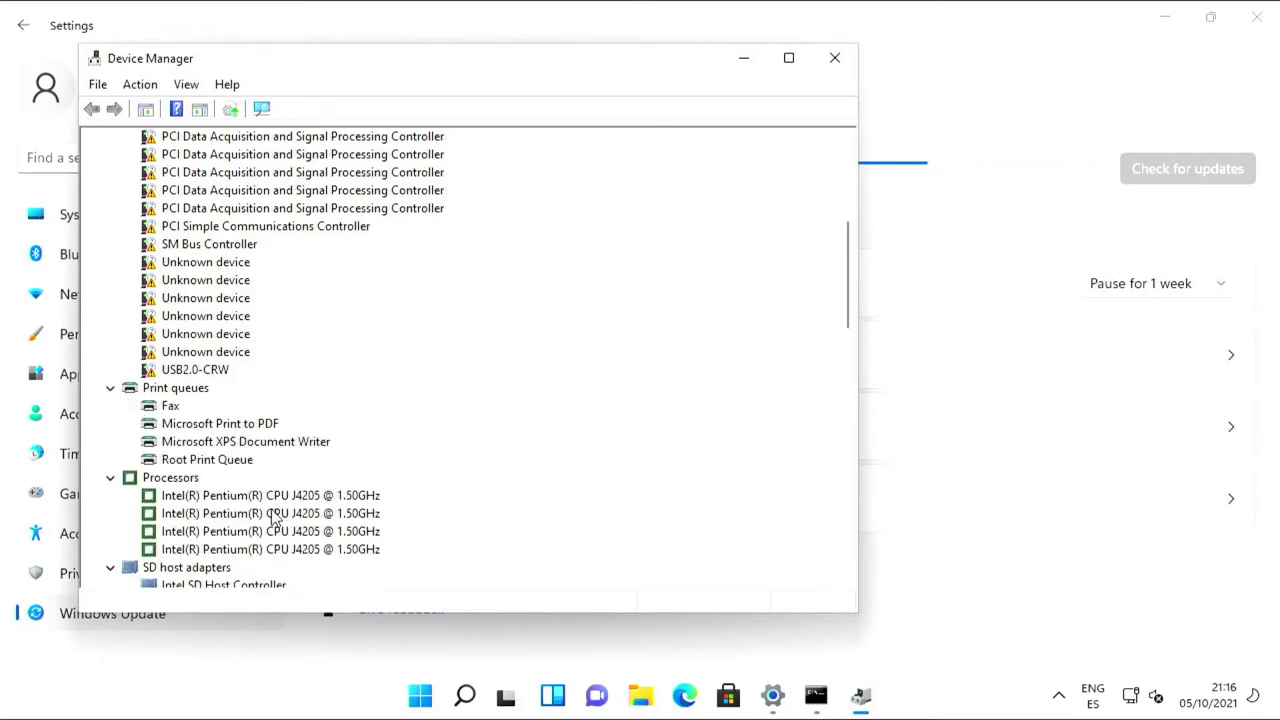
Expand the device categories from Network adapters up to Human Interface Devices, including Monitors and Keyboards
scroll(275, 515, "up", 6)
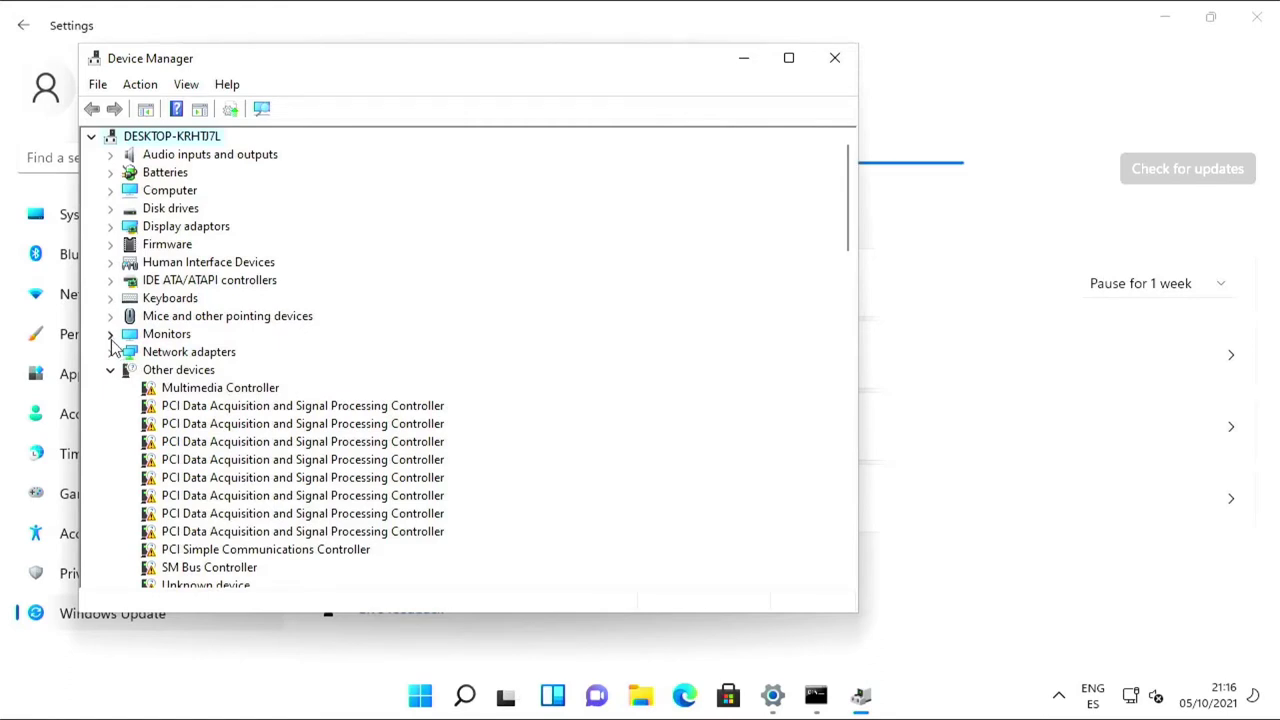
left_click(111, 353)
left_click(111, 335)
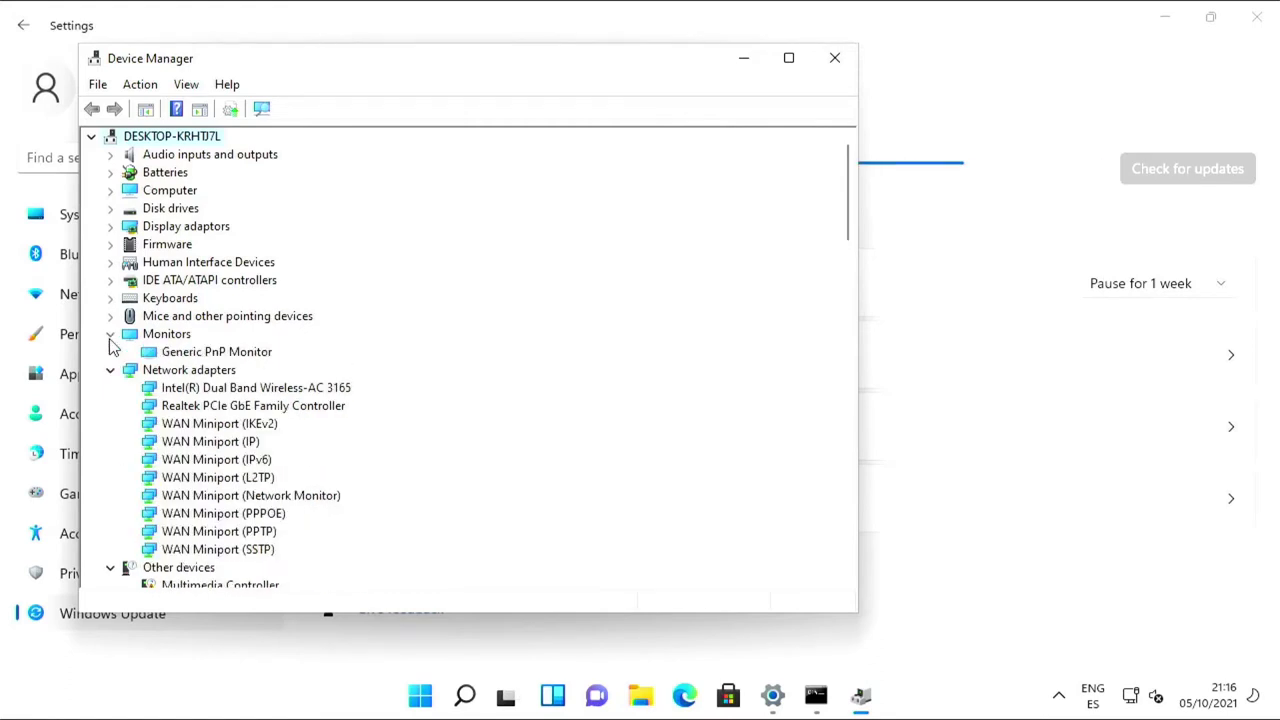
left_click(111, 316)
left_click(111, 298)
left_click(111, 280)
left_click(111, 262)
Expand the categories from Firmware up to Audio inputs and outputs, select the SK hynix disk drive and minimise Device Manager
left_click(111, 244)
left_click(111, 226)
left_click(111, 208)
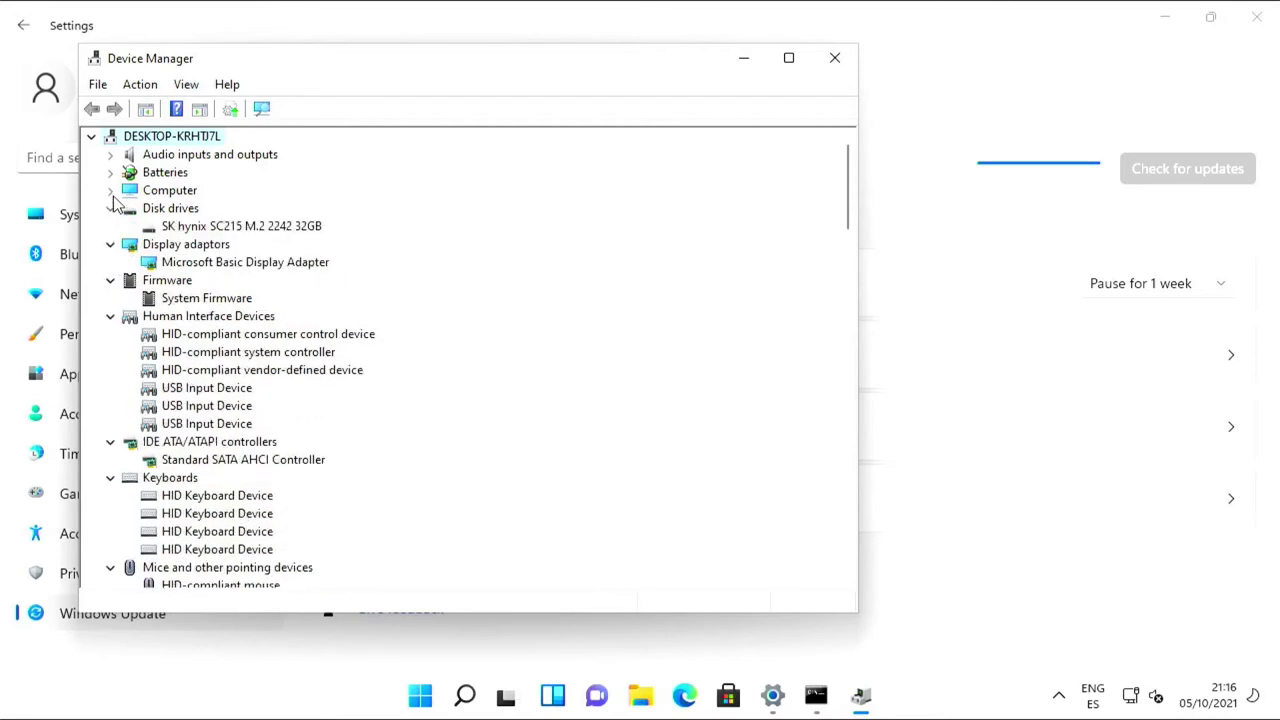
left_click(111, 190)
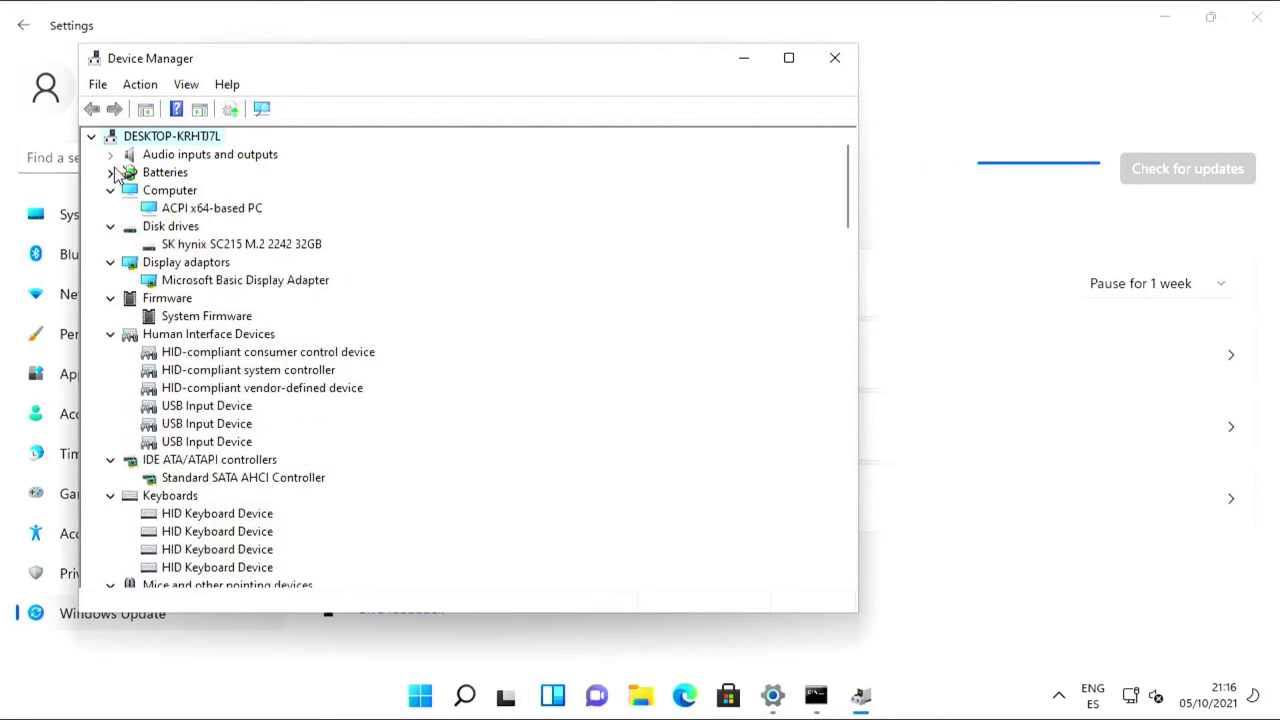
left_click(111, 172)
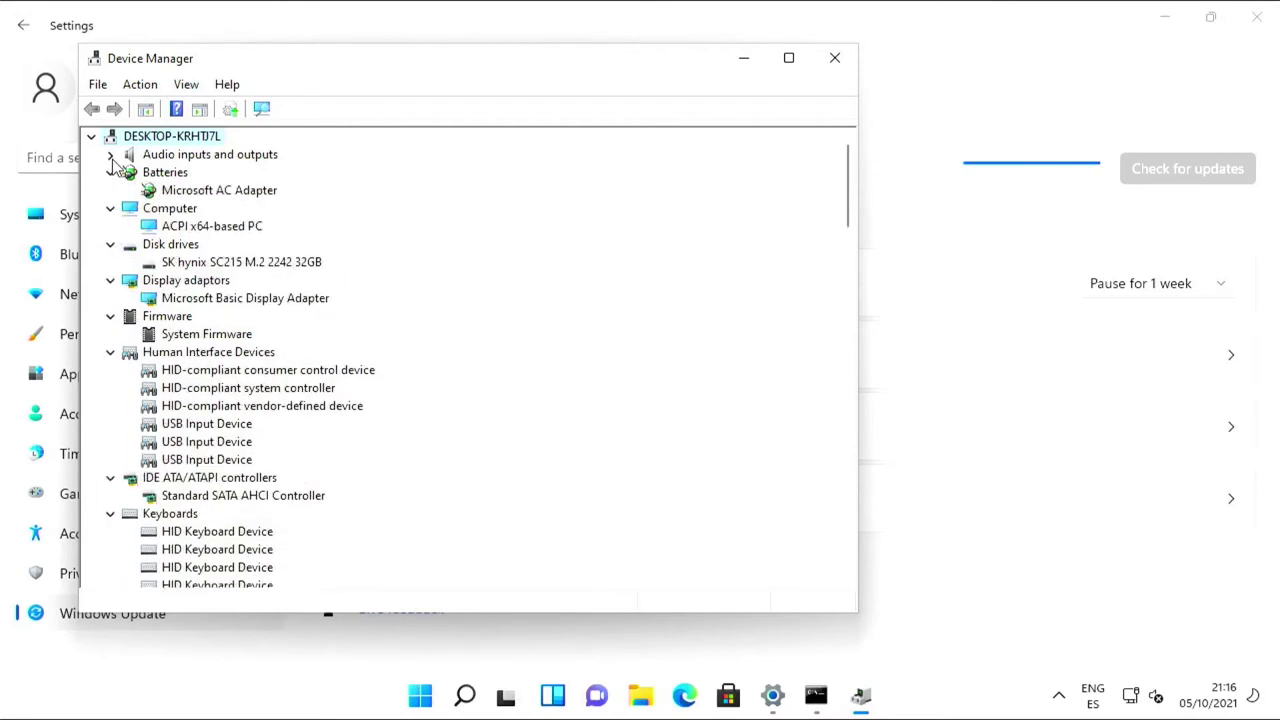
left_click(111, 154)
left_click(231, 279)
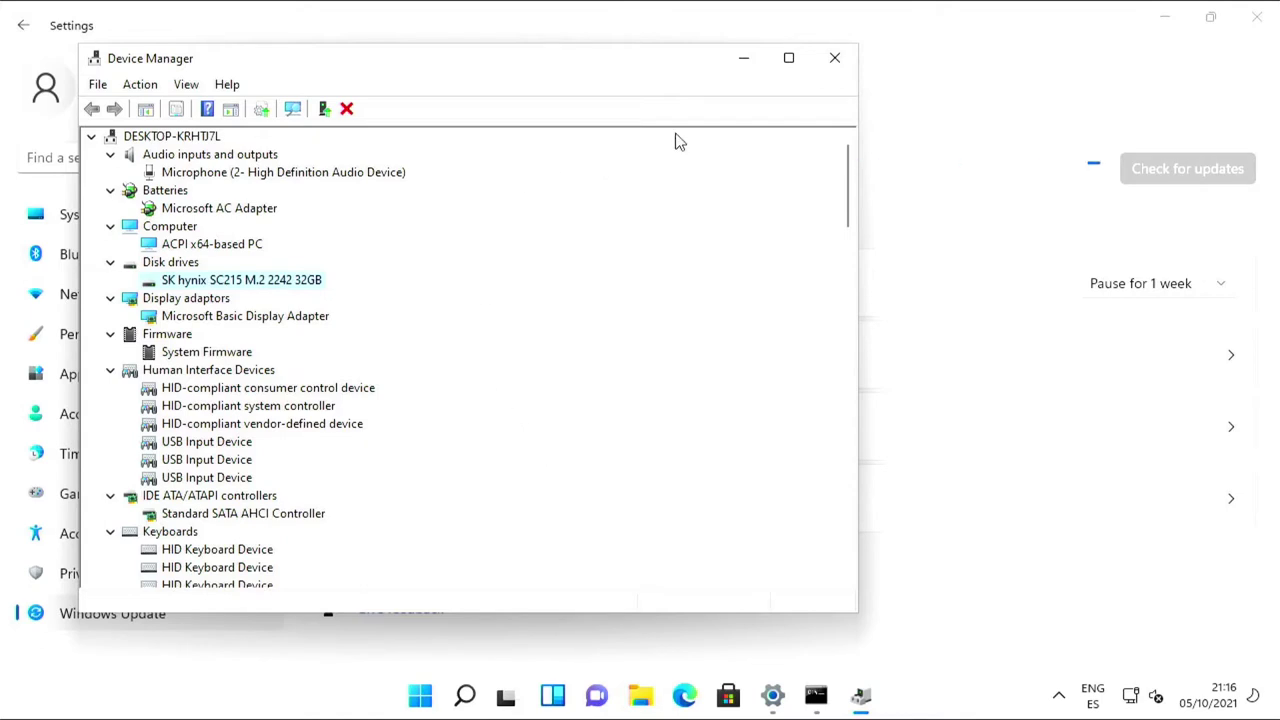
left_click(746, 72)
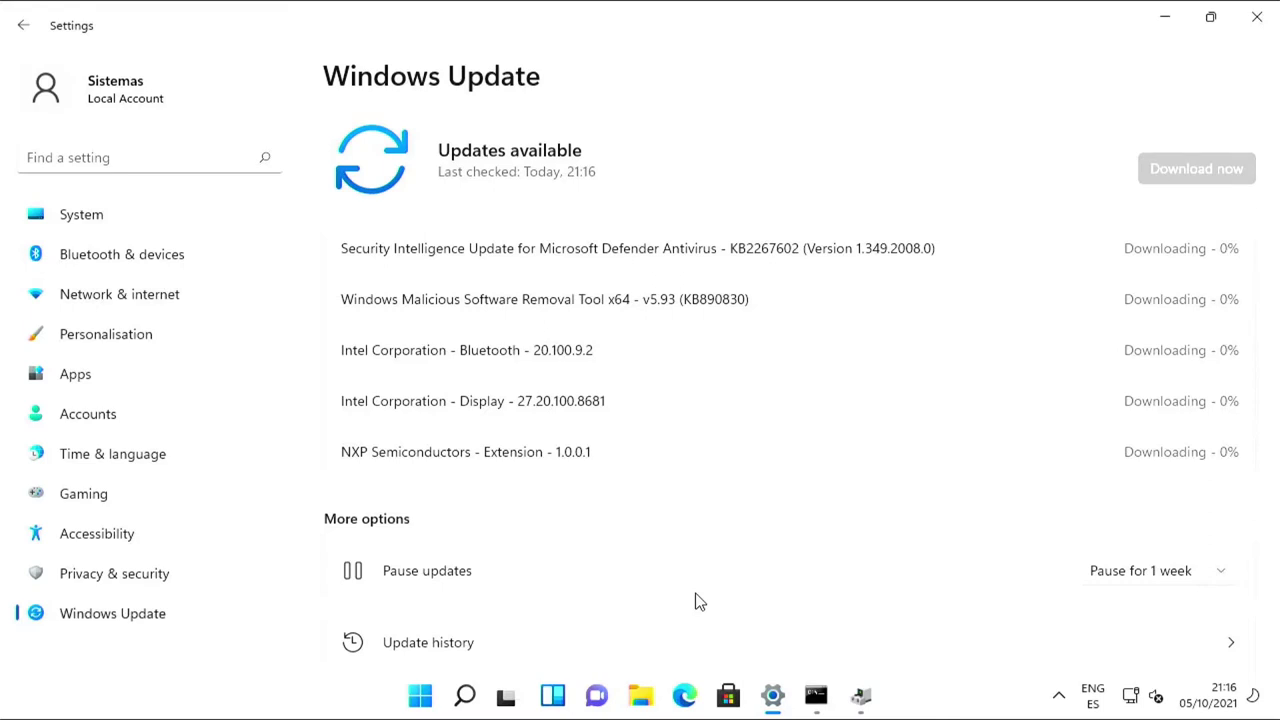
Open This PC in File Explorer, view the properties of Local Disk (C:) and close the dialog without changes
left_click(645, 697)
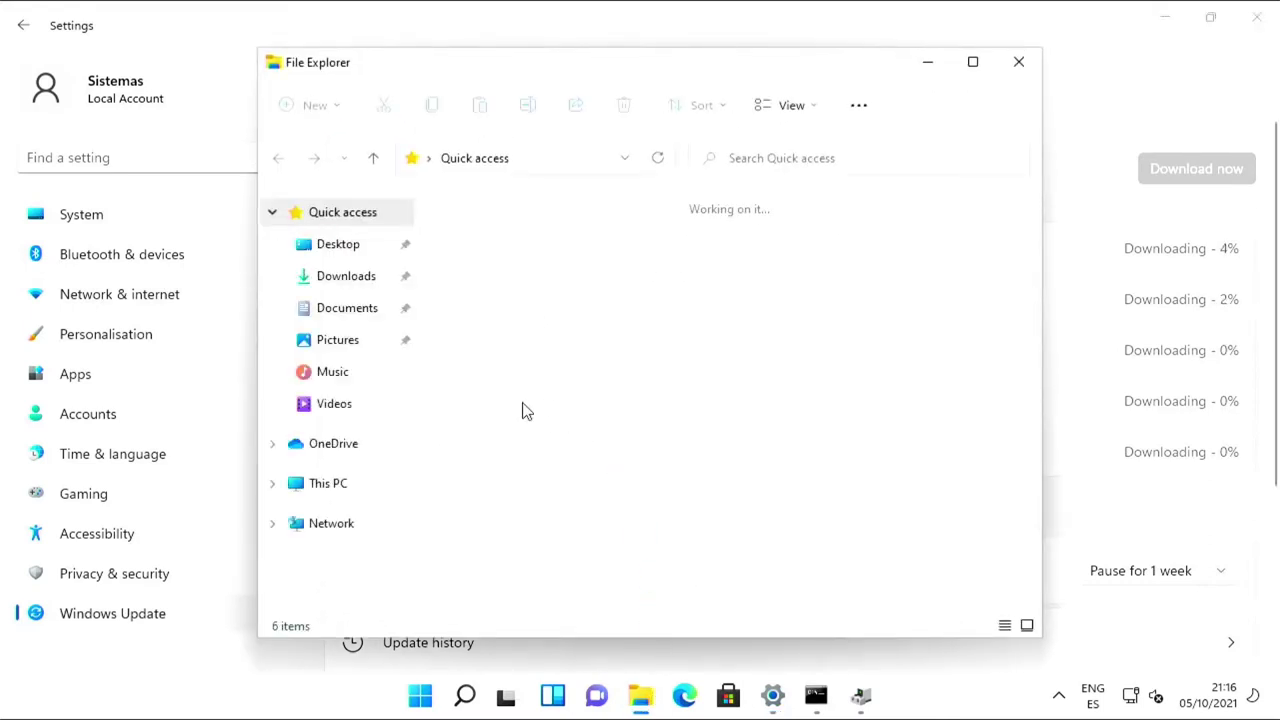
left_click(329, 484)
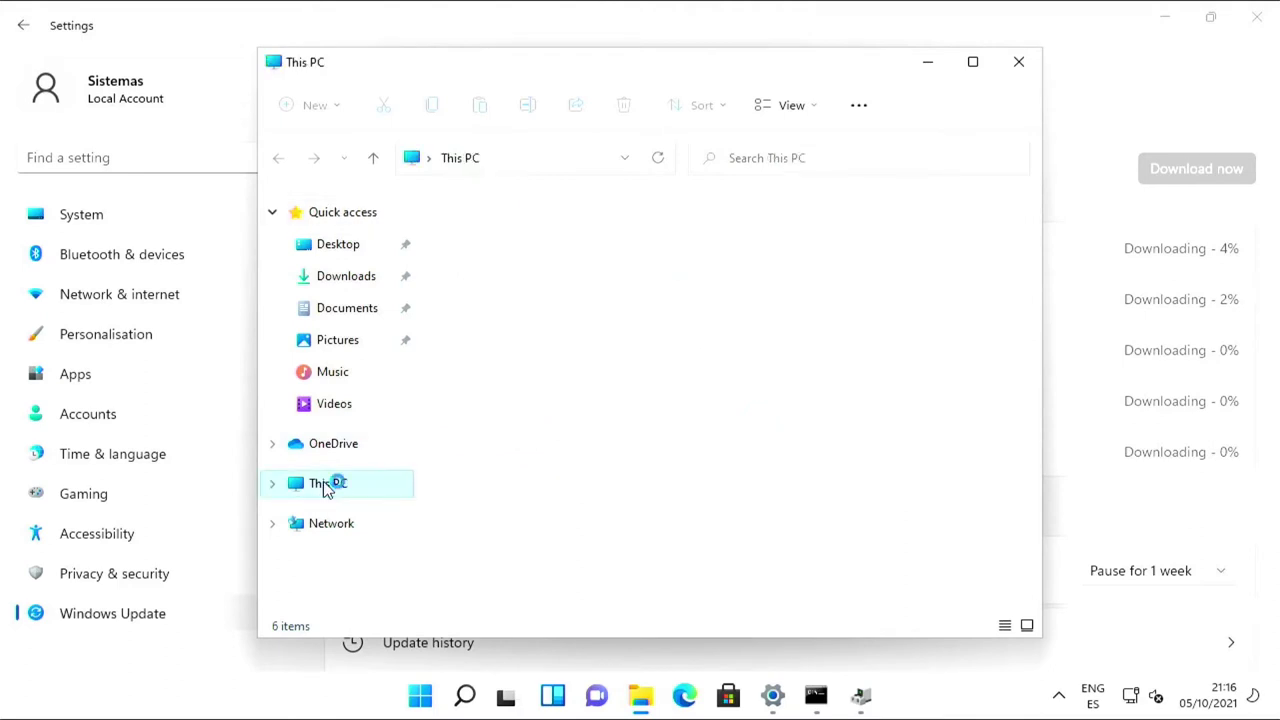
left_click(578, 446)
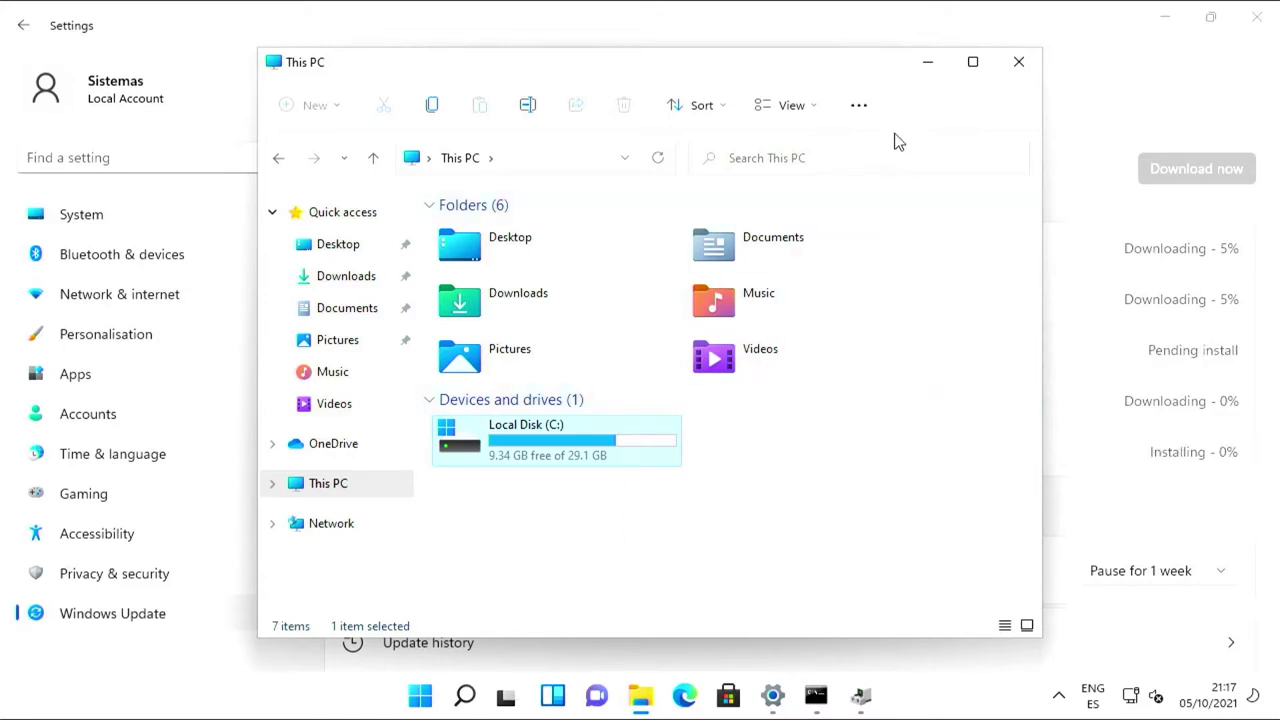
right_click(563, 453)
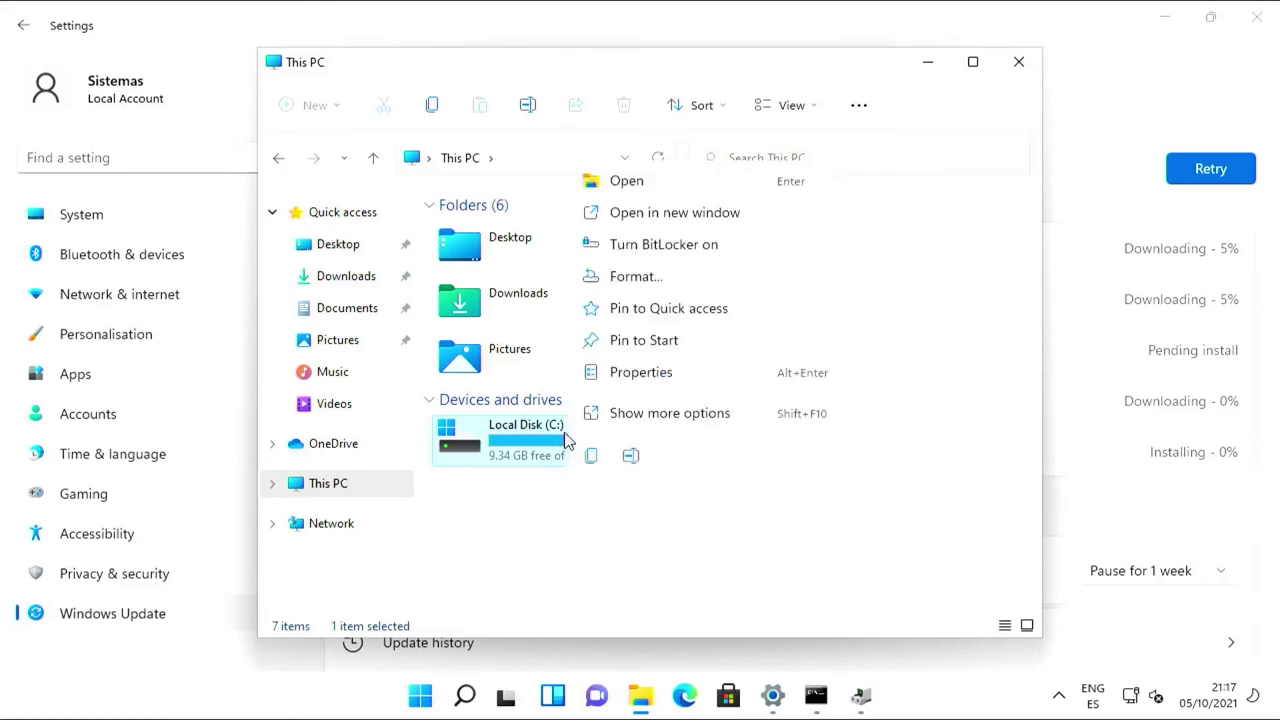
left_click(673, 379)
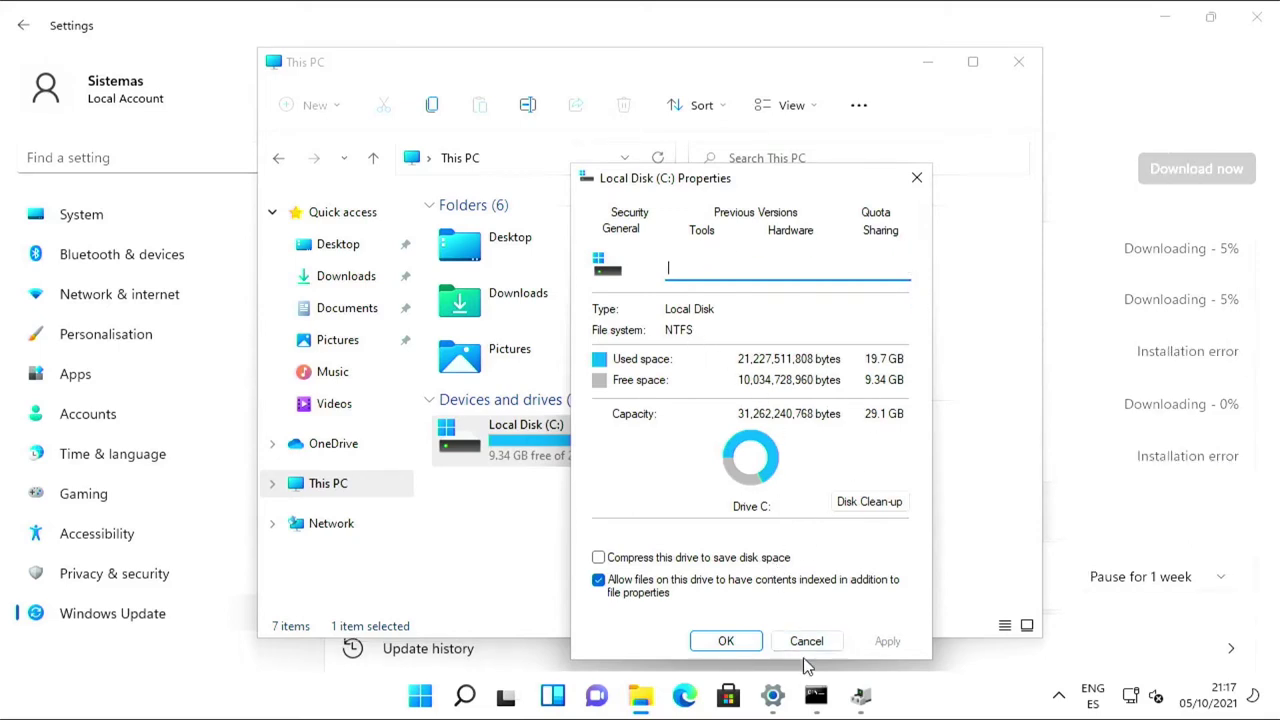
left_click(795, 641)
Deselect Local Disk (C:) and open the Folder Options dialog of File Explorer
left_click(858, 106)
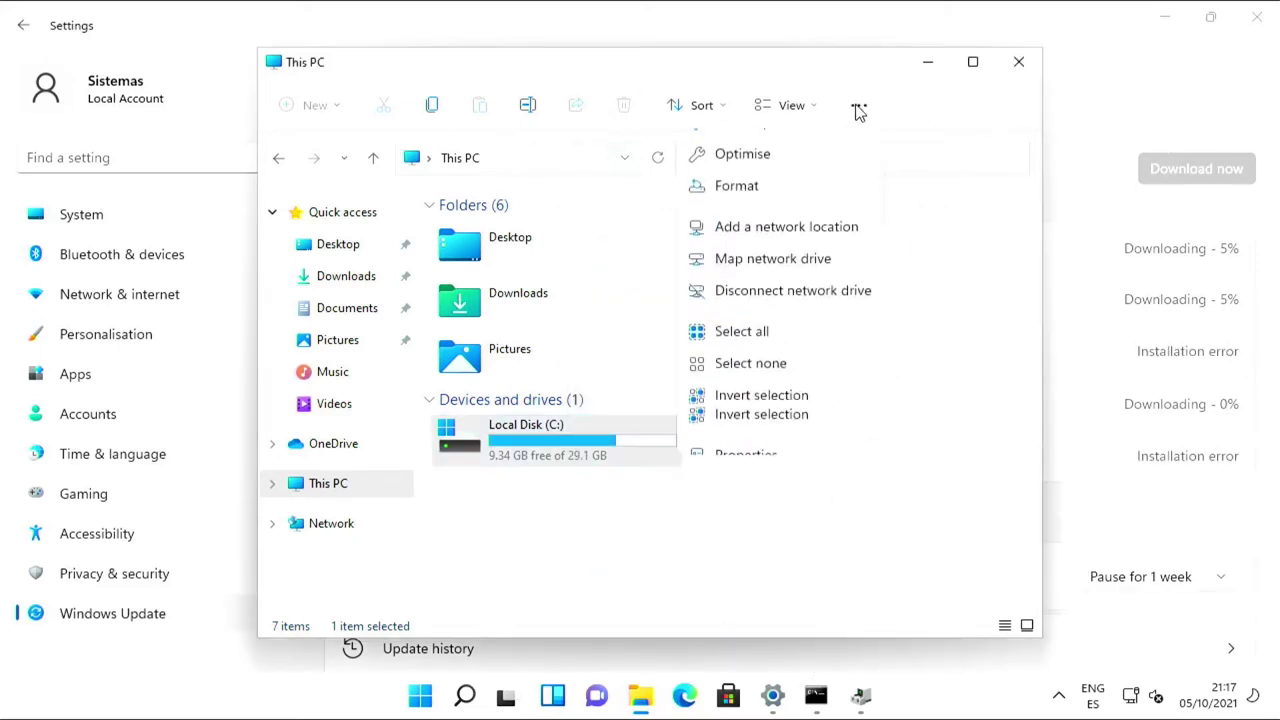
scroll(778, 430, "down", 1)
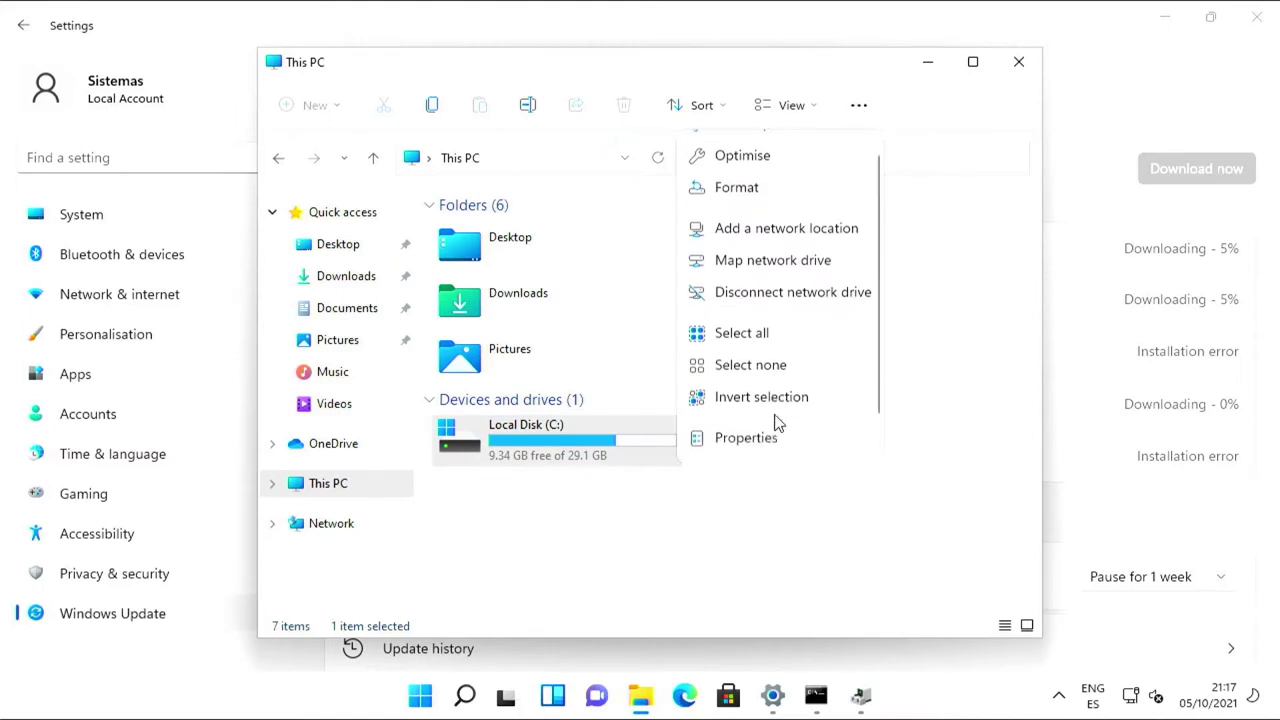
left_click(614, 553)
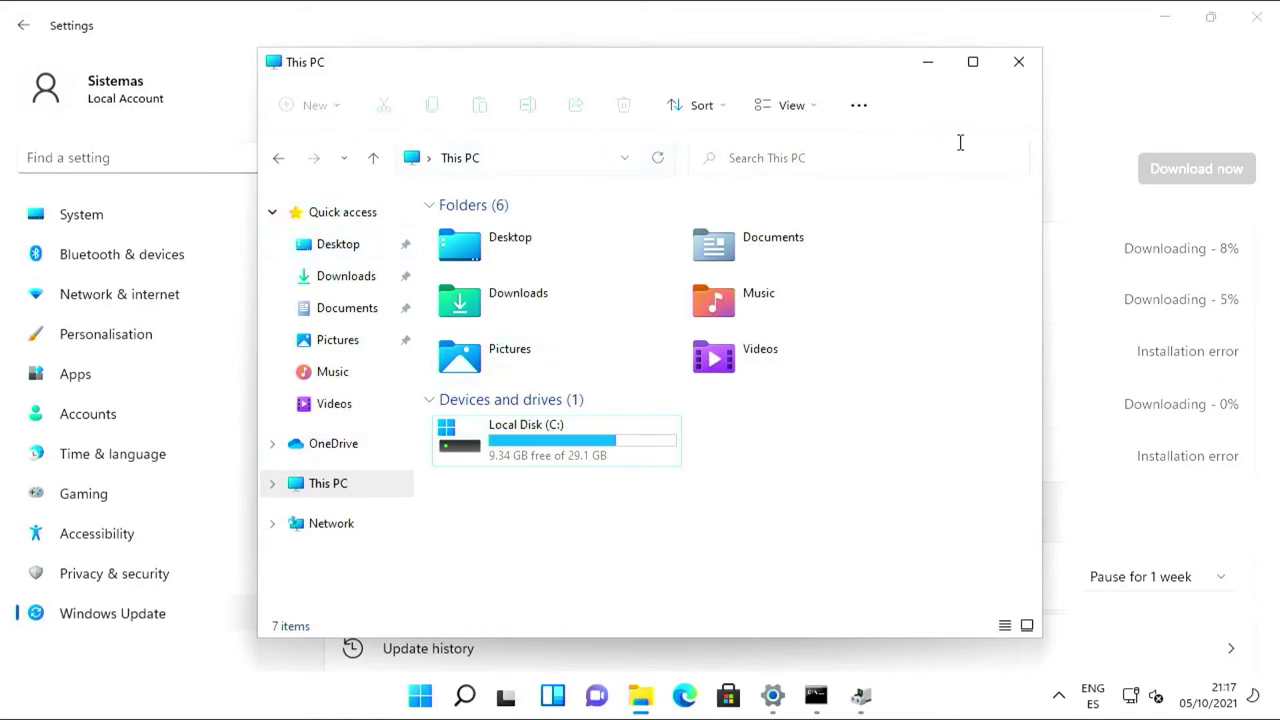
left_click(858, 105)
left_click(862, 105)
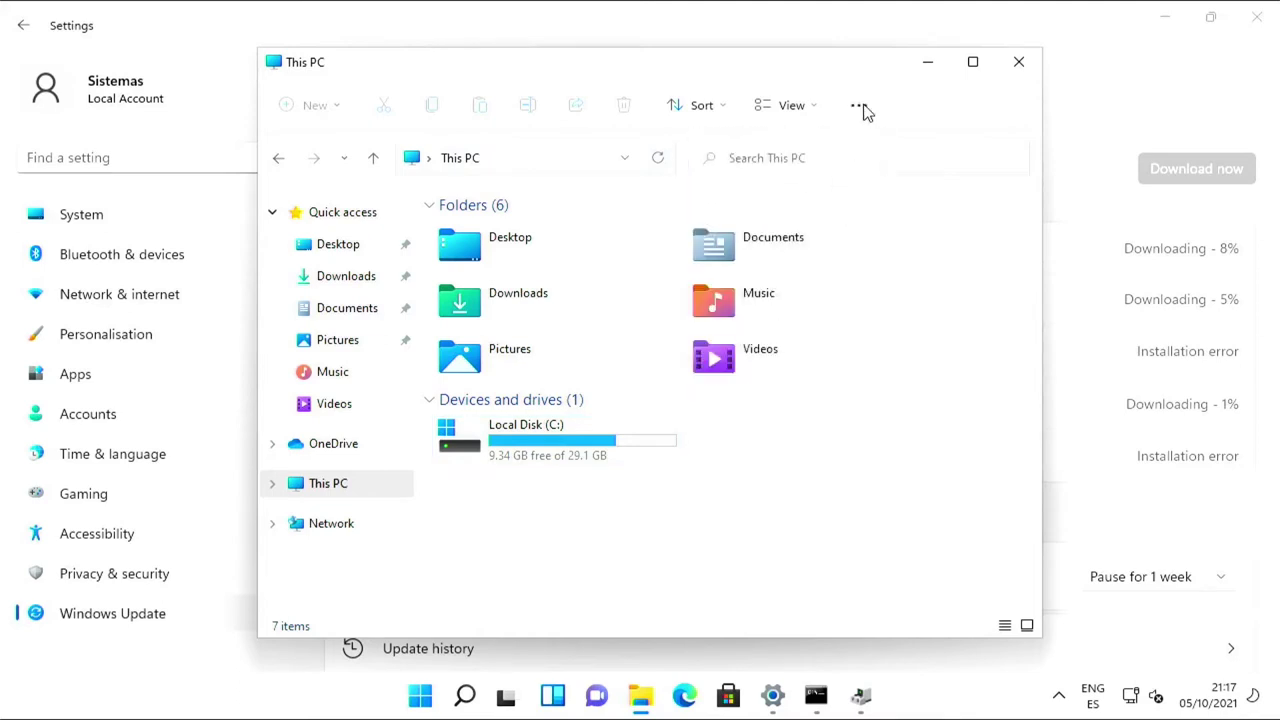
left_click(862, 106)
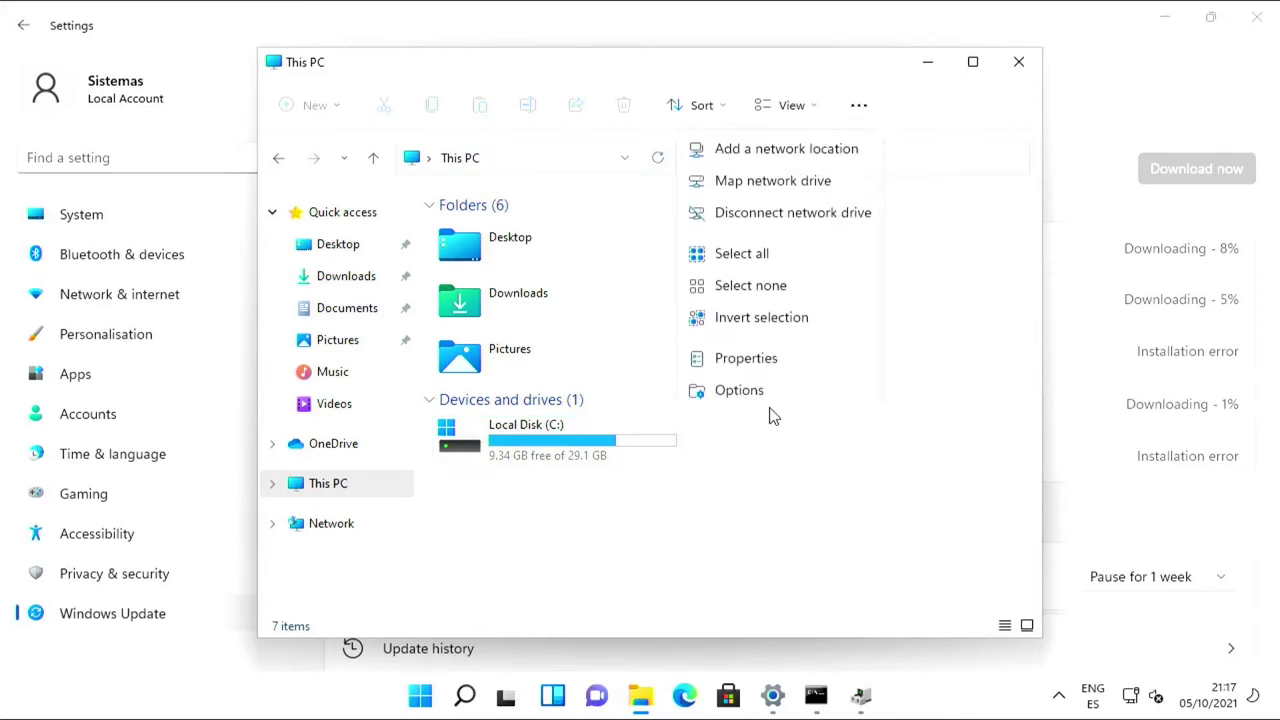
left_click(740, 390)
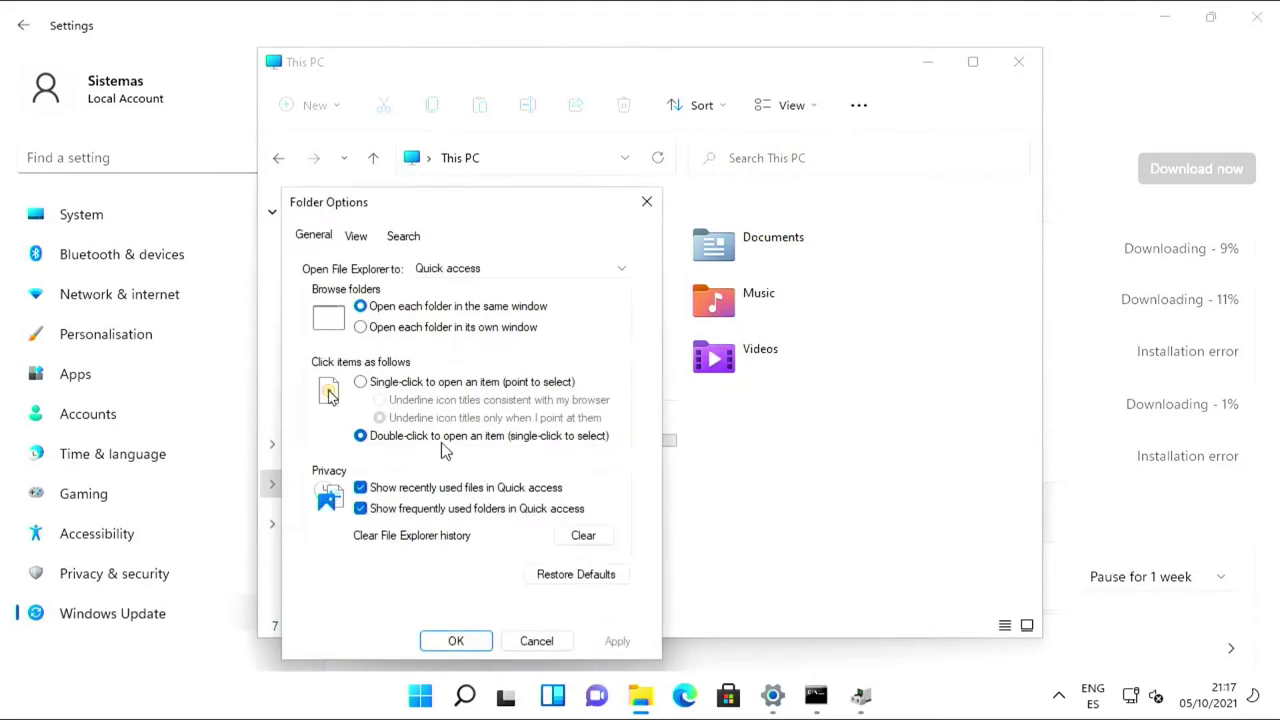
Turn off showing recently used files and frequently used folders in Quick access, and apply the change
left_click(394, 510)
left_click(404, 489)
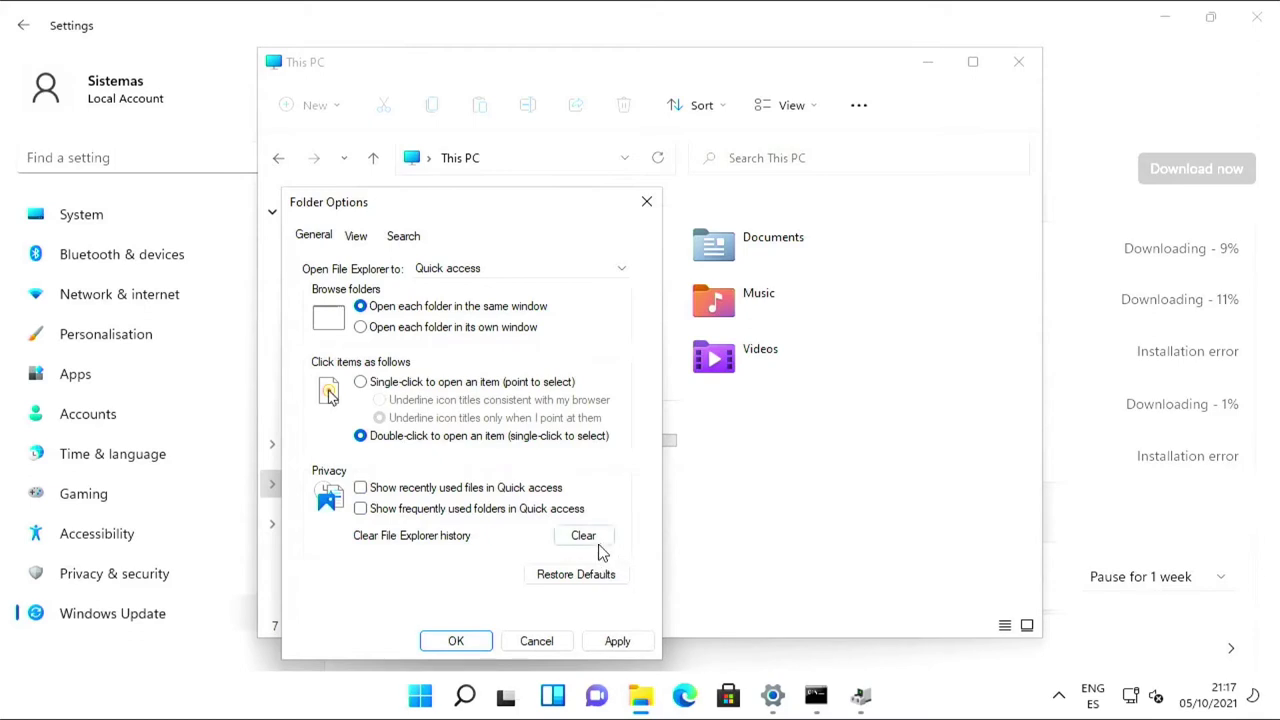
left_click(585, 574)
left_click(449, 509)
left_click(610, 641)
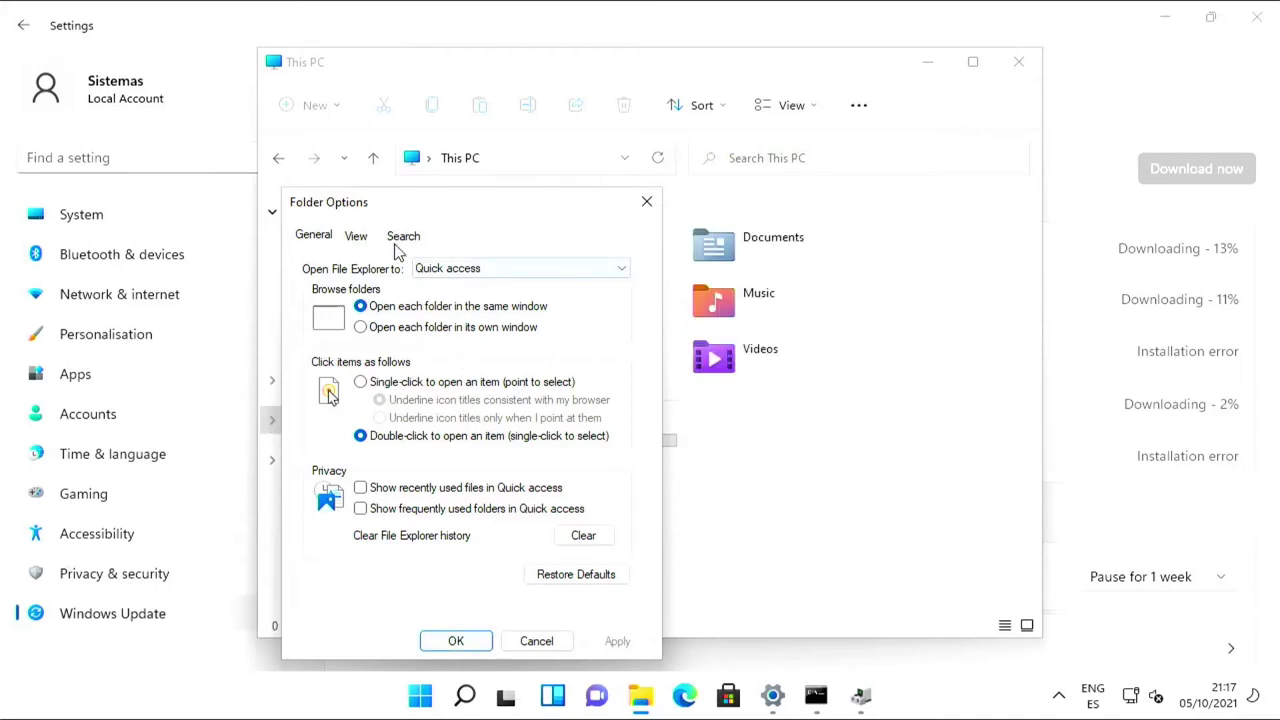
Set File Explorer to open to This PC and apply the change
left_click(436, 272)
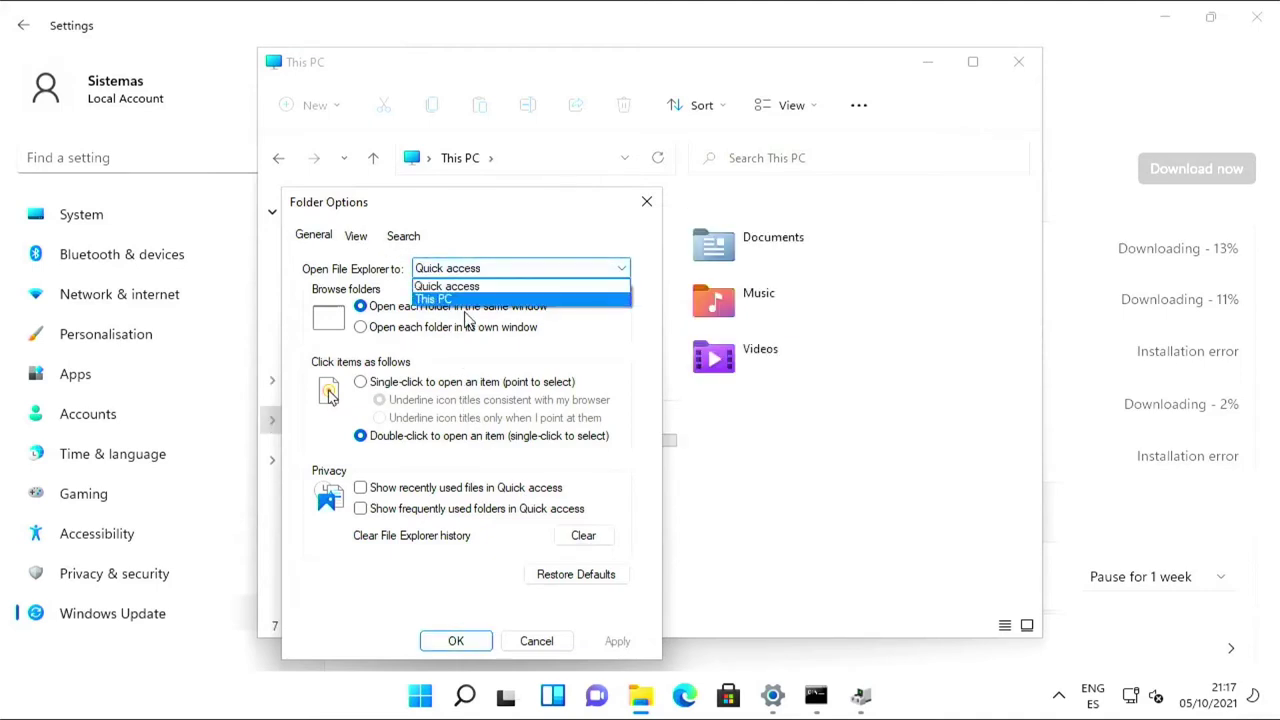
left_click(462, 300)
left_click(617, 642)
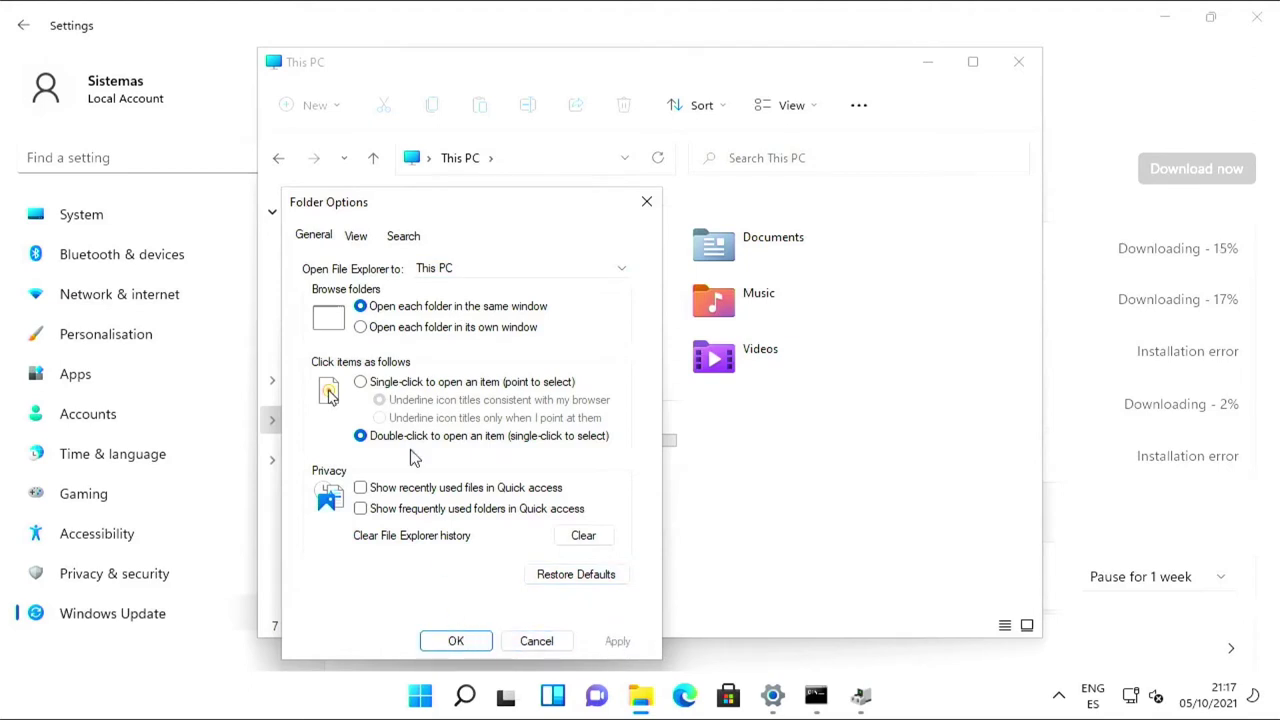
Enable Expand to open folder and Show all folders for the navigation pane, apply, view the Search options and confirm the Folder Options dialog
left_click(354, 236)
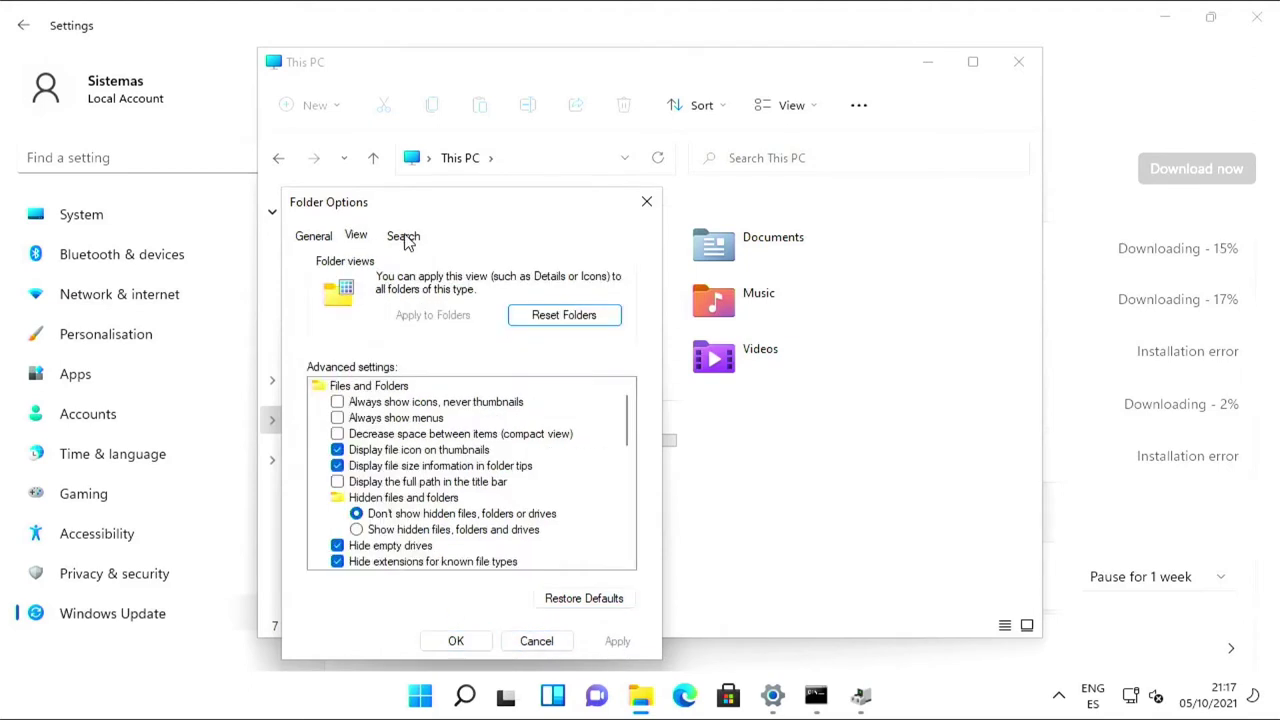
scroll(443, 475, "down", 8)
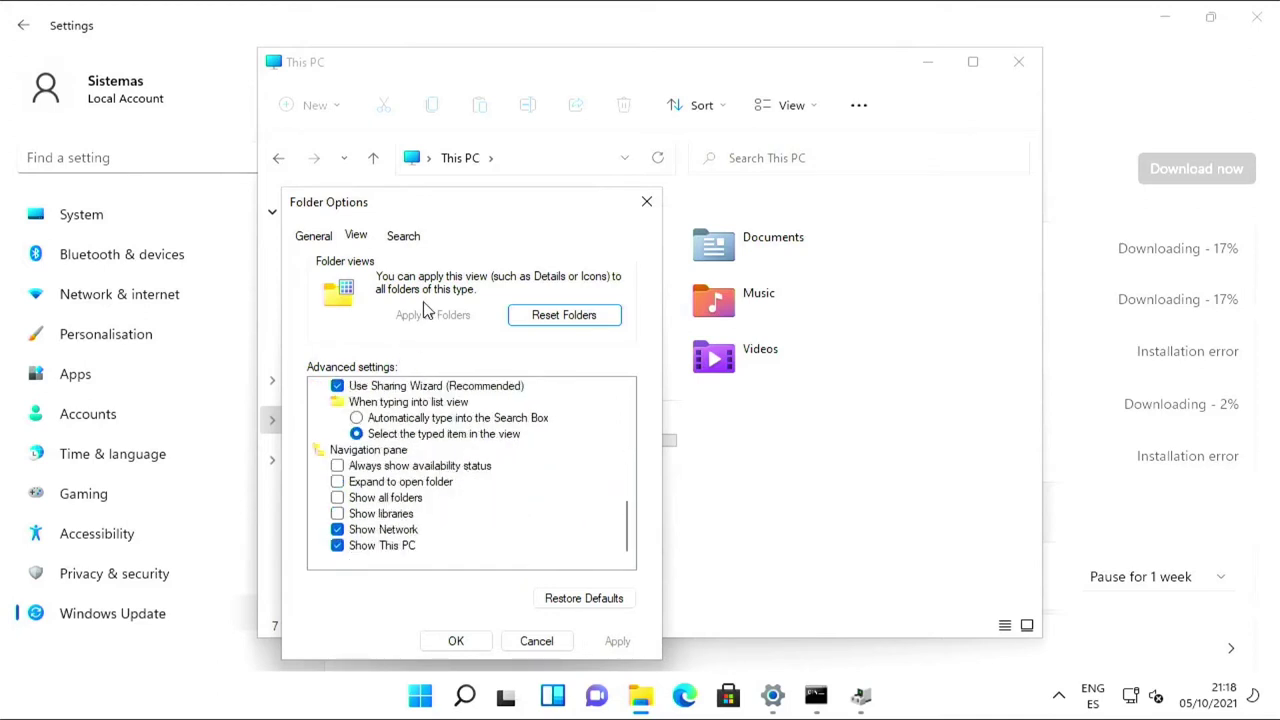
left_click(337, 498)
left_click(337, 482)
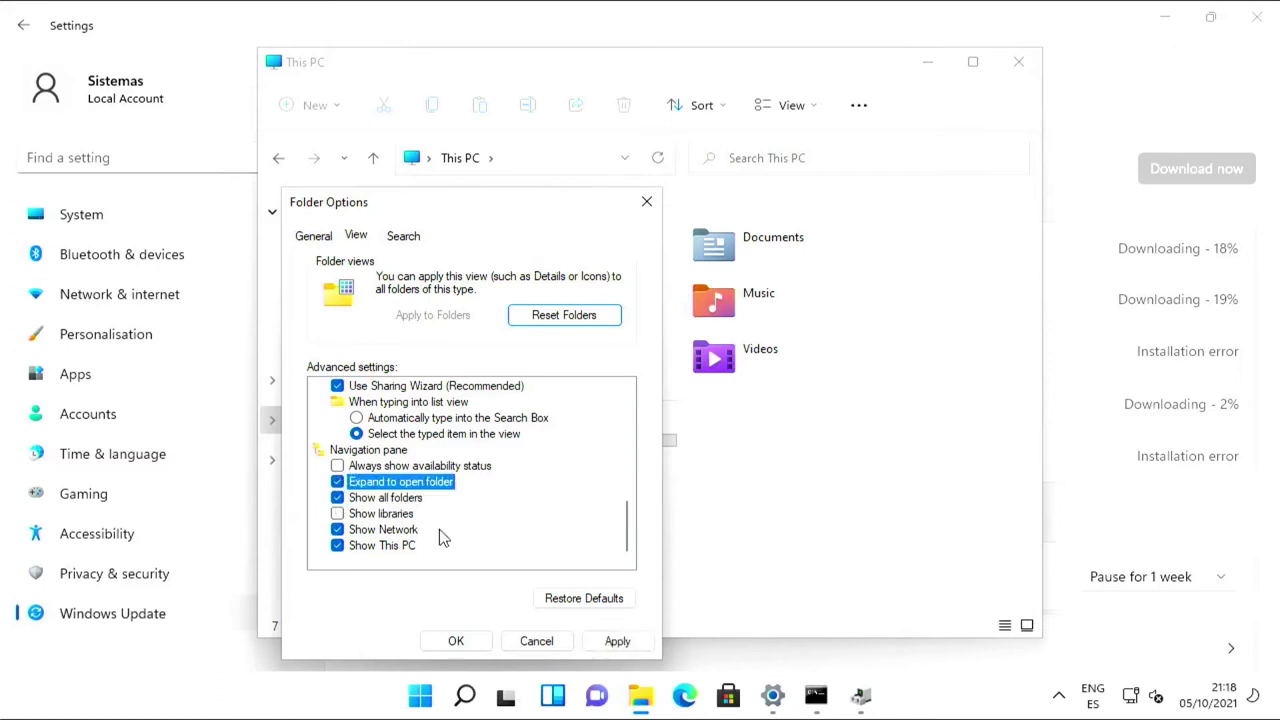
left_click(618, 641)
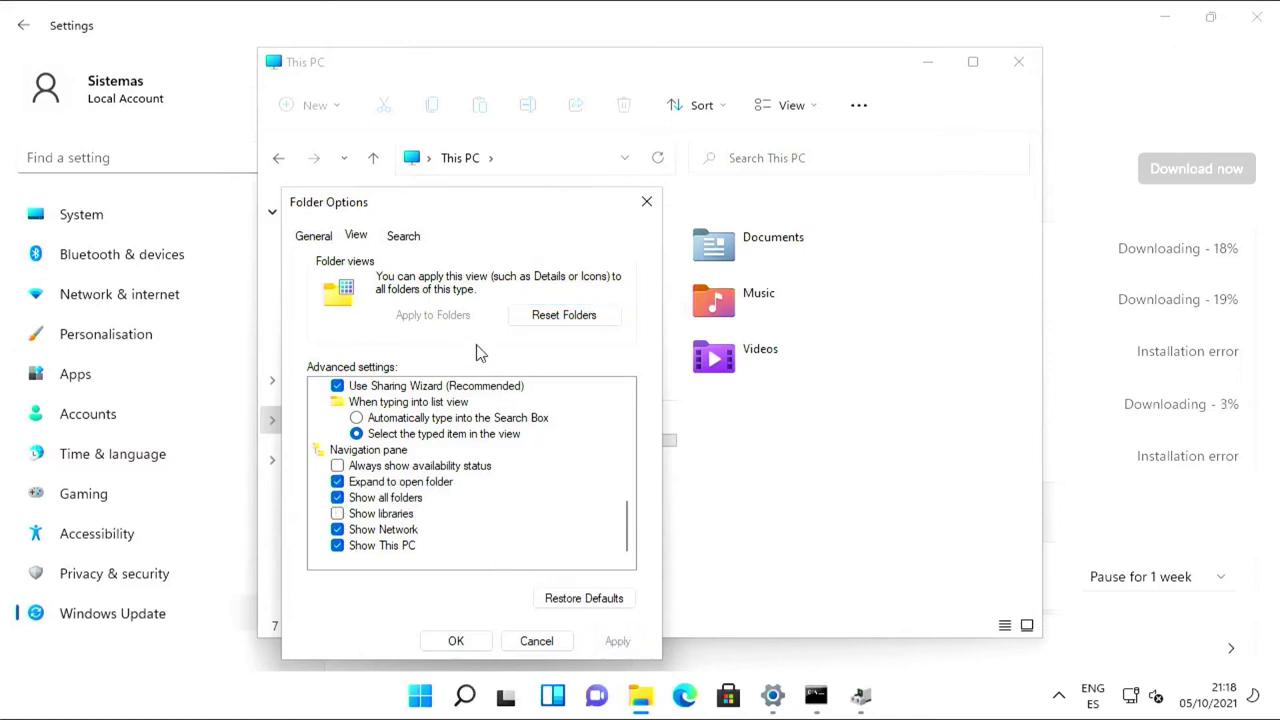
left_click(405, 237)
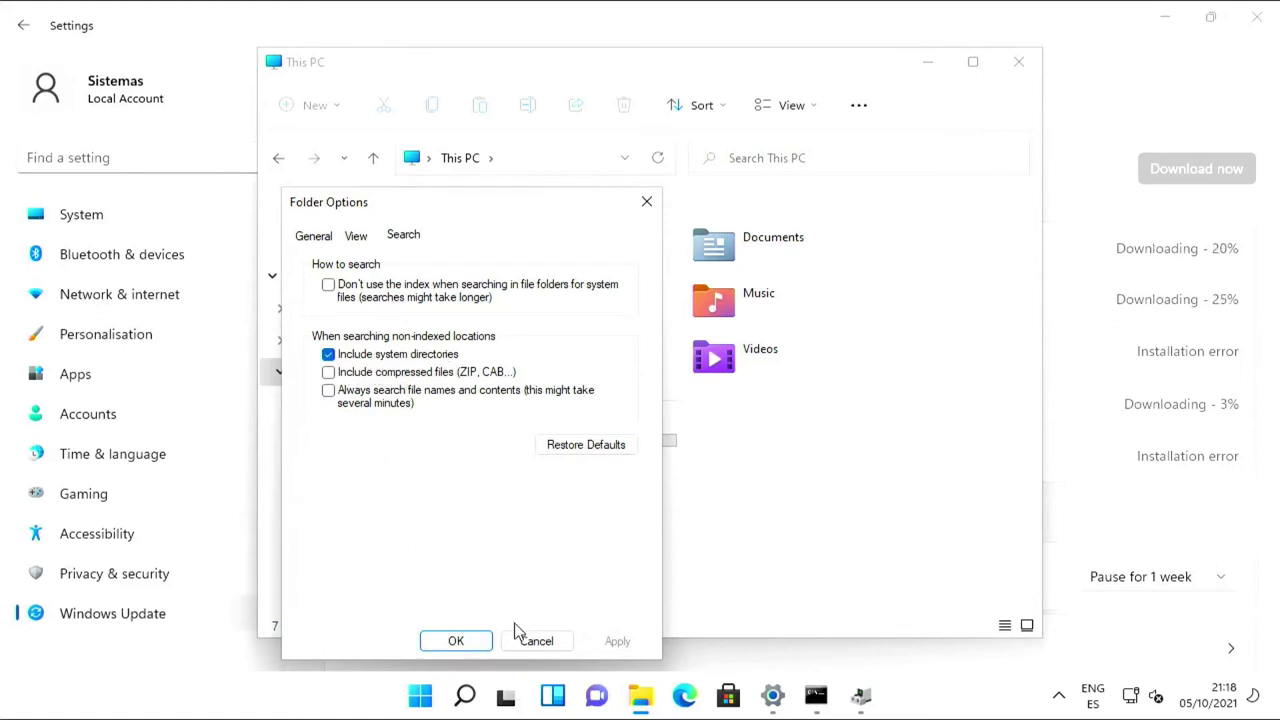
left_click(455, 643)
Open the Users folder on Local Disk (C:) in File Explorer
scroll(351, 457, "down", 2)
scroll(352, 457, "up", 2)
scroll(352, 457, "down", 1)
left_click(338, 562)
double_click(463, 323)
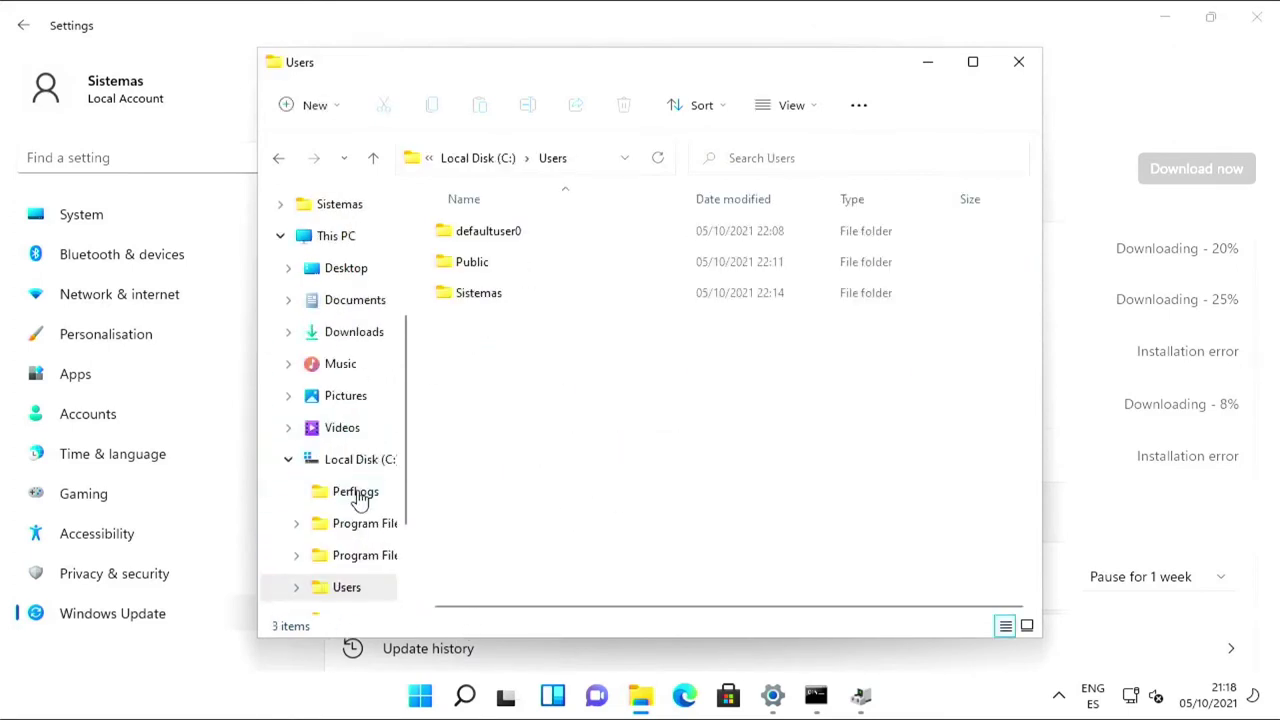
Look through the navigation pane's folder tree, collapse the Quick access group and close File Explorer
scroll(354, 497, "down", 2)
scroll(353, 378, "up", 5)
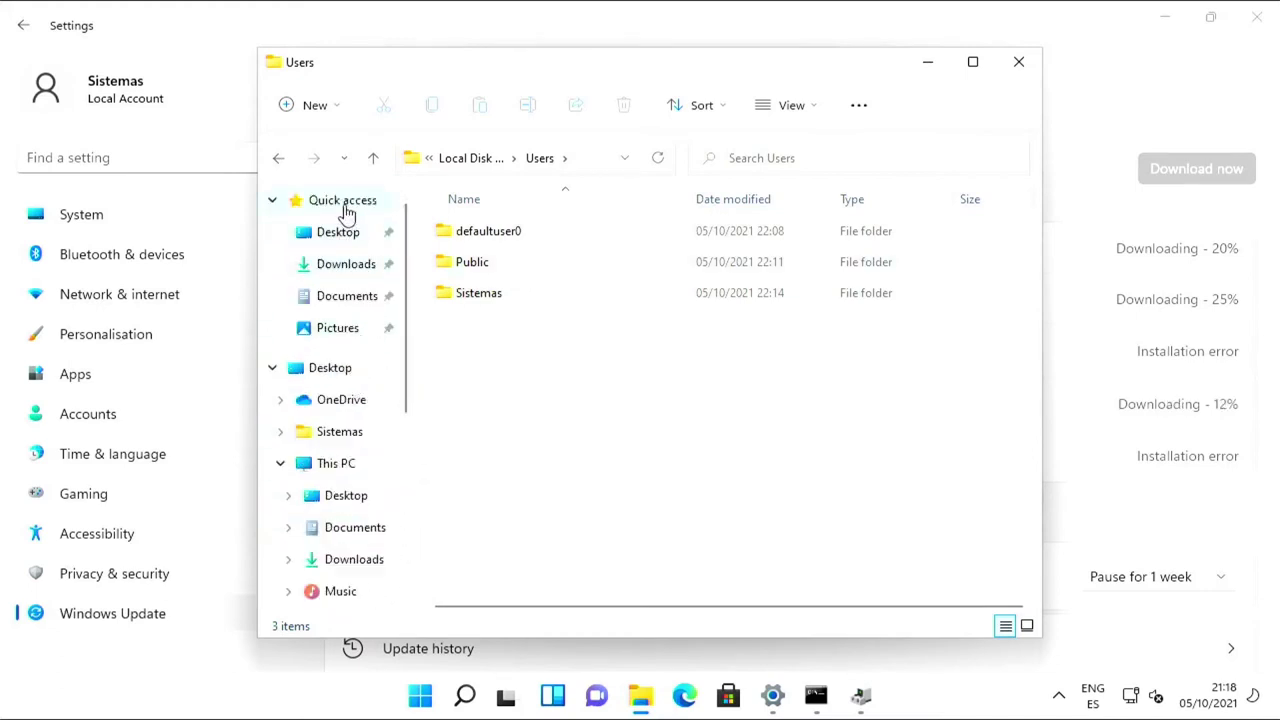
left_click(272, 200)
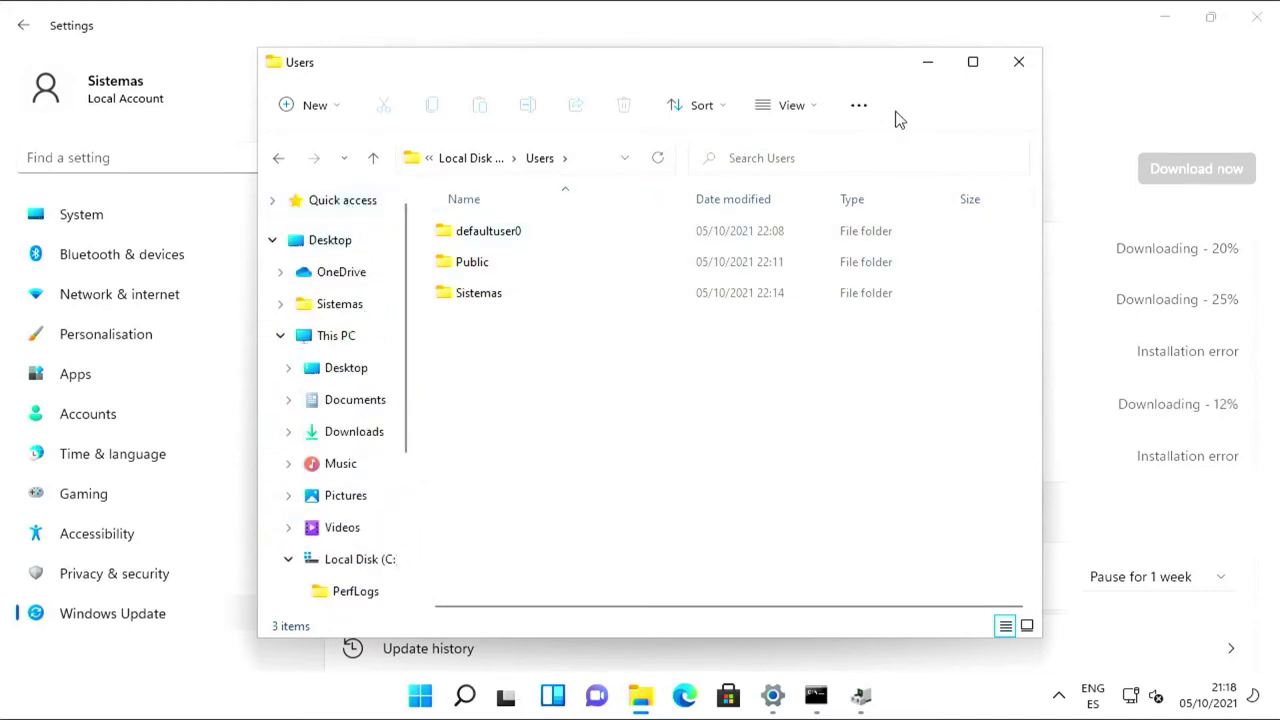
left_click(1012, 66)
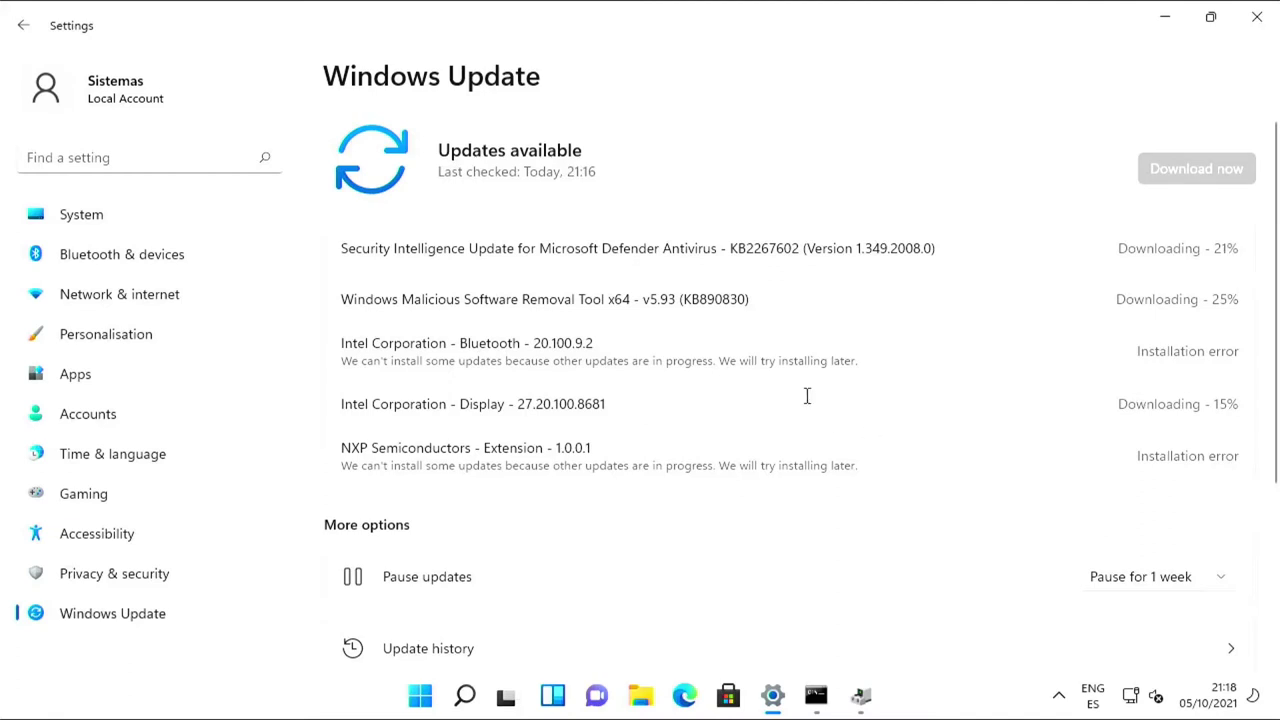
View the available keyboard layouts in the taskbar's language switcher and close the list without changing the layout
left_click(1095, 700)
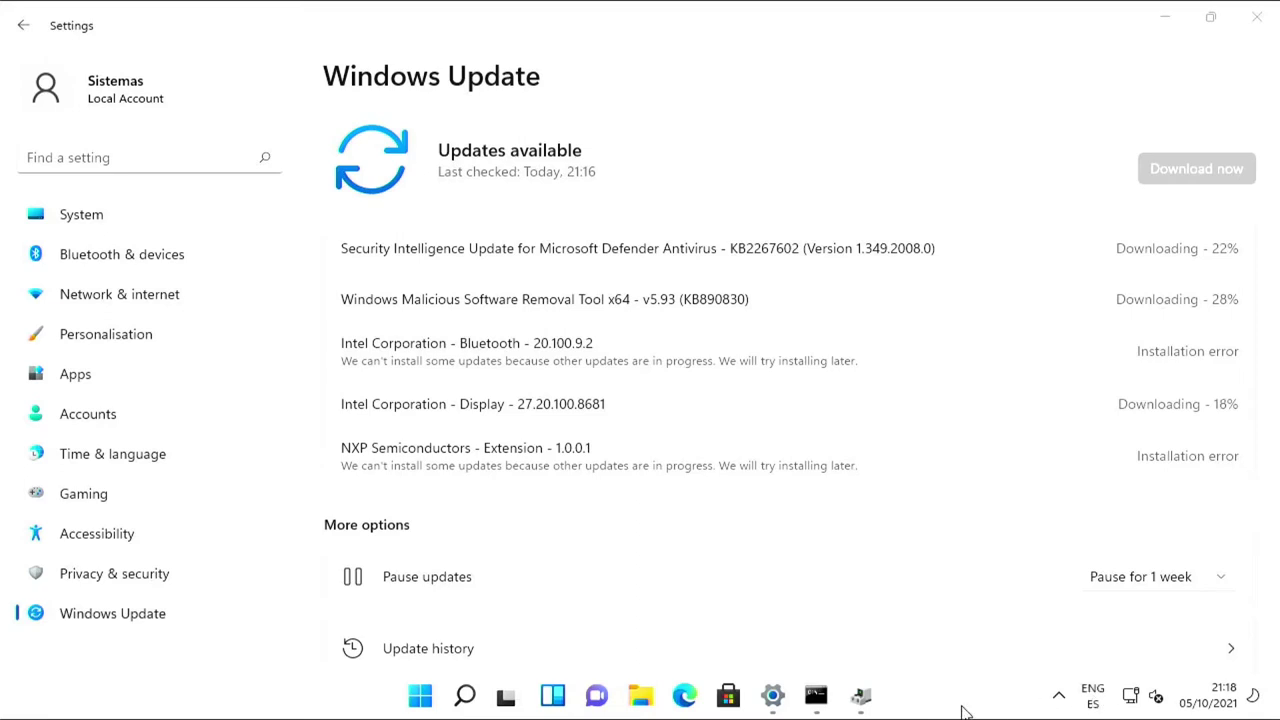
left_click(1090, 704)
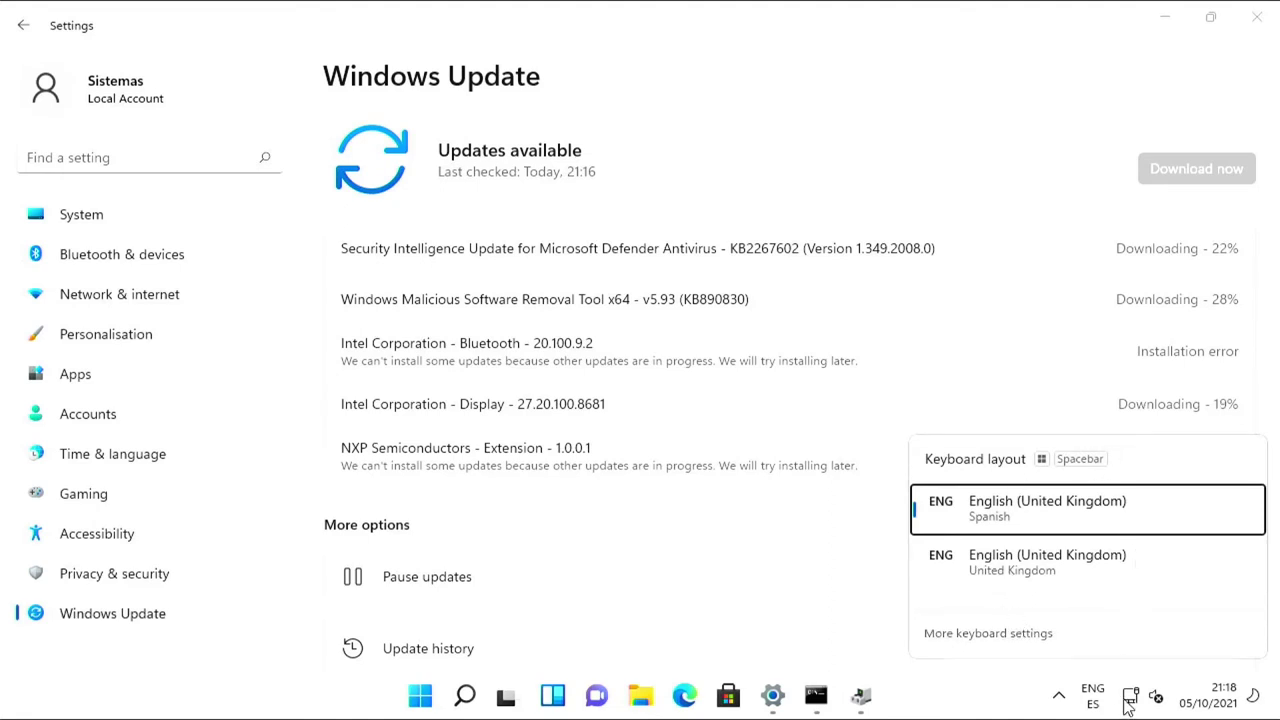
key("Escape")
mouse_move(1097, 703)
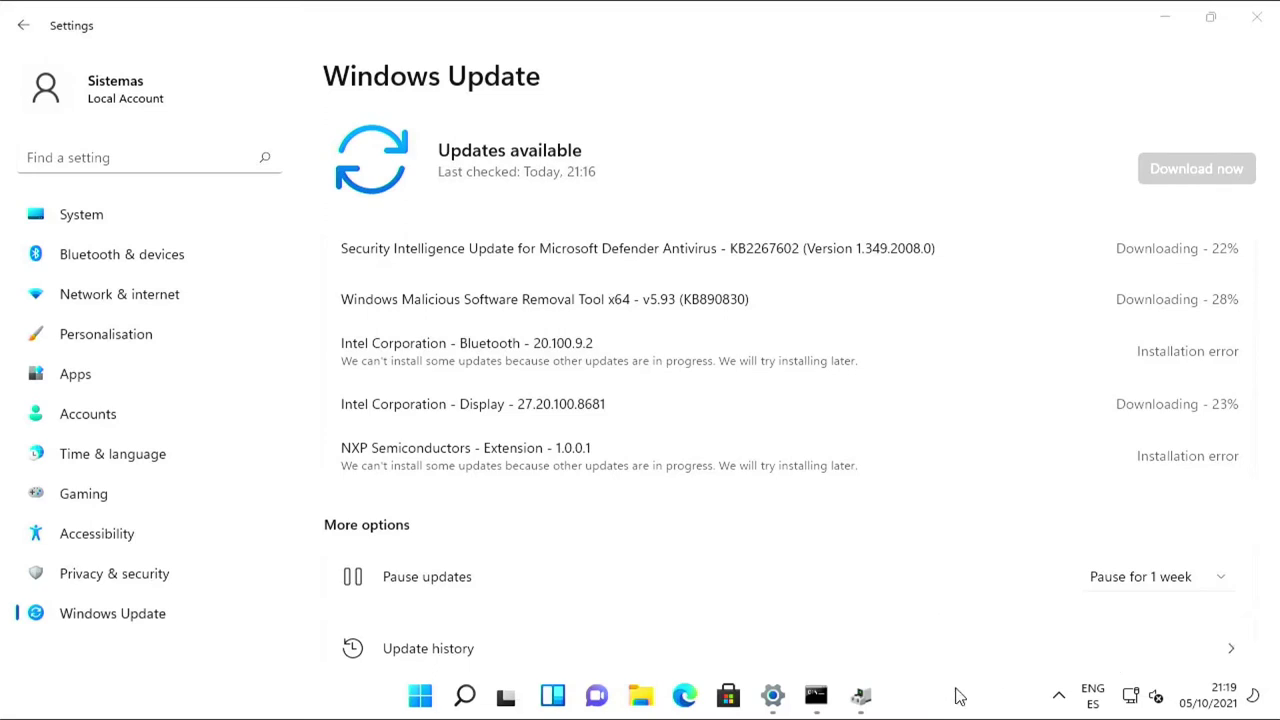
Open the Language & region page under Time & language in Settings
left_click(780, 700)
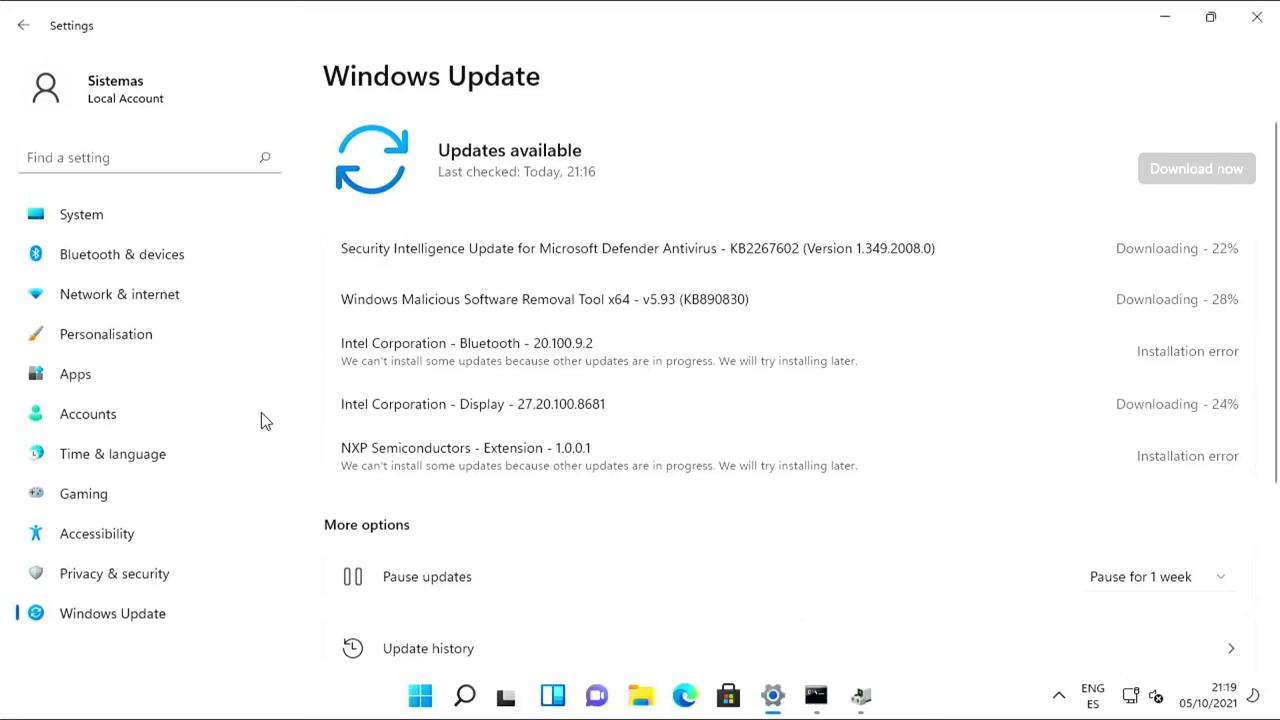
left_click(137, 465)
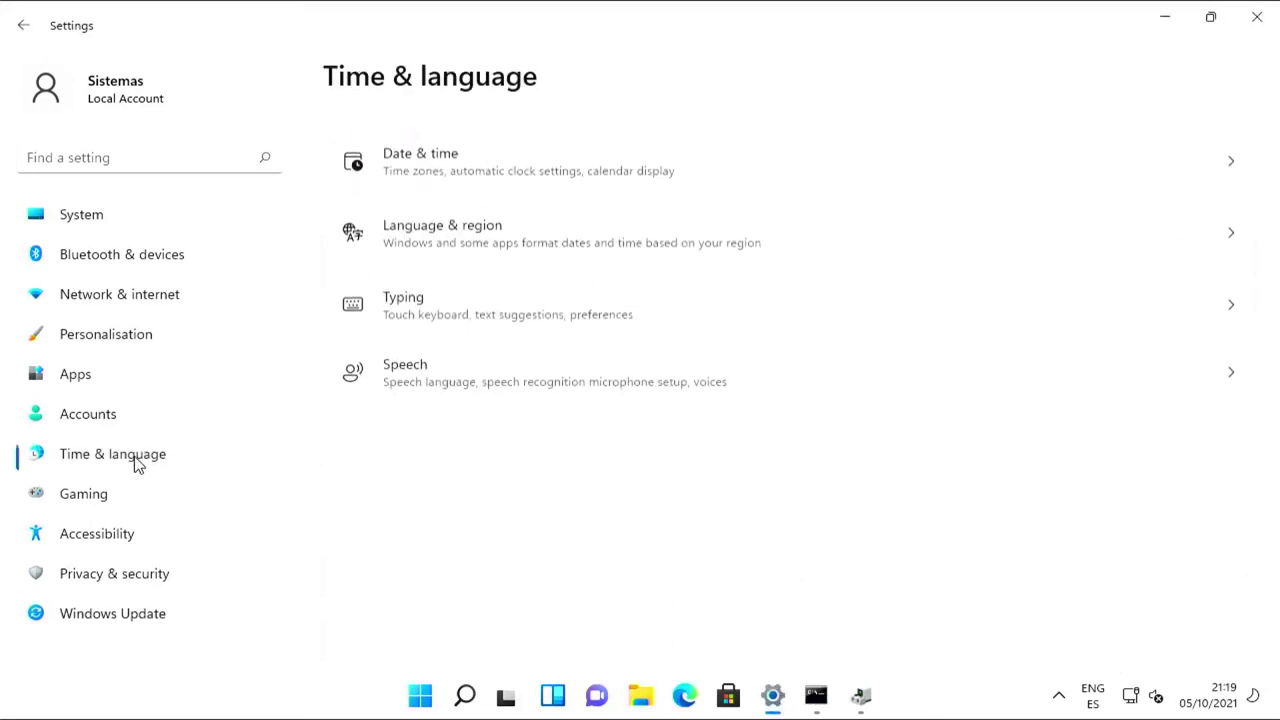
left_click(448, 231)
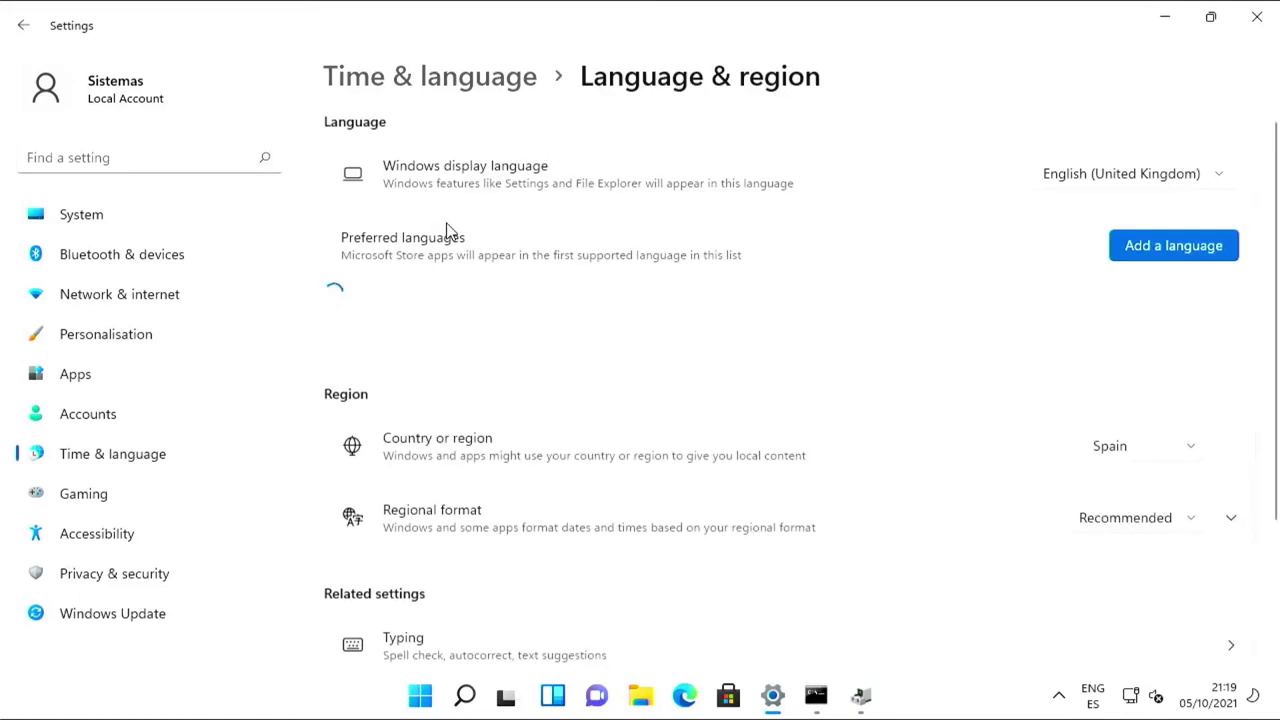
Add Español (España) as a preferred language, installing its language pack and setting it as the Windows display language
left_click(1145, 256)
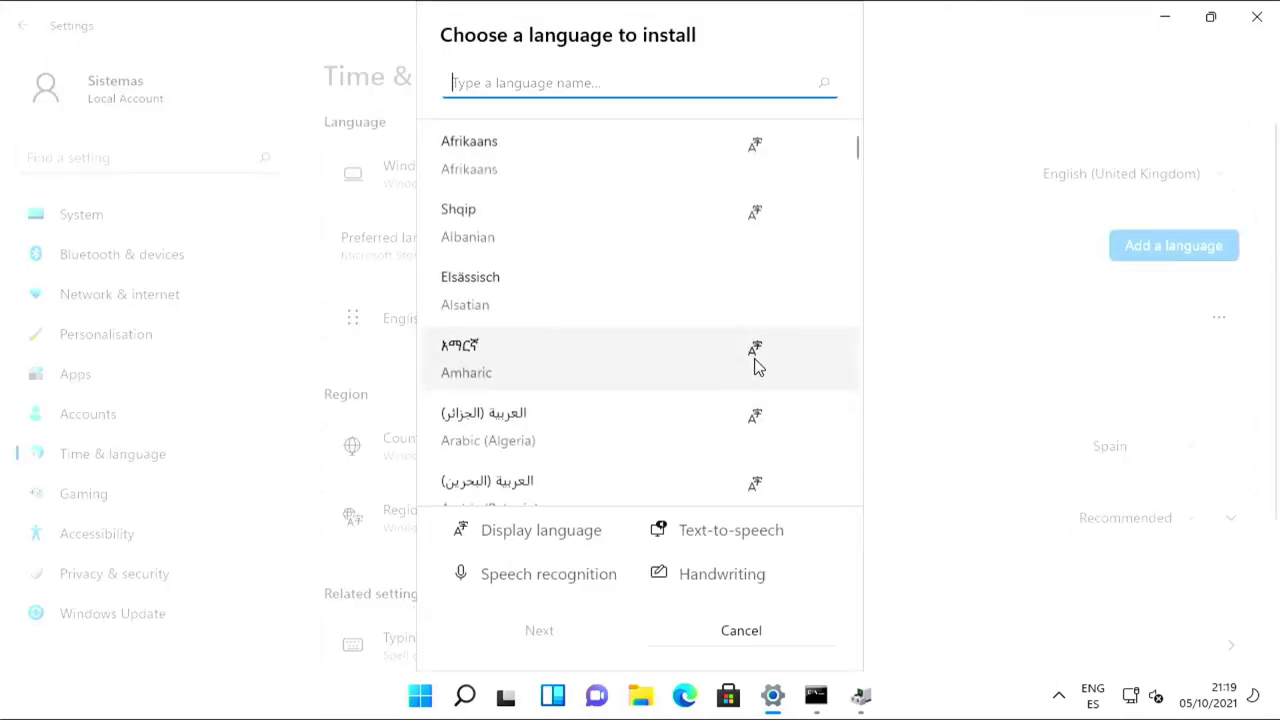
type("spa")
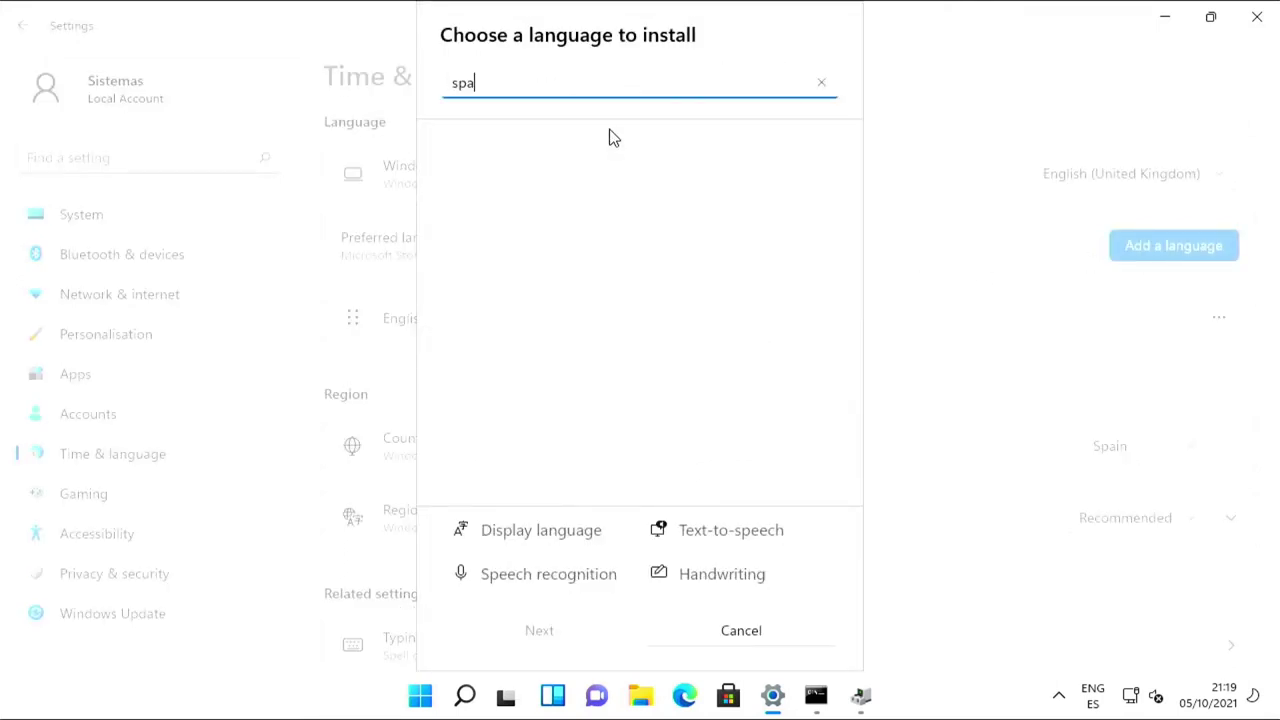
scroll(608, 230, "down", 2)
scroll(605, 385, "down", 8)
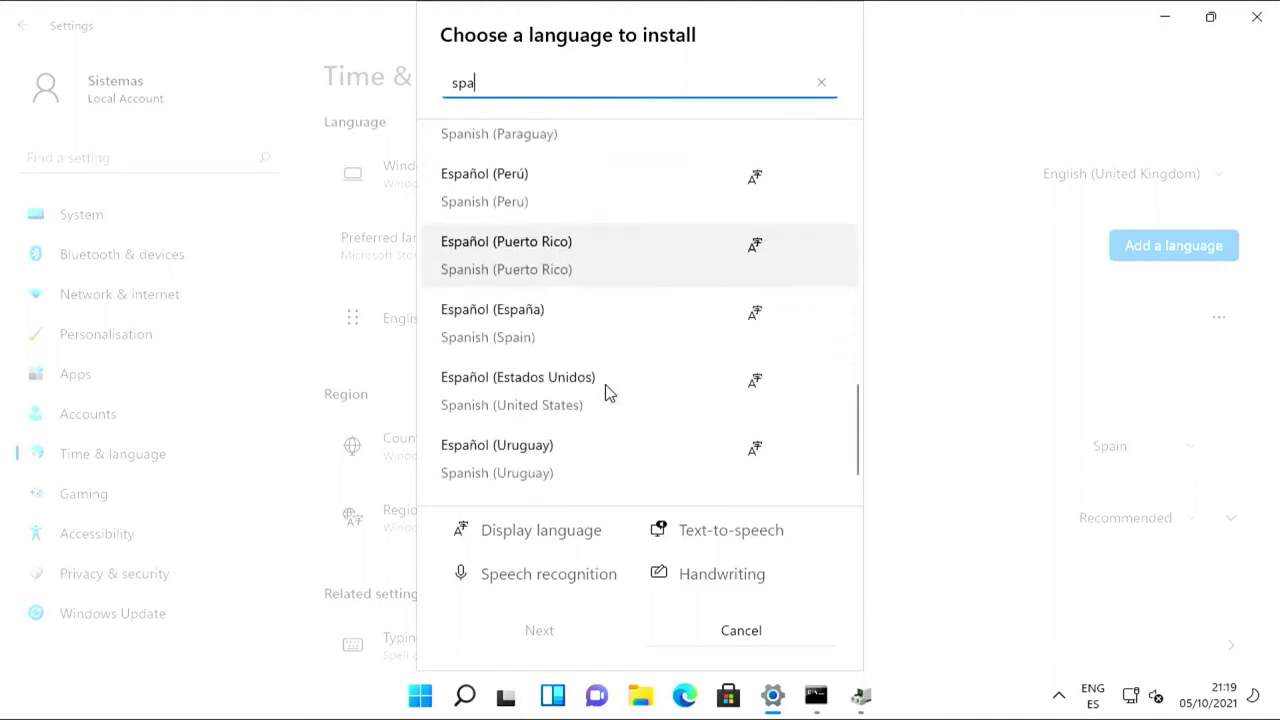
left_click(555, 327)
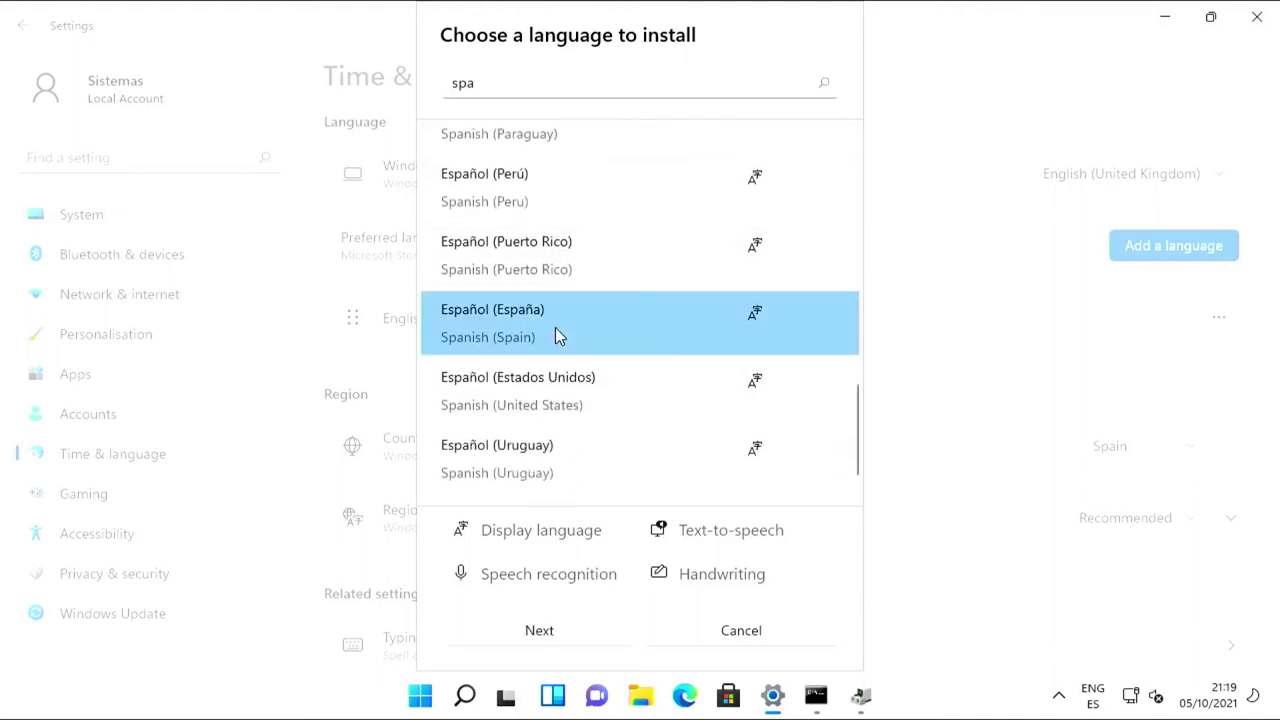
left_click(540, 631)
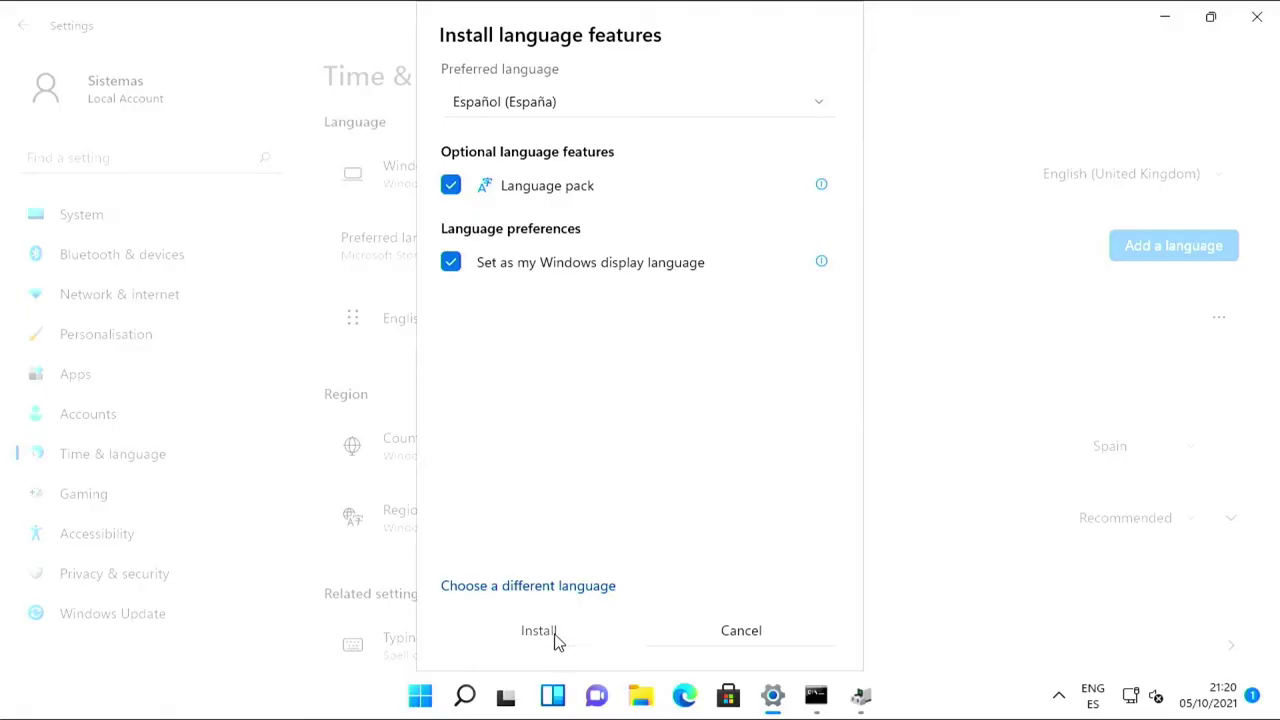
left_click(545, 632)
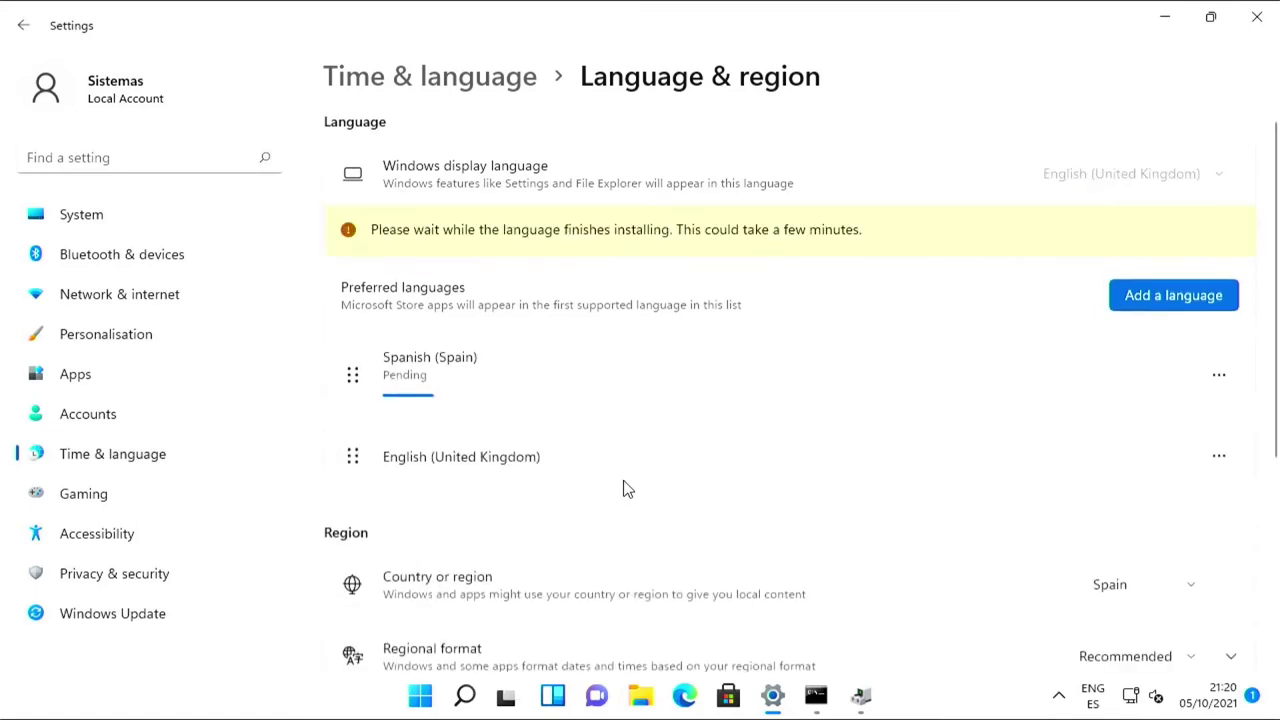
Look through the Language & region page, view the CPU performance graph in Task Manager and minimise its window
scroll(771, 300, "down", 5)
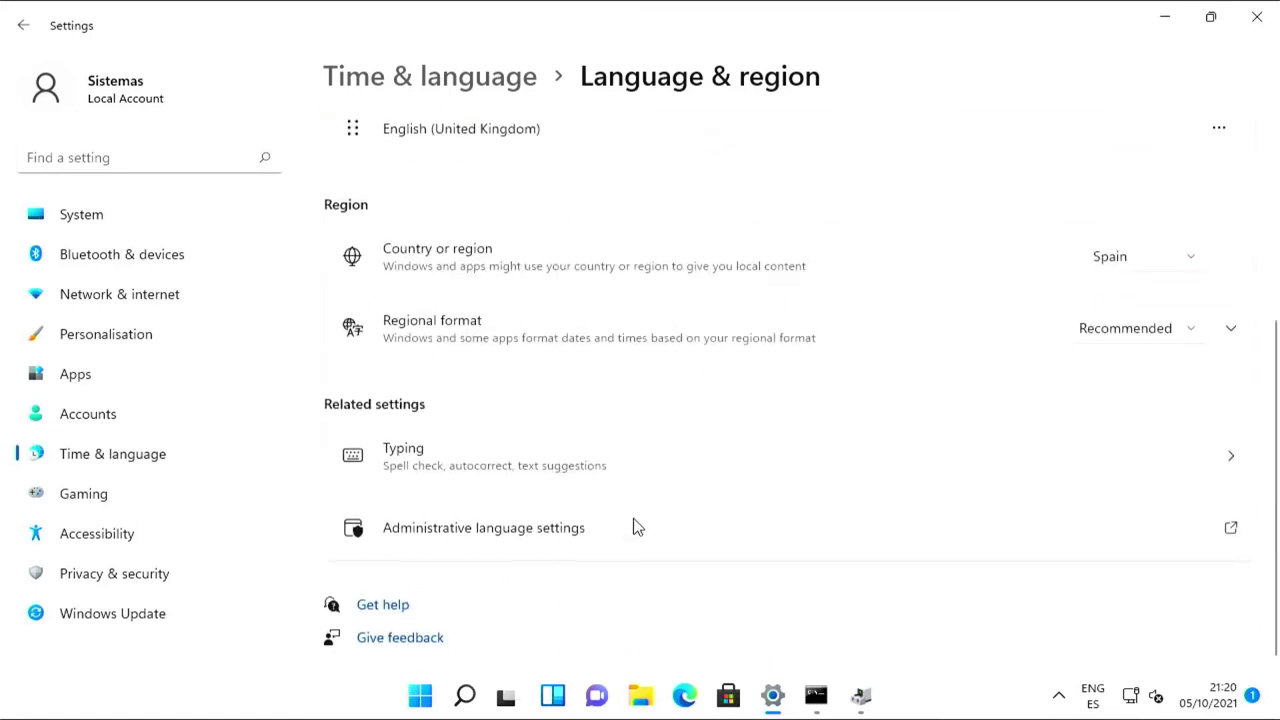
scroll(608, 378, "up", 4)
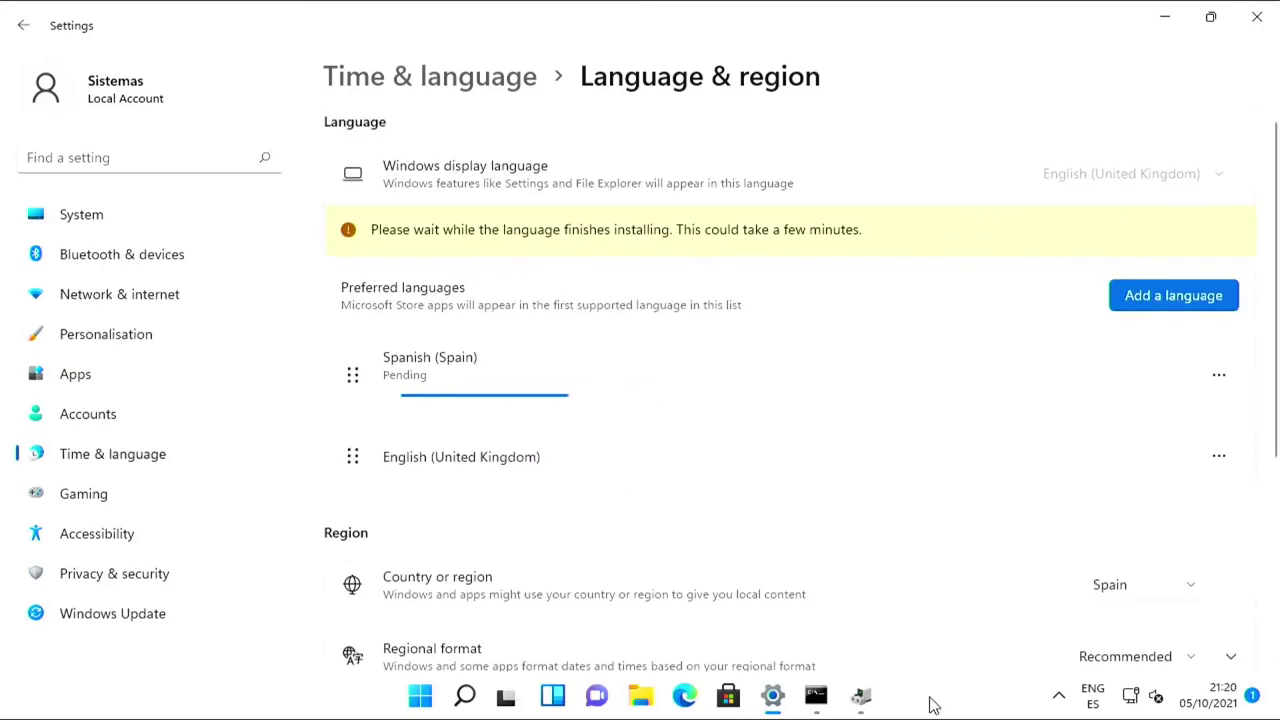
key("ctrl+shift+Escape")
key("alt+d")
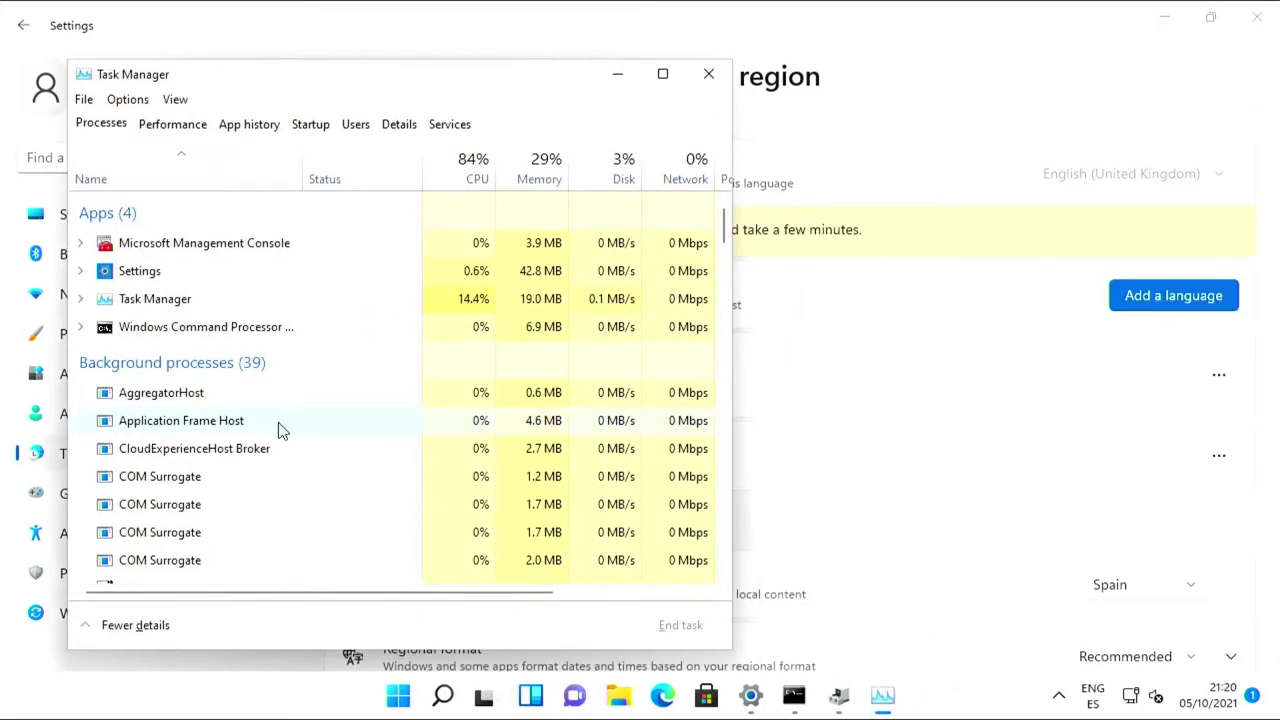
left_click(185, 126)
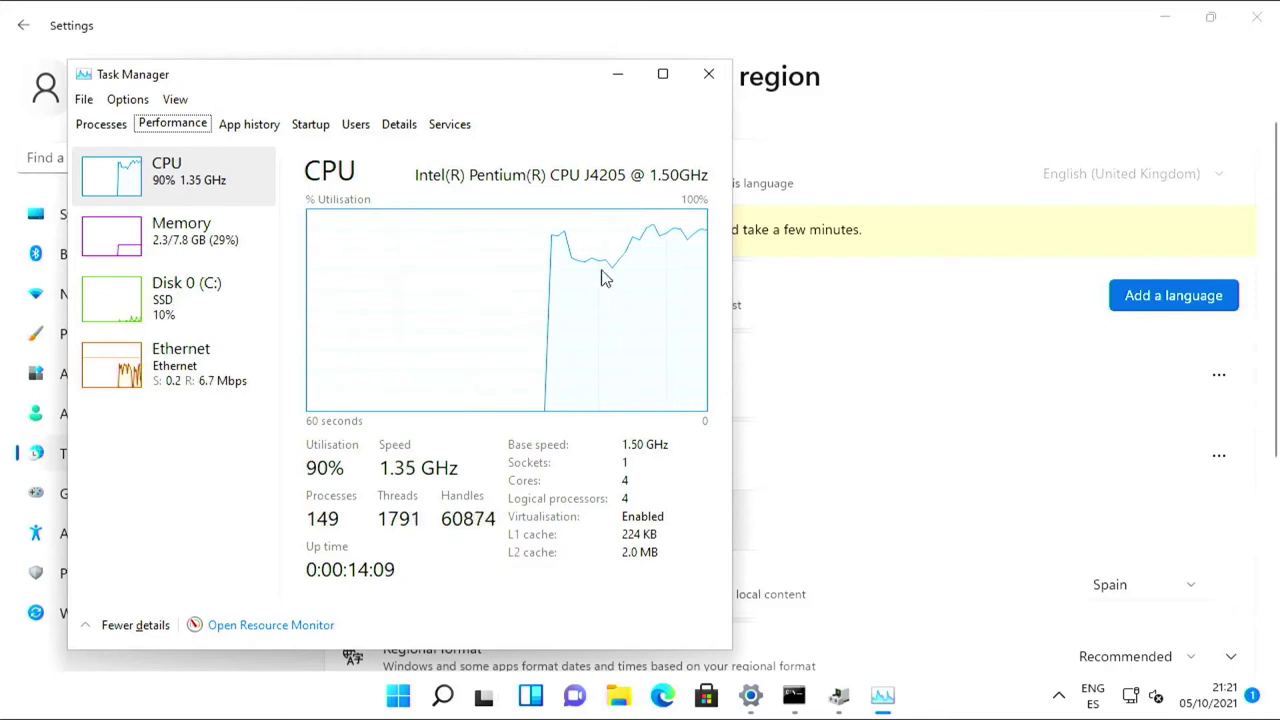
left_click(617, 75)
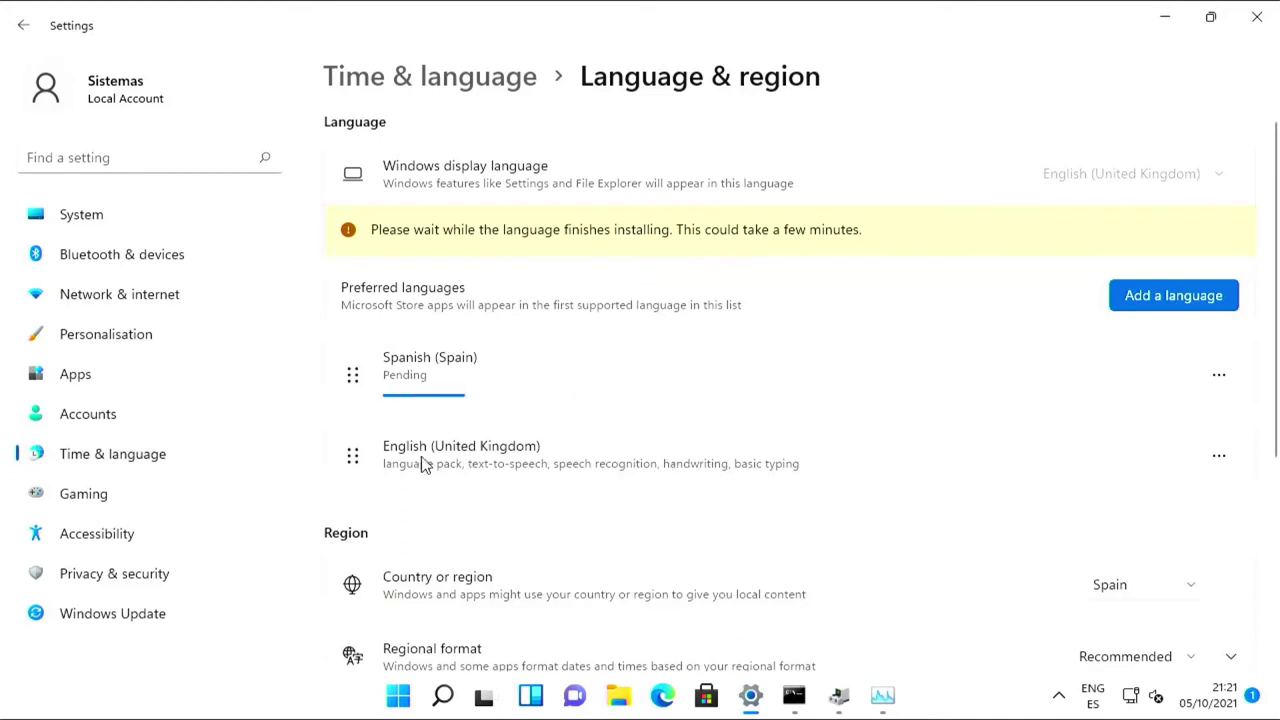
Open the Windows Update page in Settings and check for updates
left_click(98, 614)
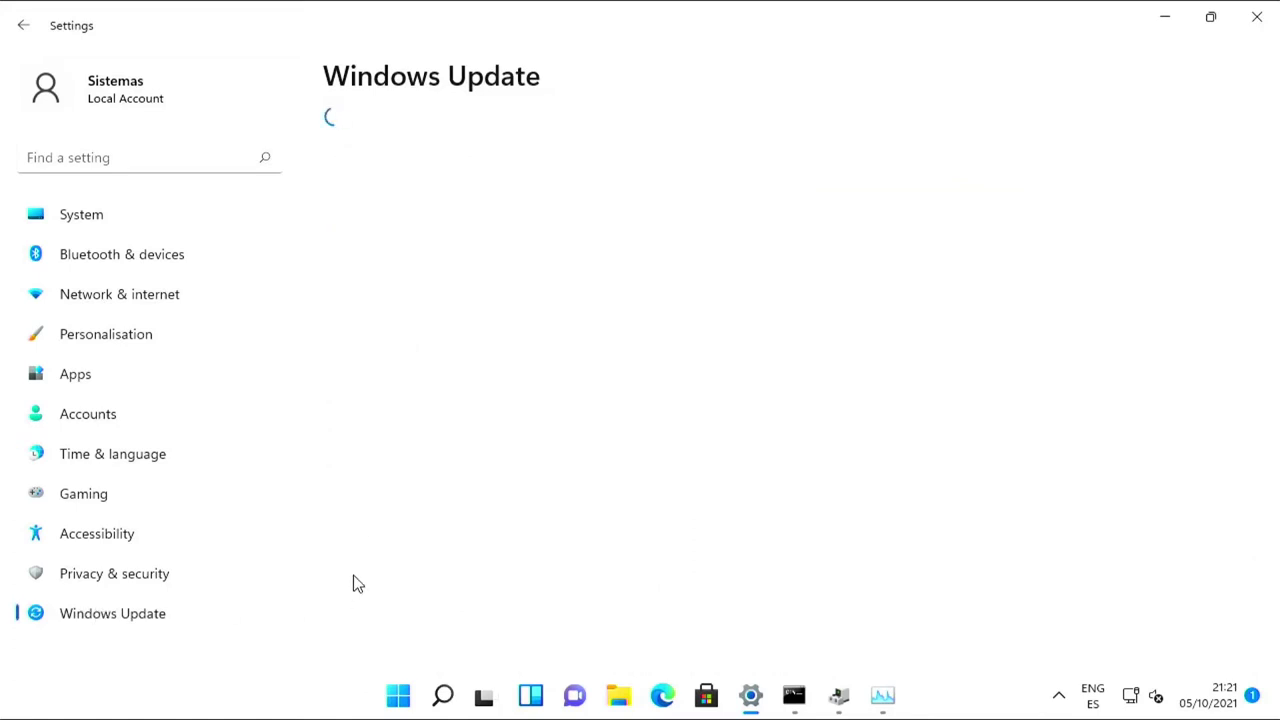
mouse_move(785, 701)
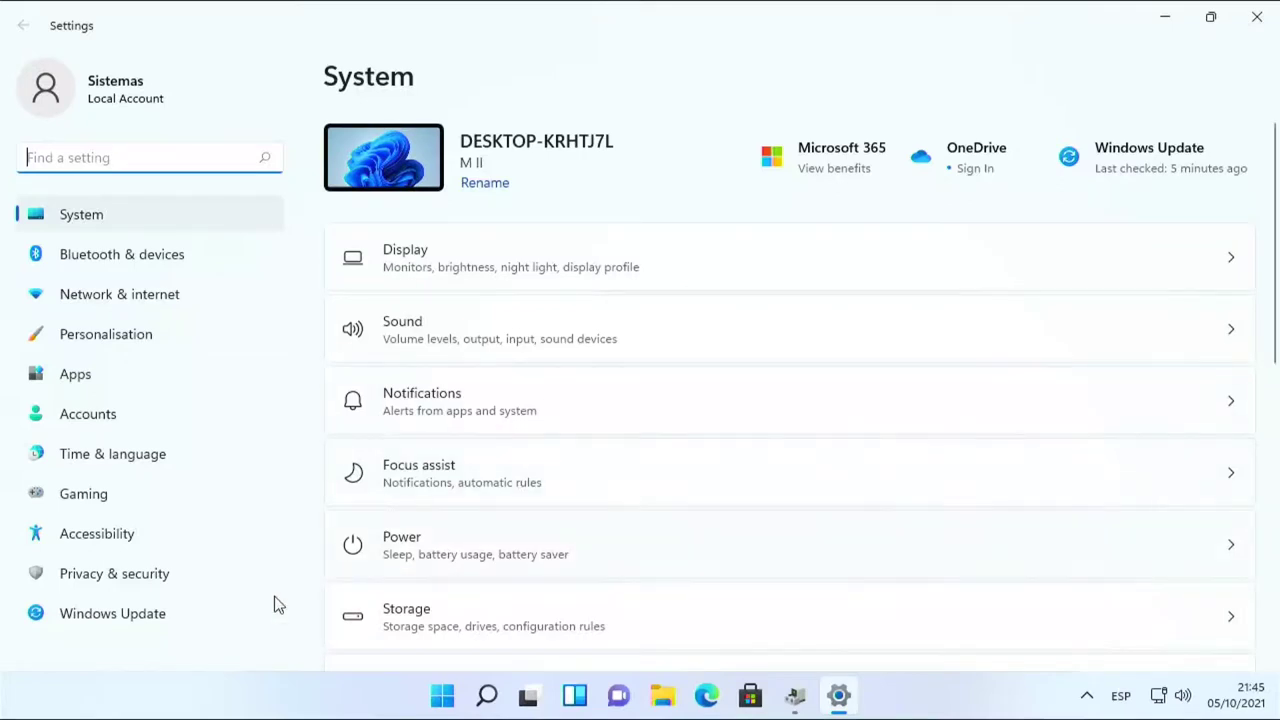
left_click(144, 611)
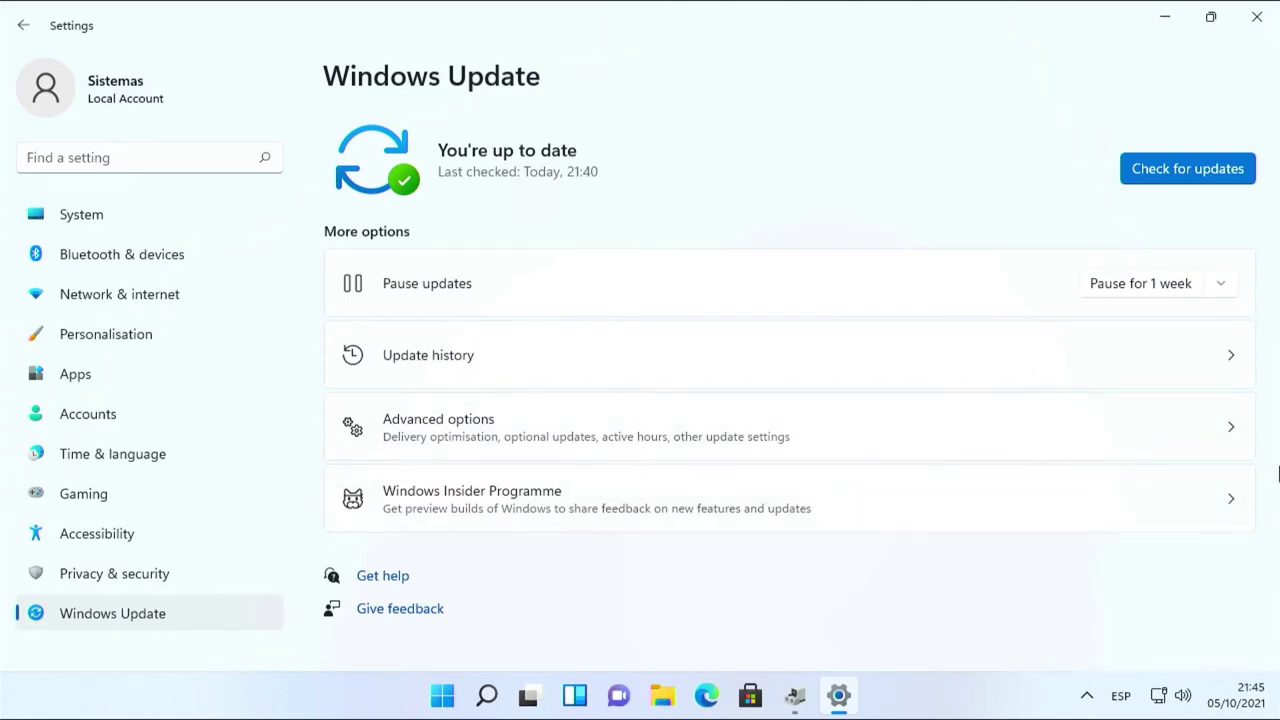
left_click(1165, 166)
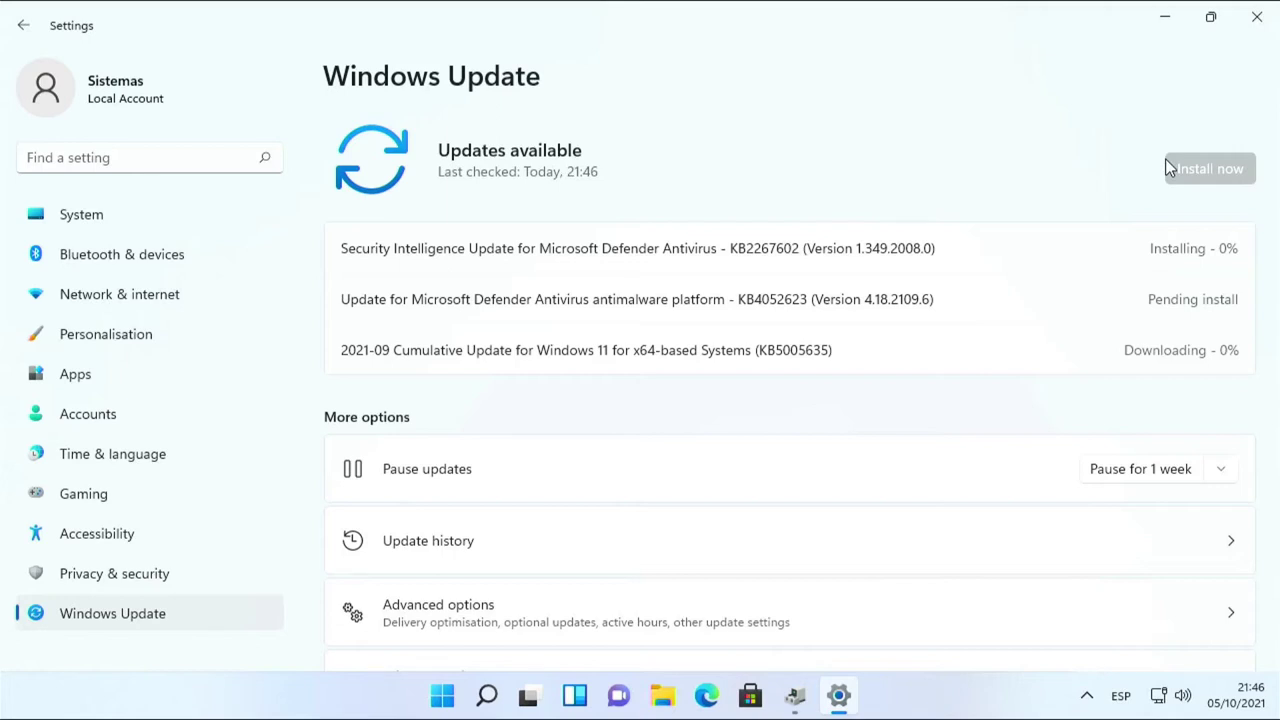
Open Command Prompt, test the network with the continuous ping command "ping -t 192.168.10.1" and close the window
left_click(434, 706)
type("cmd")
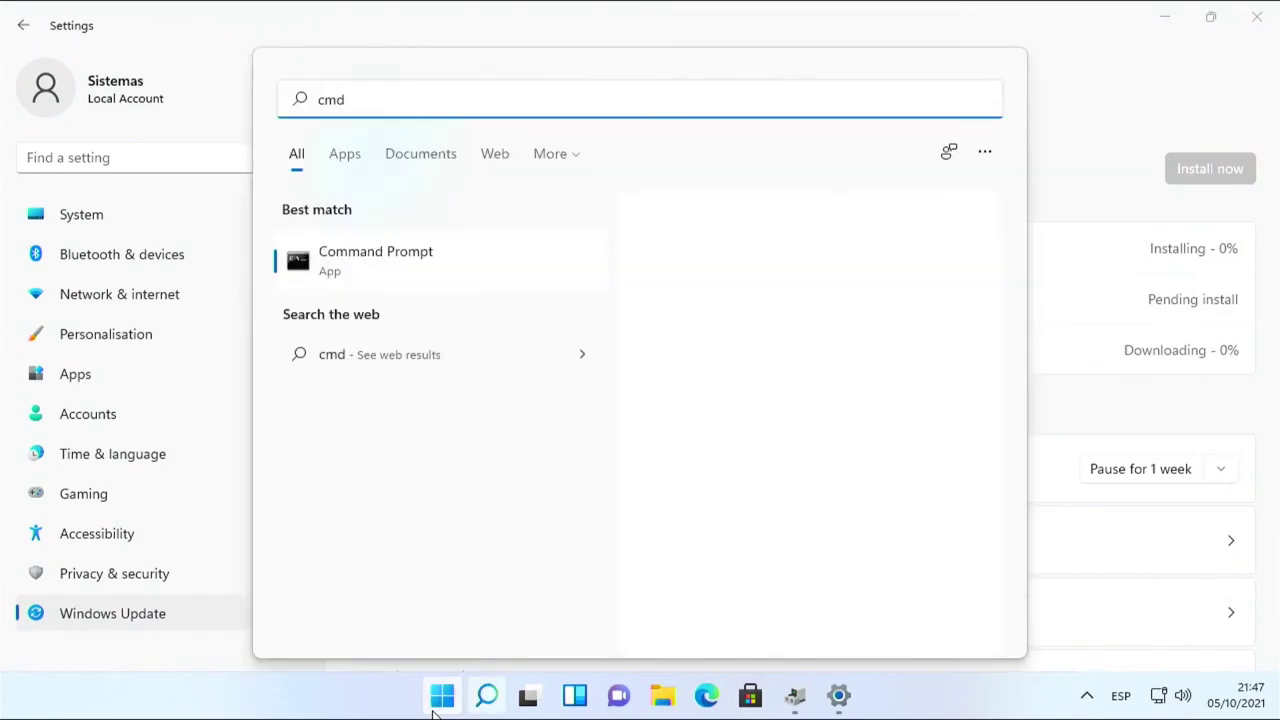
key("Return")
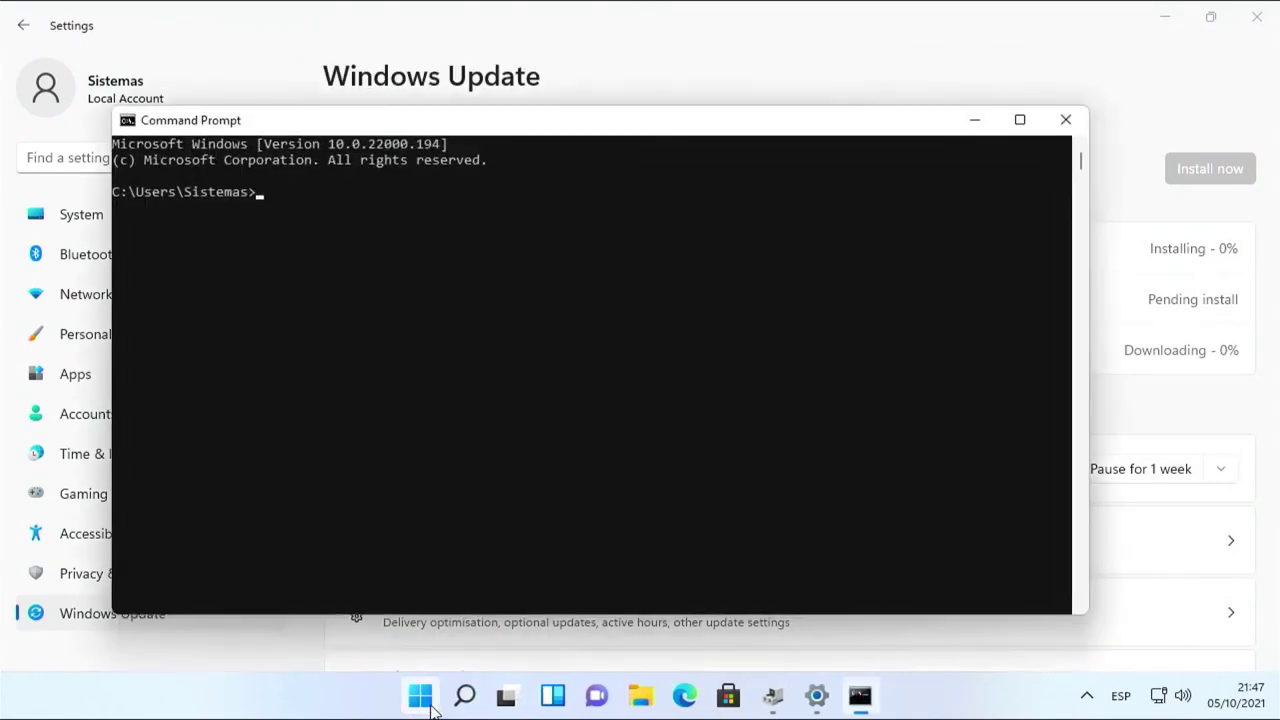
type("ping ")
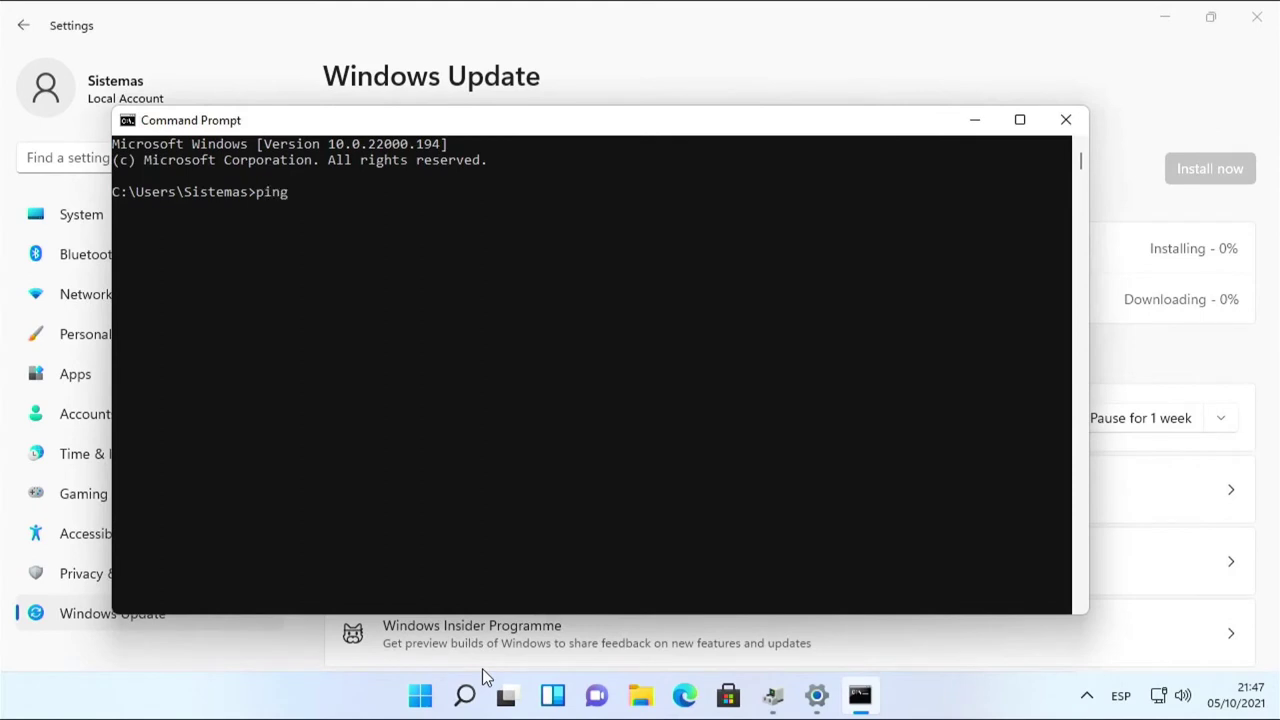
type("-t 192.168.10.1")
key("Return")
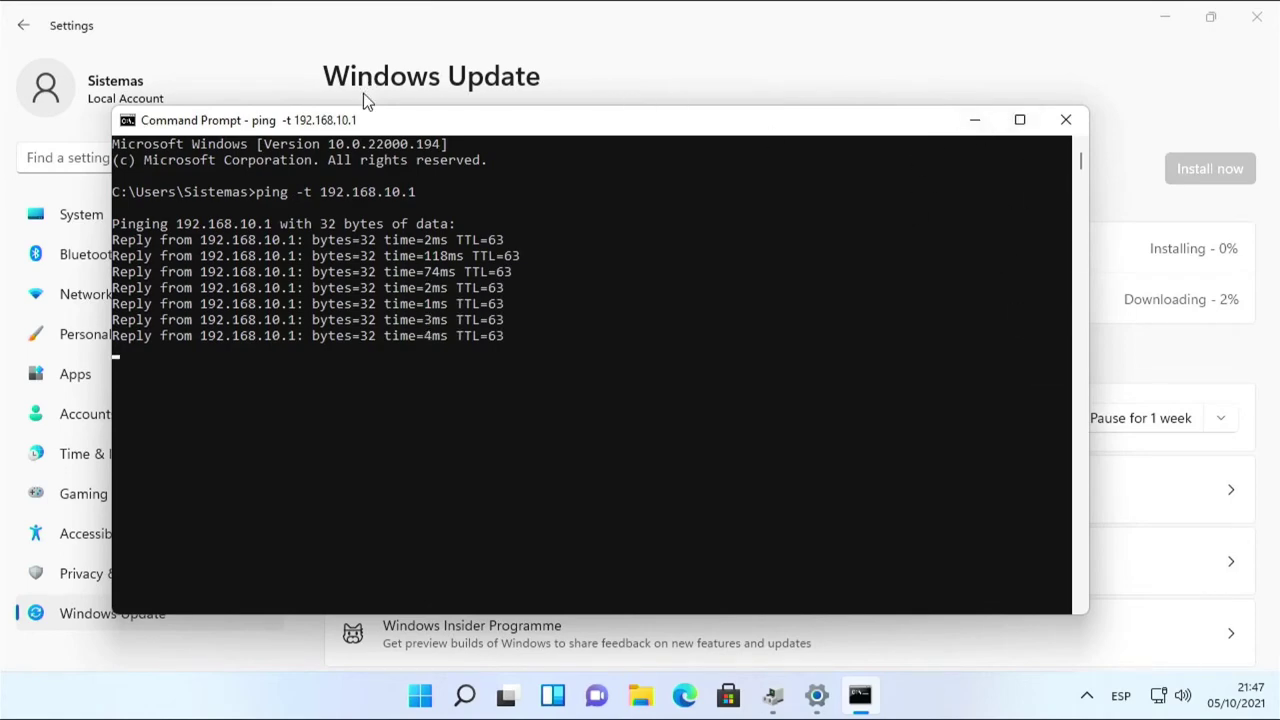
left_click_drag(285, 125, 406, 214)
left_click_drag(903, 237, 870, 146)
left_click(1180, 132)
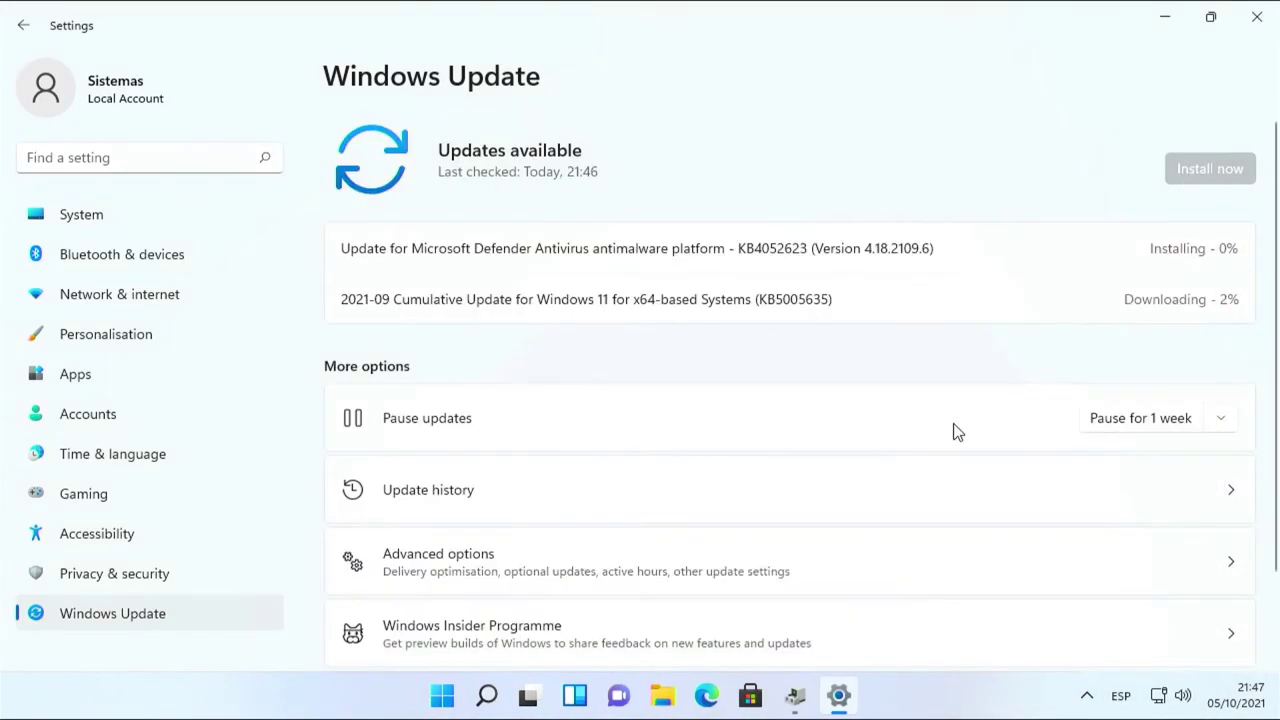
Look through the devices under Other devices in Device Manager and minimise its window
key("alt+Tab")
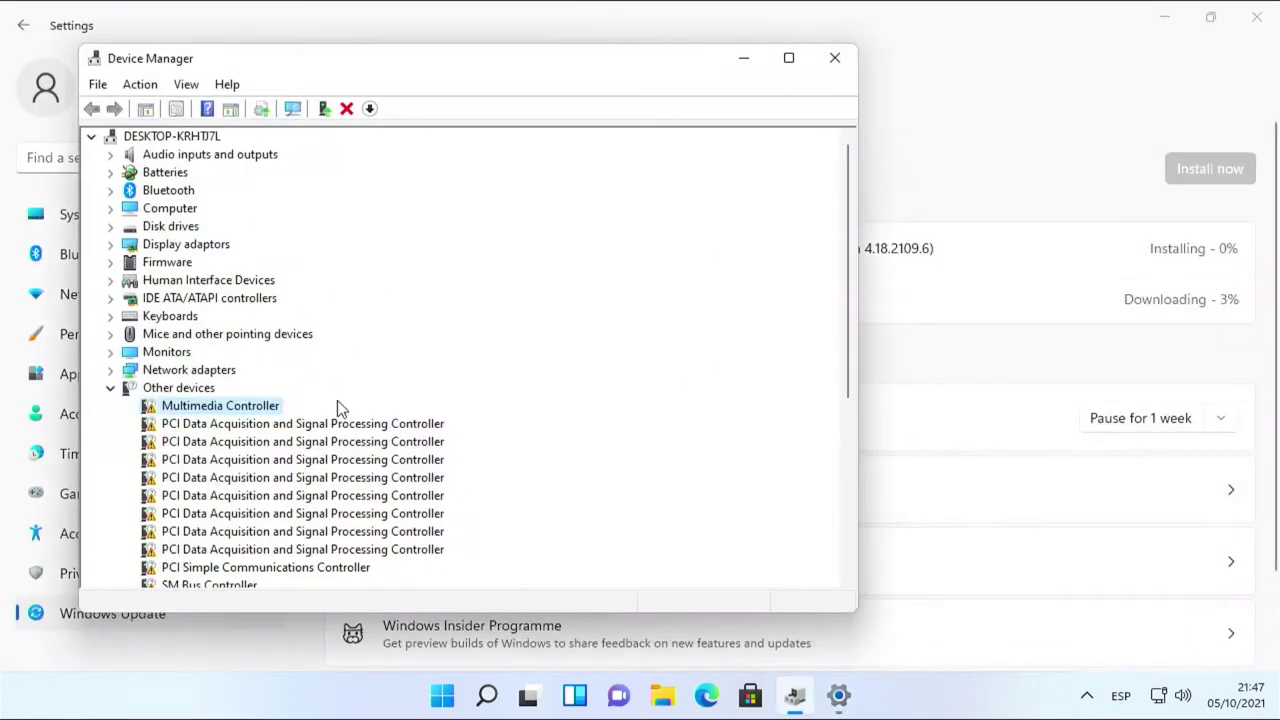
scroll(314, 455, "down", 5)
scroll(314, 455, "up", 5)
left_click(743, 60)
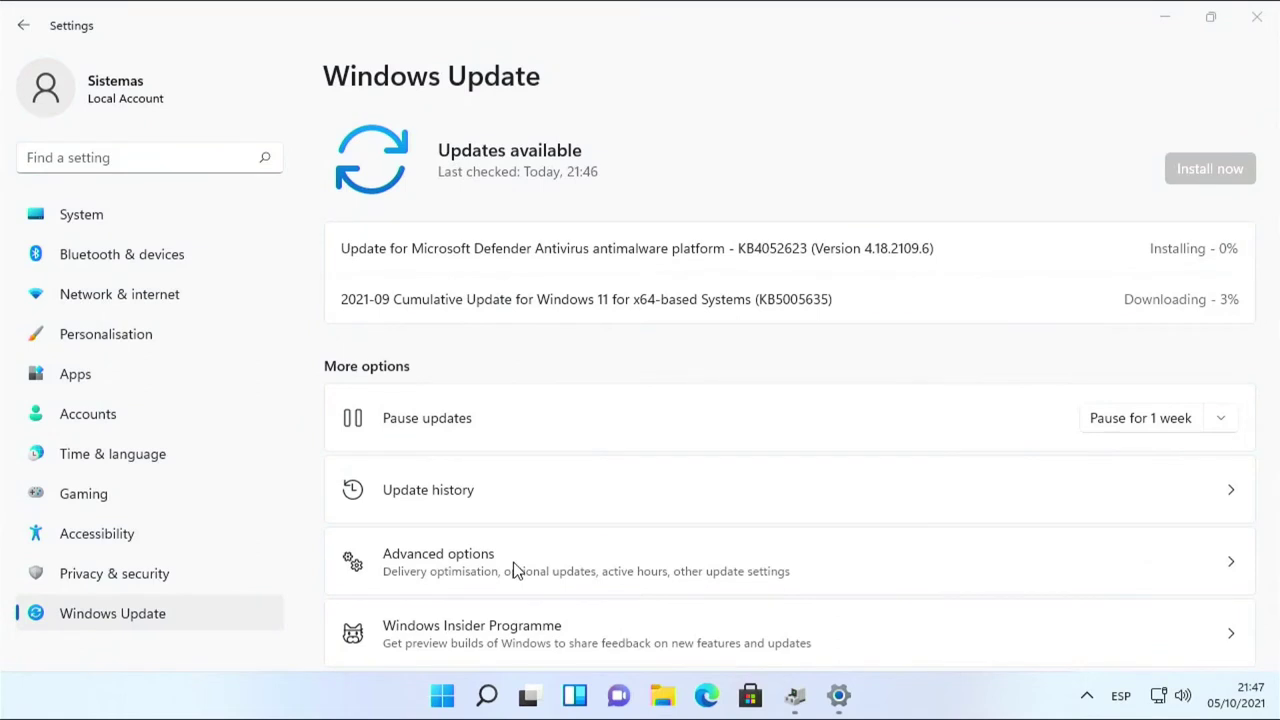
Open the optional updates in the advanced options of Windows Update and expand the driver updates list
left_click(1228, 566)
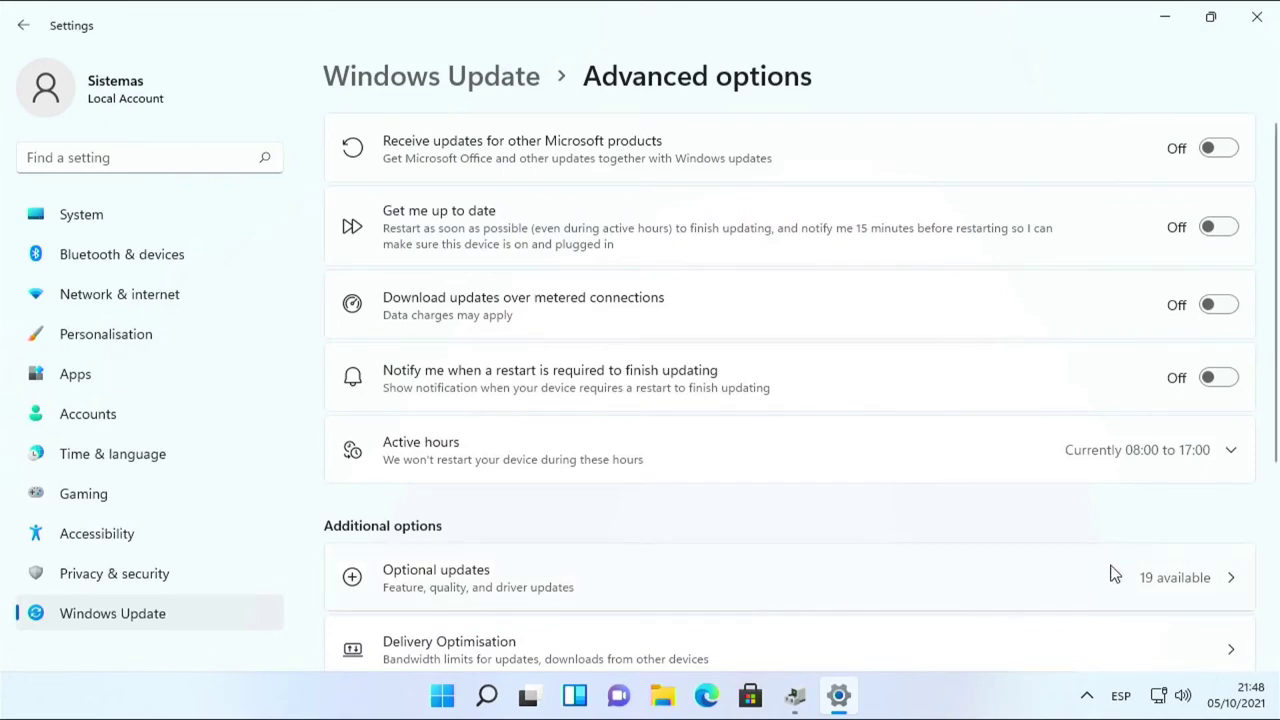
left_click(1173, 582)
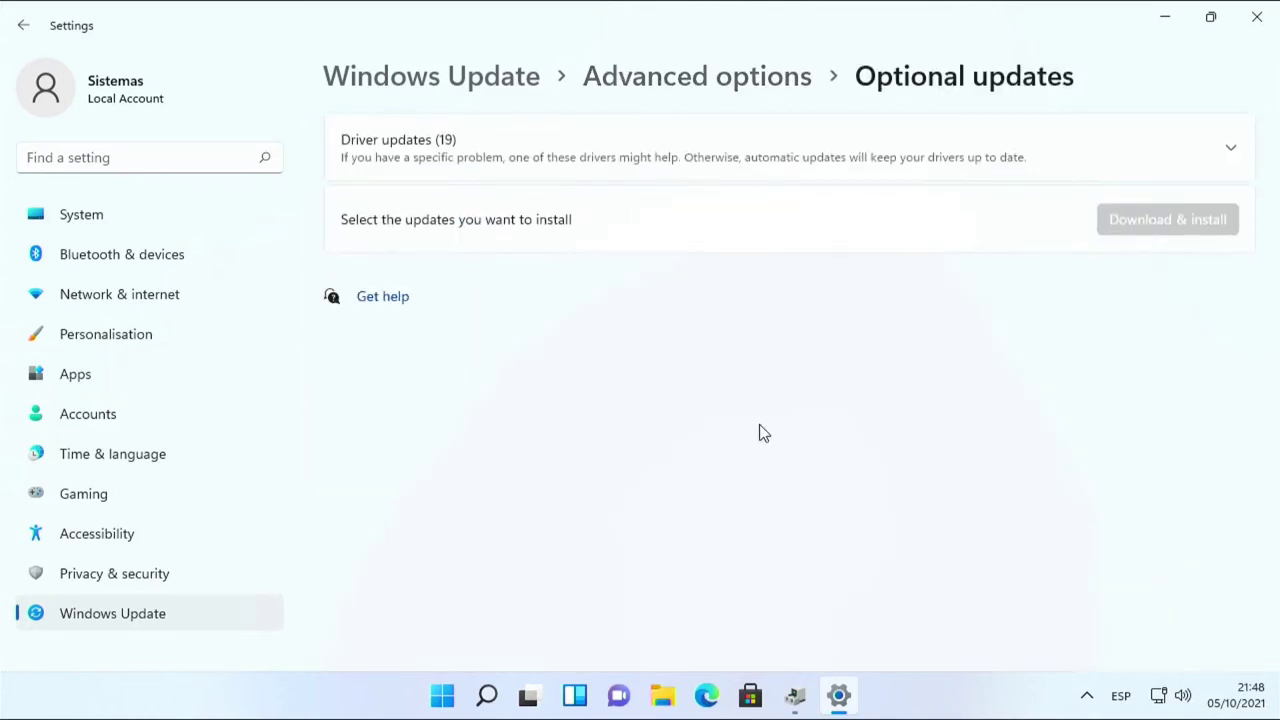
left_click(1231, 151)
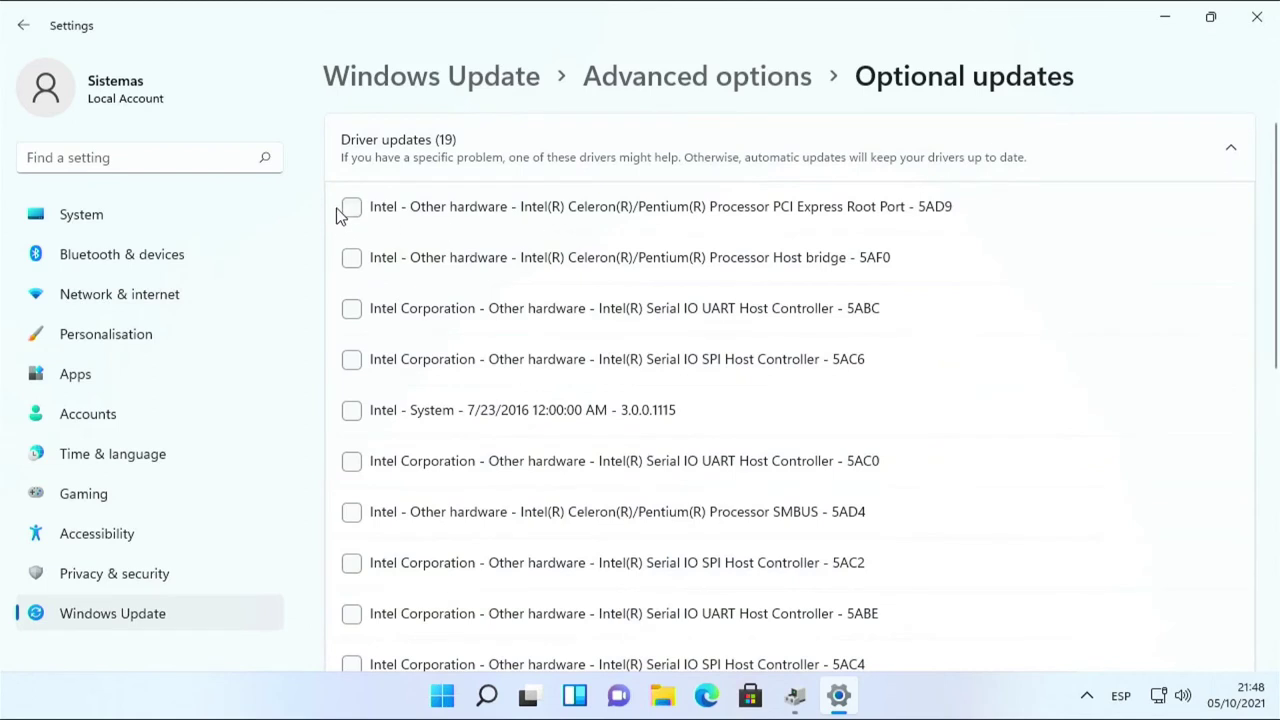
Select all 19 optional driver updates and start downloading and installing them
left_click(350, 208)
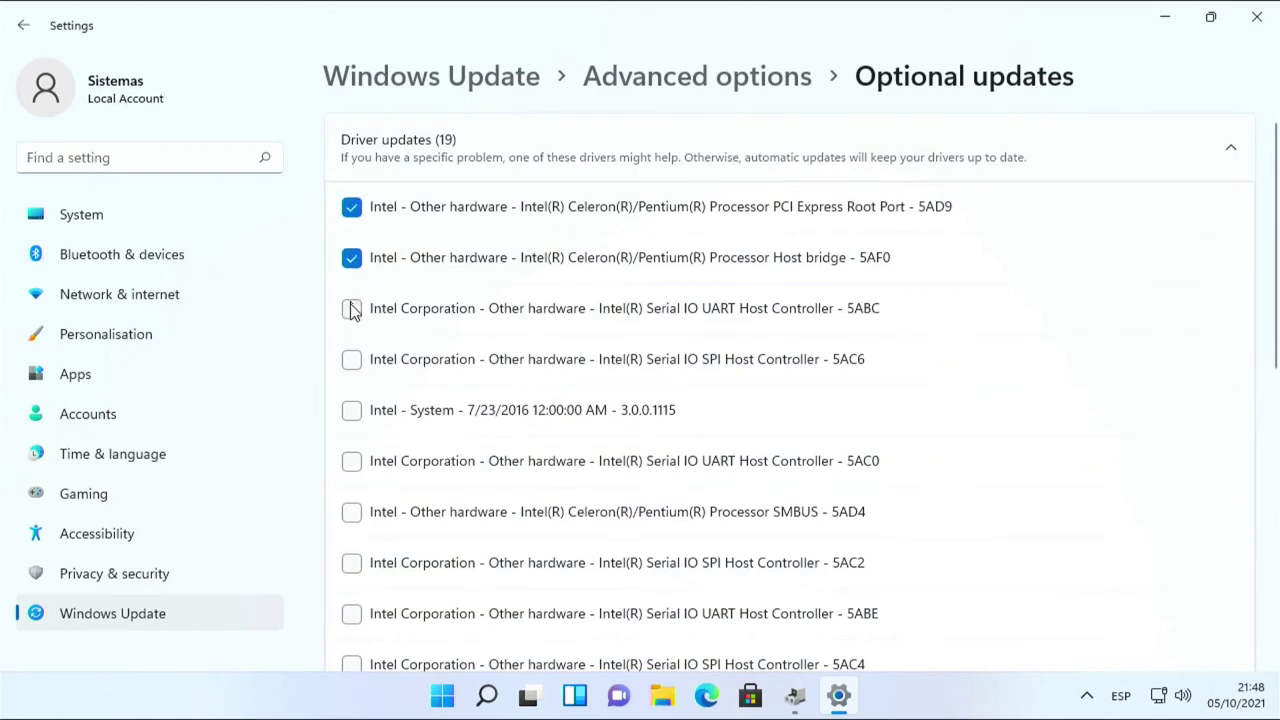
left_click(353, 364)
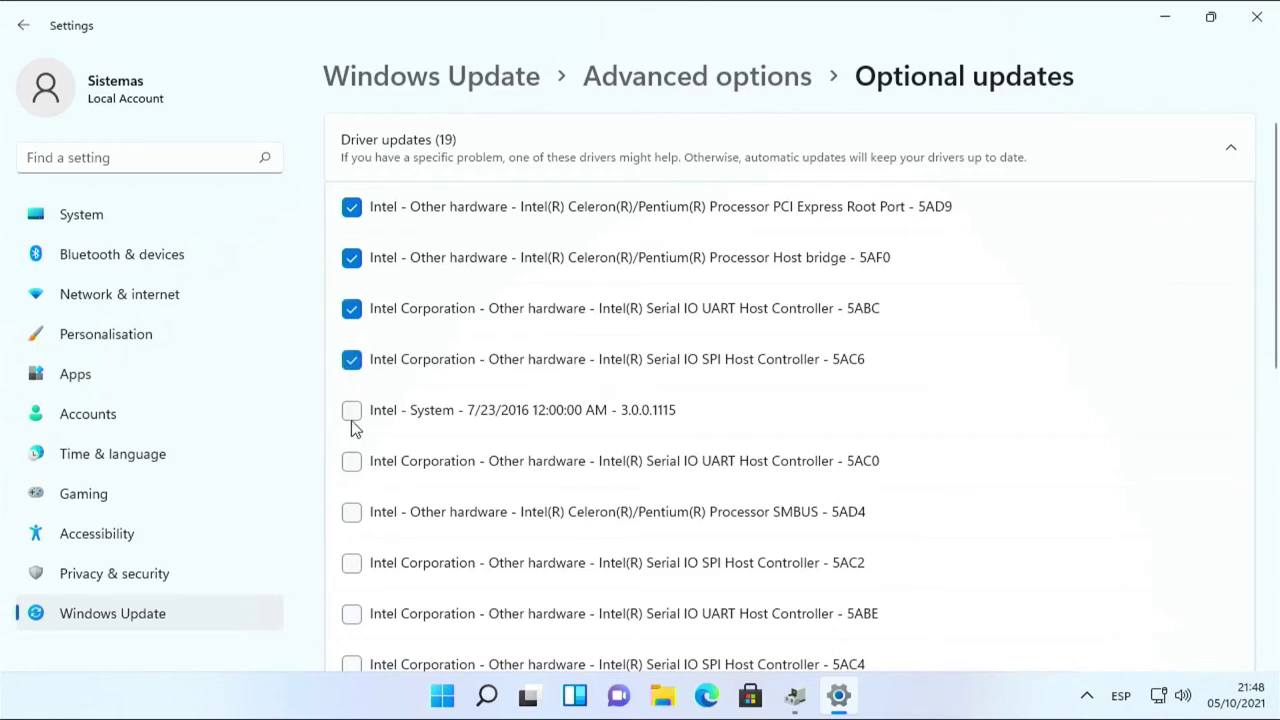
left_click(354, 416)
left_click(355, 476)
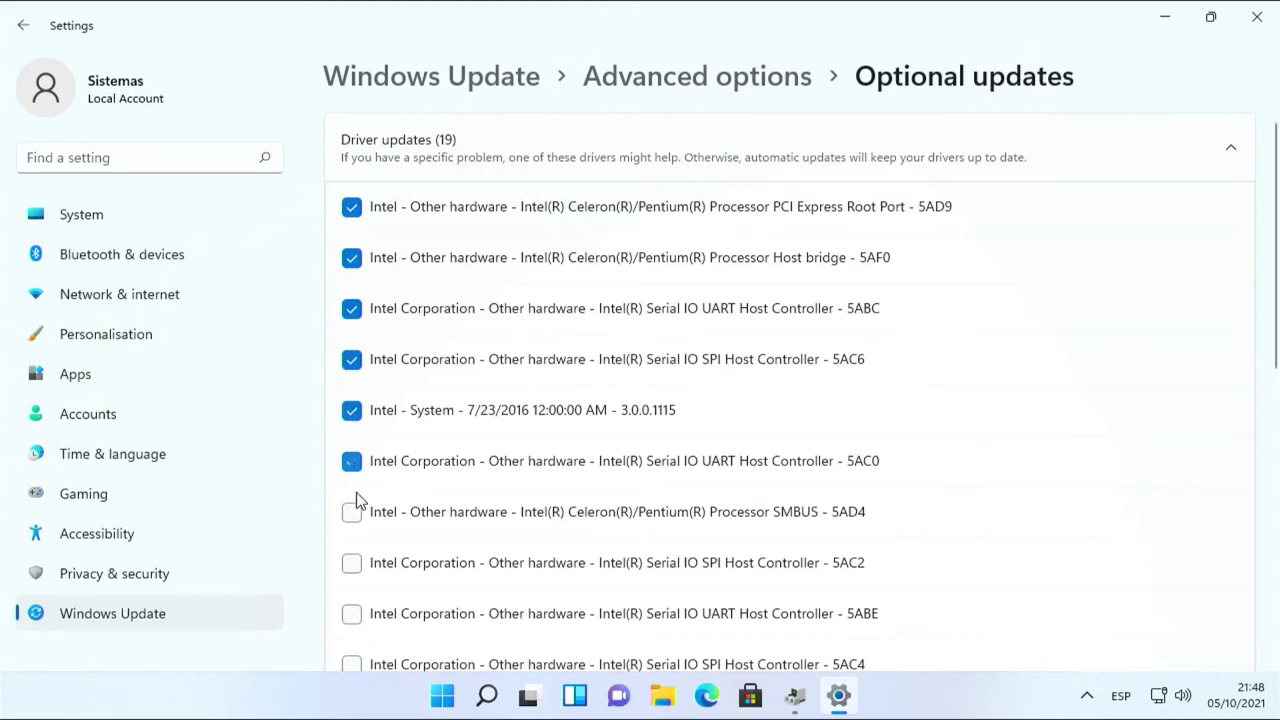
left_click(351, 563)
left_click(351, 509)
scroll(351, 508, "up", 1)
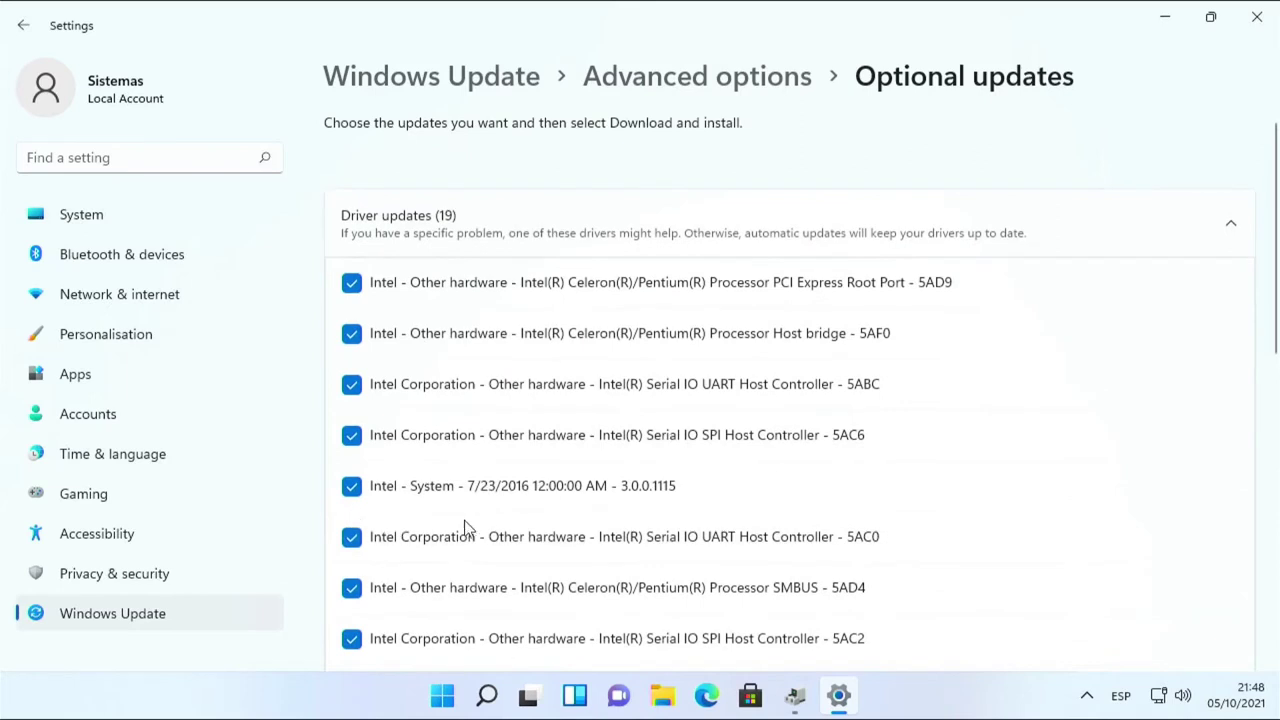
scroll(486, 520, "down", 1)
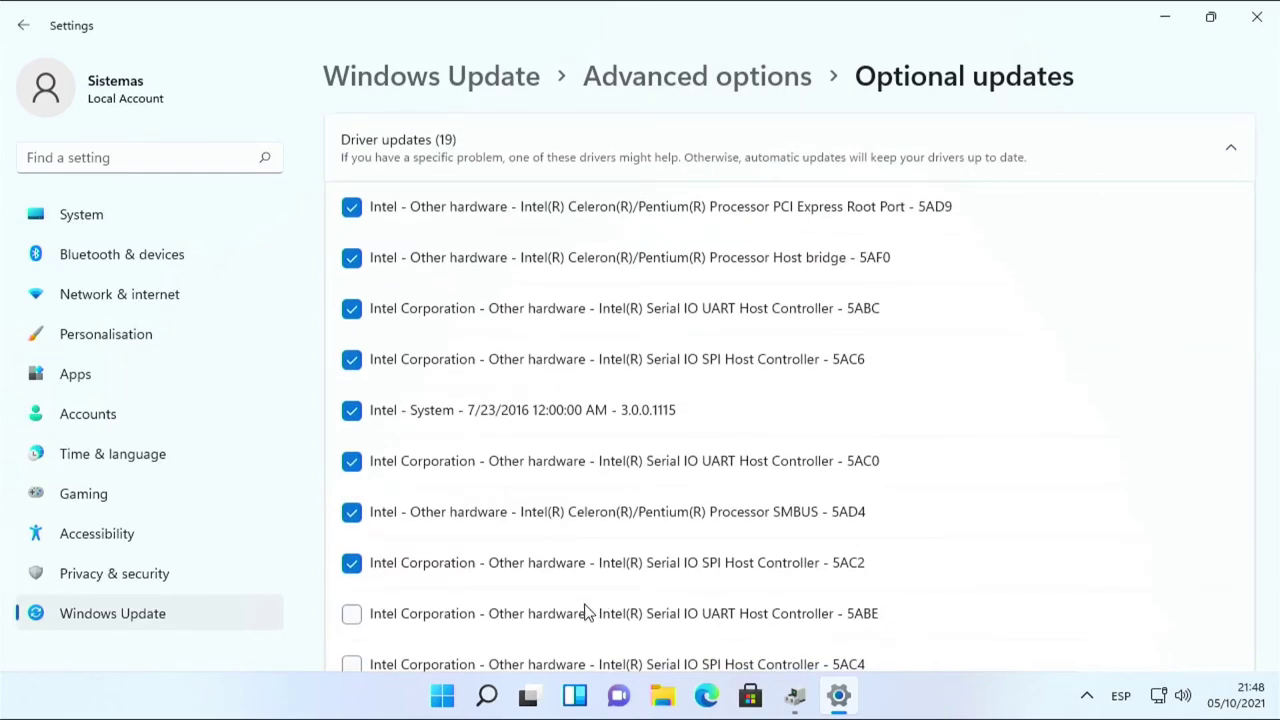
left_click(351, 615)
left_click(351, 664)
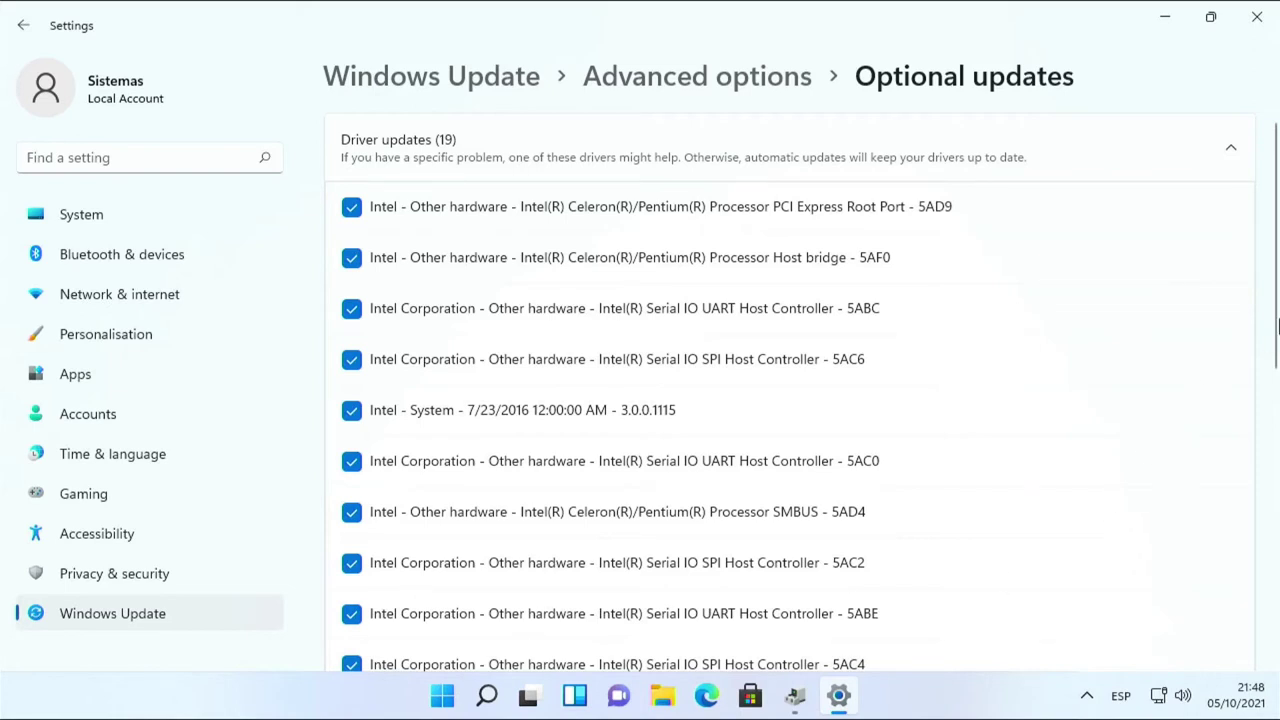
scroll(481, 354, "down", 3)
left_click(351, 464)
left_click(351, 413)
left_click(351, 362)
left_click(351, 514)
left_click(351, 616)
left_click(351, 566)
scroll(1275, 545, "down", 3)
left_click(351, 483)
left_click(351, 432)
left_click(351, 381)
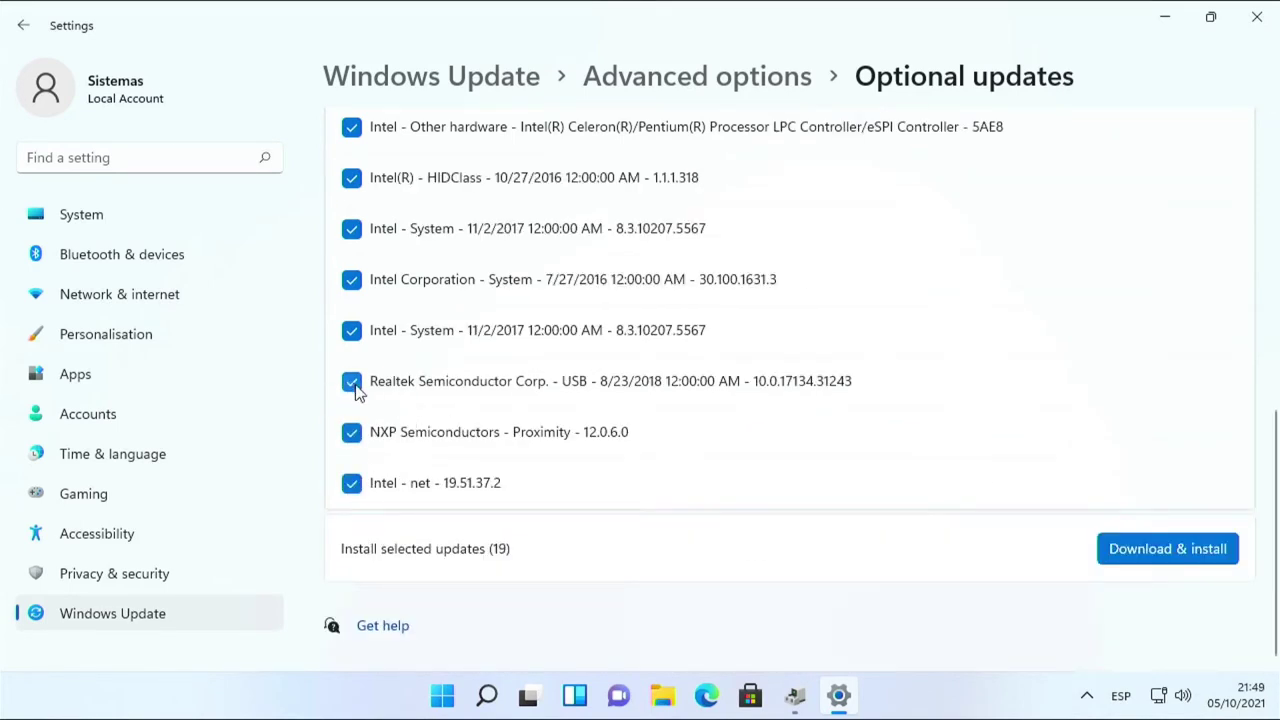
left_click(1194, 551)
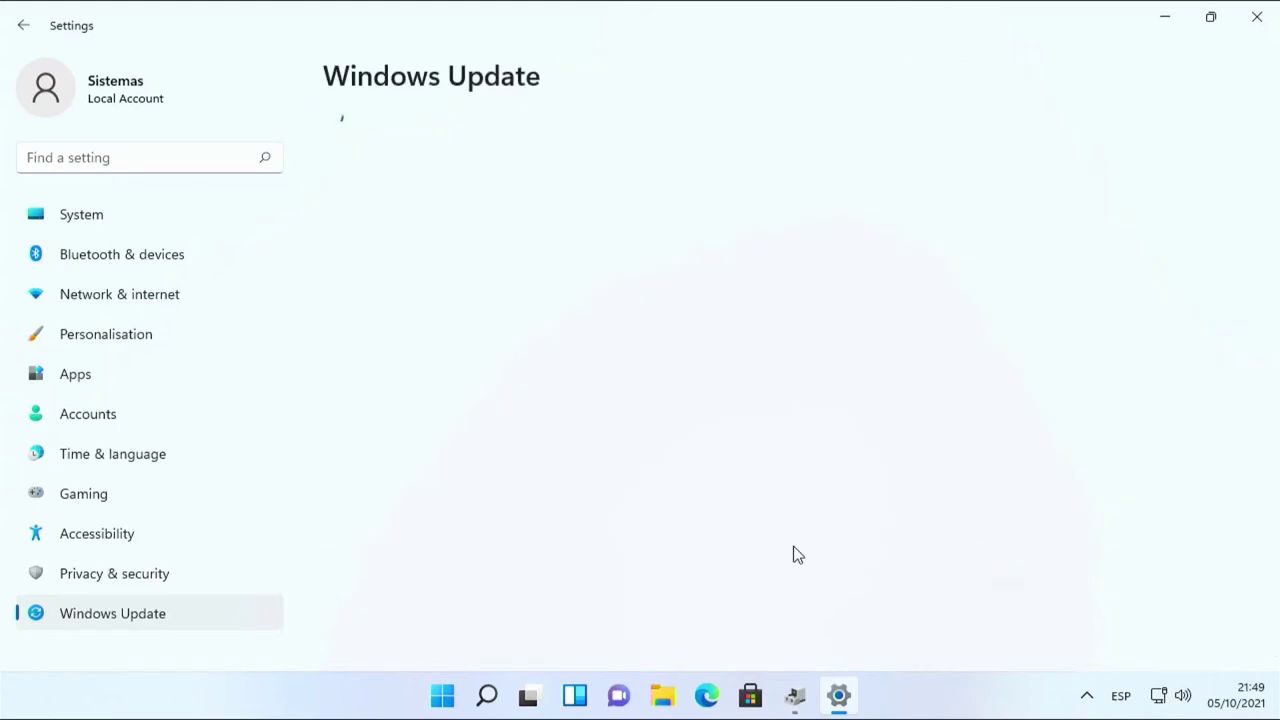
Check in Device Manager which entries under Other devices still lack drivers during the update installation, and expand Processors
left_click(798, 694)
scroll(363, 288, "down", 3)
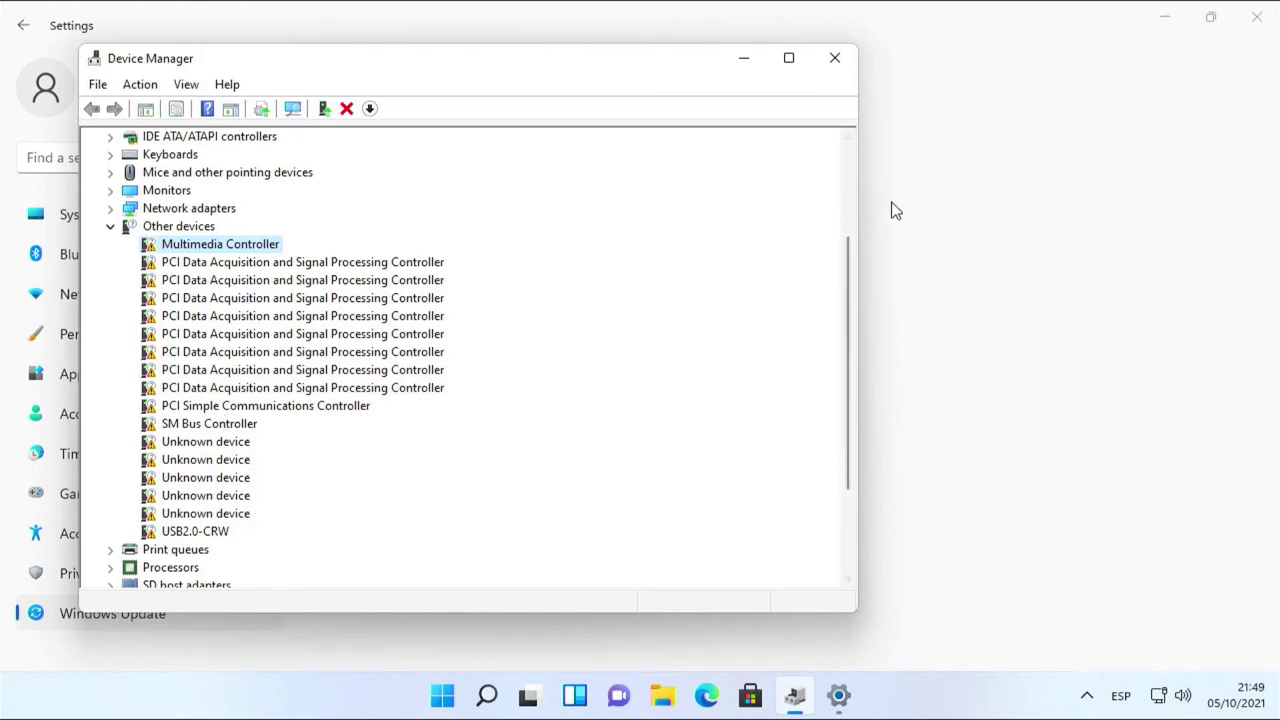
scroll(853, 186, "up", 3)
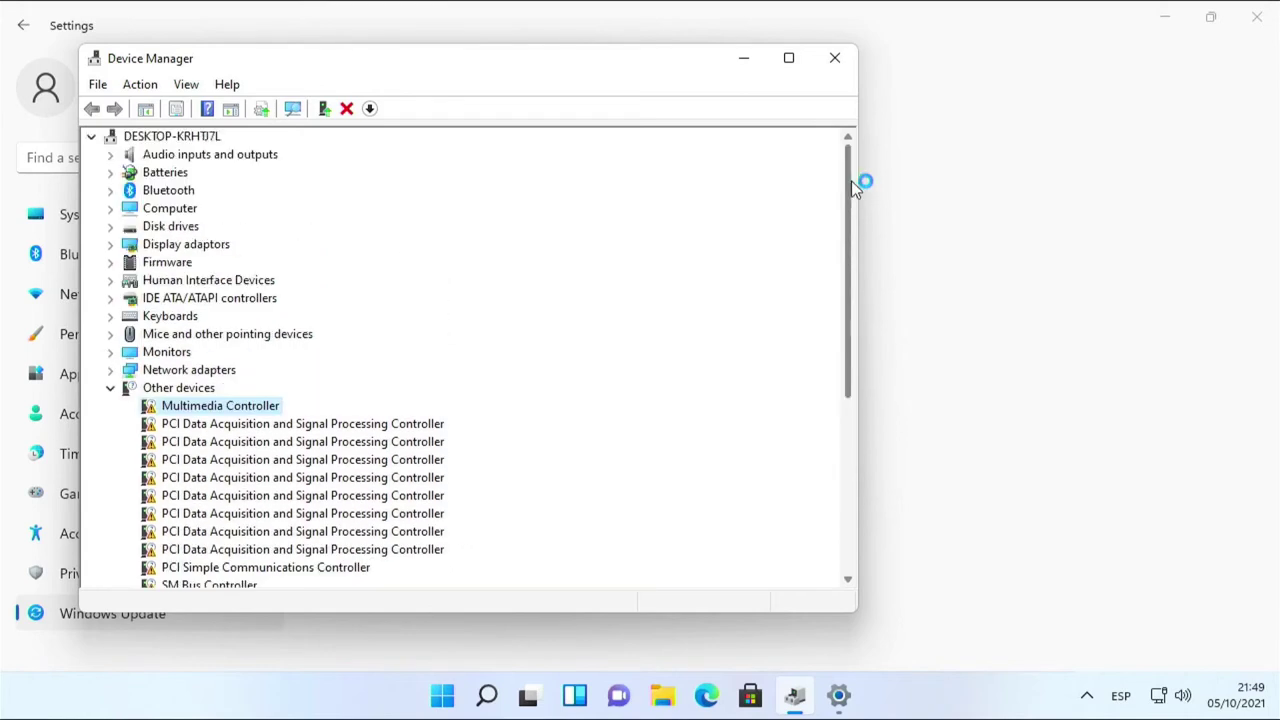
left_click(754, 70)
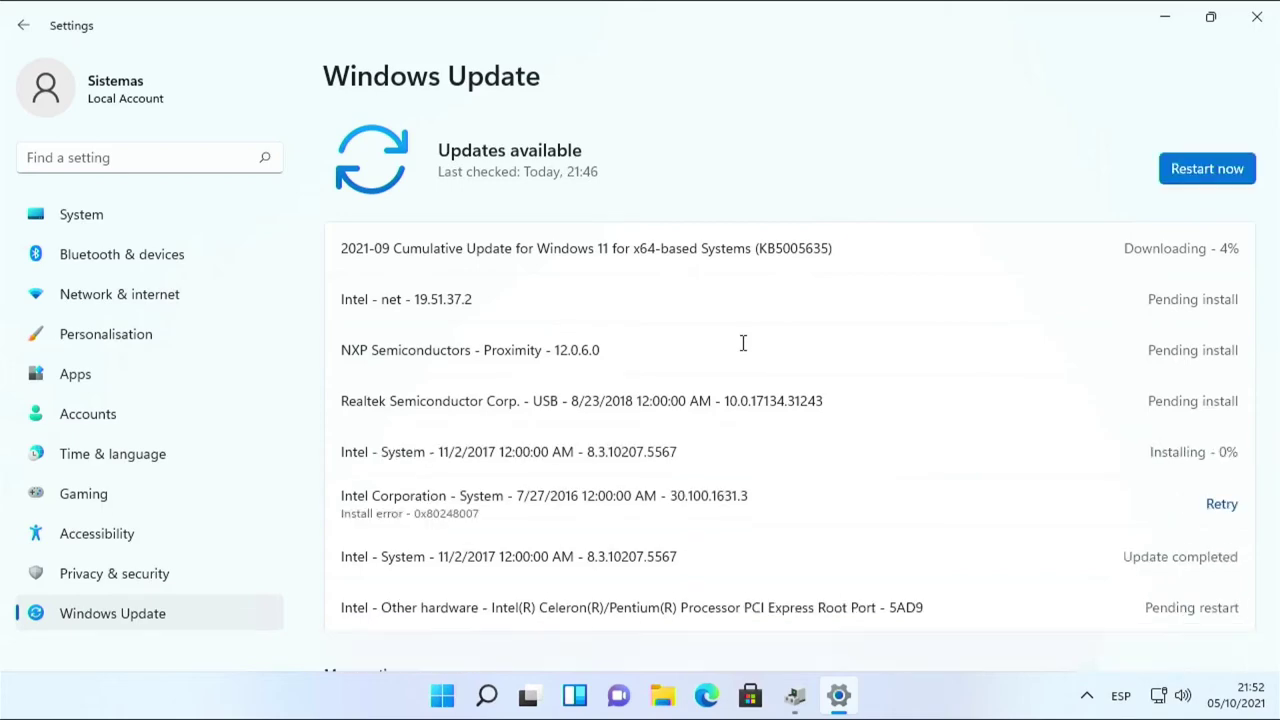
left_click(795, 695)
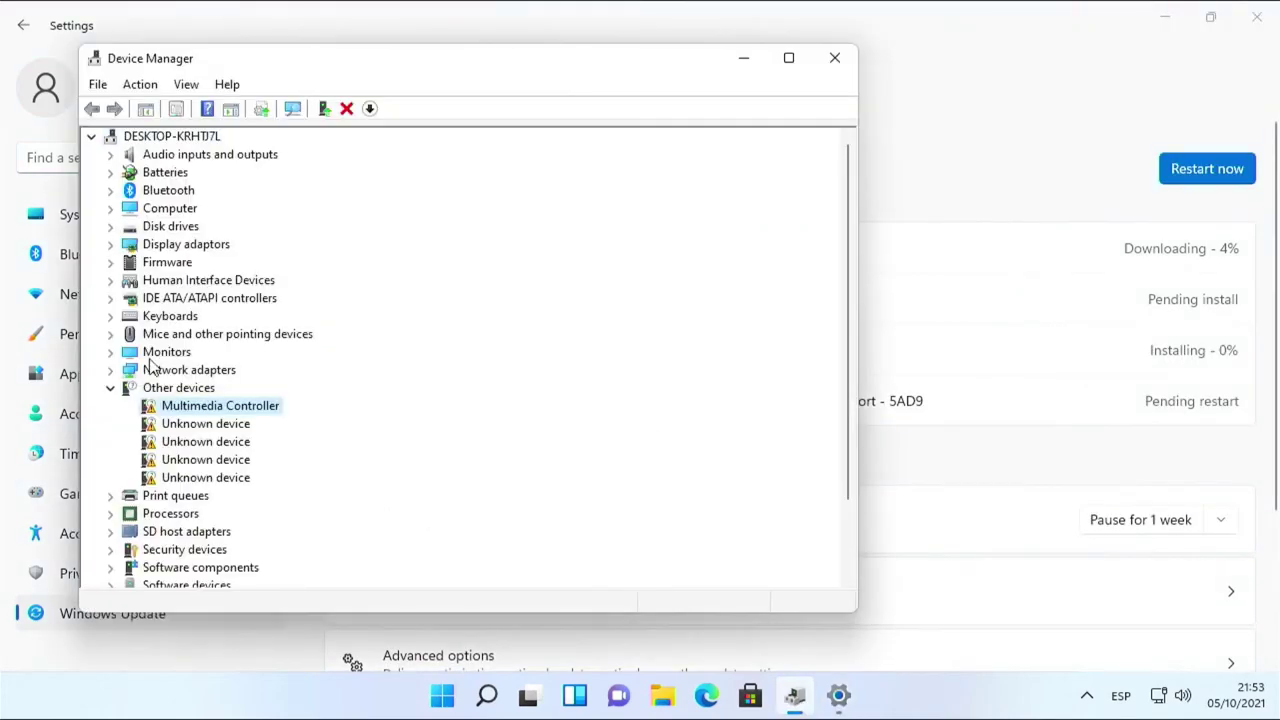
left_click(110, 495)
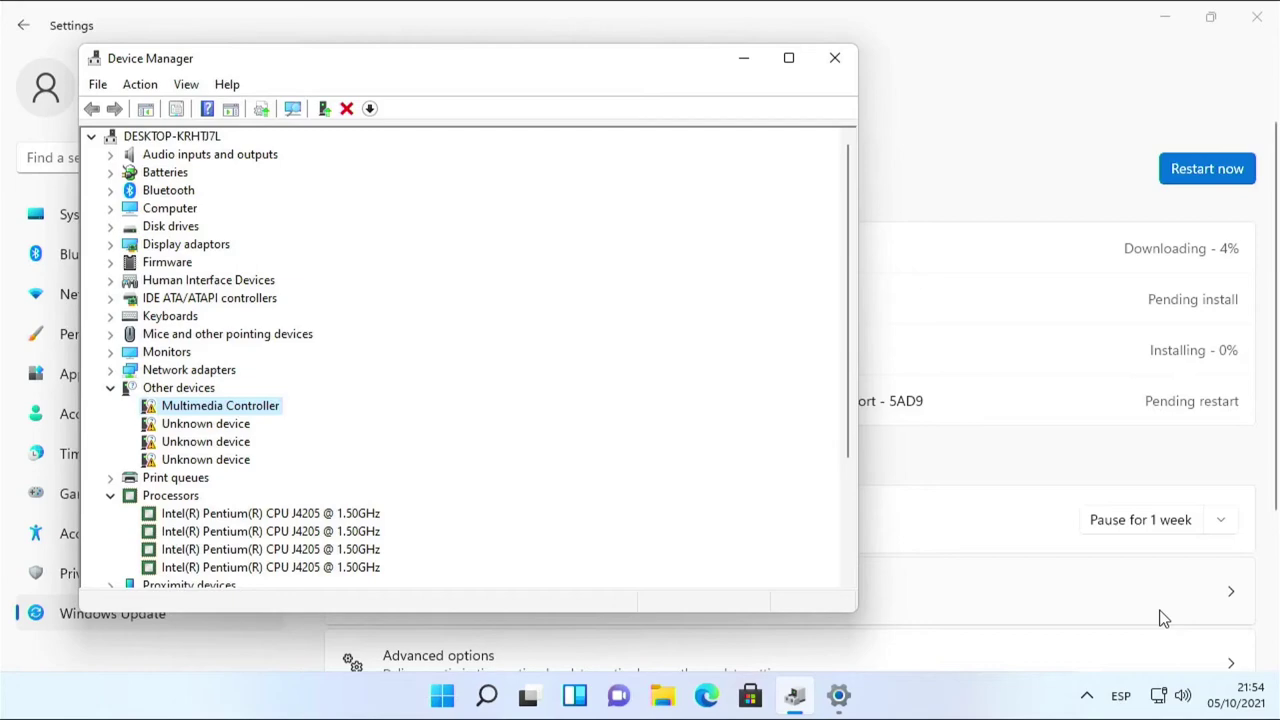
scroll(847, 475, "down", 3)
scroll(190, 330, "up", 3)
Return to the Windows Update page and restart the computer to finish installing the updates
left_click(1063, 245)
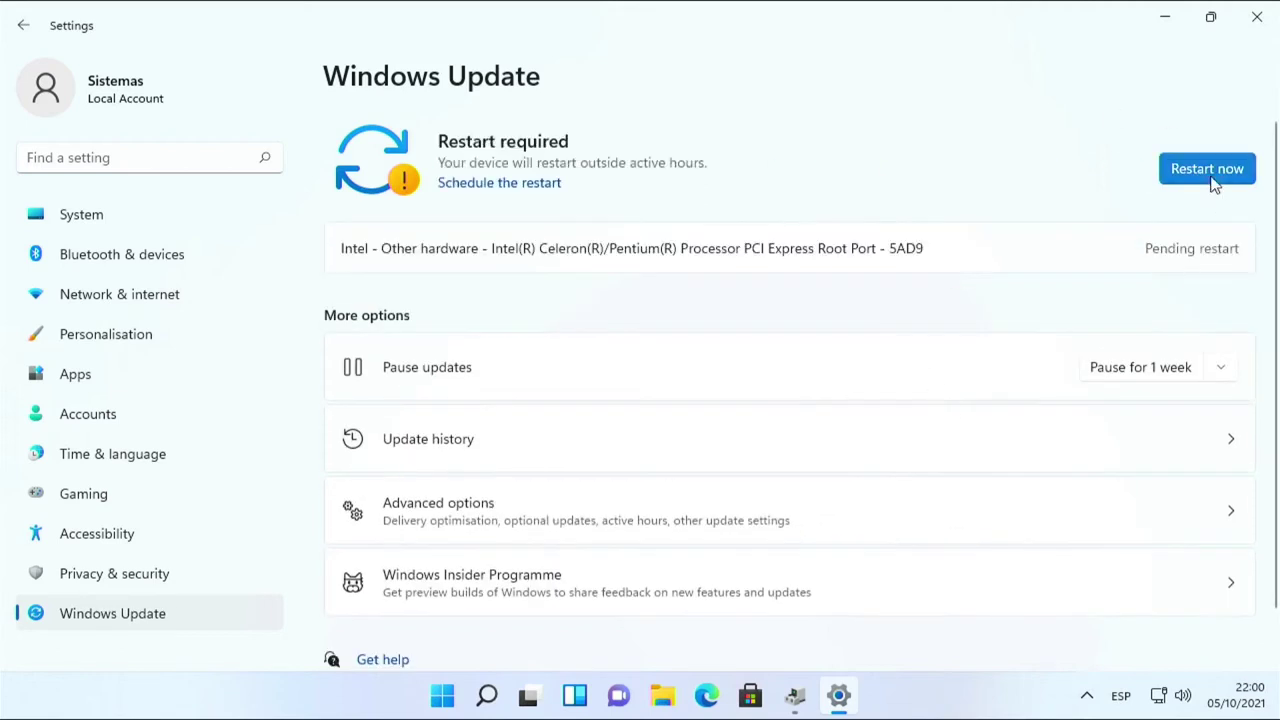
left_click(1207, 168)
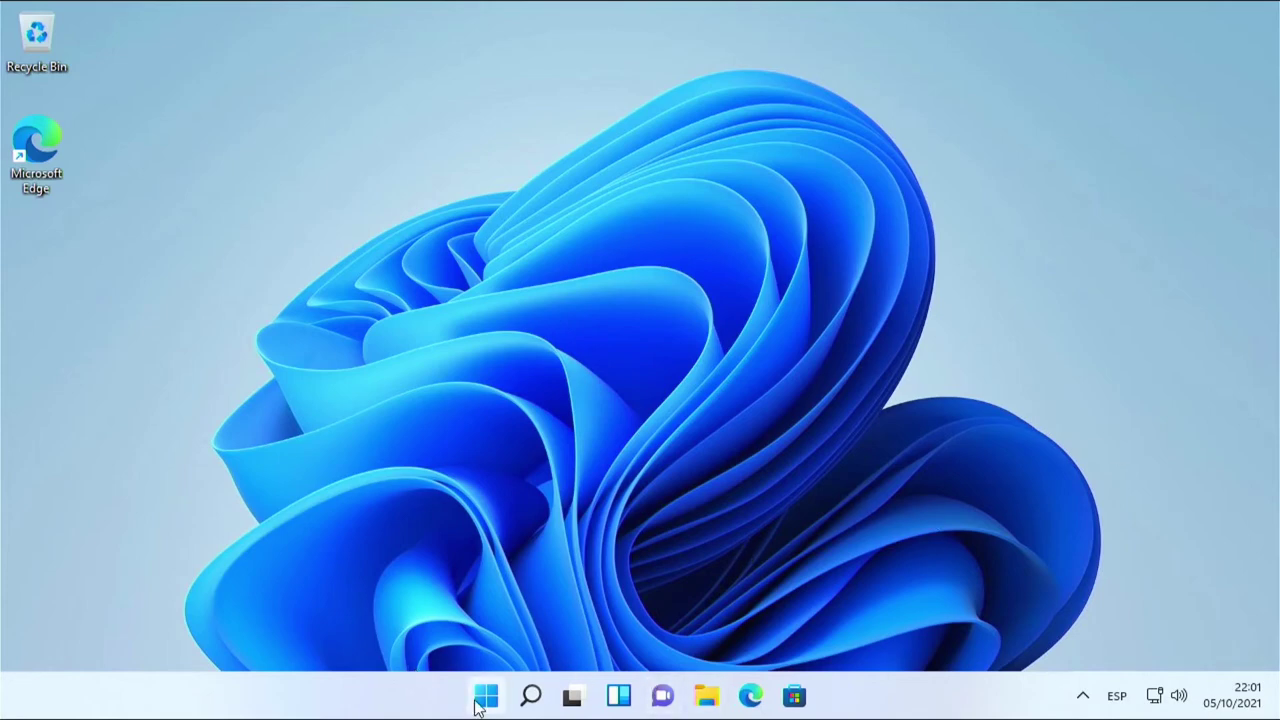
Open Device Manager and Event Viewer
right_click(486, 697)
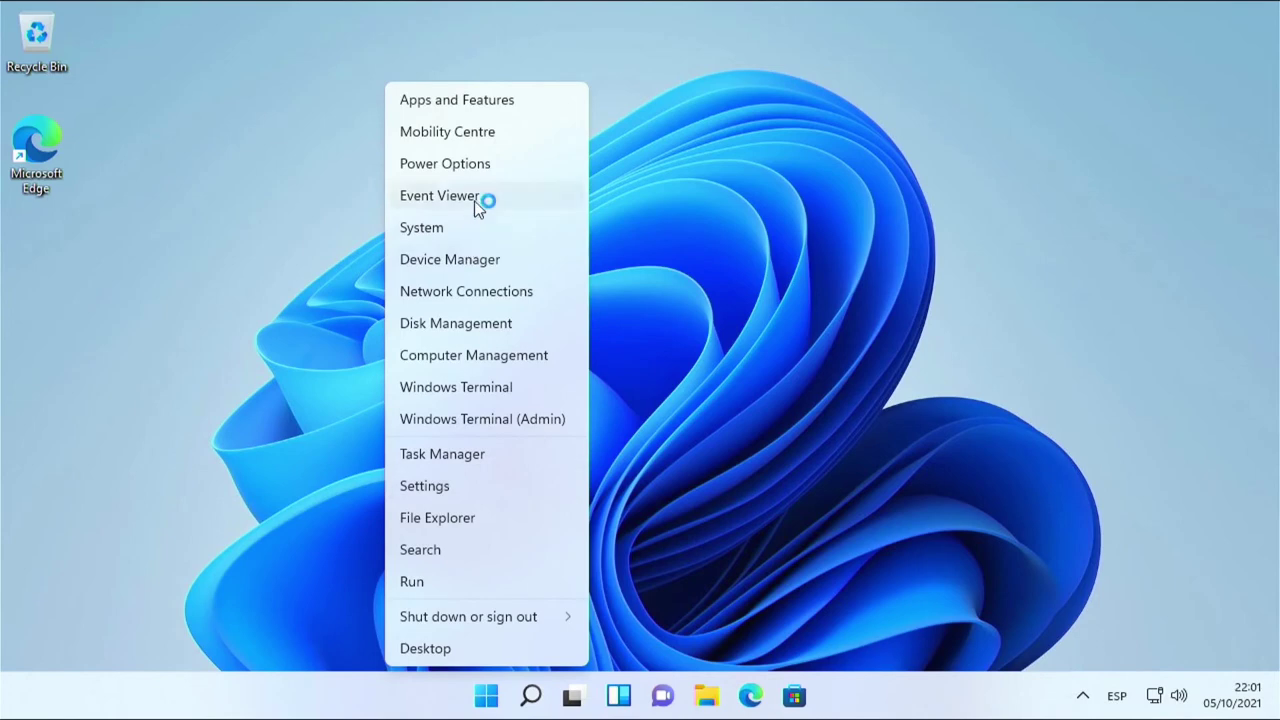
left_click(471, 257)
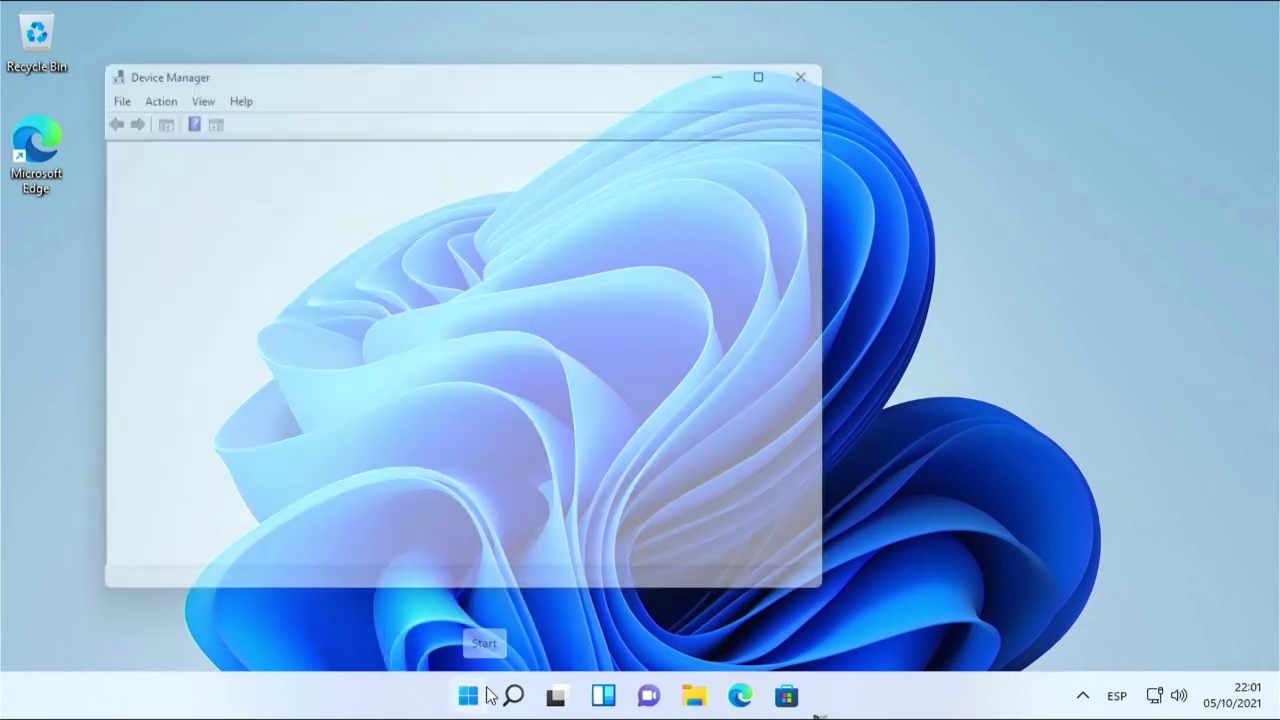
right_click(464, 696)
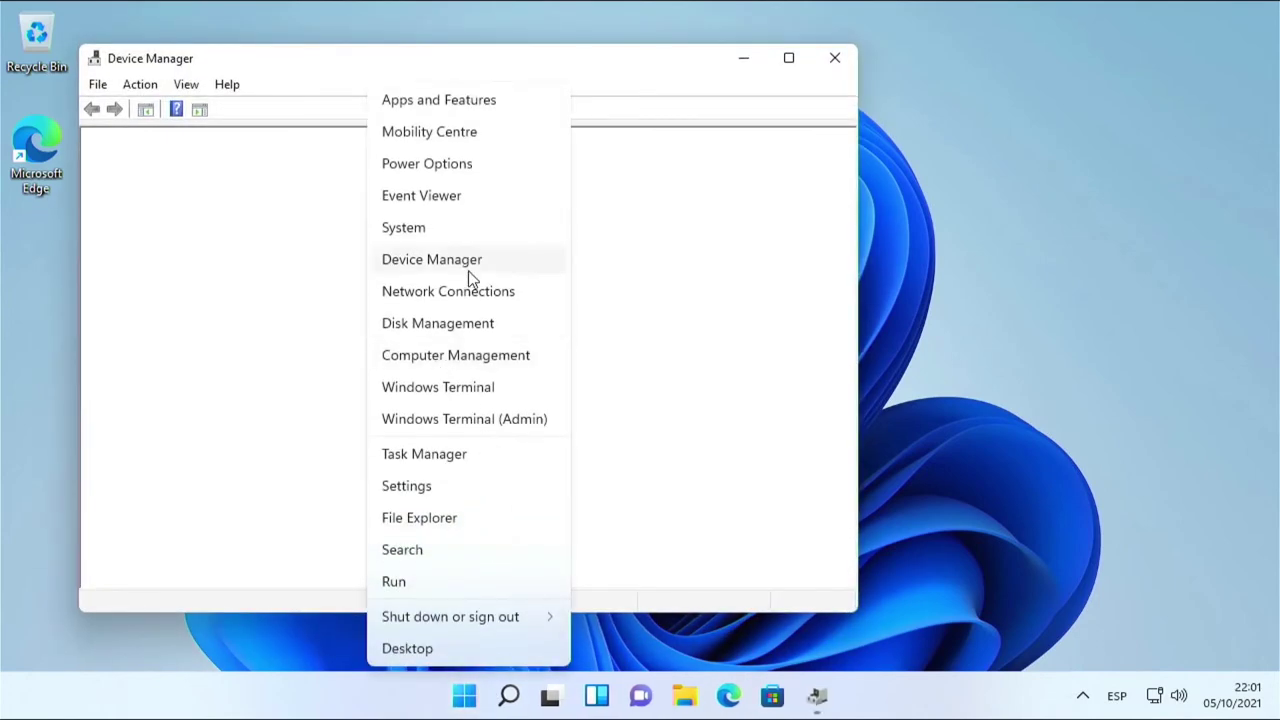
left_click(447, 197)
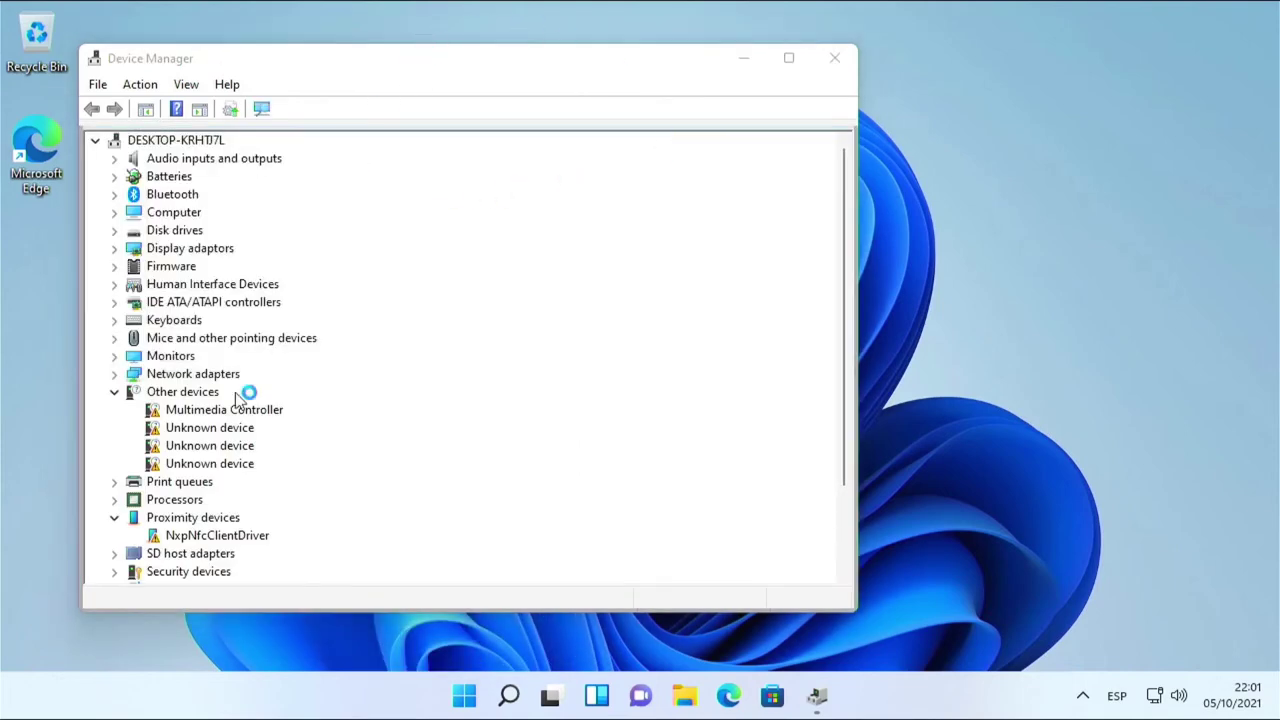
Select the NxpNfcClientDriver proximity device in Device Manager and move the window towards the desktop's upper-left corner
left_click(205, 447)
left_click(204, 537)
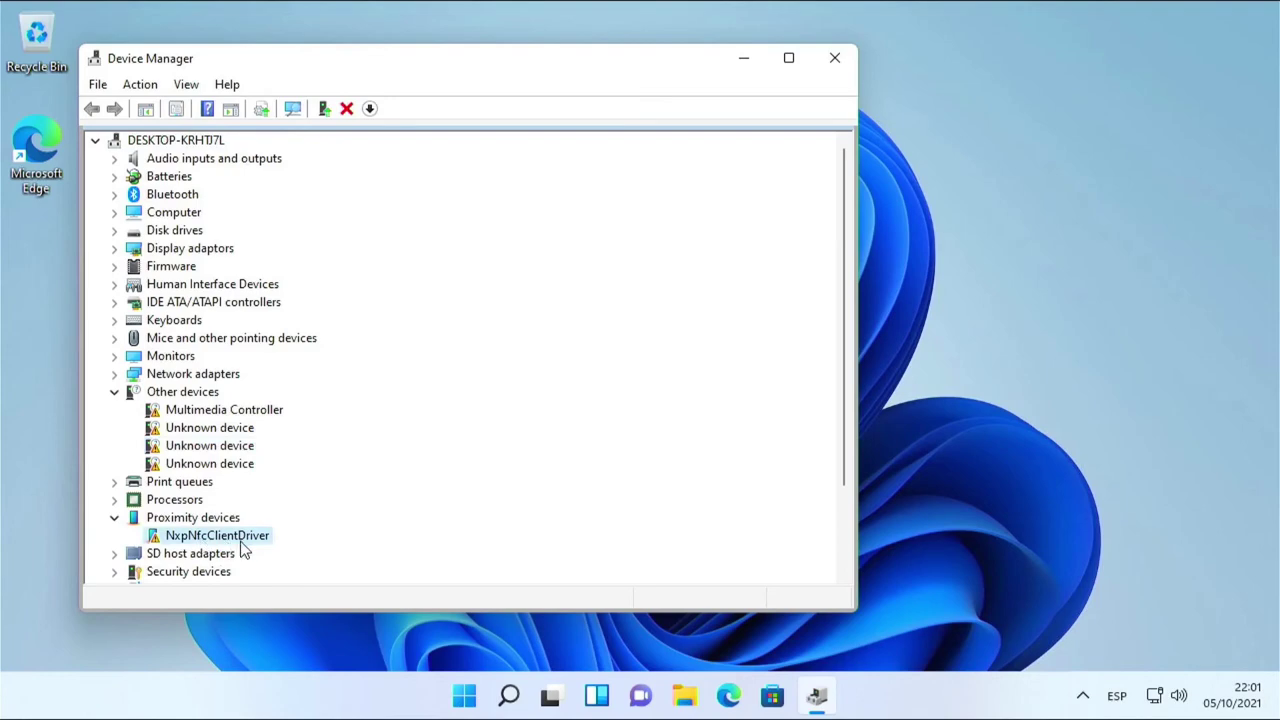
left_click_drag(339, 51, 271, 34)
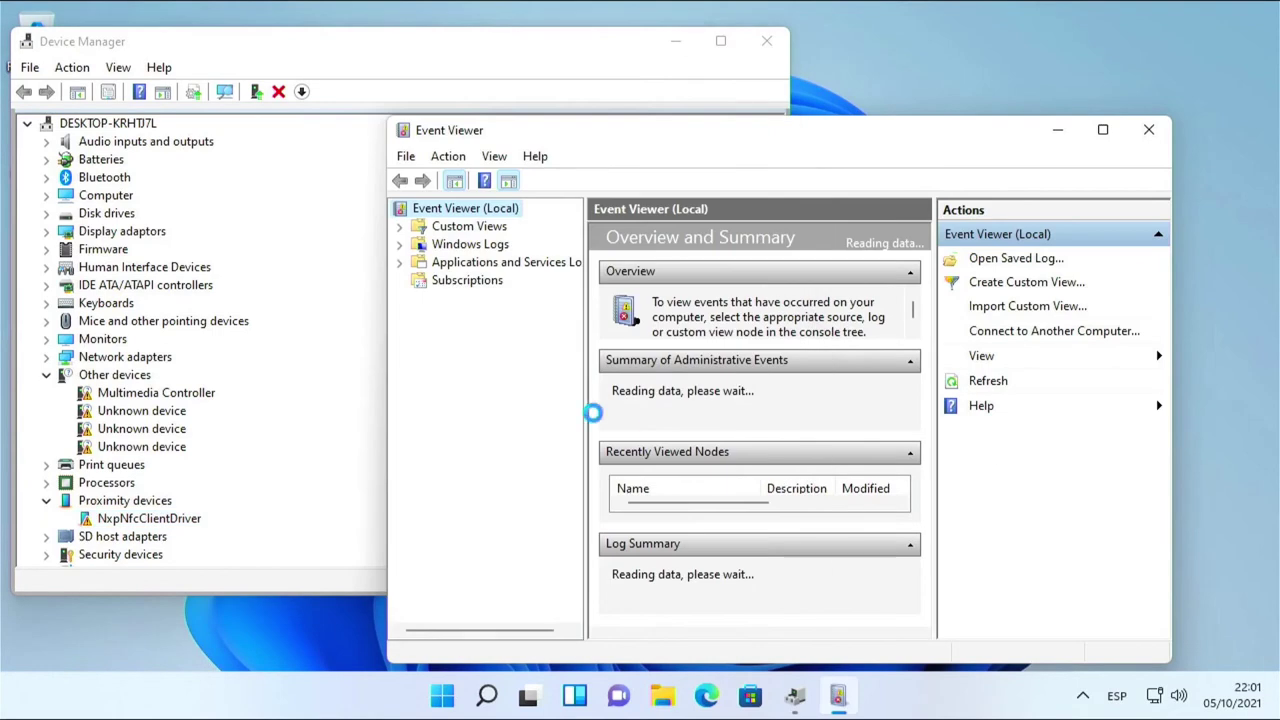
Expand Windows Logs in Event Viewer and view the Setup and System logs
left_click(418, 246)
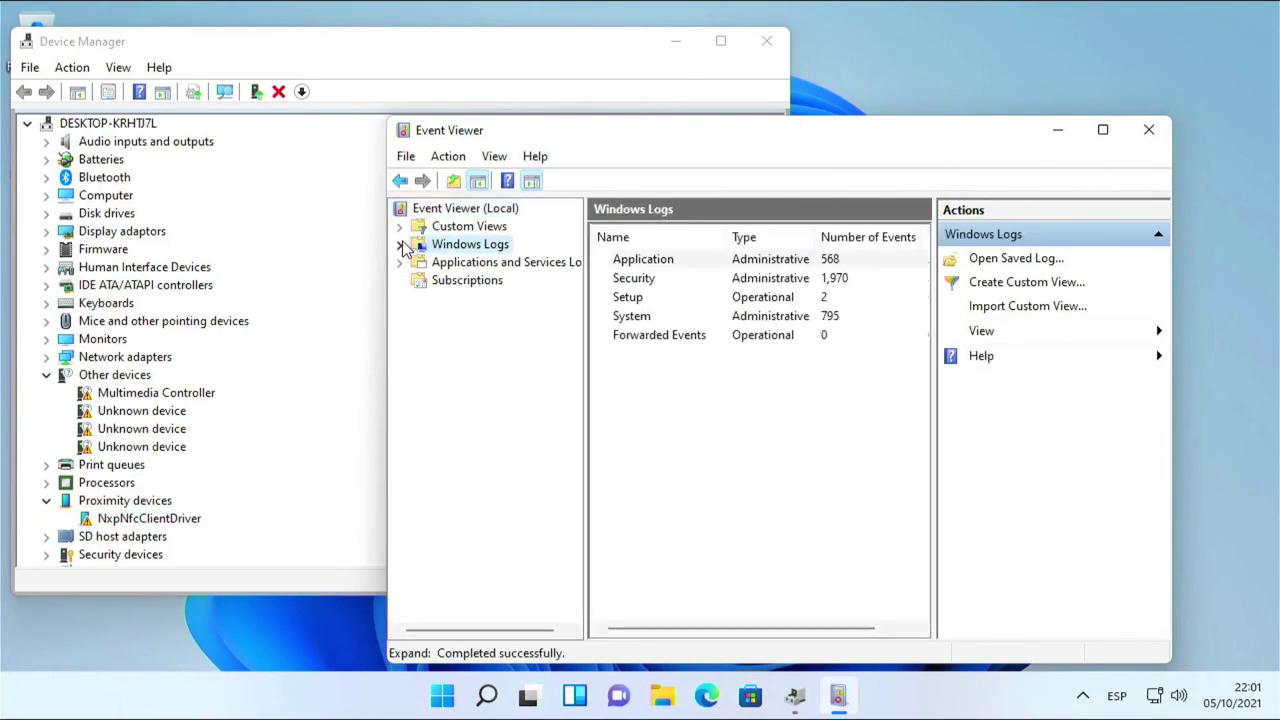
left_click(400, 245)
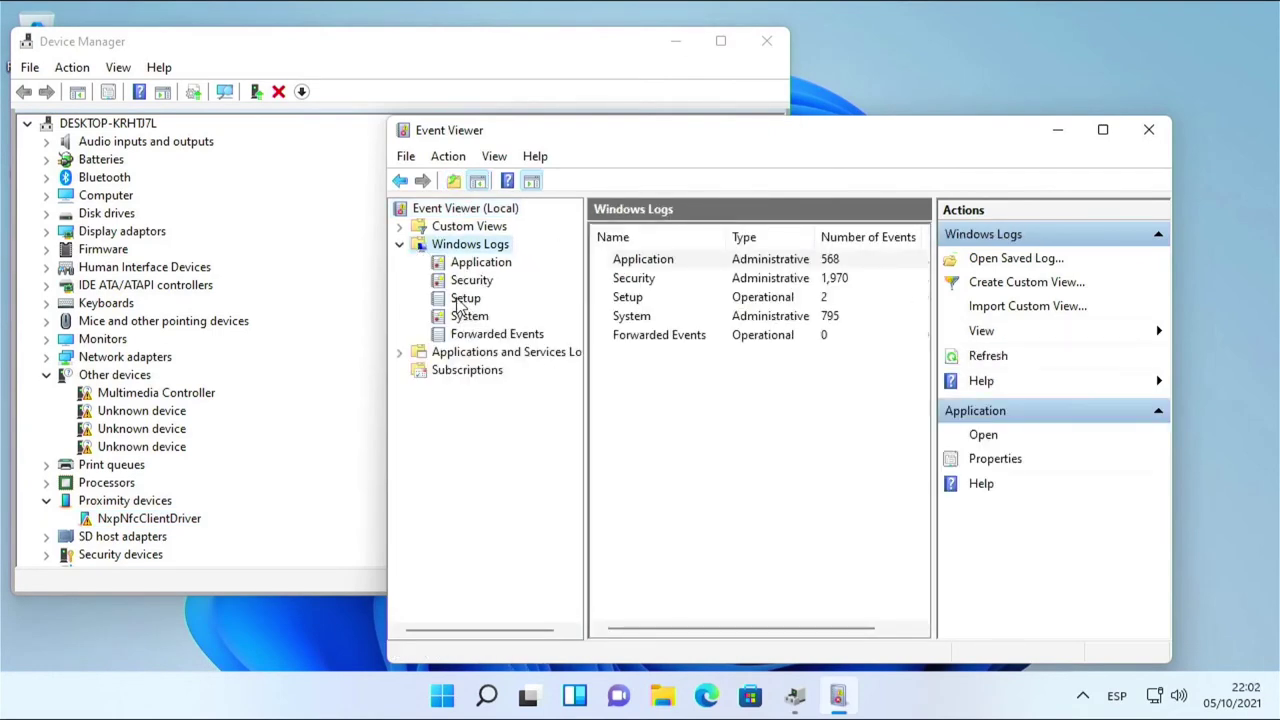
left_click(462, 300)
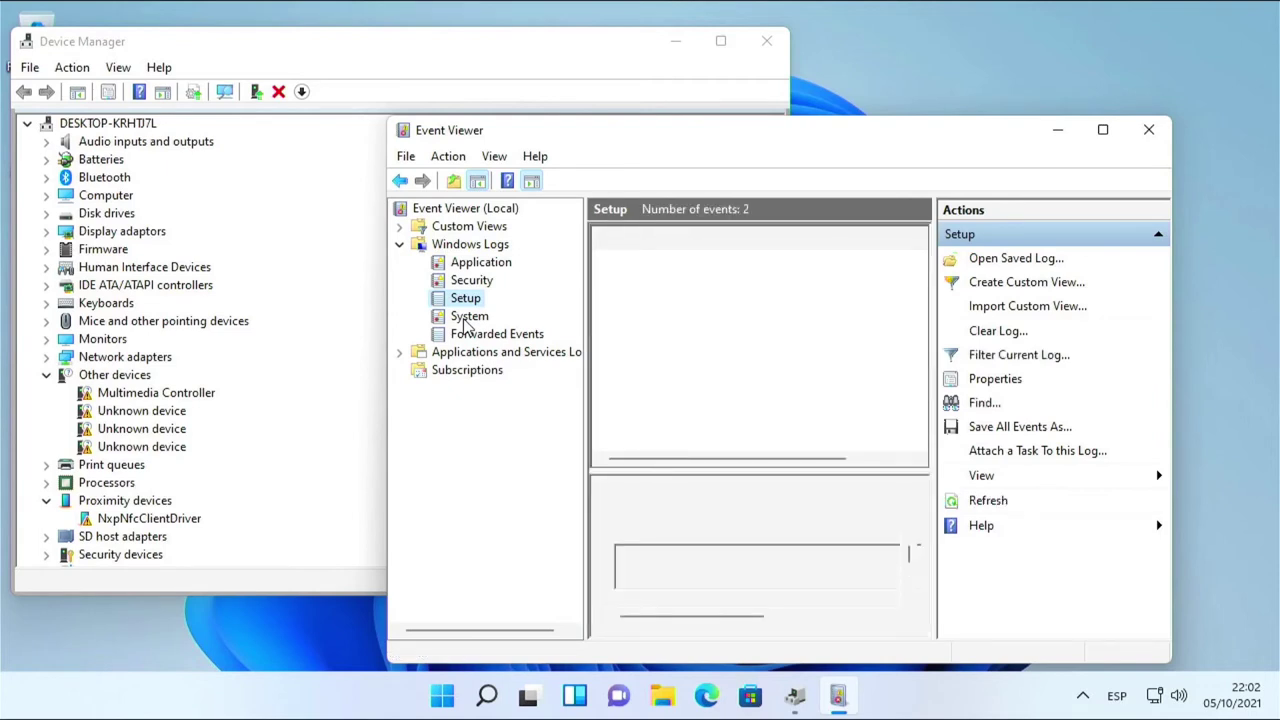
left_click(466, 317)
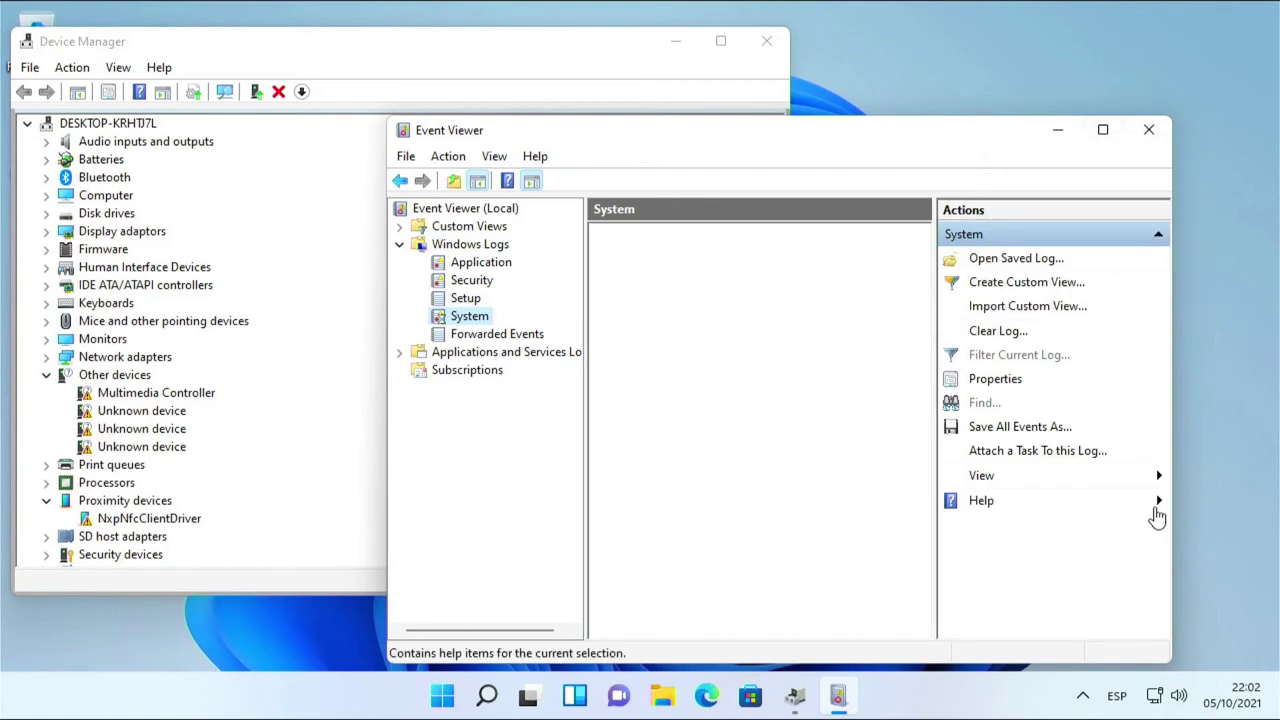
Open the display settings from the desktop, set the display resolution to 1366 × 768 and keep the change
left_click(1202, 470)
right_click(1202, 470)
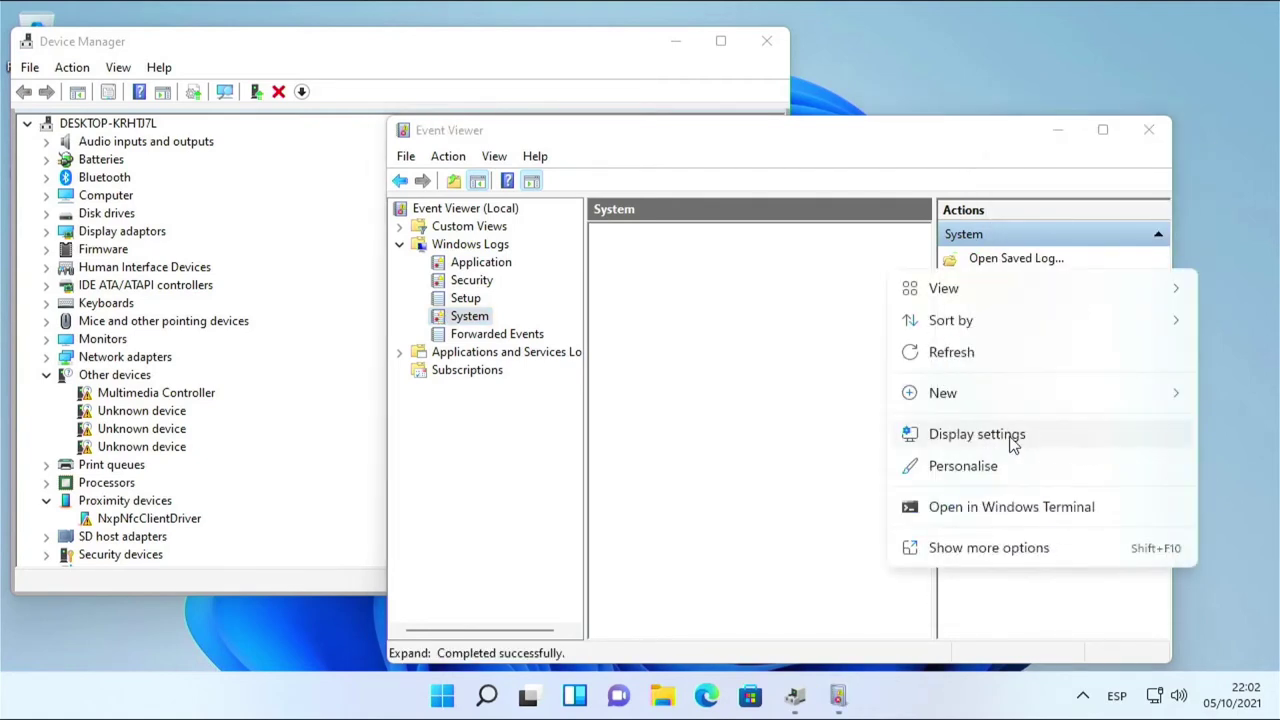
left_click(1013, 444)
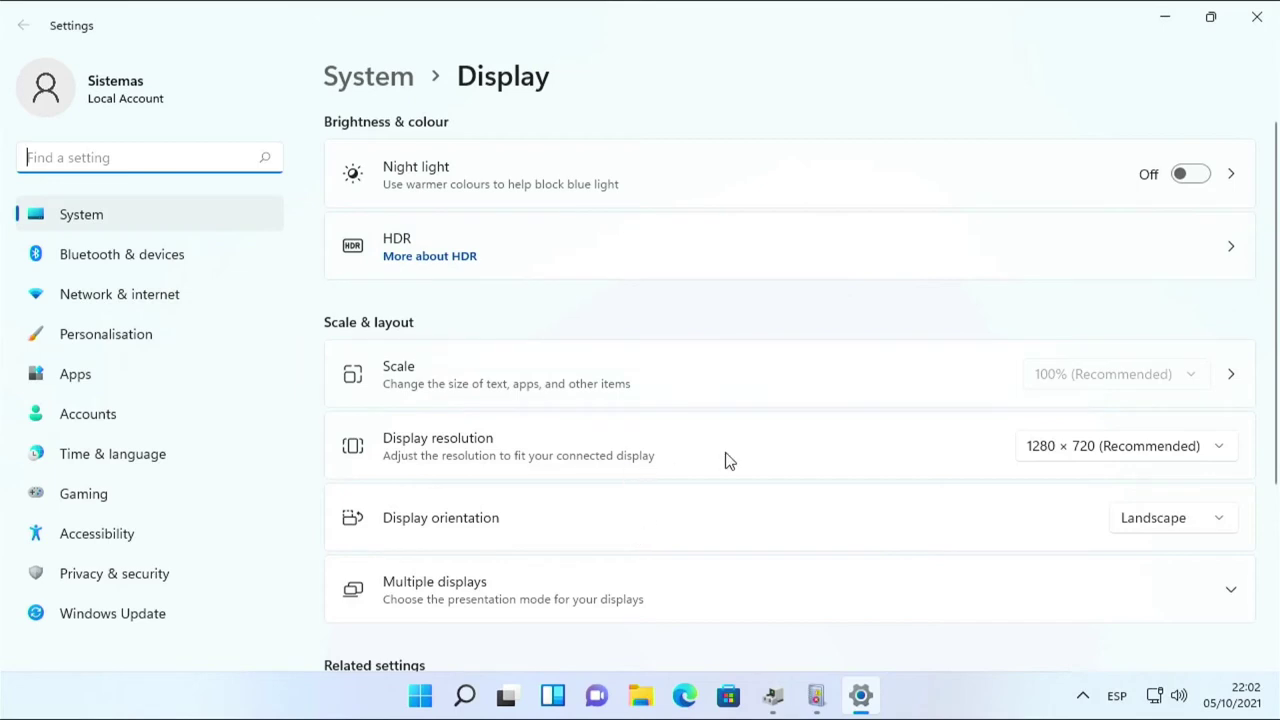
left_click(1078, 450)
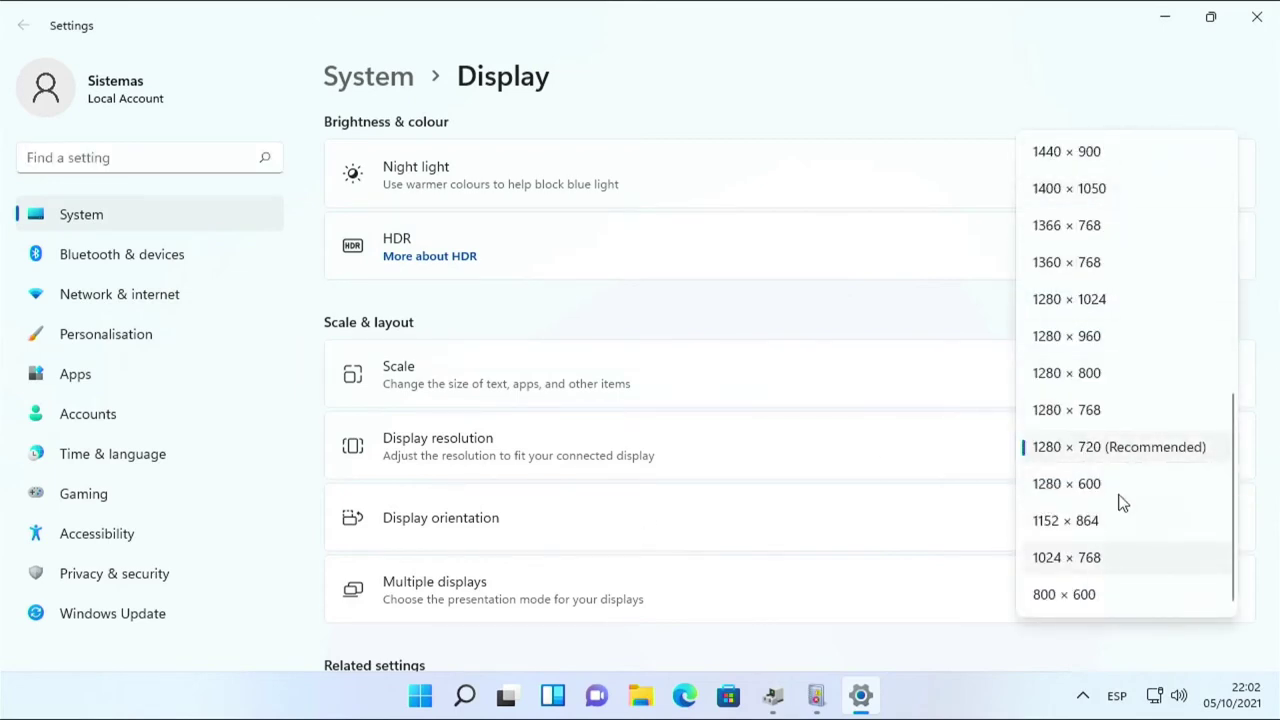
left_click(1088, 226)
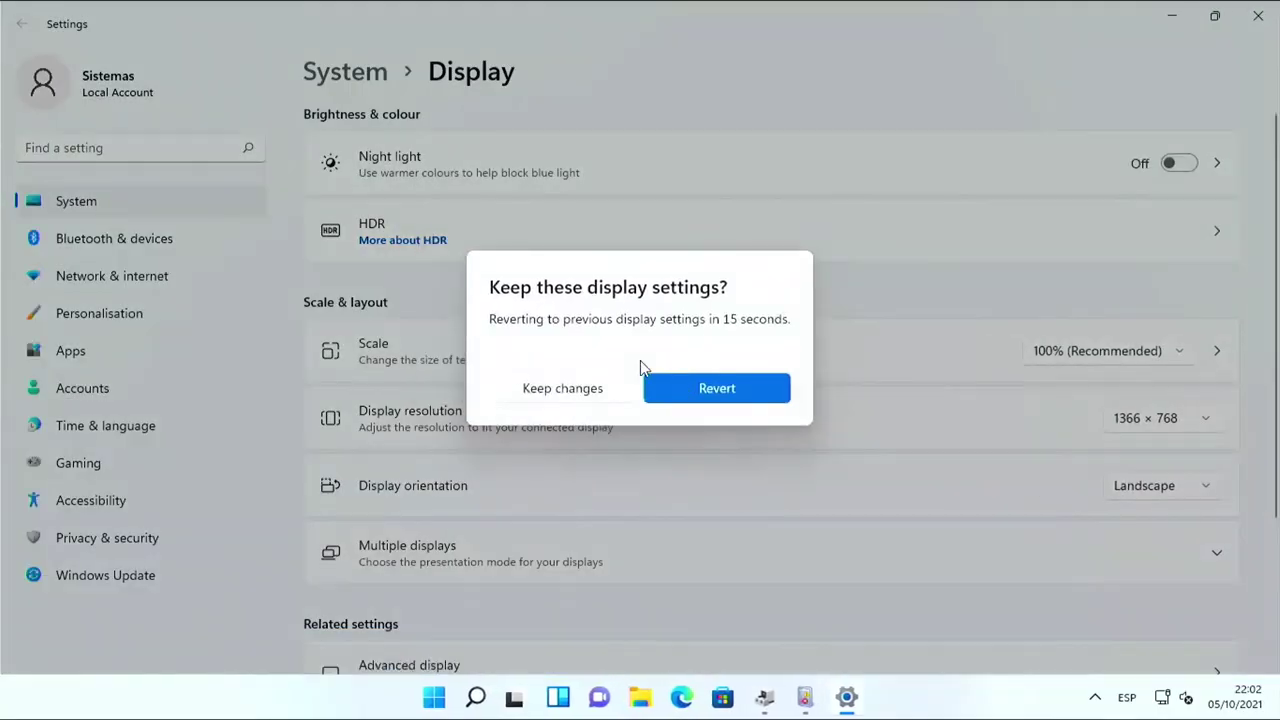
left_click(584, 390)
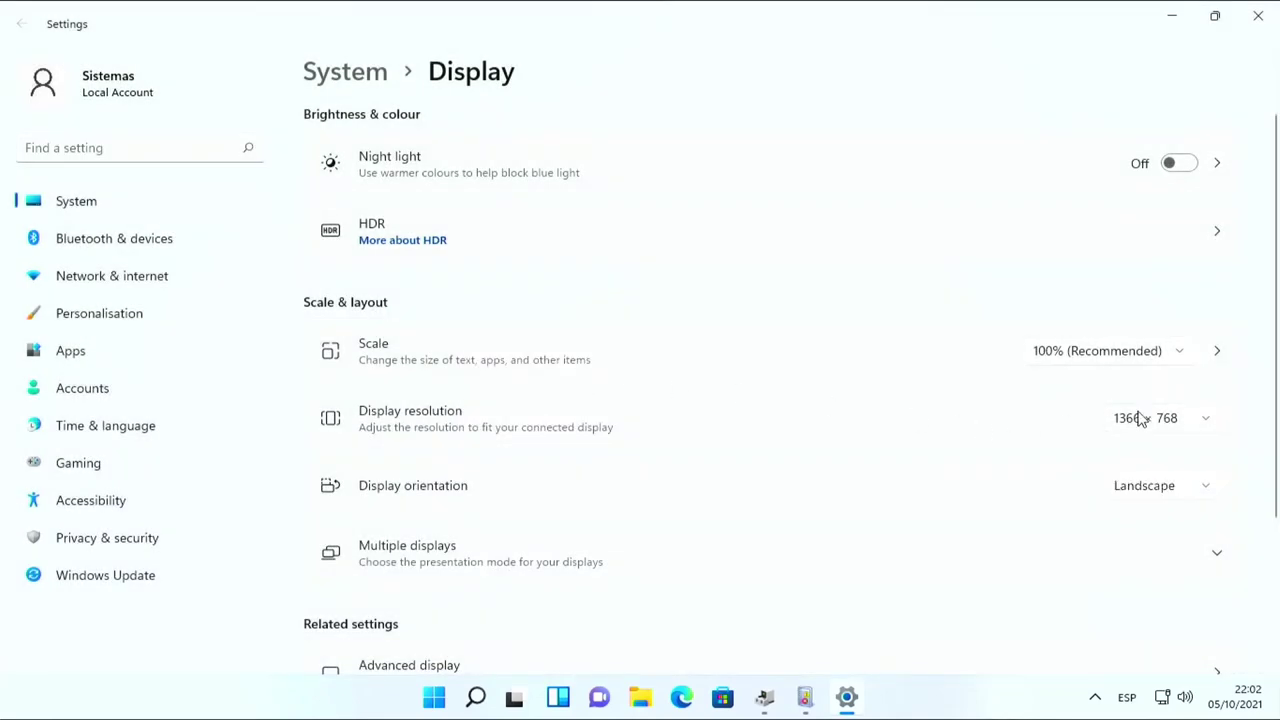
Minimise Settings, maximise Event Viewer and inspect the critical user-mode driver events 10115 and 10110 in the System log
left_click(1168, 18)
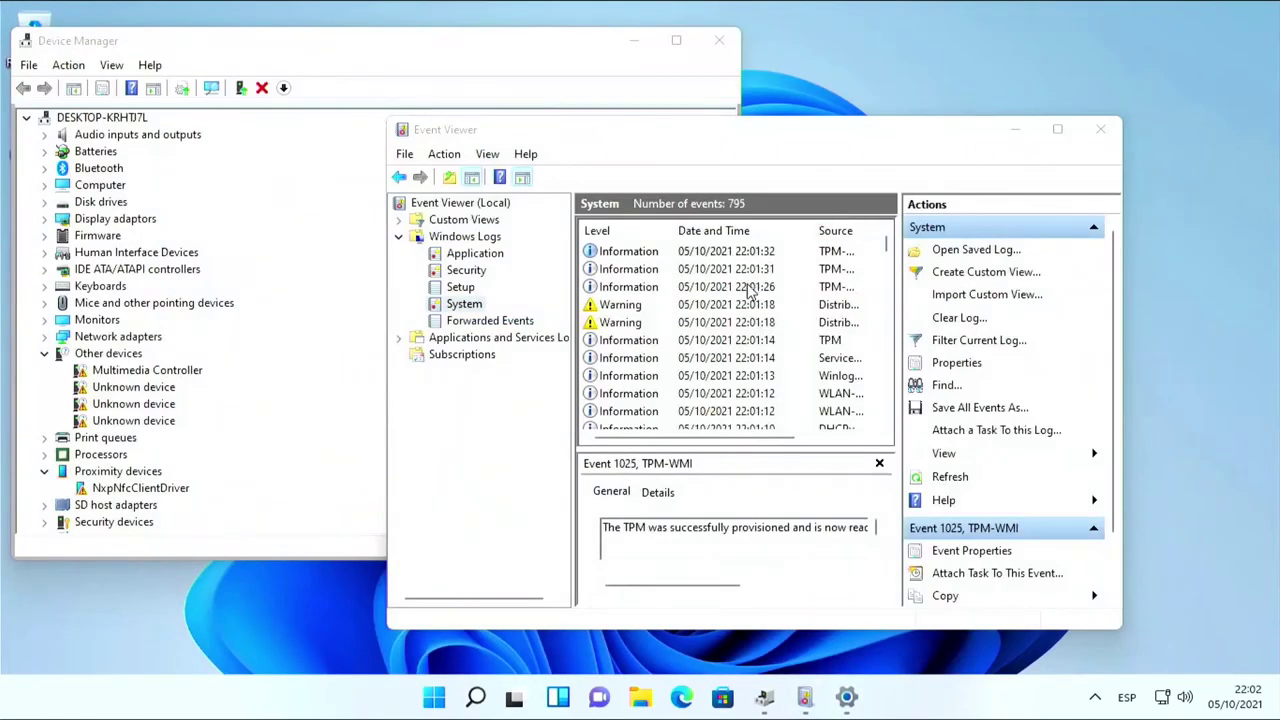
left_click(1060, 133)
scroll(752, 335, "down", 3)
scroll(756, 337, "down", 10)
scroll(756, 337, "down", 10)
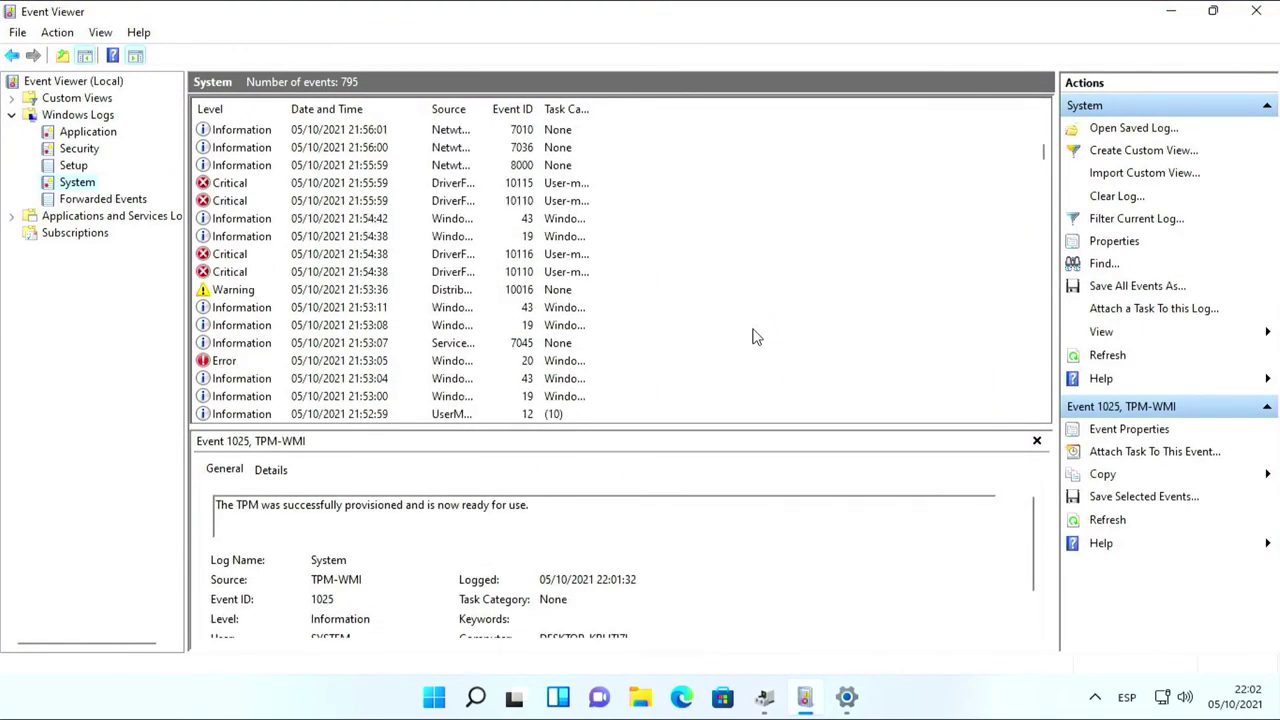
left_click(526, 184)
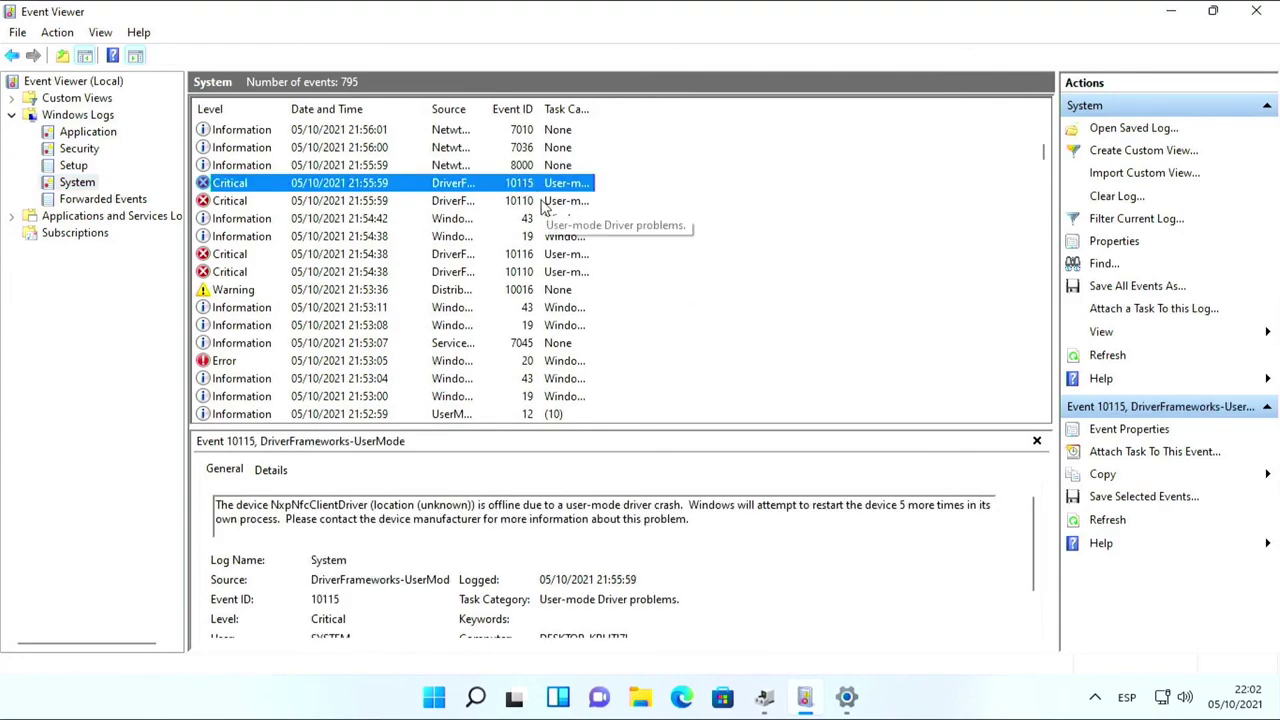
left_click(543, 202)
Examine the older warnings and errors in the System log, including the DistributedCOM, WindowsUpdateClient and DNS Client events
scroll(638, 280, "down", 15)
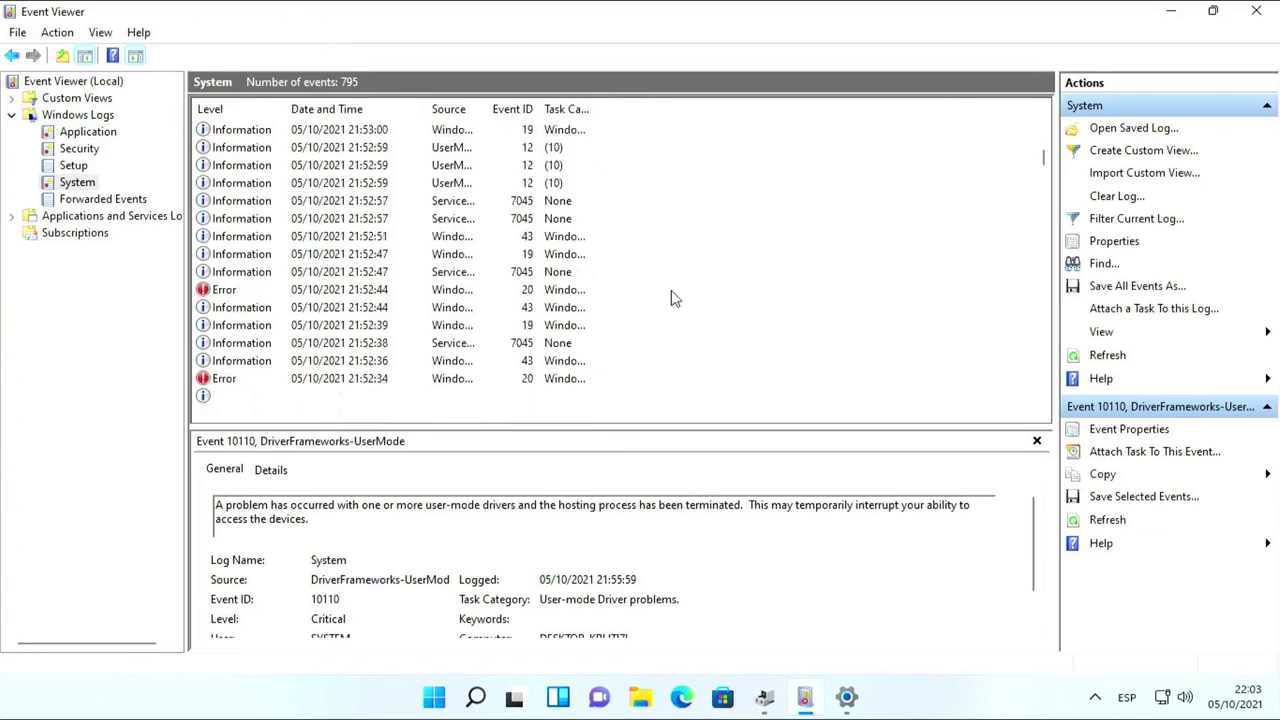
scroll(625, 336, "down", 15)
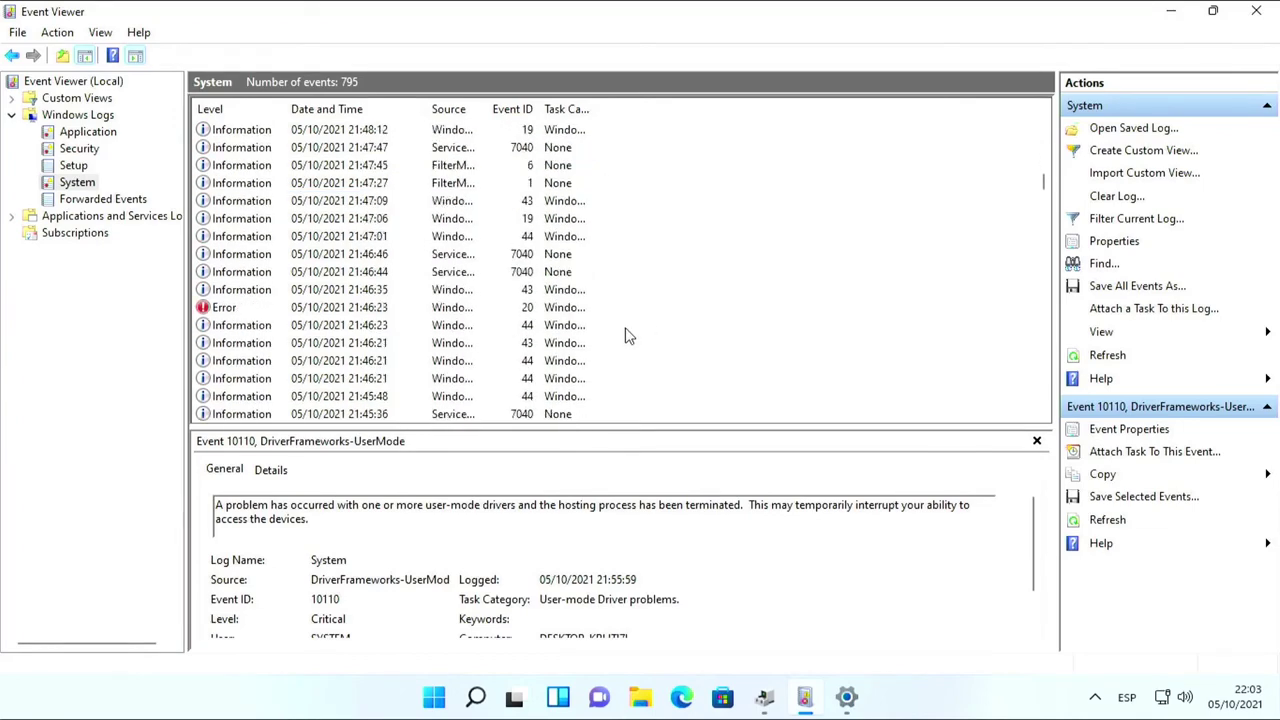
scroll(625, 336, "down", 3)
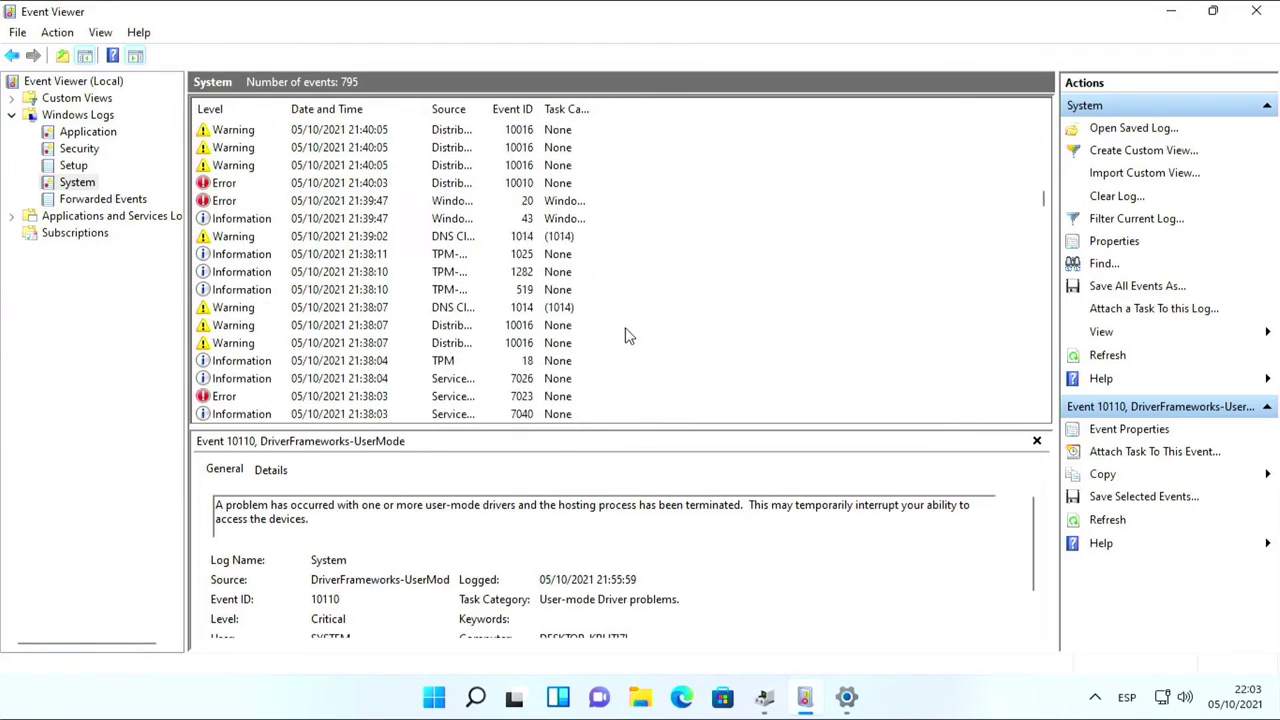
left_click(528, 131)
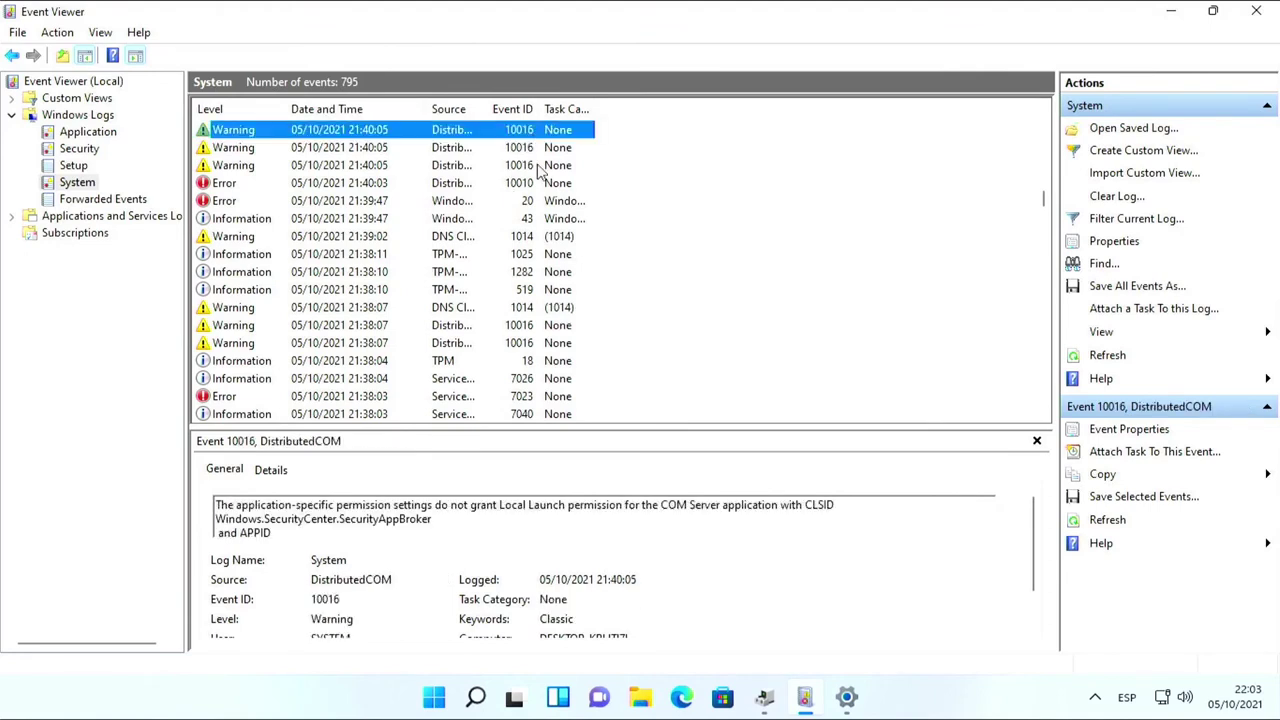
left_click(550, 166)
left_click(343, 205)
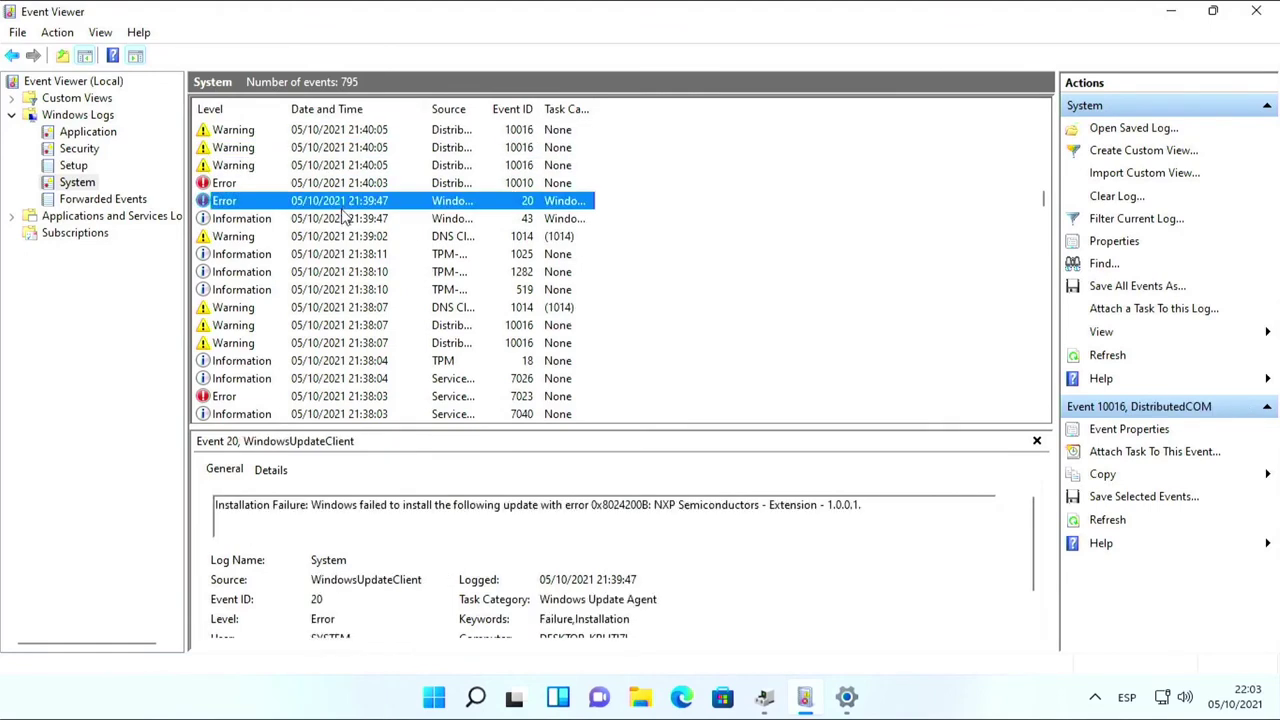
left_click(362, 240)
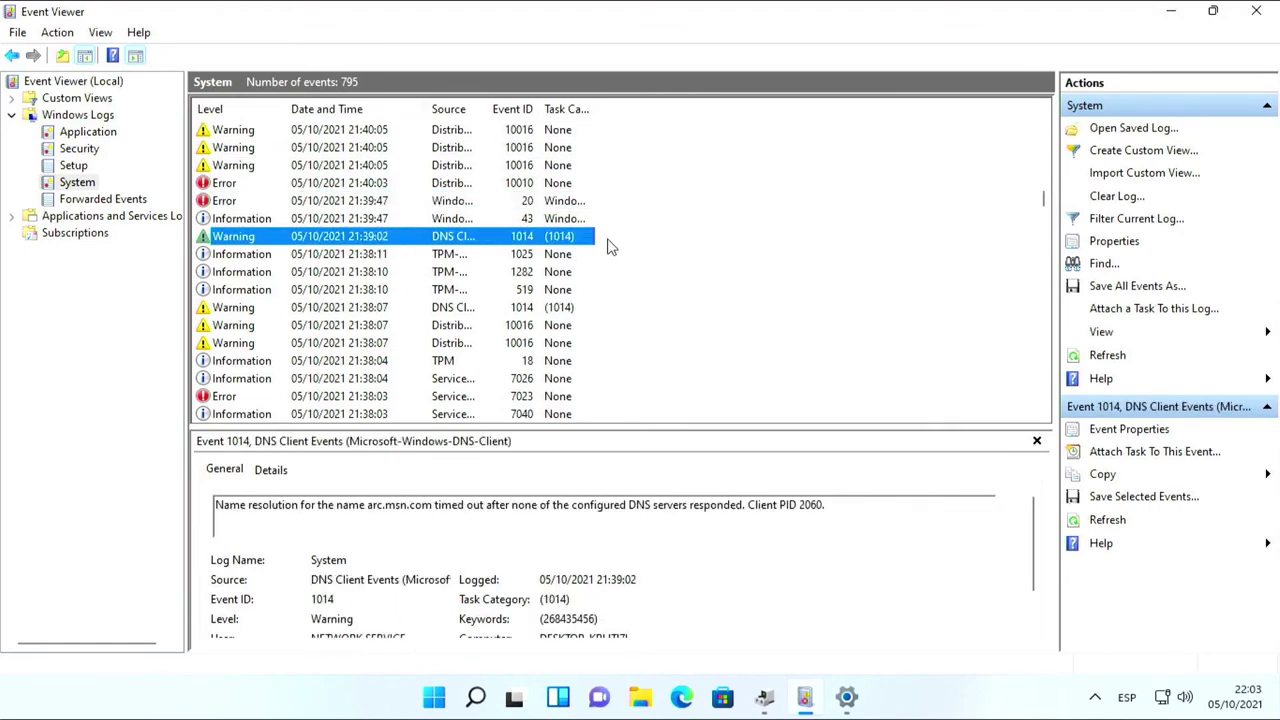
scroll(615, 250, "down", 14)
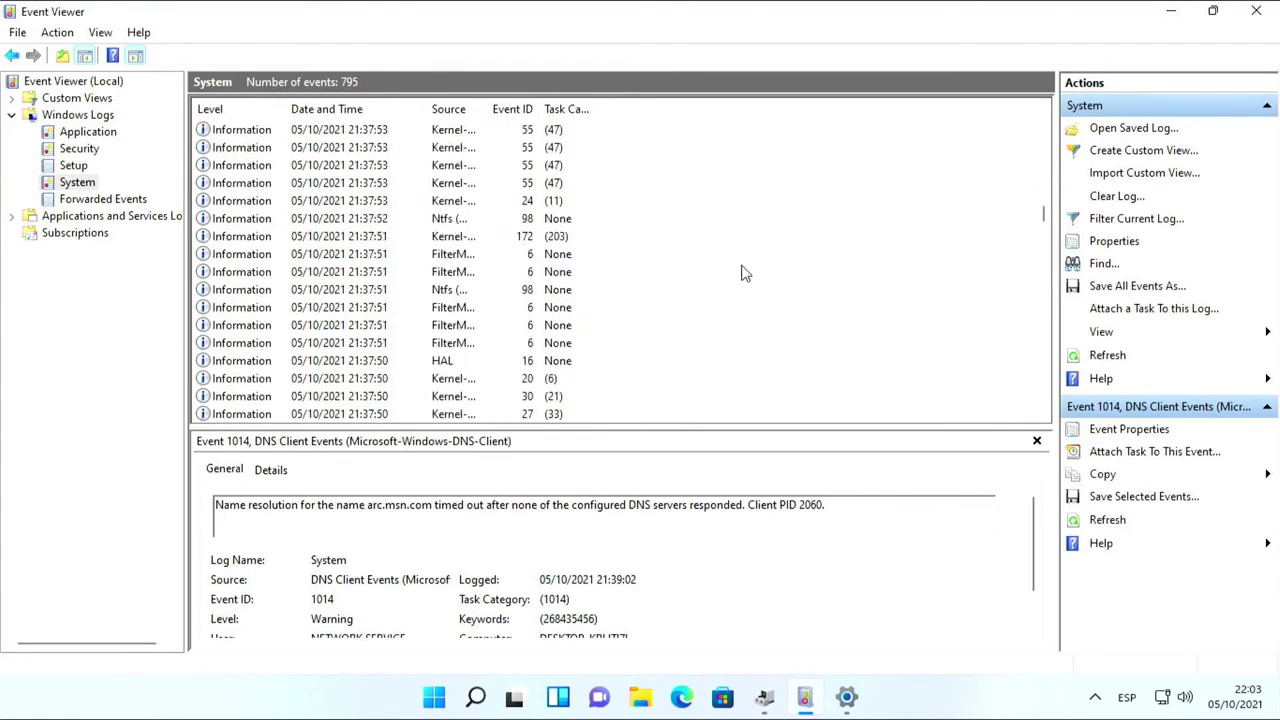
scroll(745, 277, "down", 5)
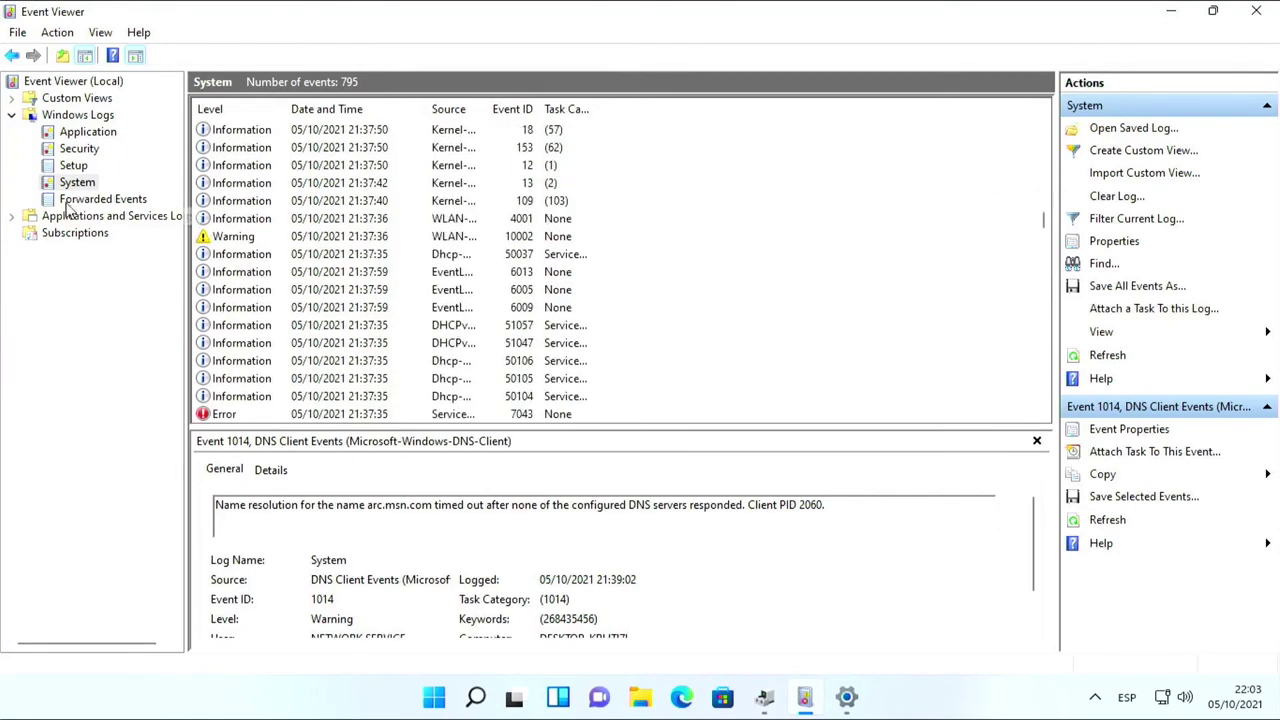
Clear the Application log under Windows Logs without saving its contents
left_click(87, 132)
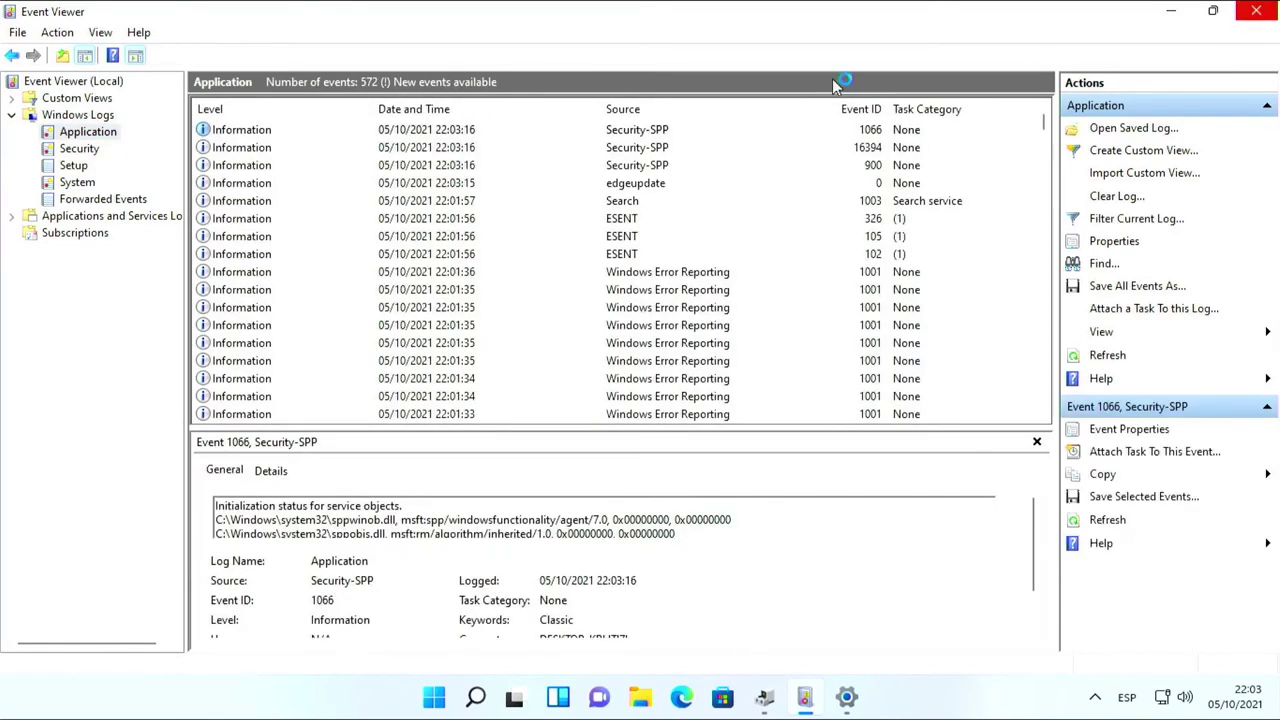
right_click(86, 138)
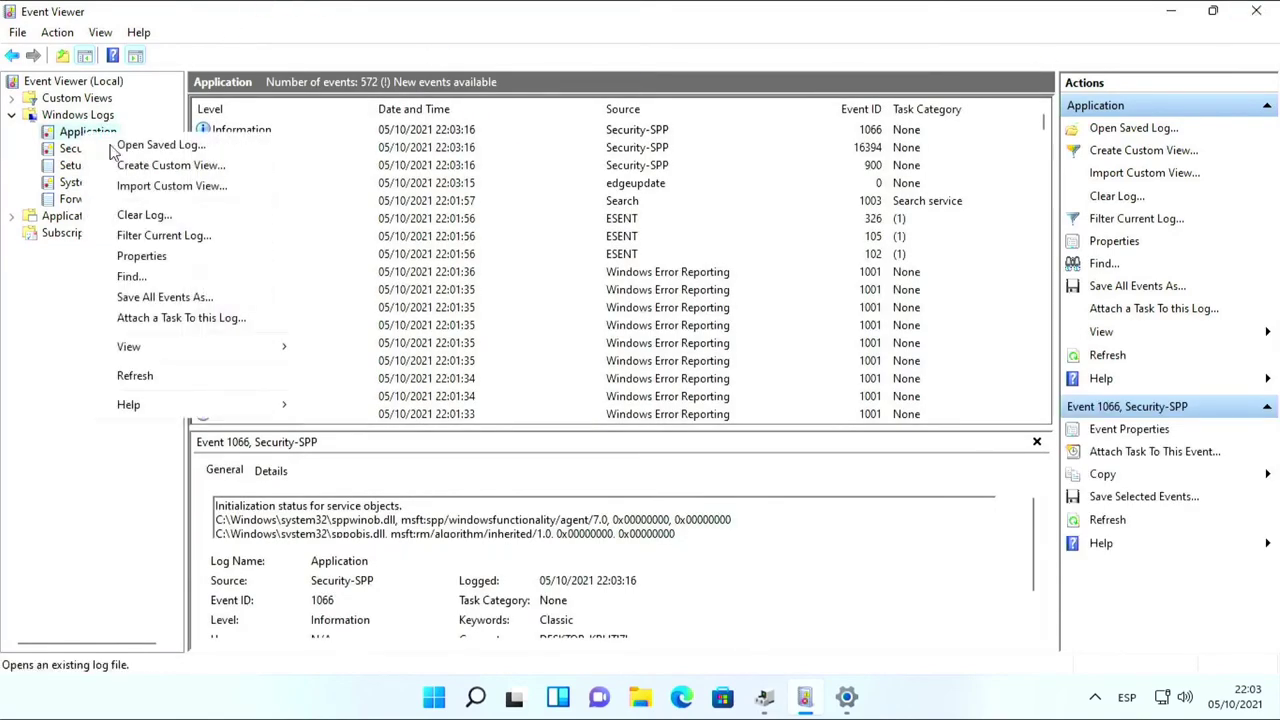
left_click(174, 216)
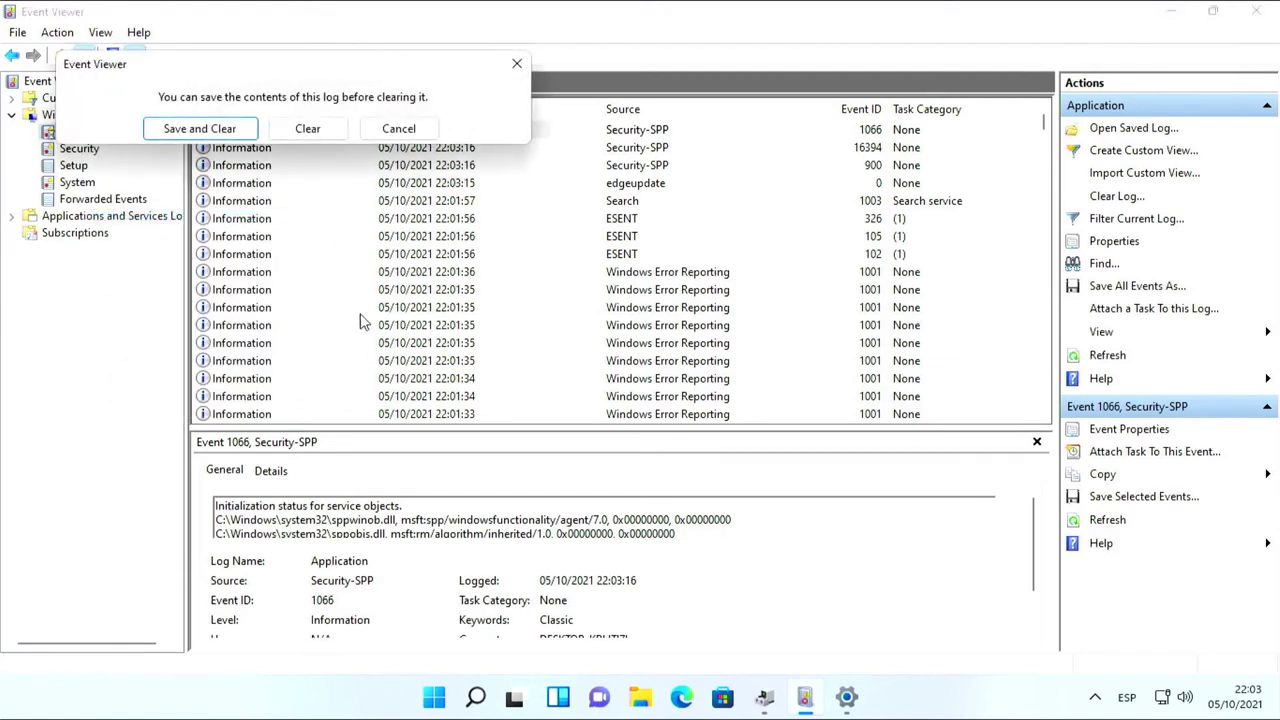
left_click(284, 135)
Clear the System and Security logs without saving their contents, and close Event Viewer
right_click(65, 168)
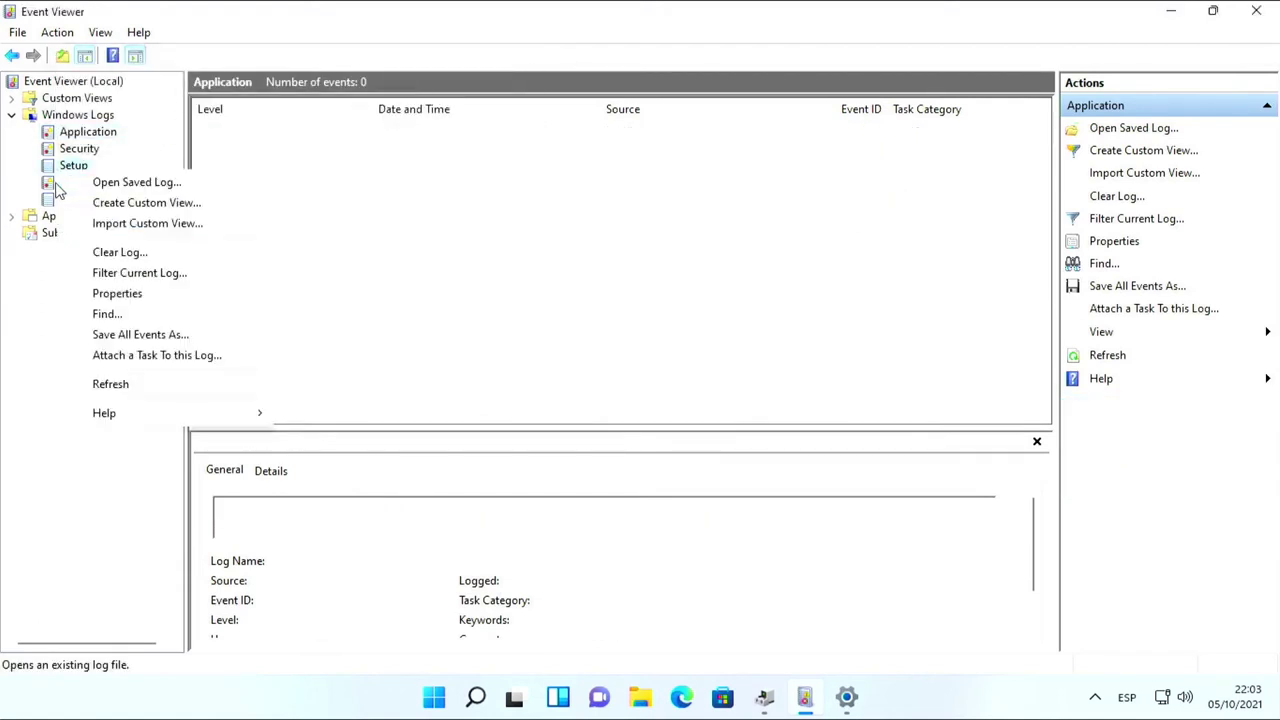
right_click(67, 184)
left_click(120, 265)
left_click(329, 151)
right_click(98, 151)
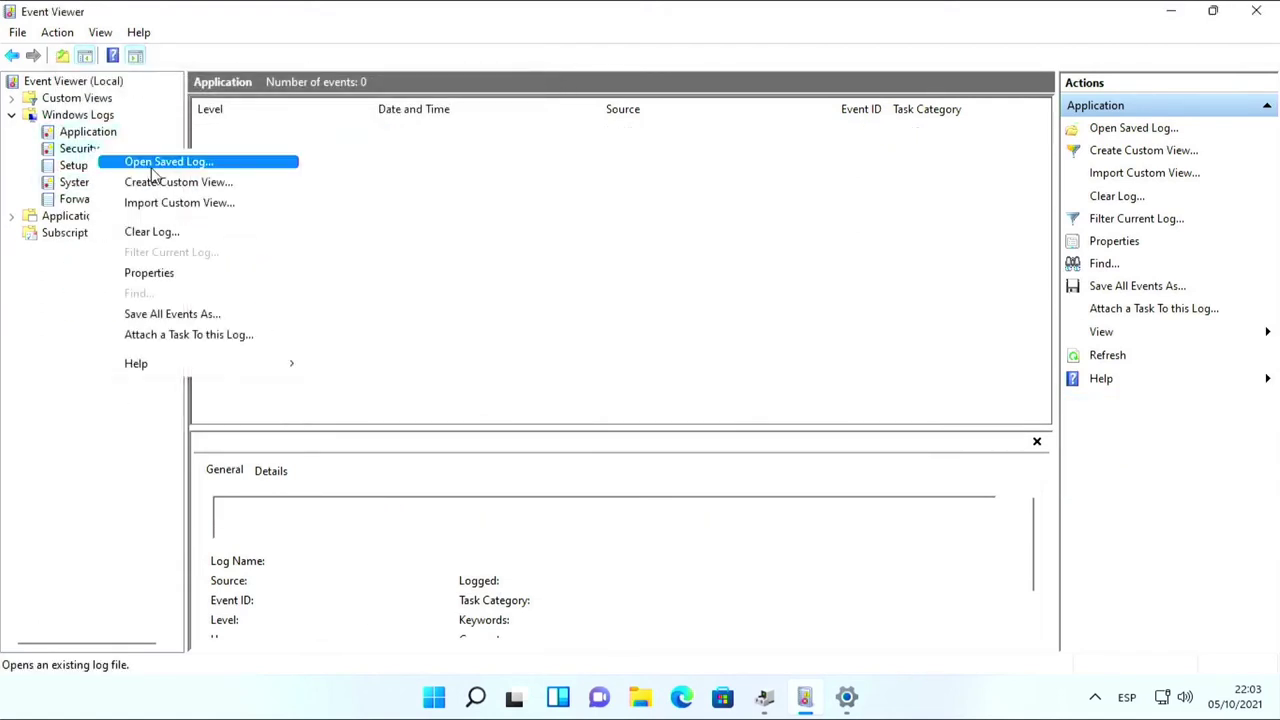
left_click(172, 232)
left_click(345, 150)
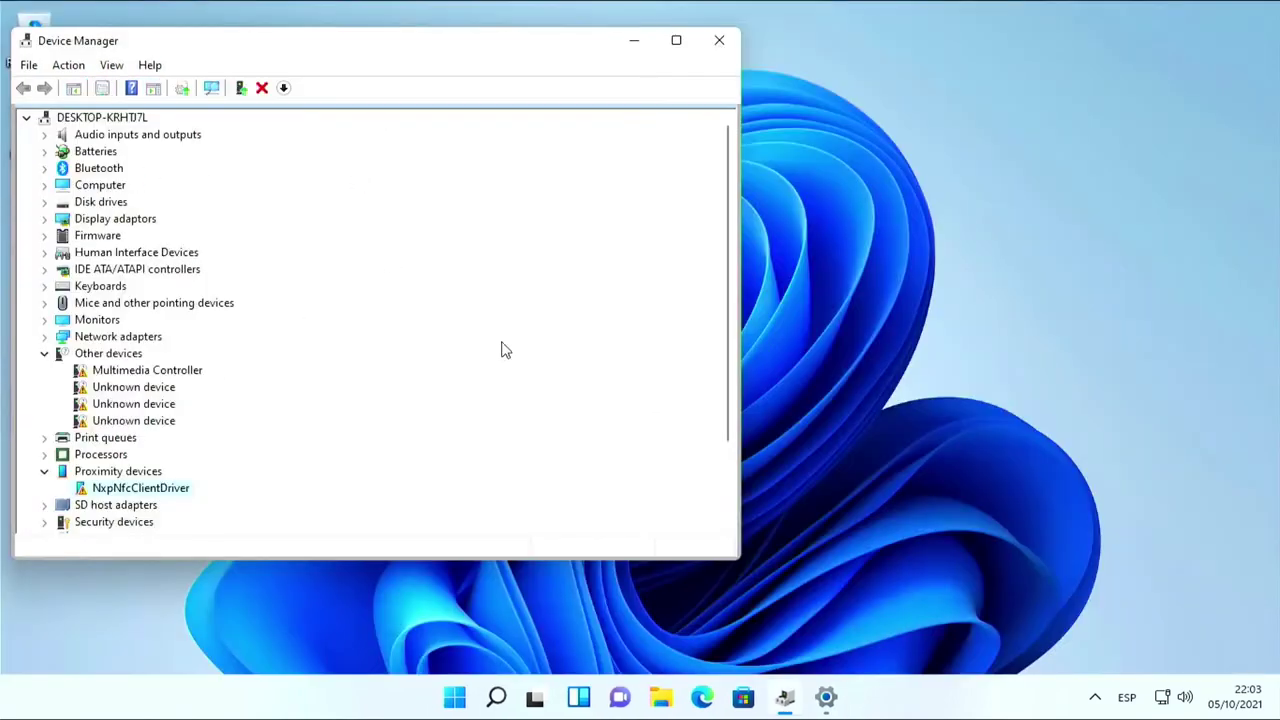
Search automatically for NxpNfcClientDriver drivers from Device Manager, continue to Windows Update and check for updates
right_click(130, 488)
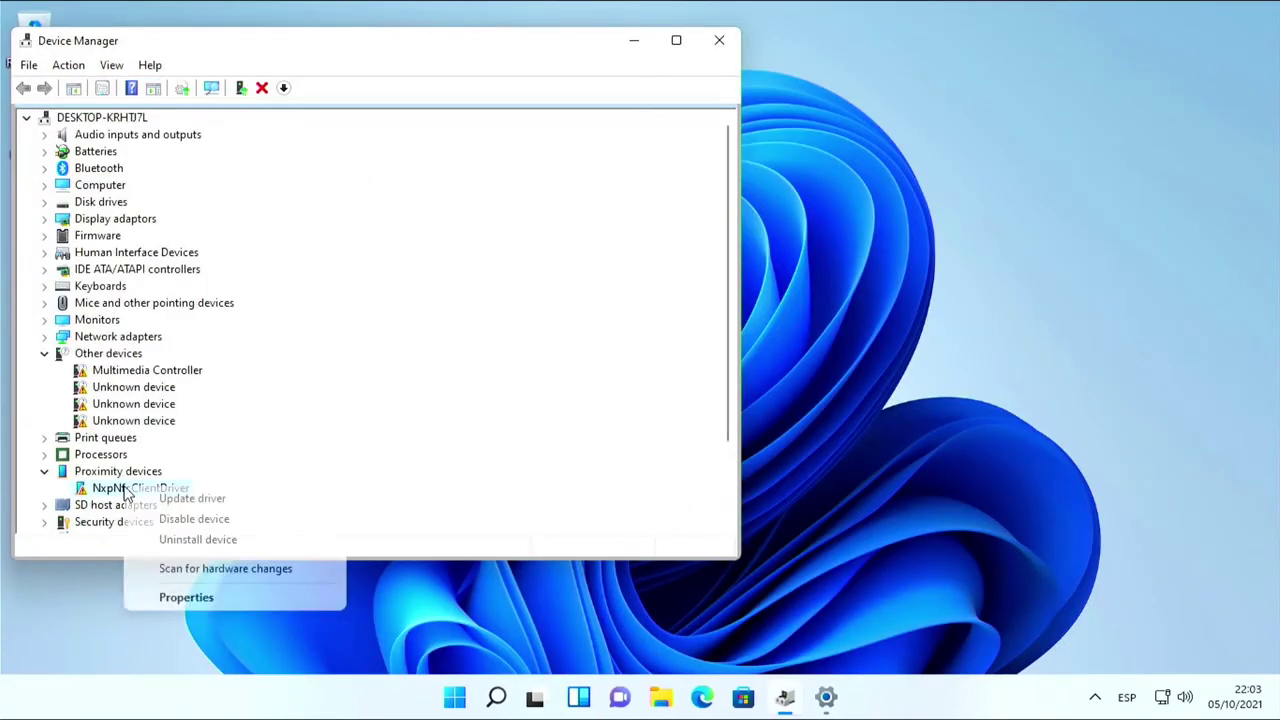
left_click(190, 499)
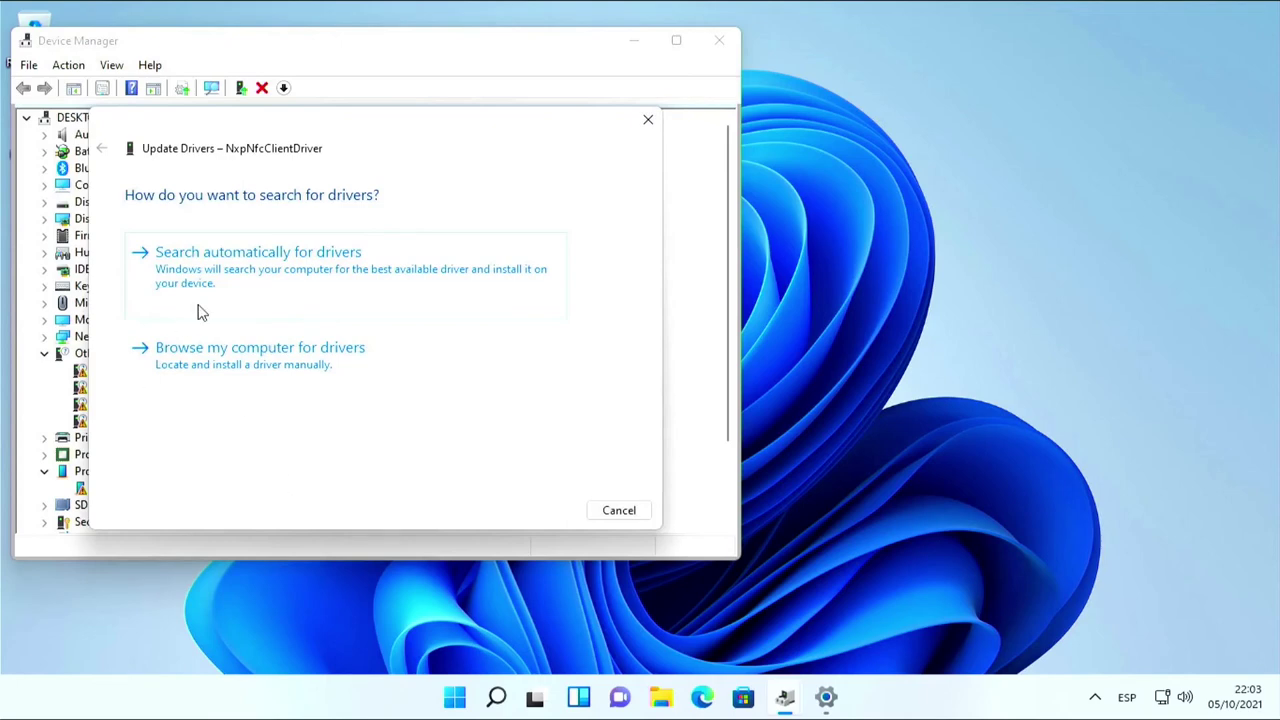
left_click(295, 283)
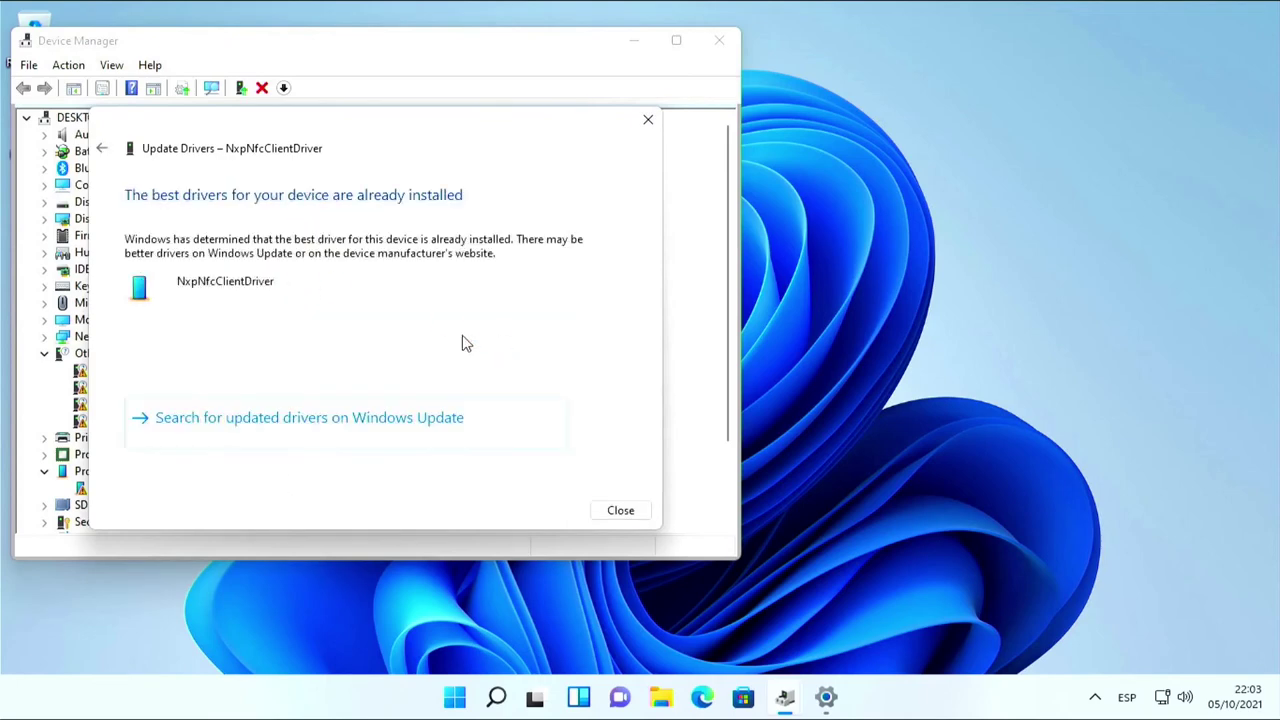
left_click(246, 431)
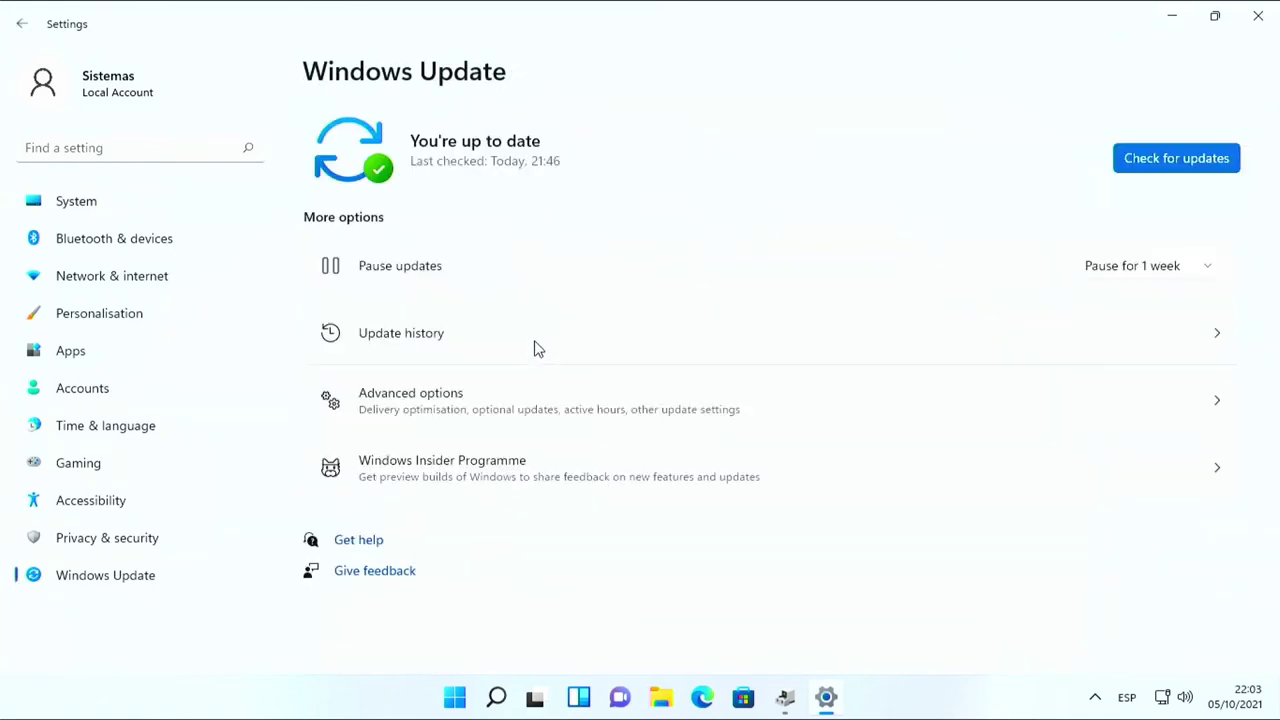
left_click(1194, 157)
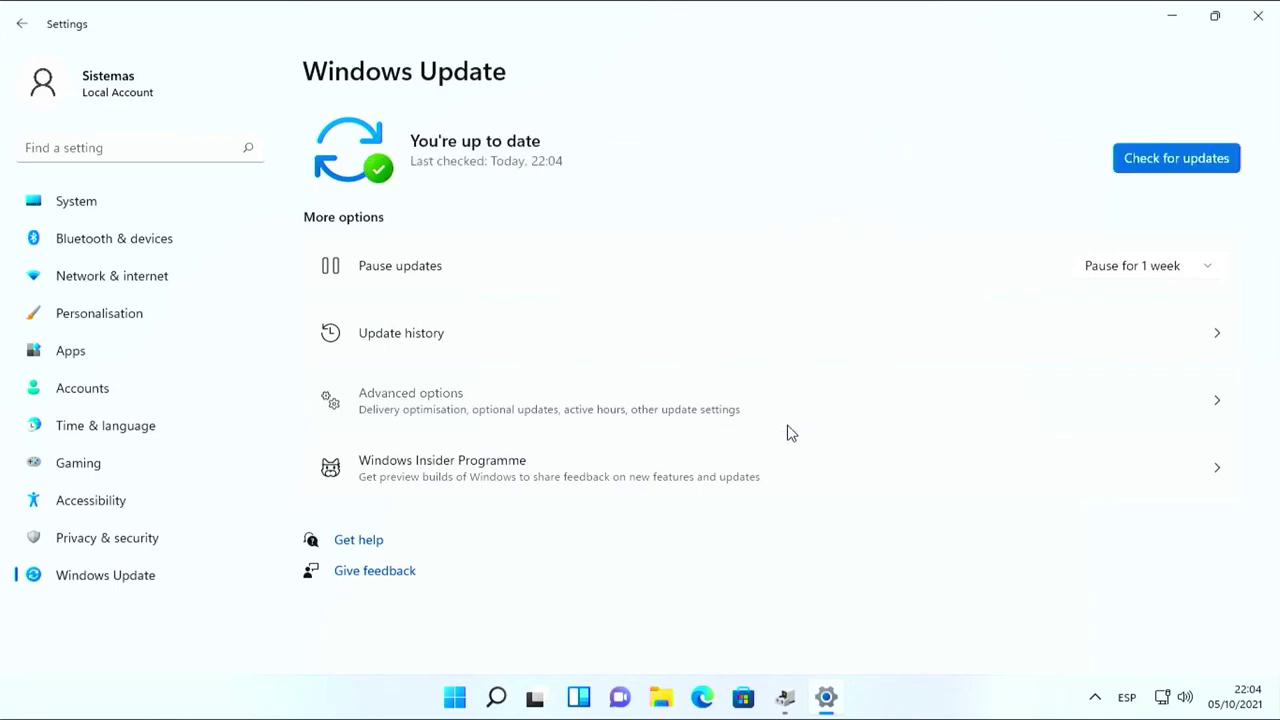
Select the optional Broadcom Corporation System driver update 20.21.8778.18 in the advanced update options and start its installation
left_click(789, 428)
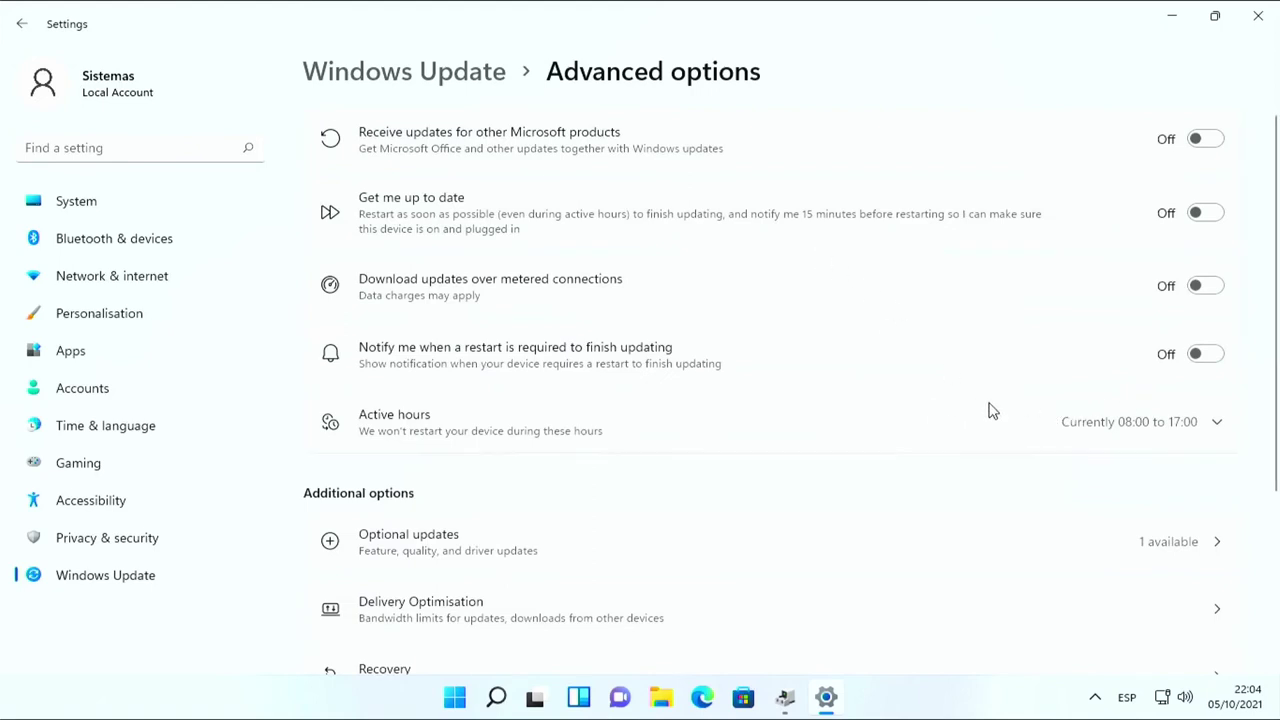
left_click(574, 553)
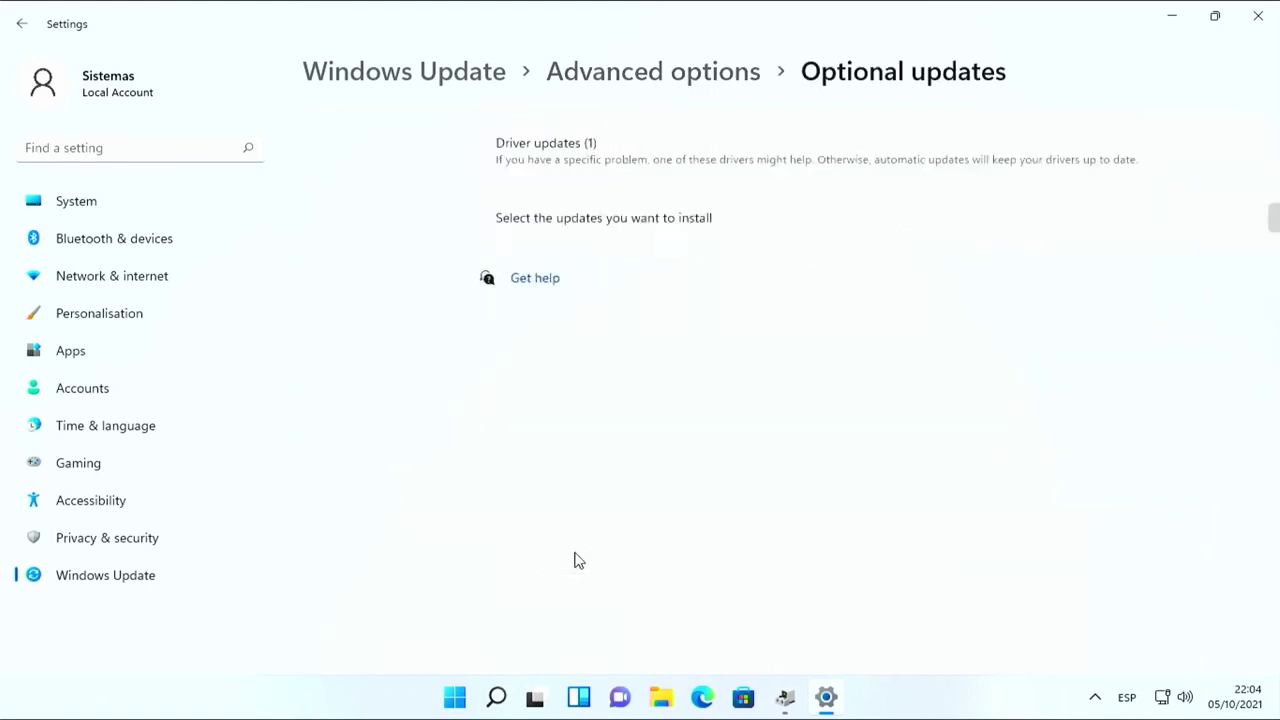
left_click(492, 144)
left_click(418, 198)
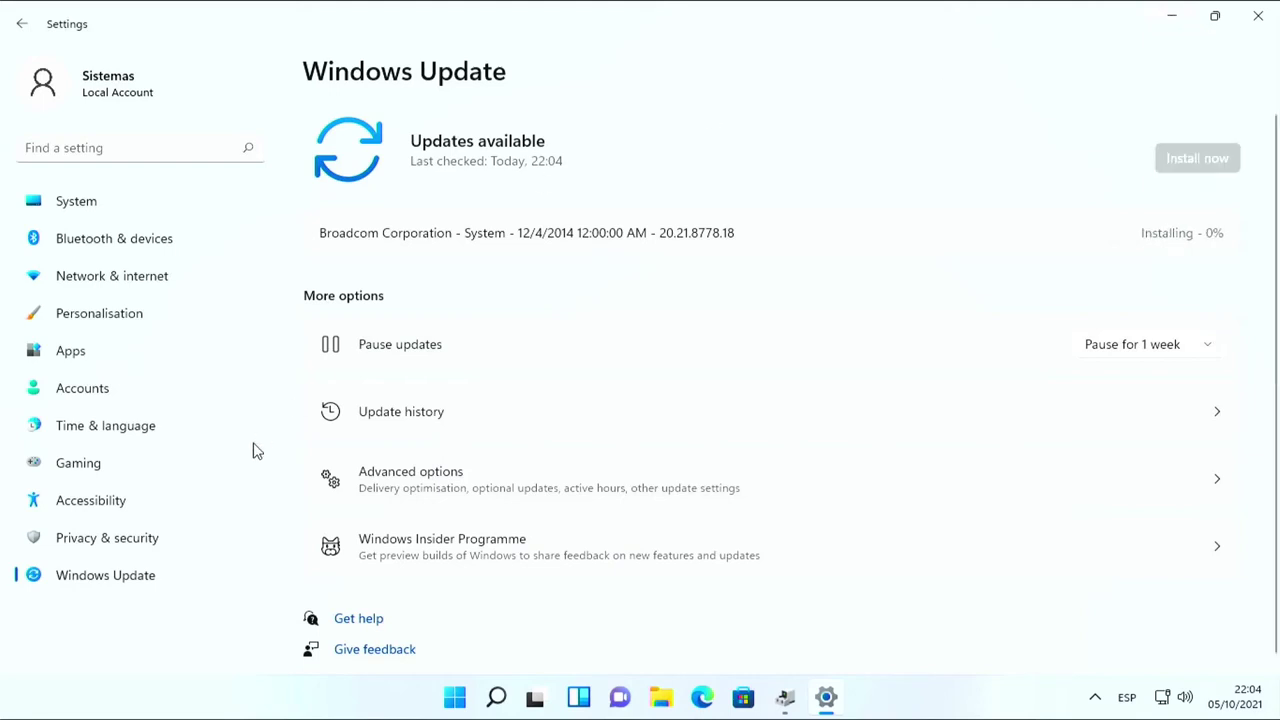
Set the Windows display language to Español (España) in the language and region settings
left_click(90, 438)
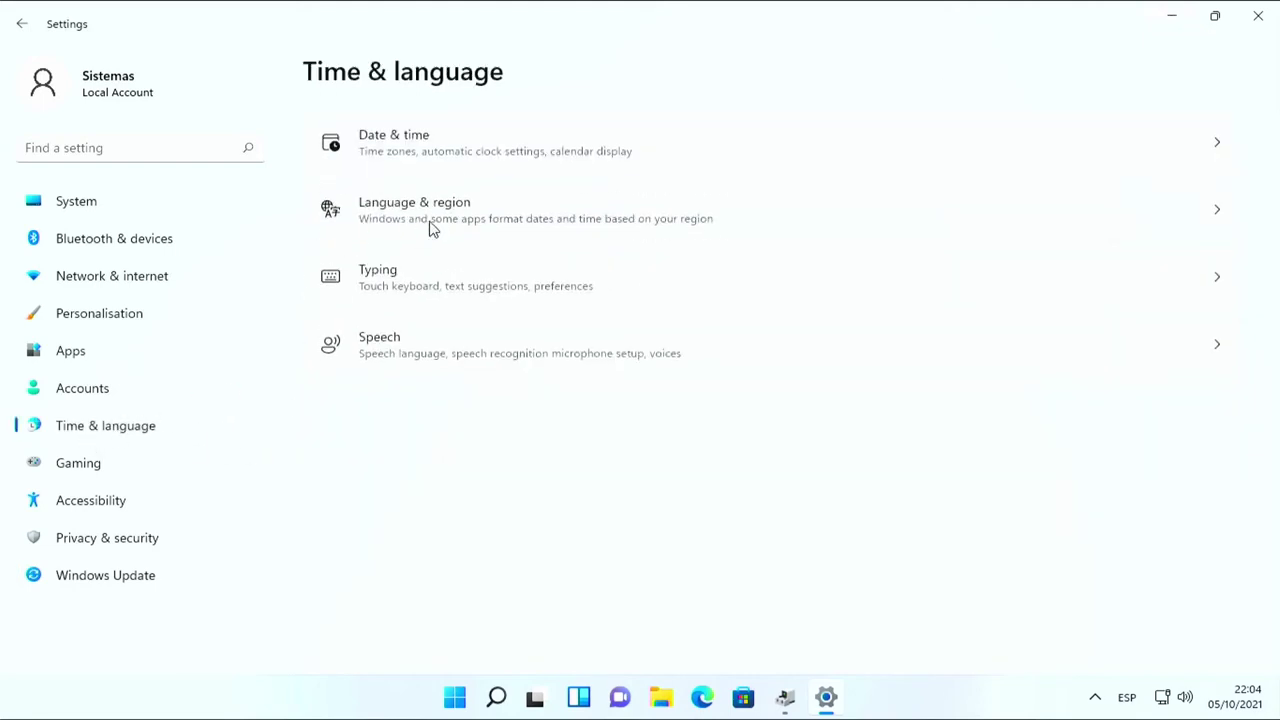
left_click(505, 228)
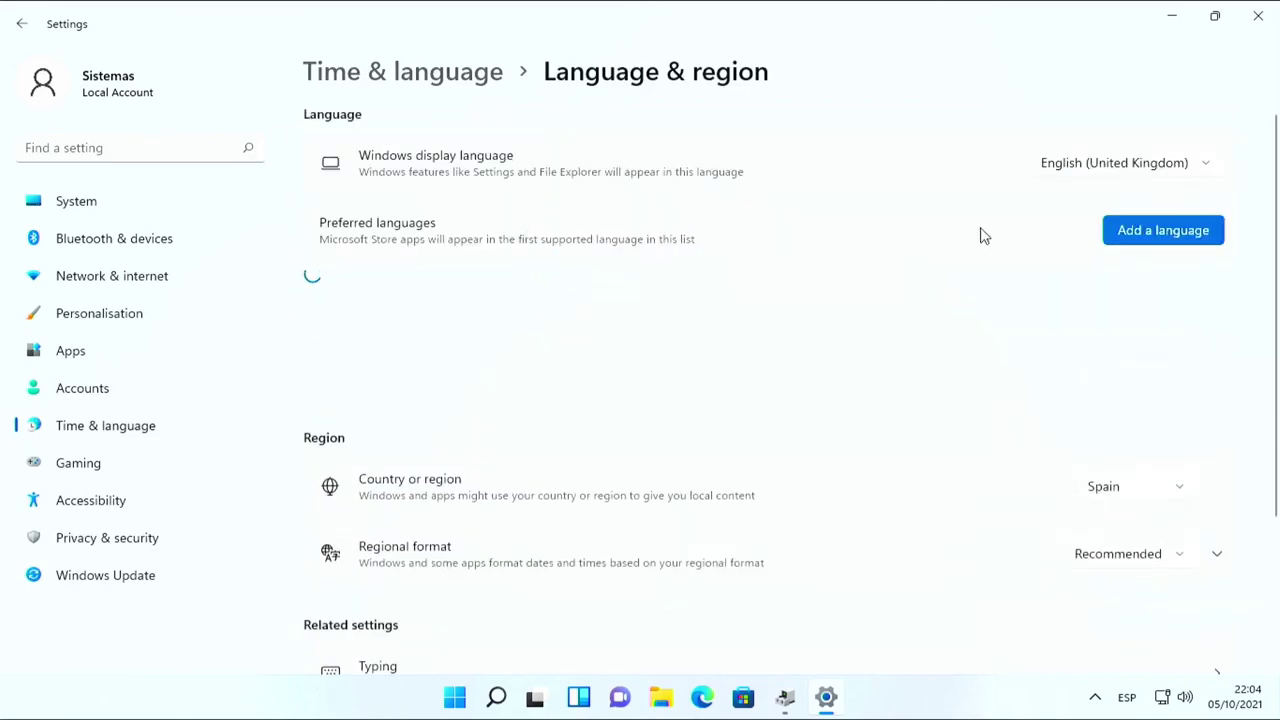
left_click(1108, 165)
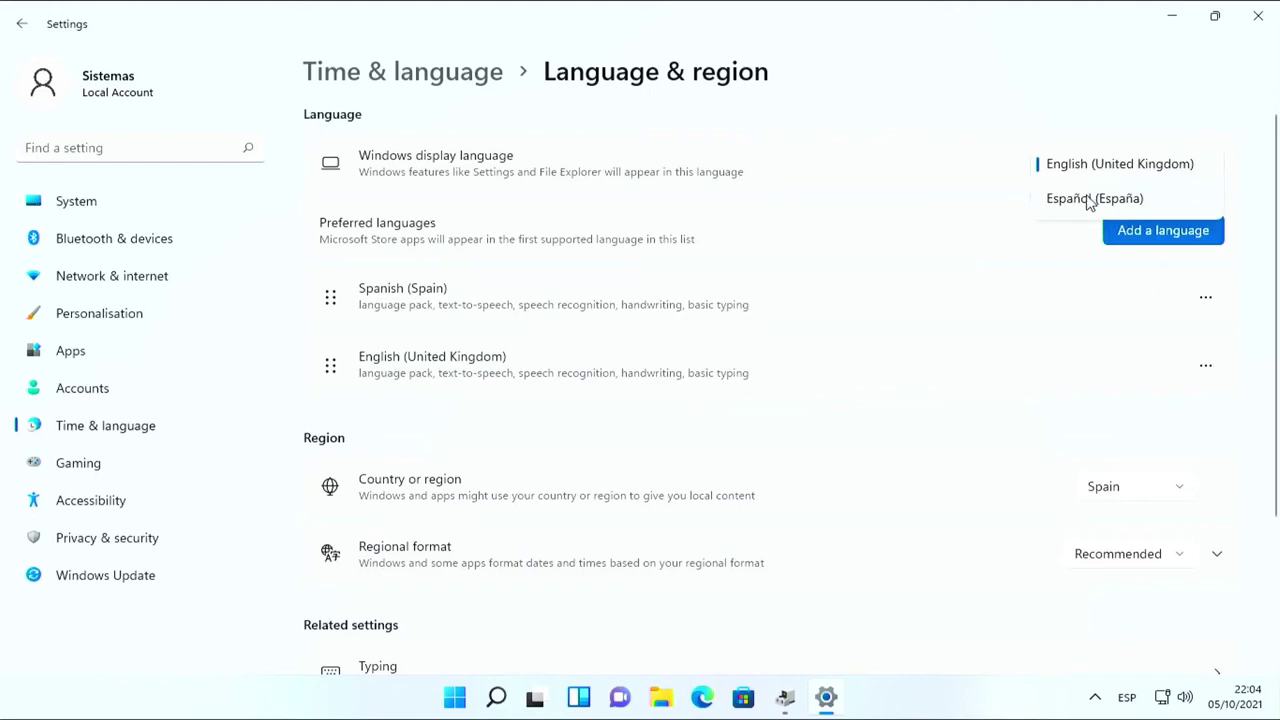
left_click(1091, 200)
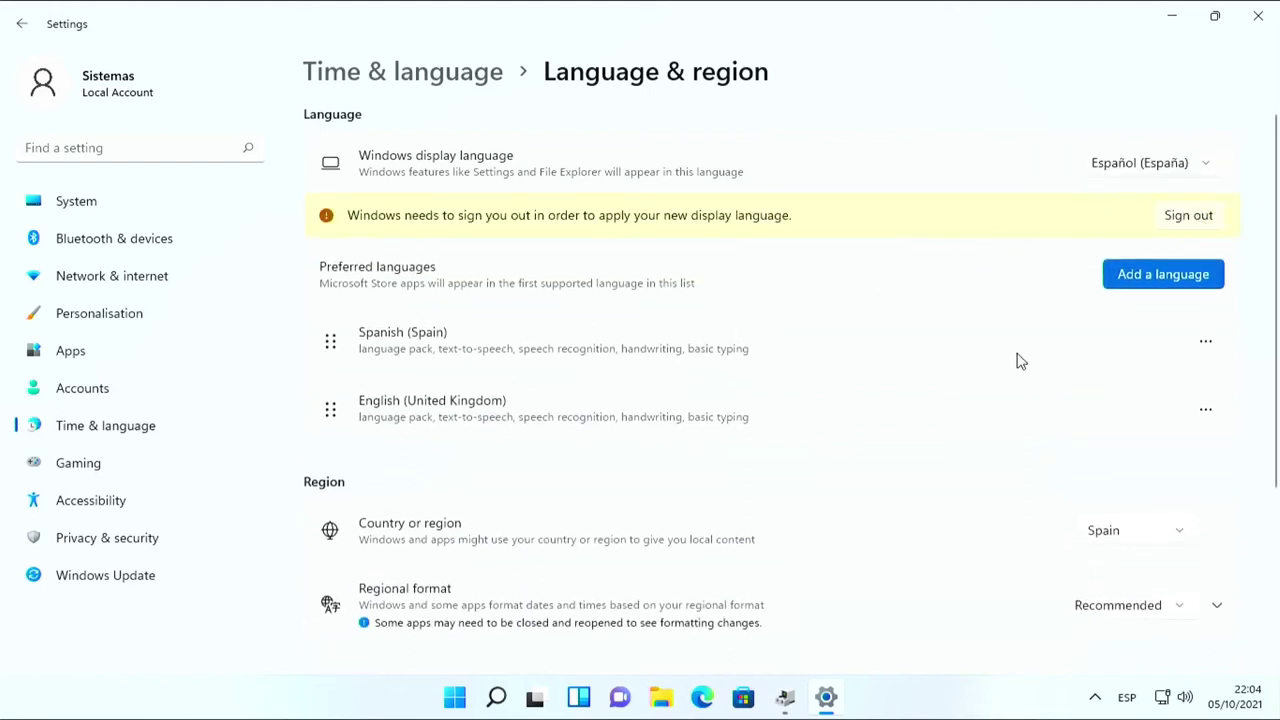
Open the language options for Spanish (Spain) and review its language features and installed keyboards
left_click(1207, 343)
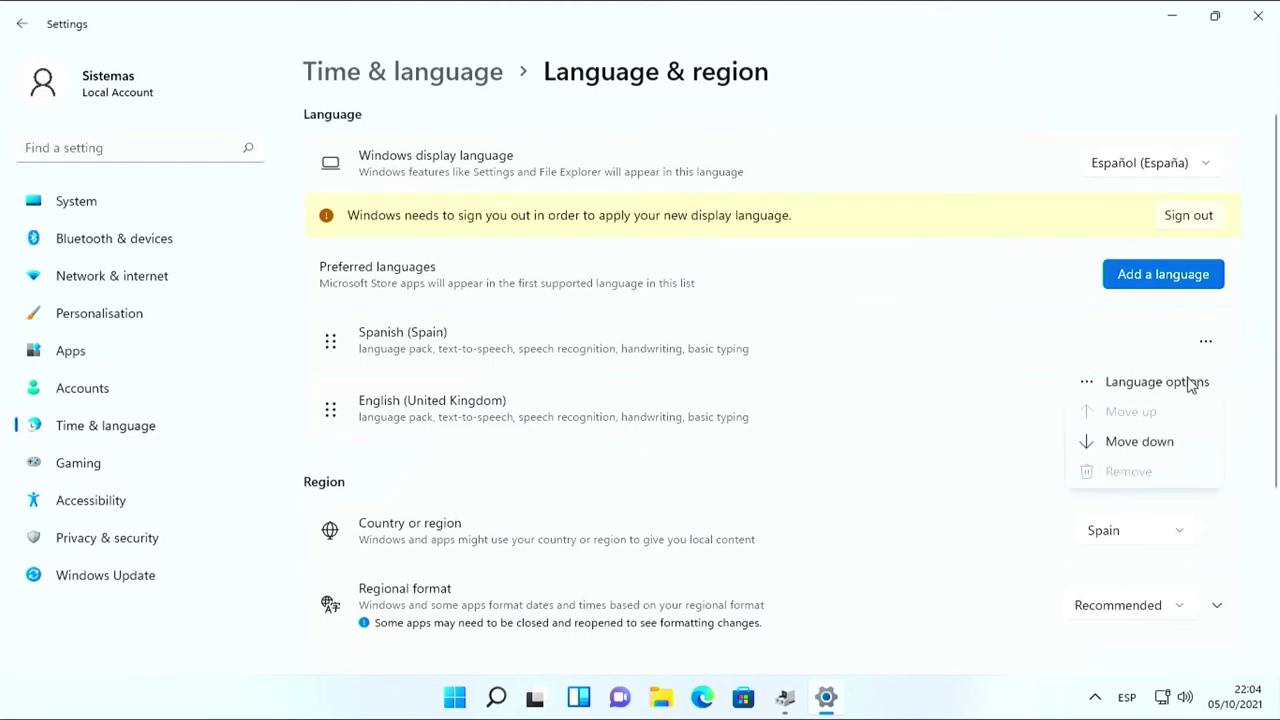
left_click(1181, 386)
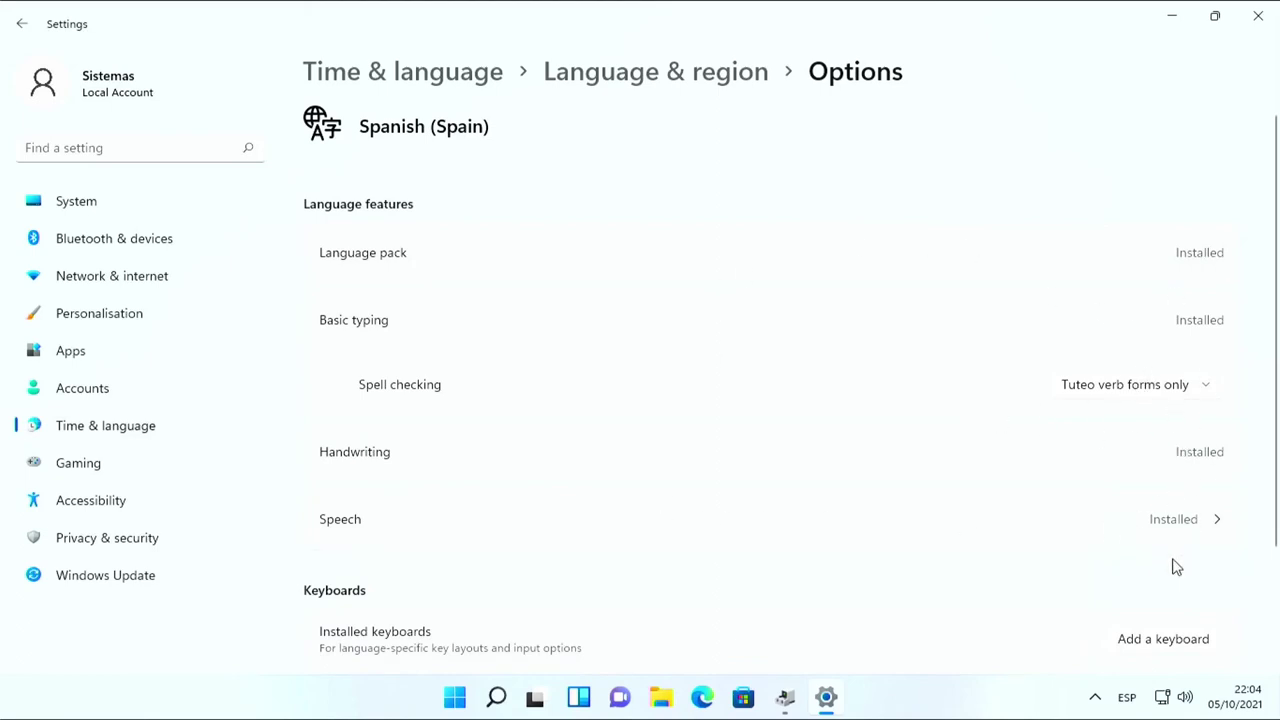
scroll(911, 514, "down", 3)
scroll(513, 330, "up", 2)
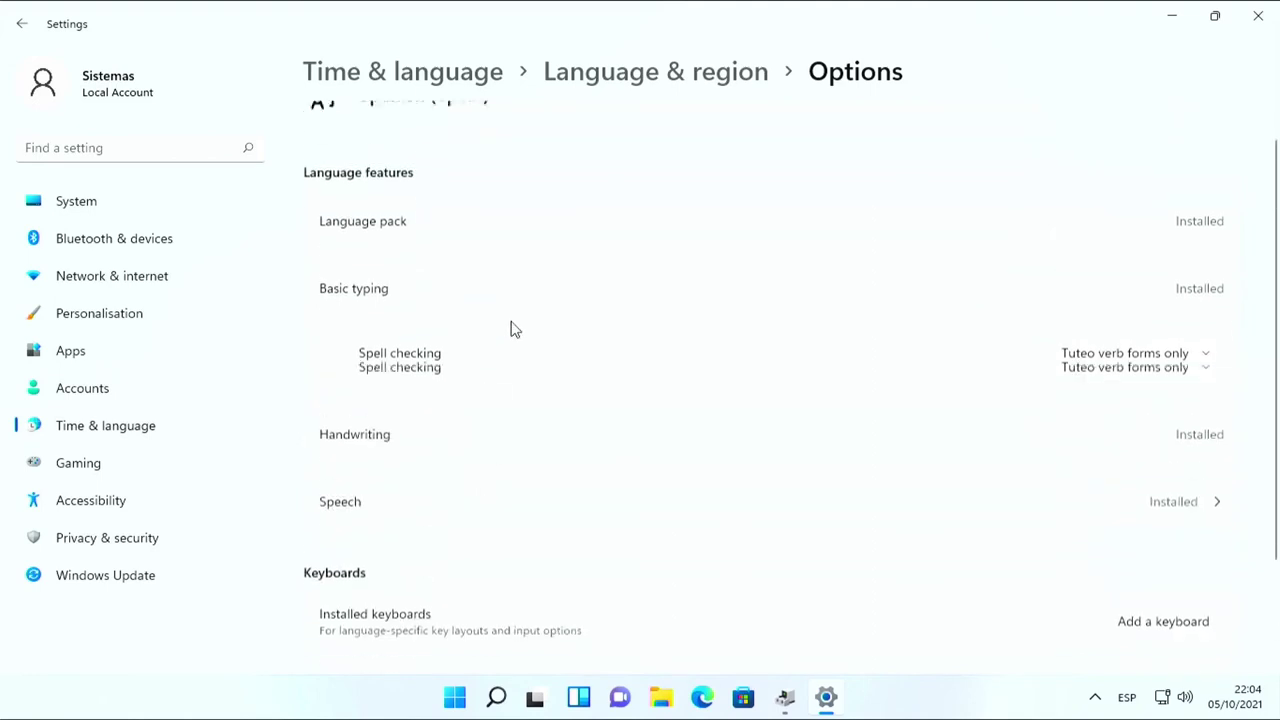
Set the system locale for non-Unicode programs to Spanish (Spain) in the administrative language settings
left_click(90, 426)
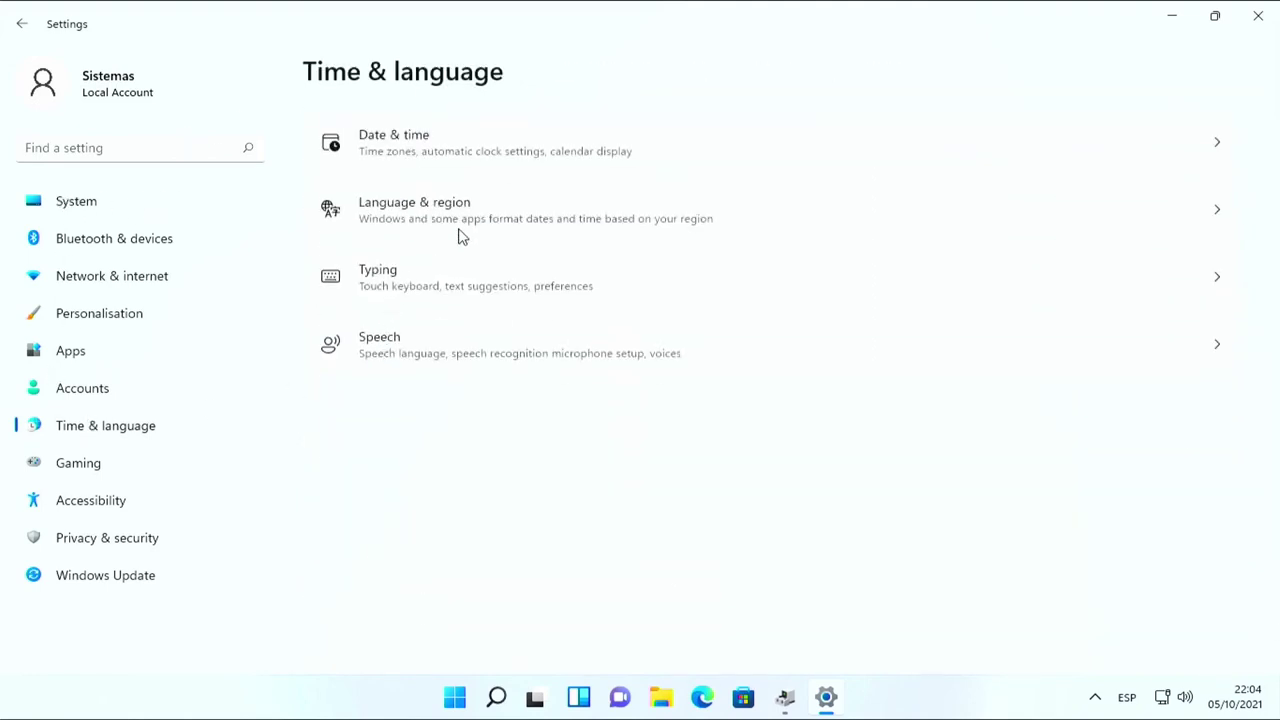
left_click(445, 205)
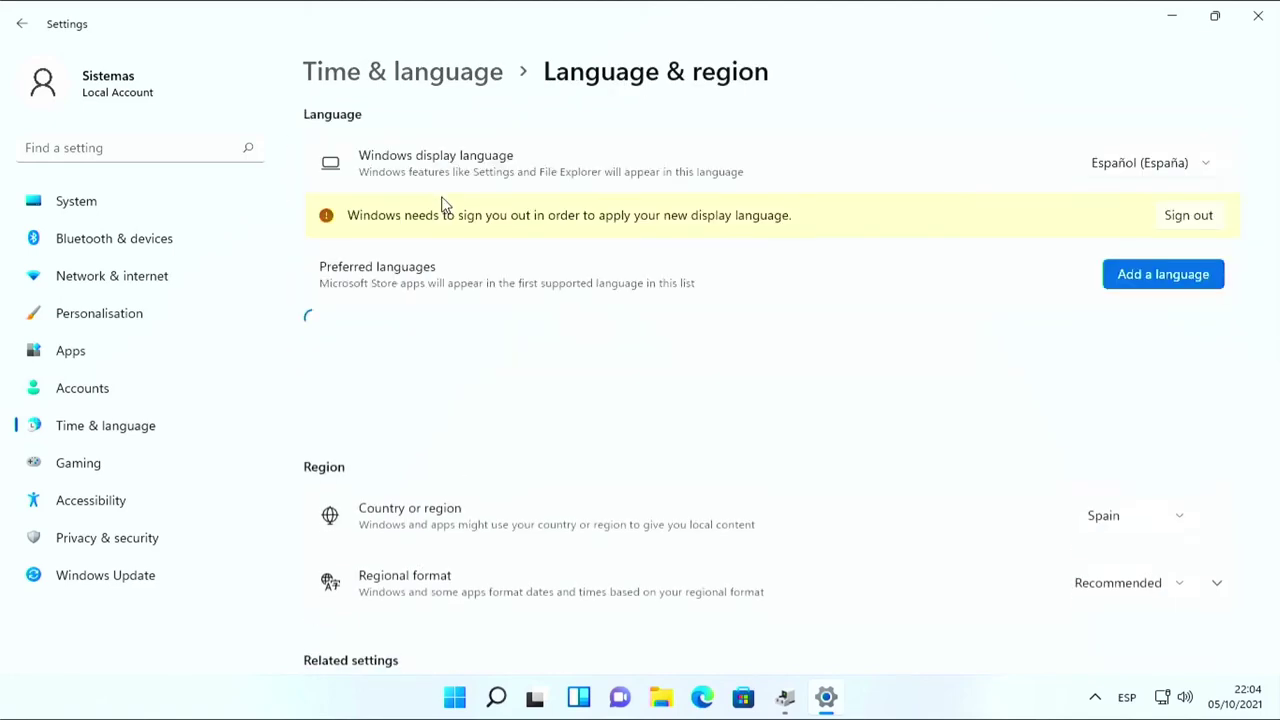
scroll(664, 580, "down", 3)
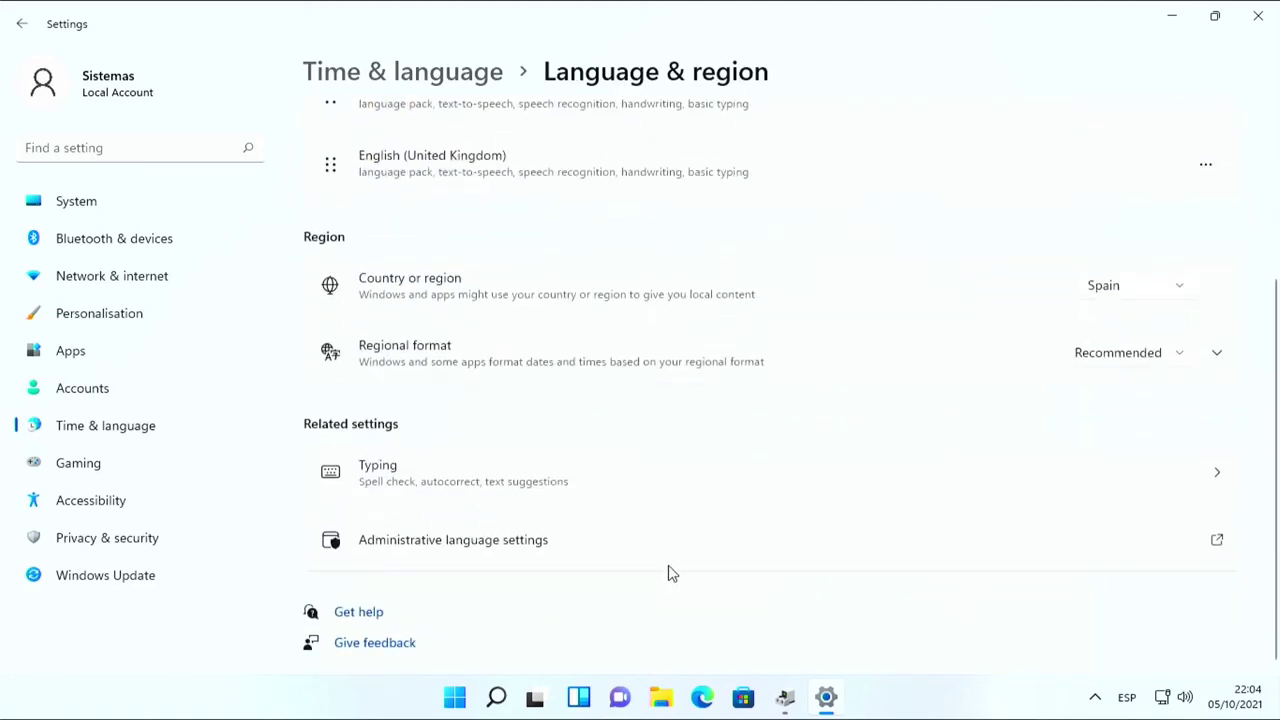
left_click(460, 545)
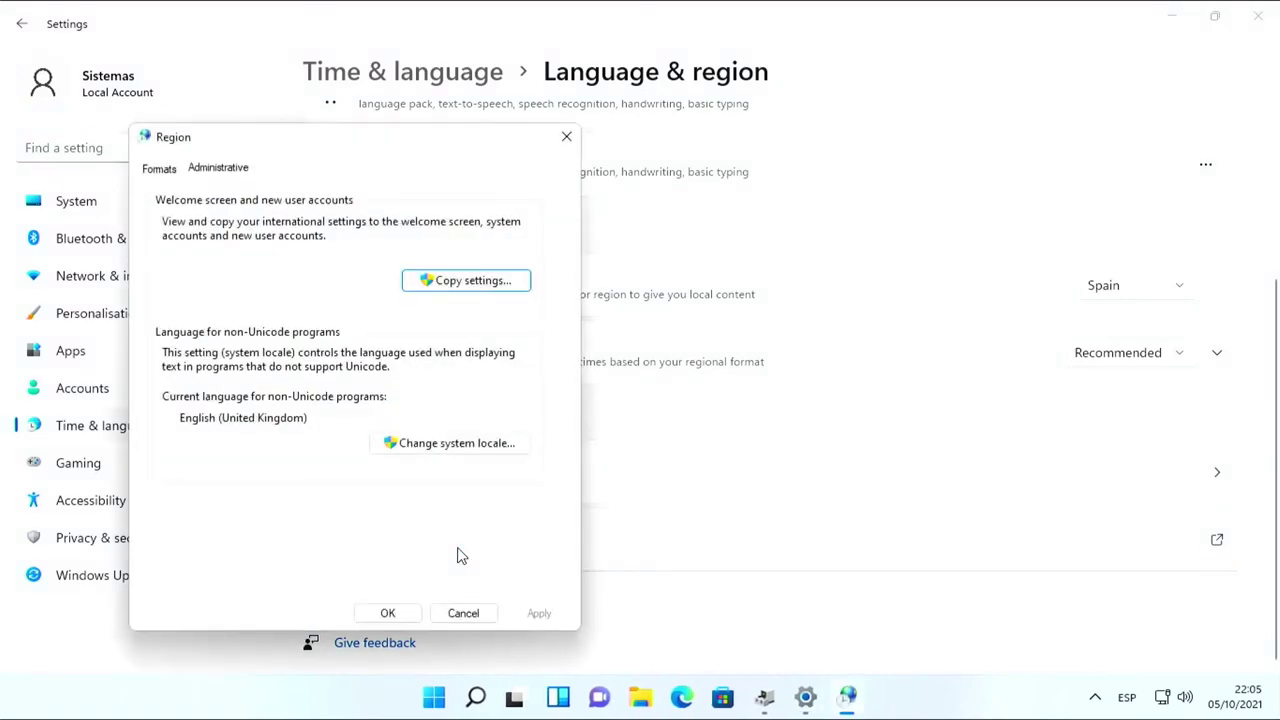
left_click(412, 443)
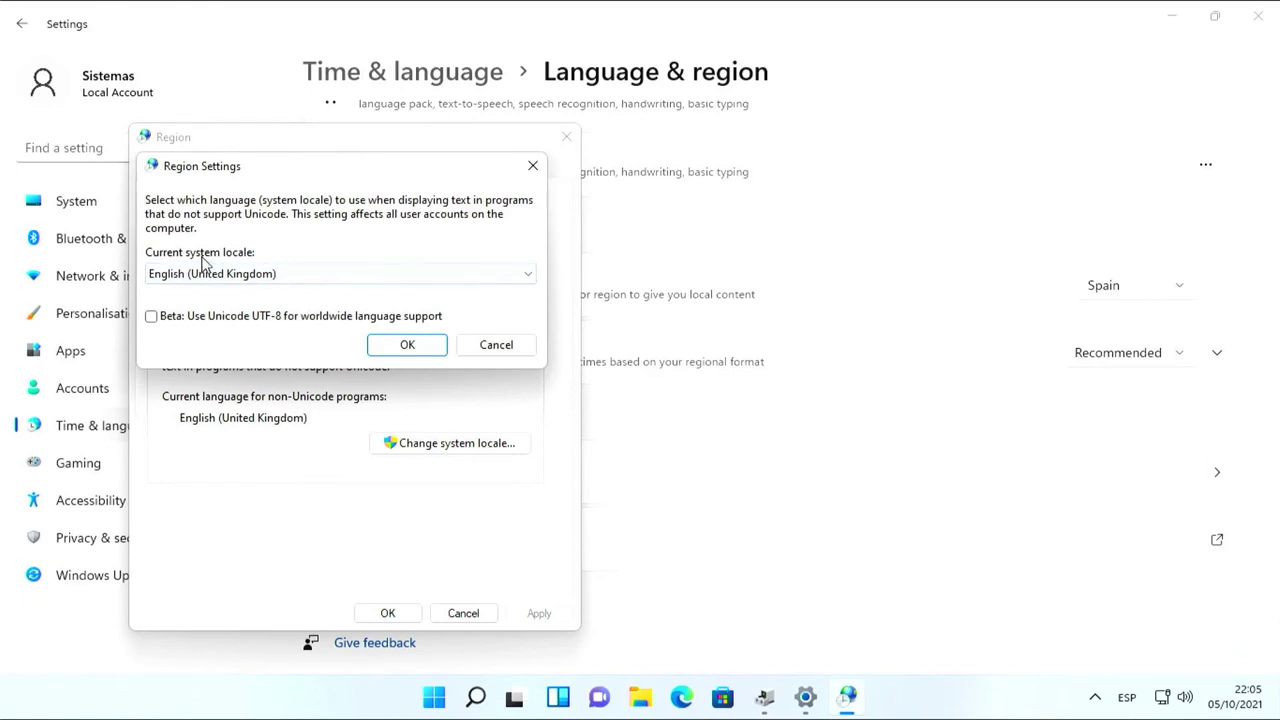
left_click(306, 276)
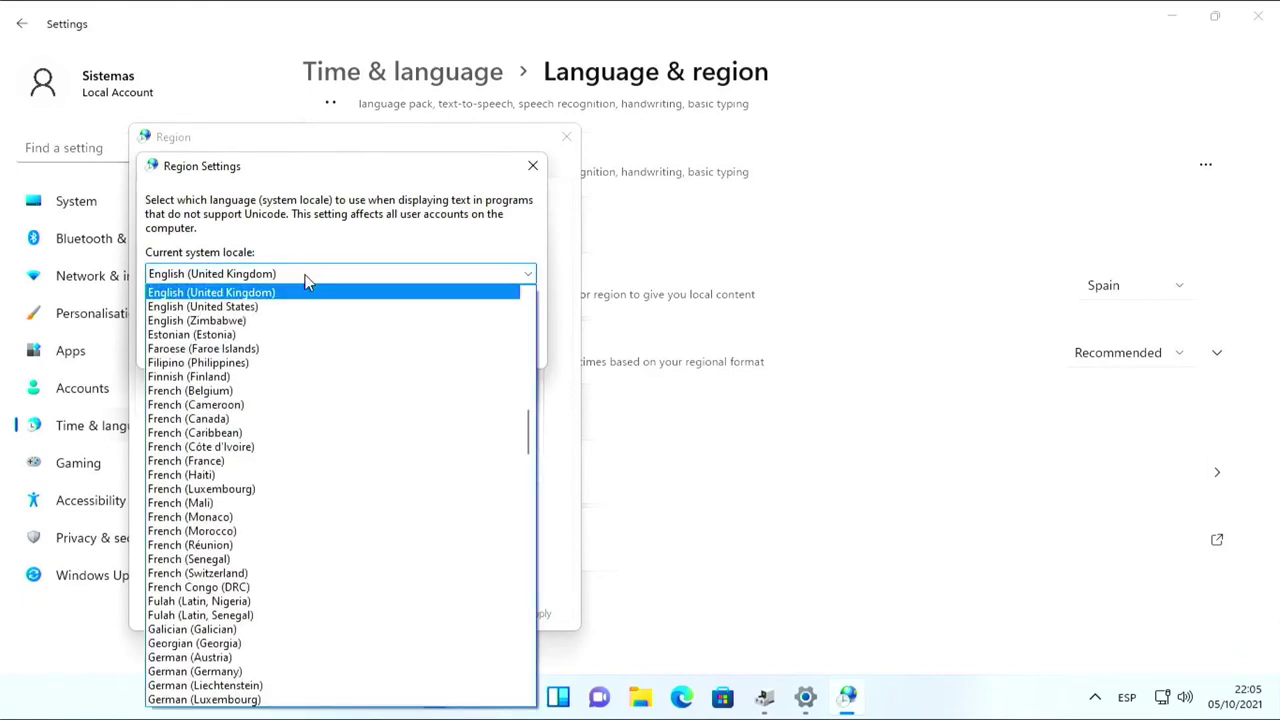
type("sp")
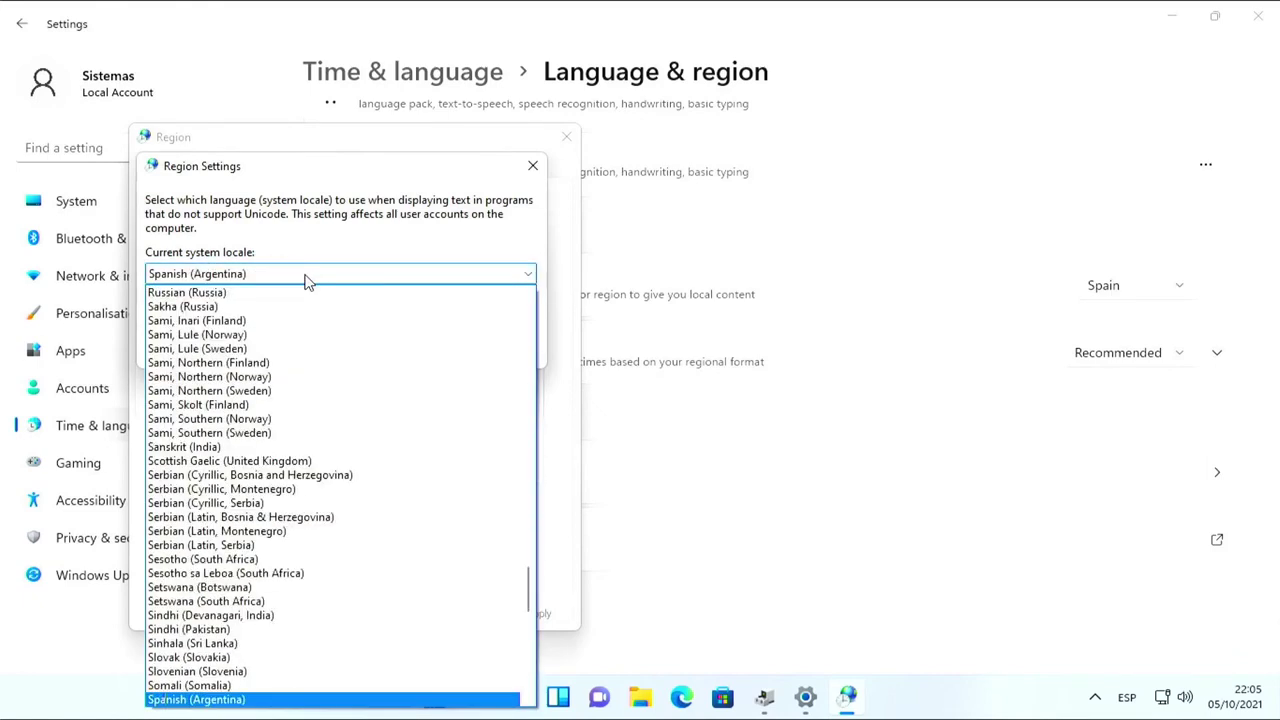
scroll(360, 640, "down", 7)
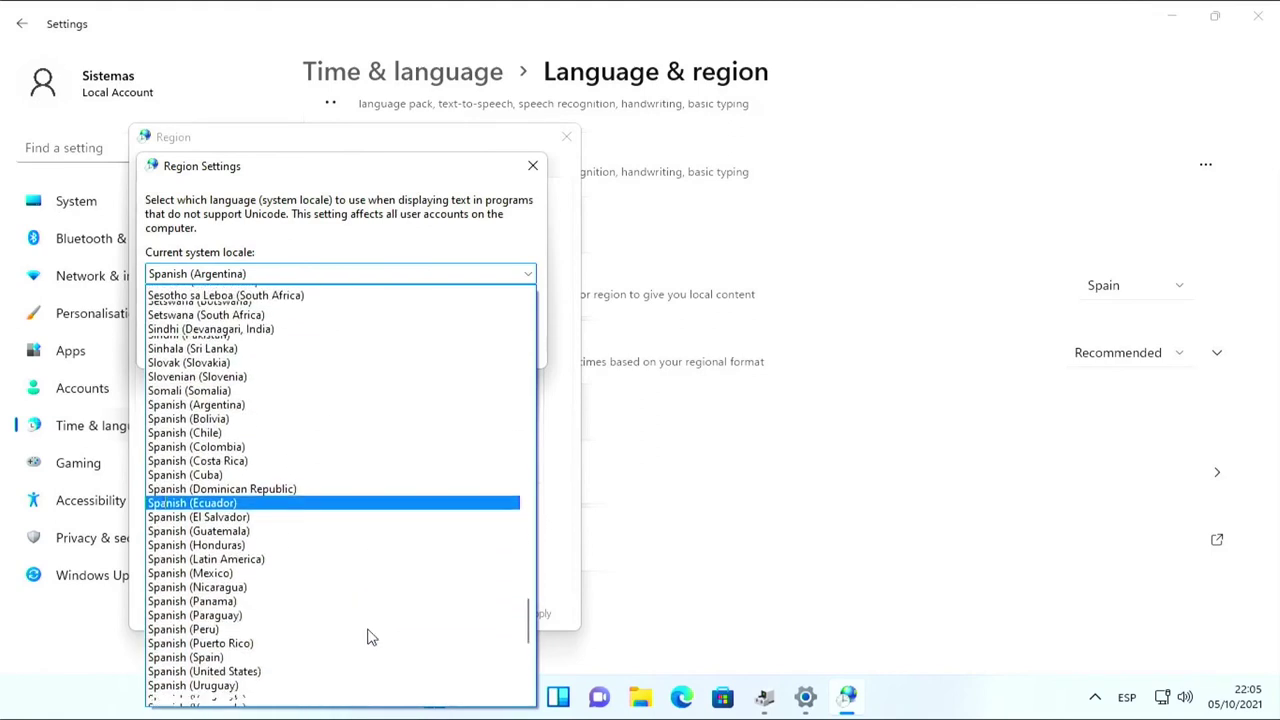
left_click(299, 659)
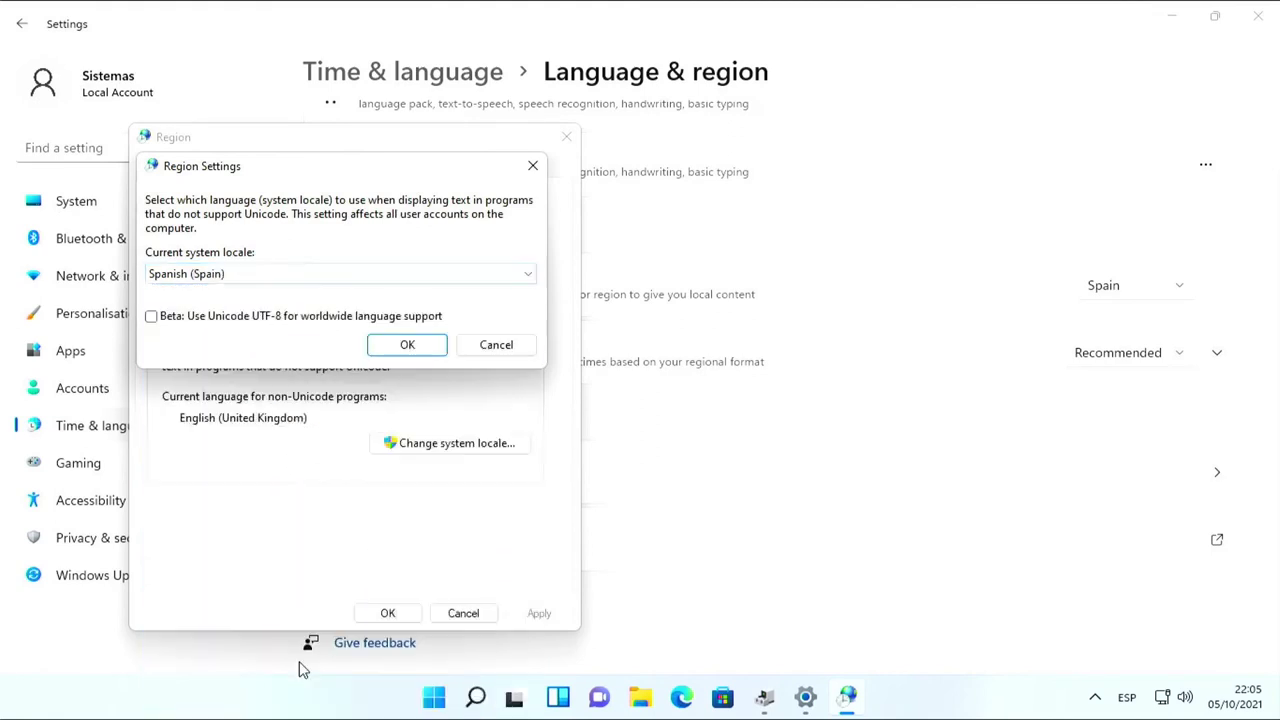
left_click(420, 345)
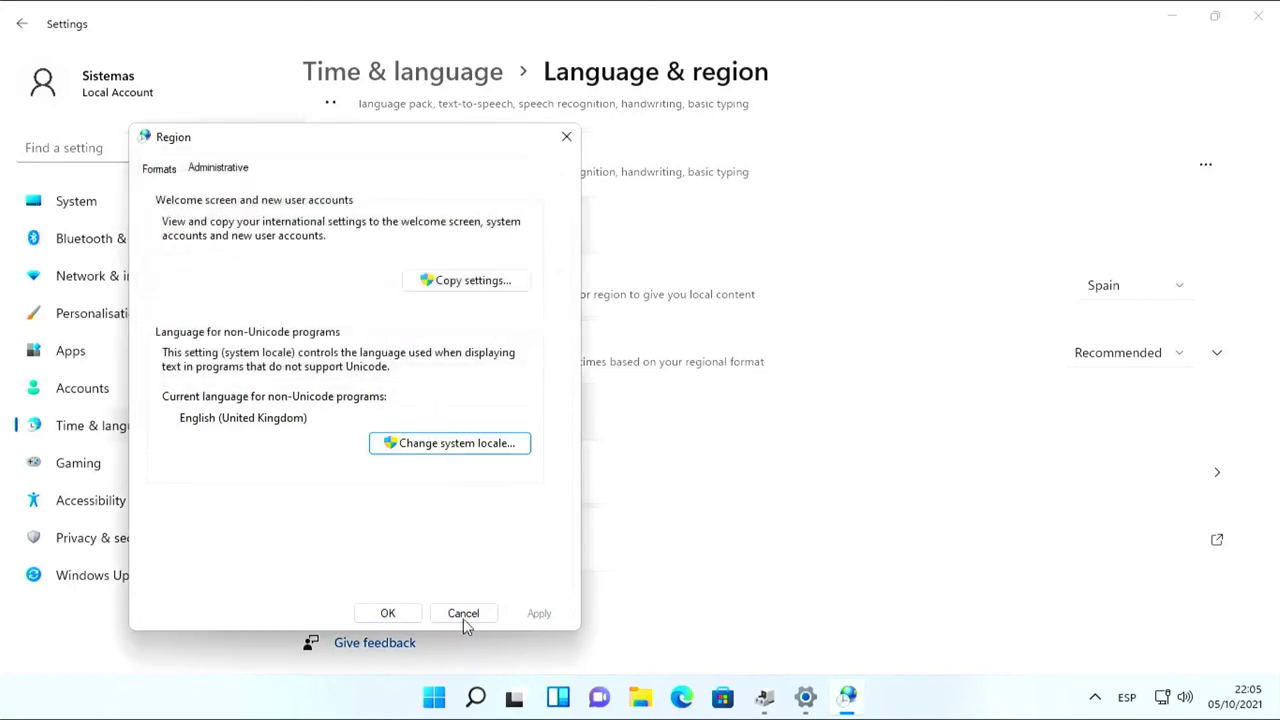
Review the date and time formats and administrative options in the Region dialog, and accept the dialog
left_click(170, 172)
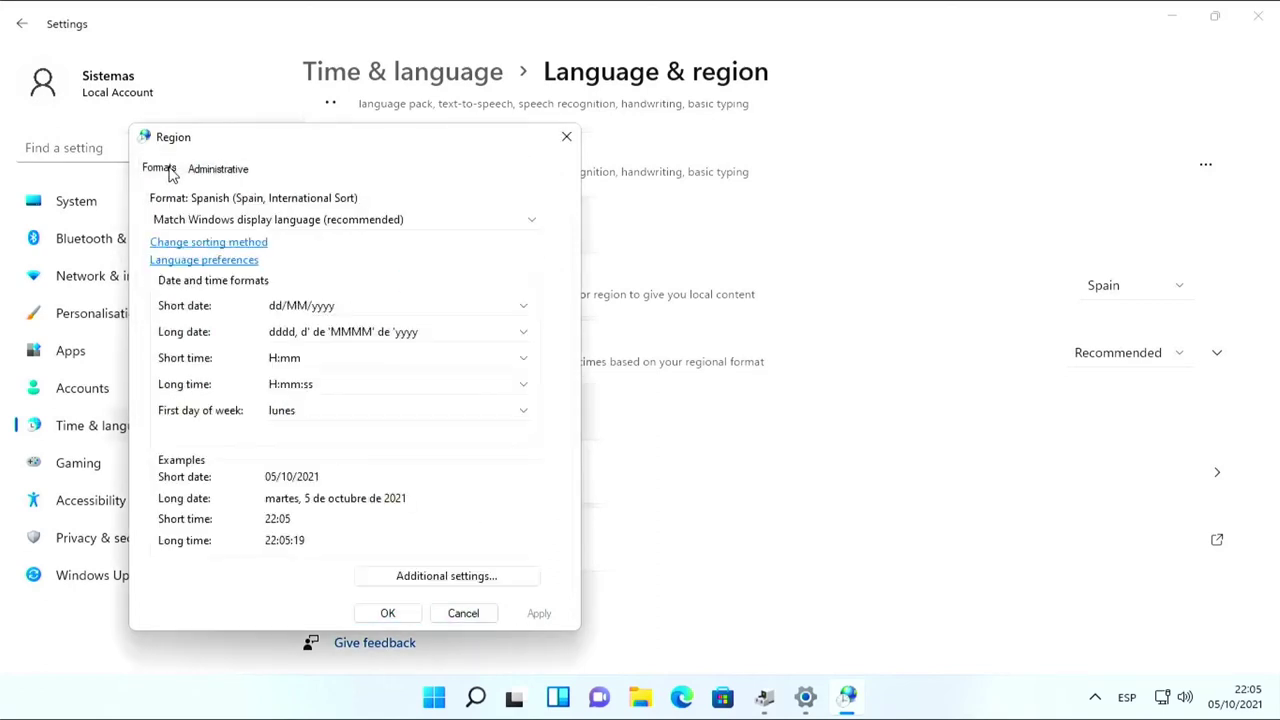
left_click(218, 170)
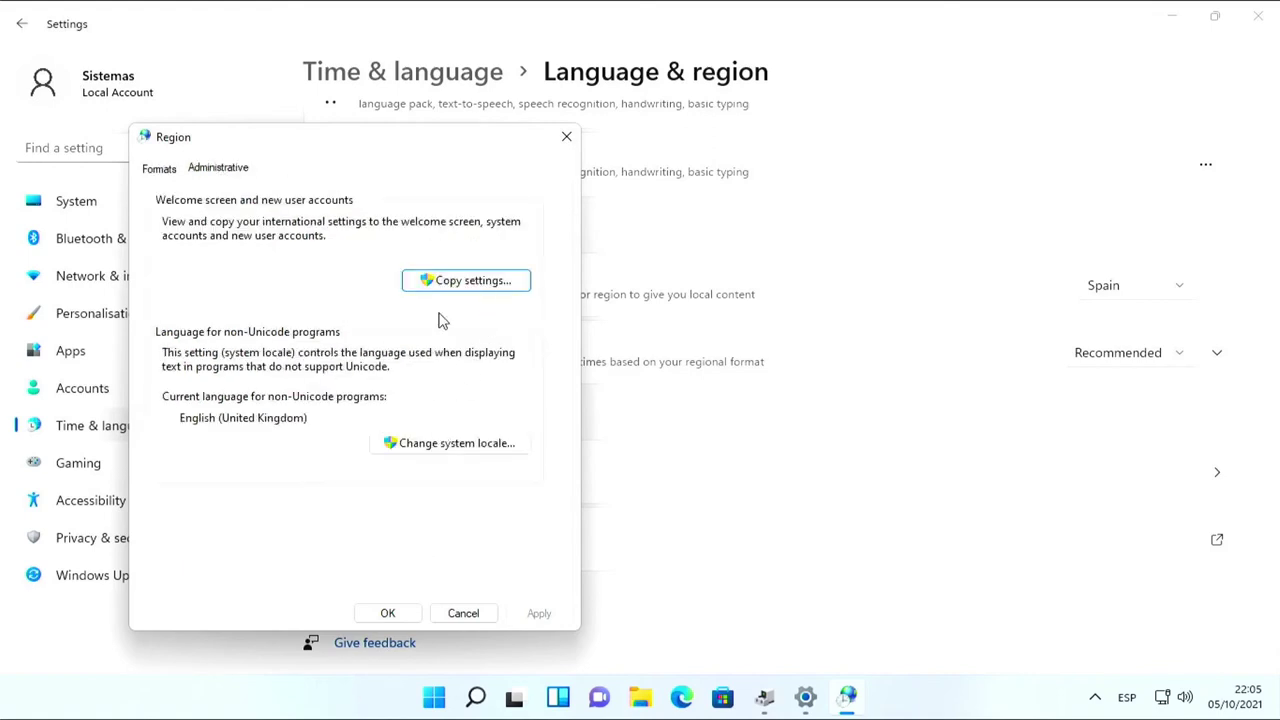
left_click(390, 612)
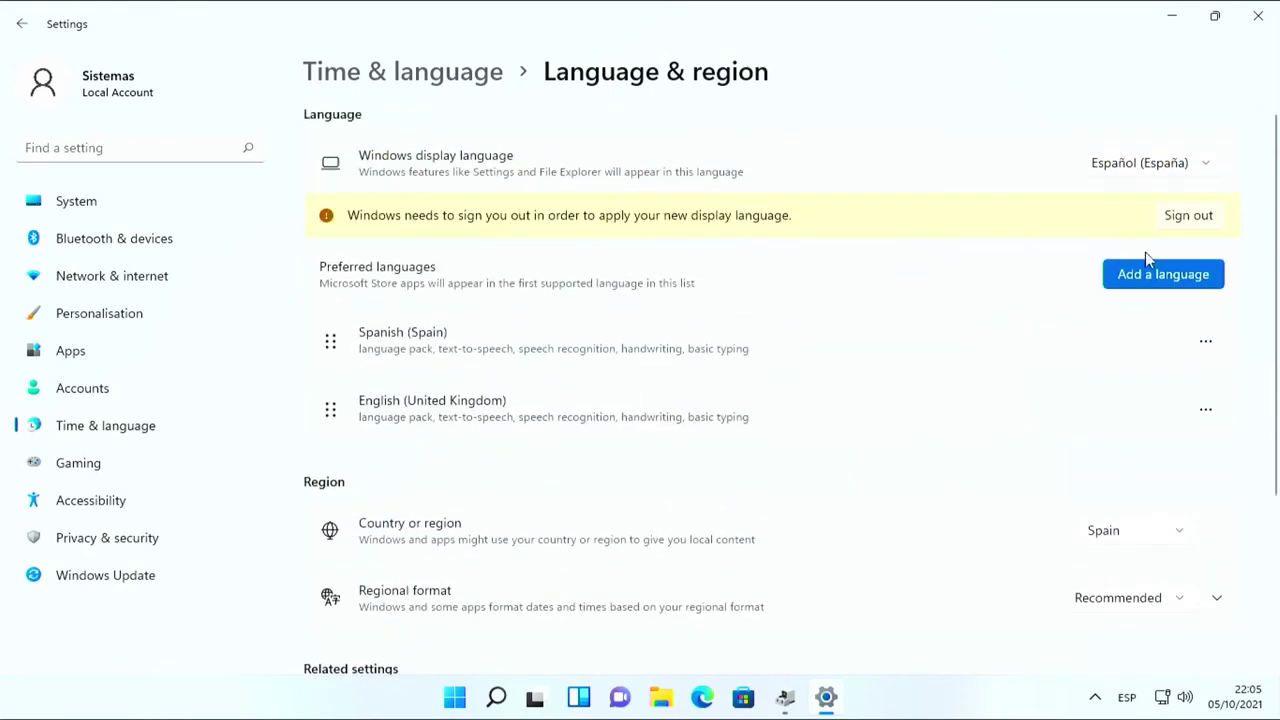
Search automatically for Multimedia Controller drivers from Device Manager, continue to Windows Update and check for updates
left_click(1168, 20)
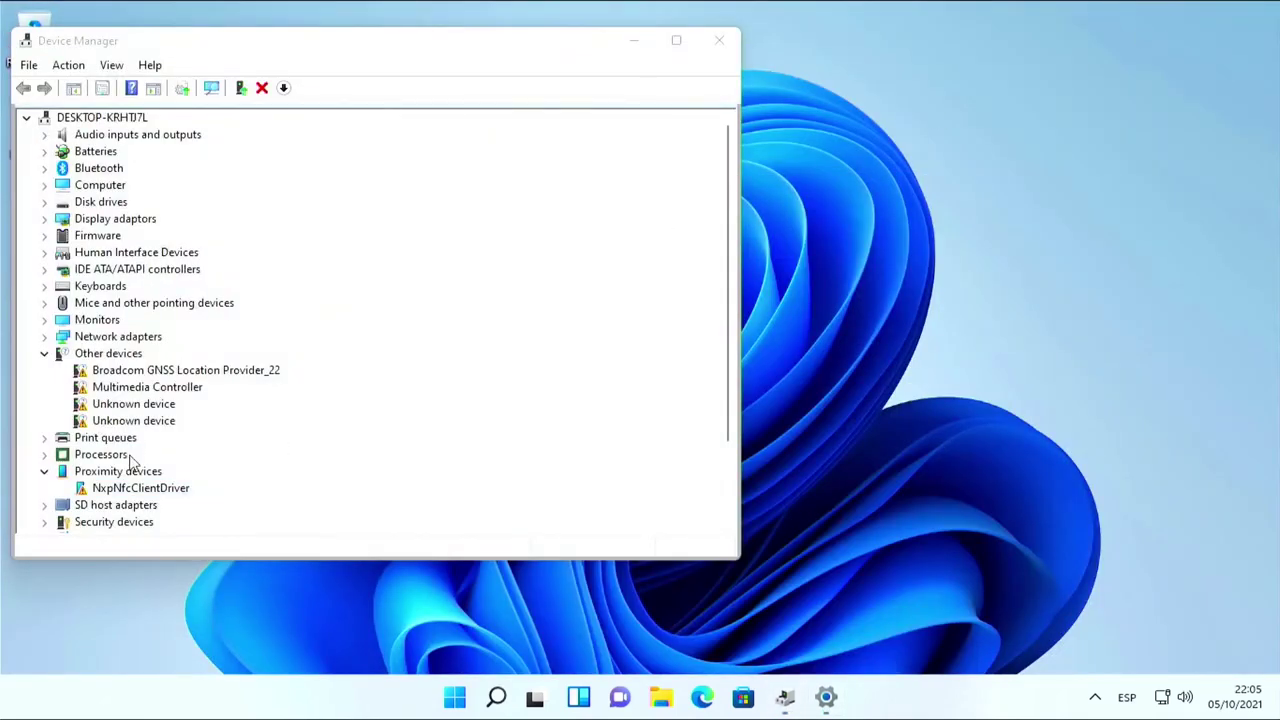
left_click(155, 372)
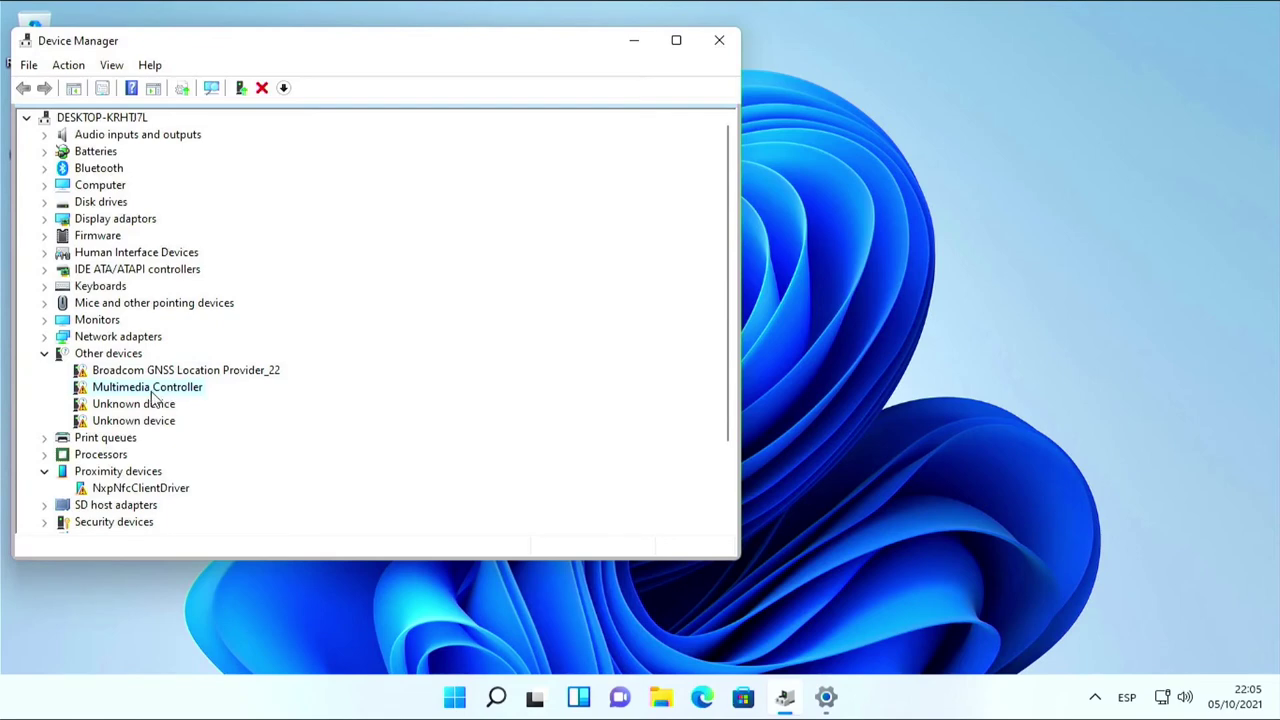
right_click(150, 389)
left_click(228, 404)
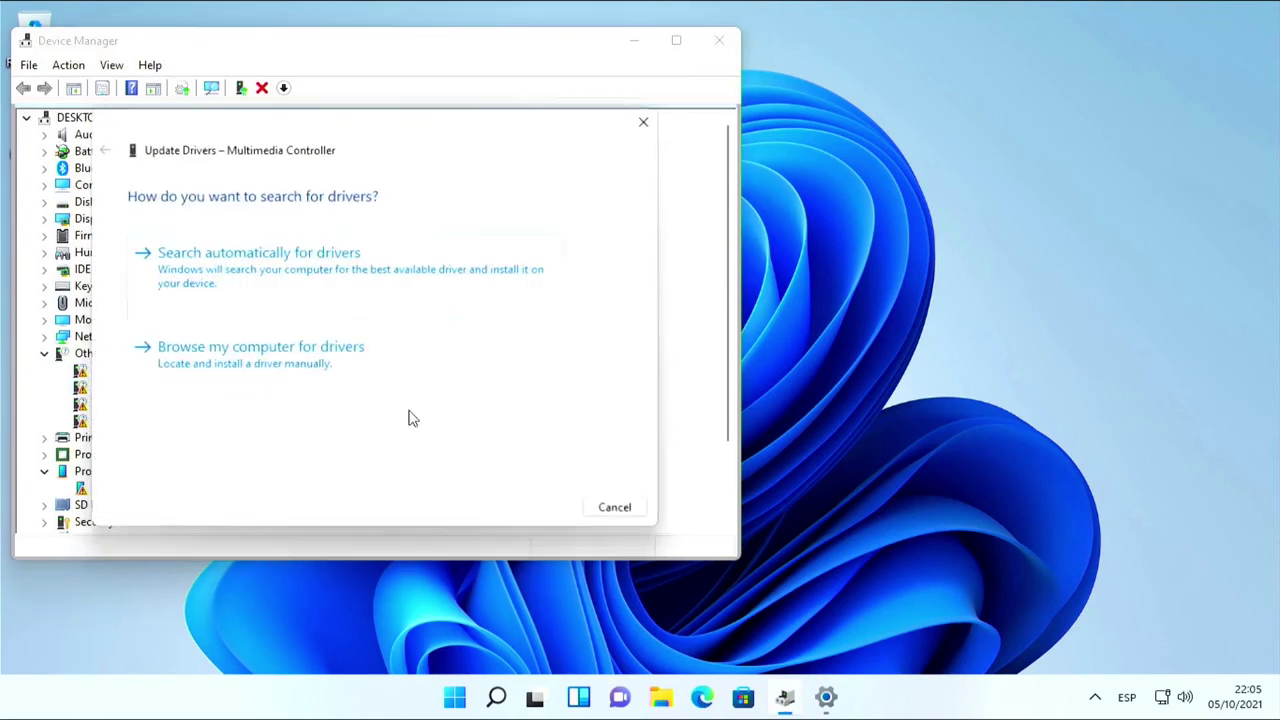
left_click(307, 366)
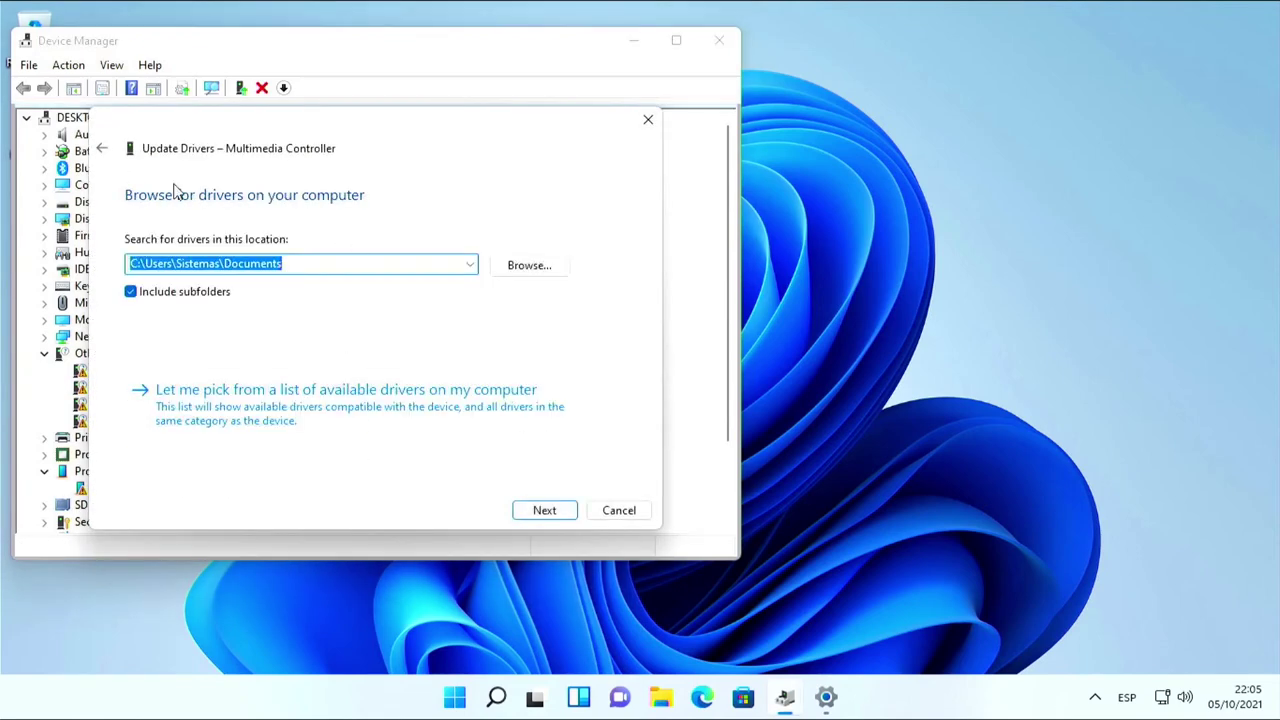
left_click(103, 148)
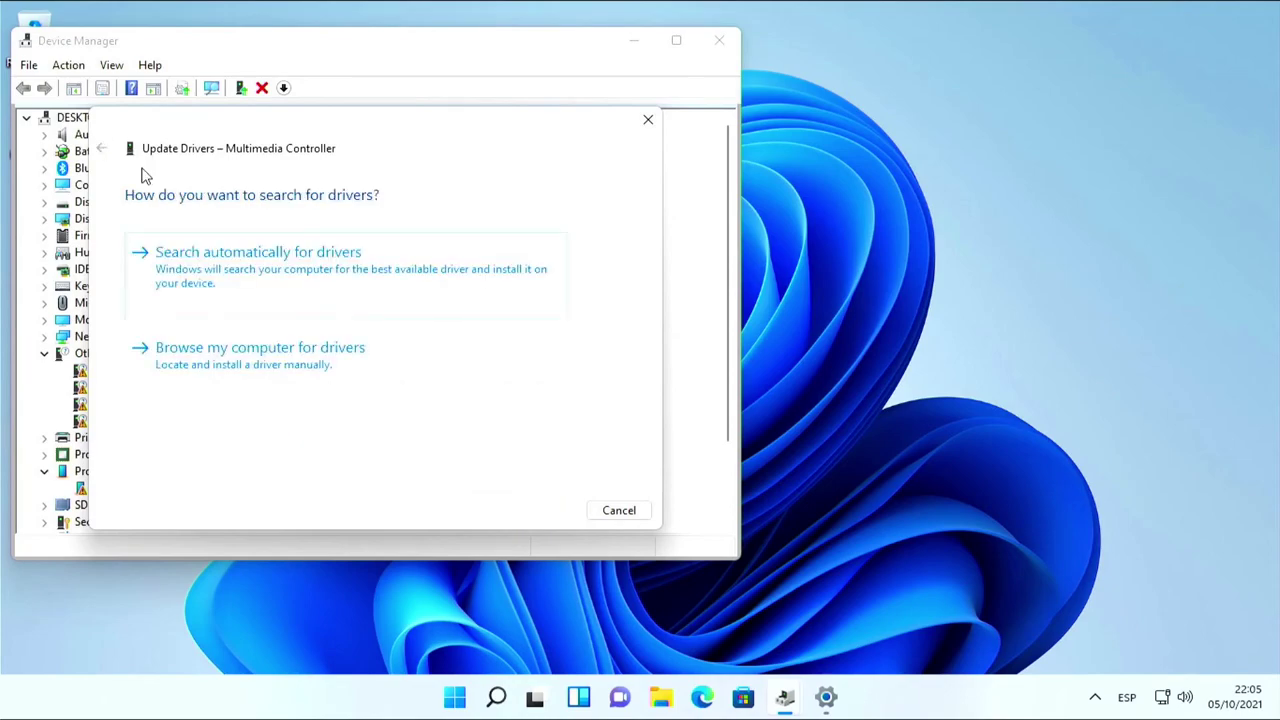
left_click(203, 262)
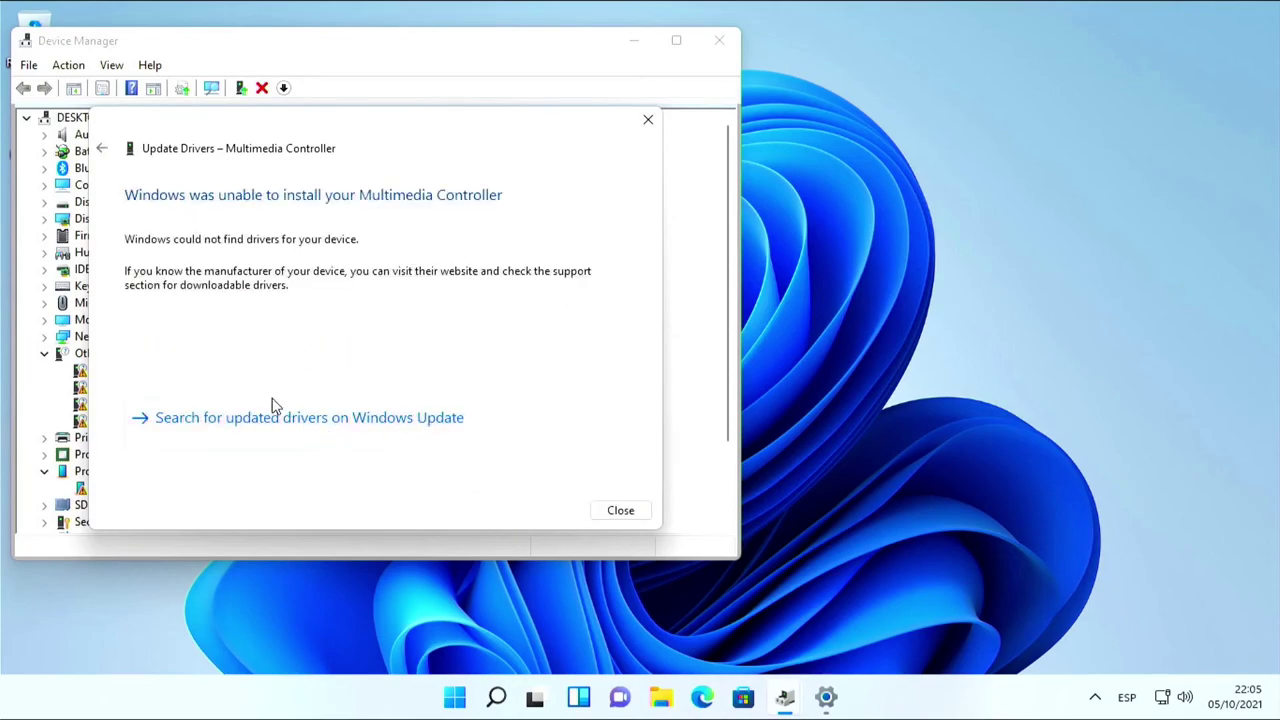
left_click(270, 418)
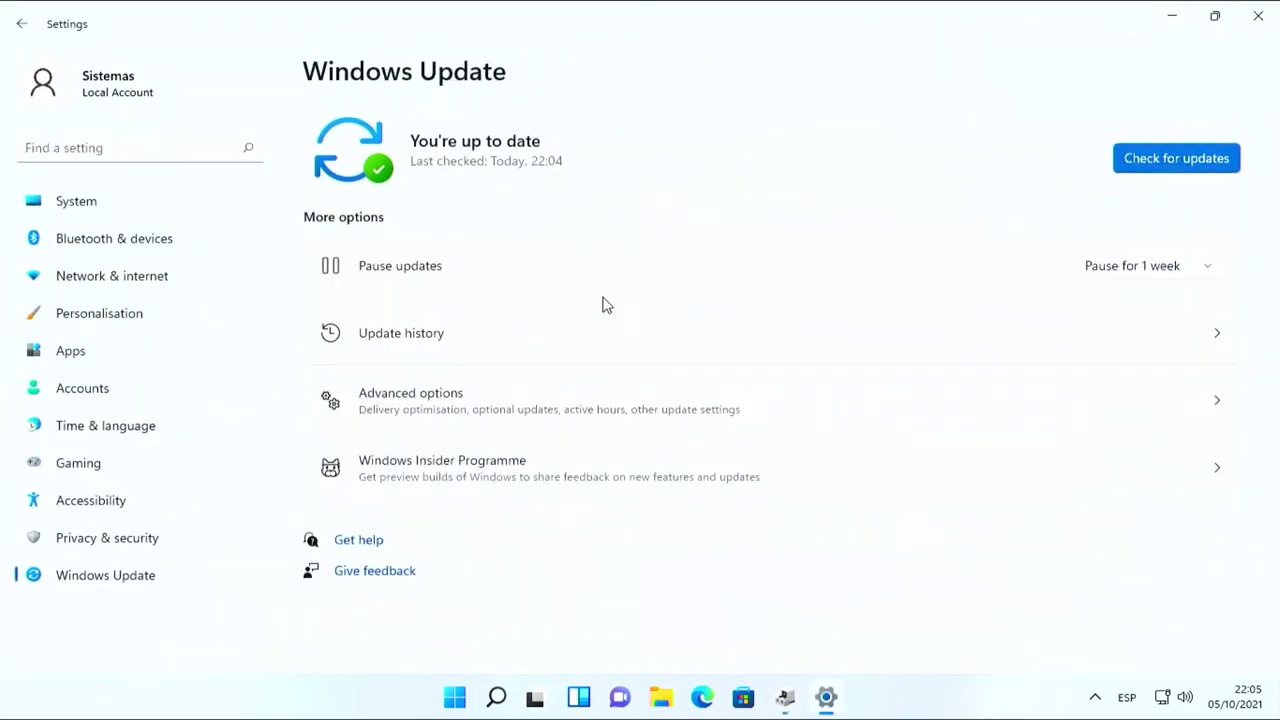
left_click(1155, 162)
Download and install the optional Broadcom Corporation Sensor driver update 20.21.8778.18 from the advanced update options
left_click(514, 420)
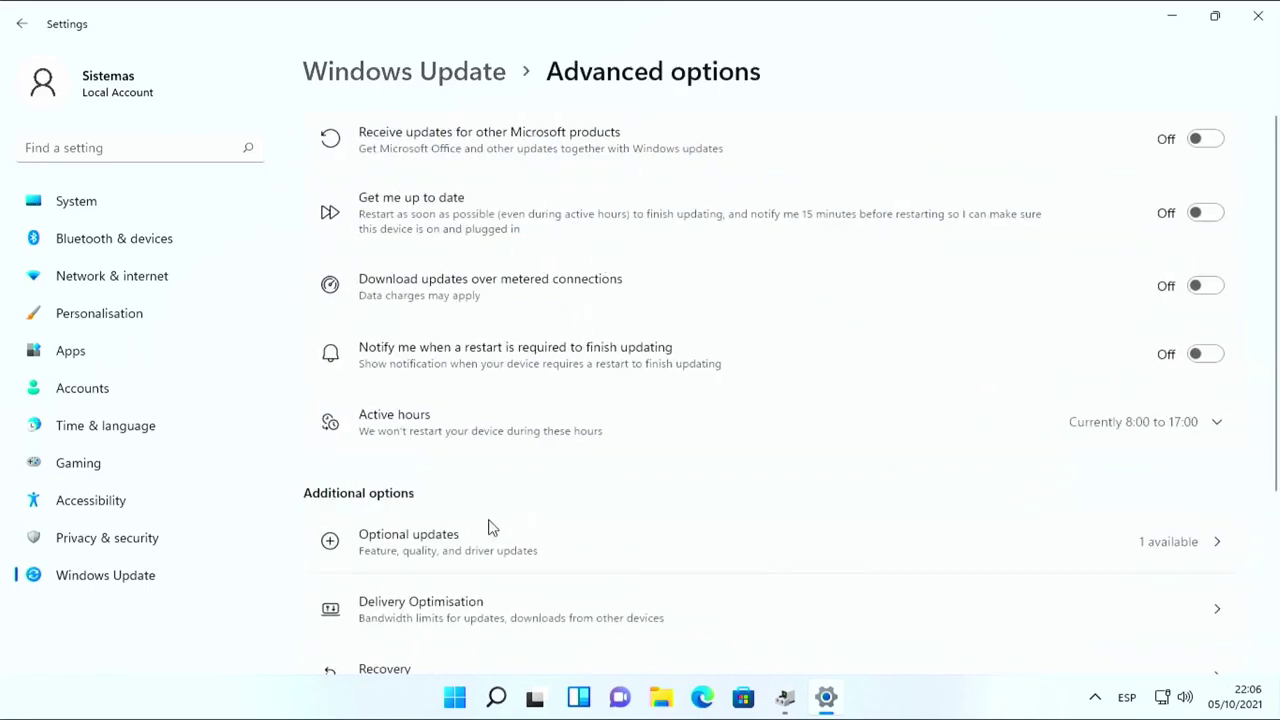
left_click(474, 549)
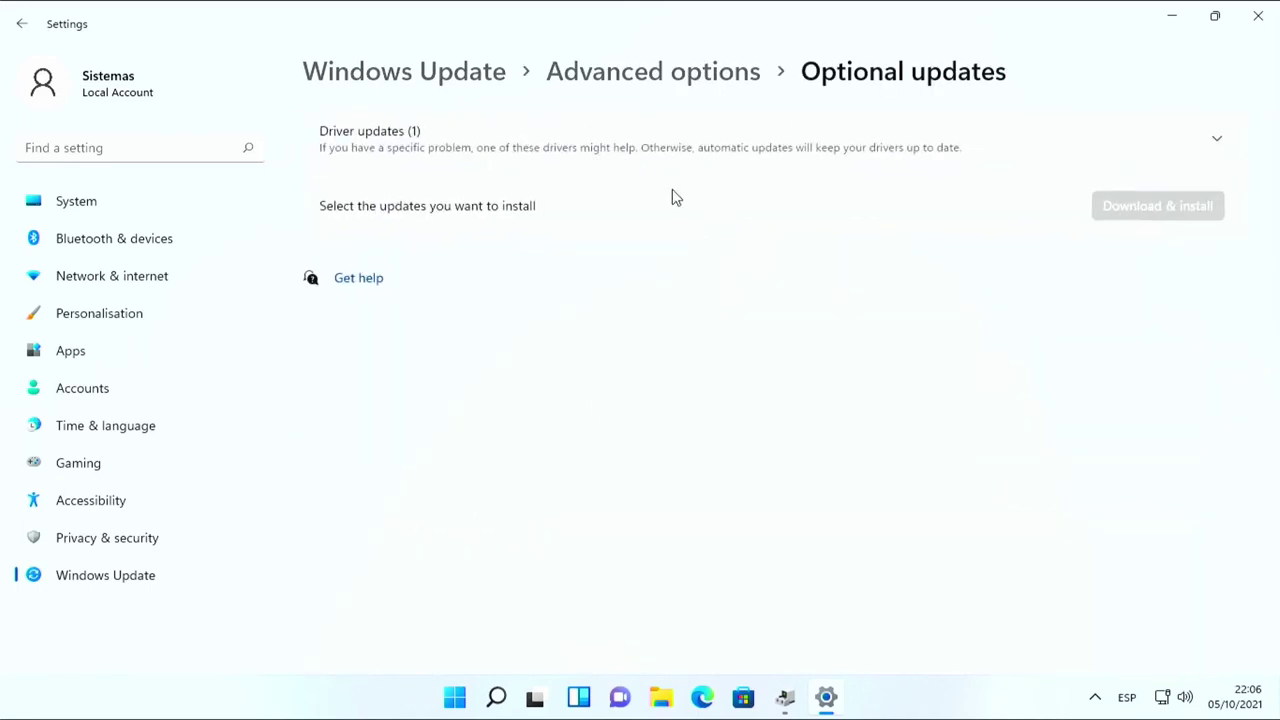
left_click(1071, 145)
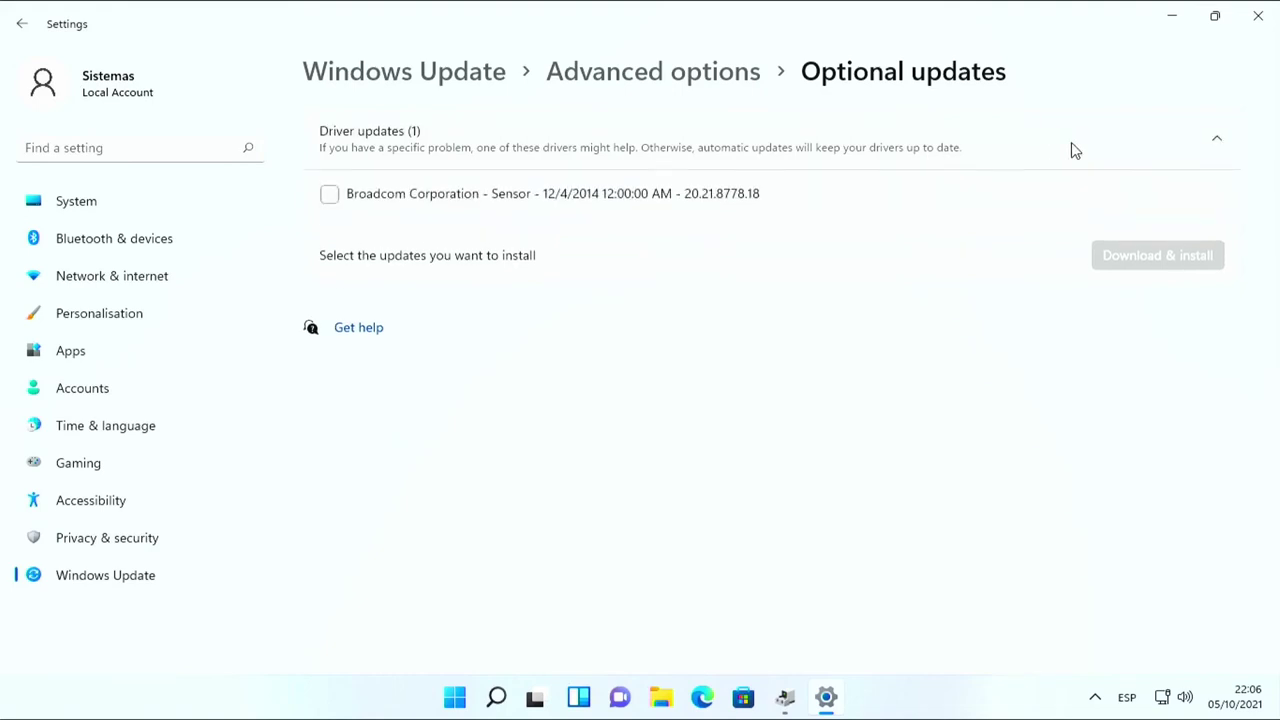
left_click(403, 200)
left_click(1161, 251)
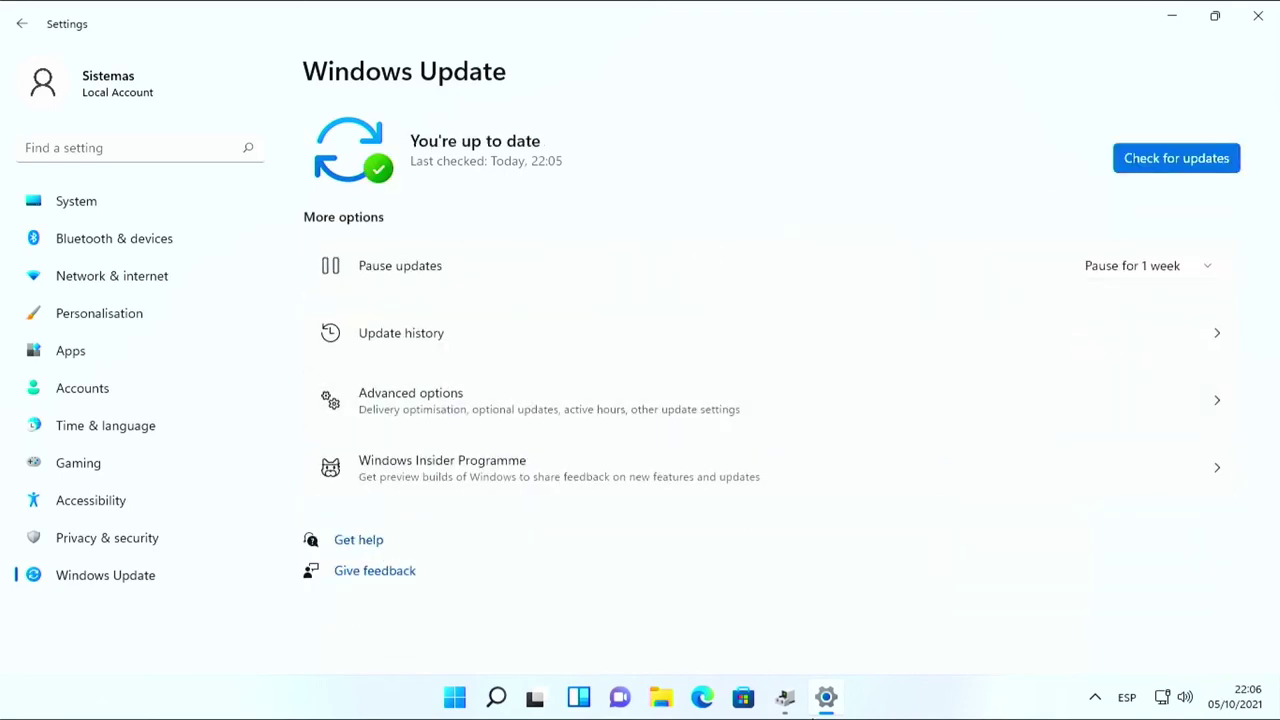
Switch to Device Manager, expand Sensors to check the Broadcom geolocation sensor, and go through the remaining entries under Other devices
left_click(788, 700)
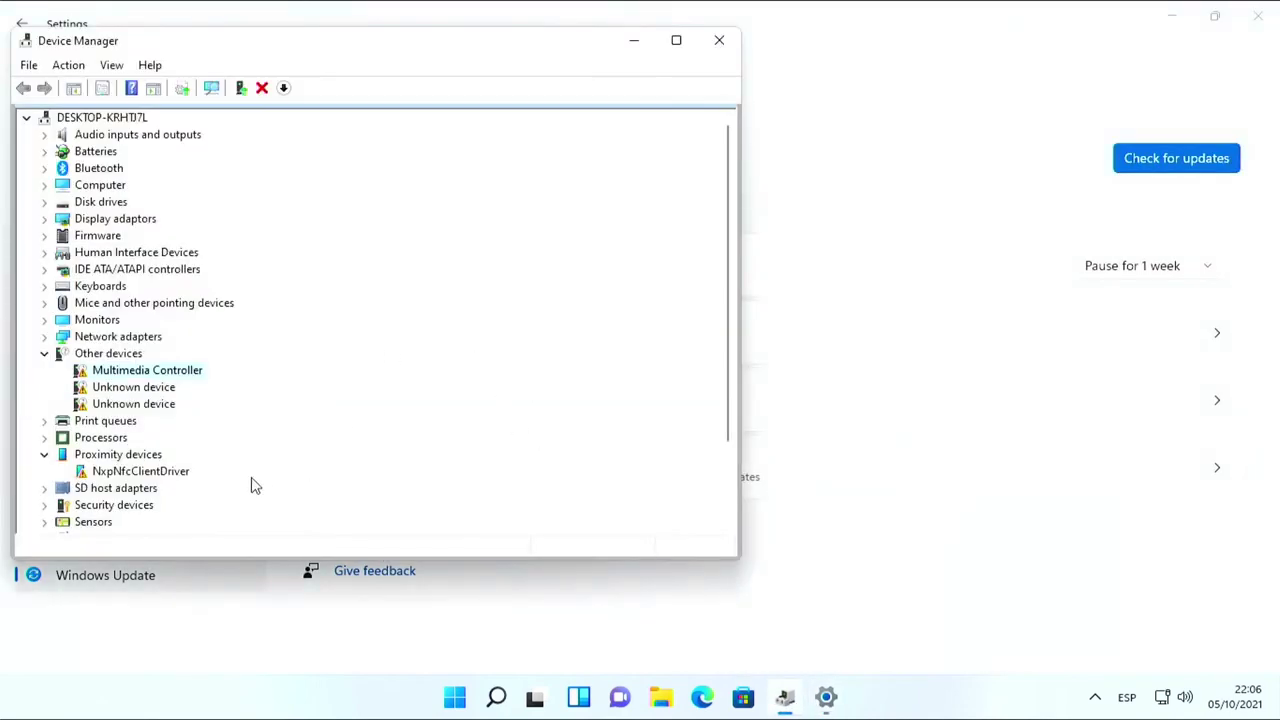
left_click(46, 522)
left_click(166, 524)
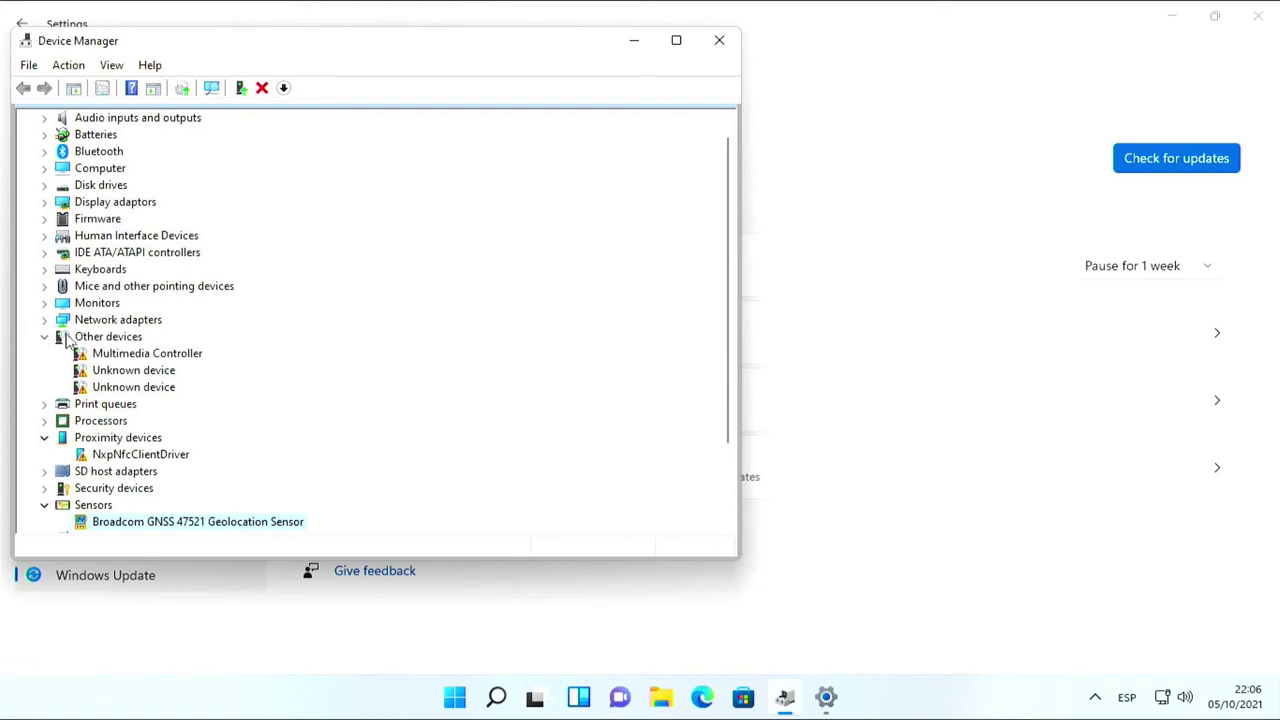
left_click(120, 358)
left_click(127, 374)
left_click(127, 390)
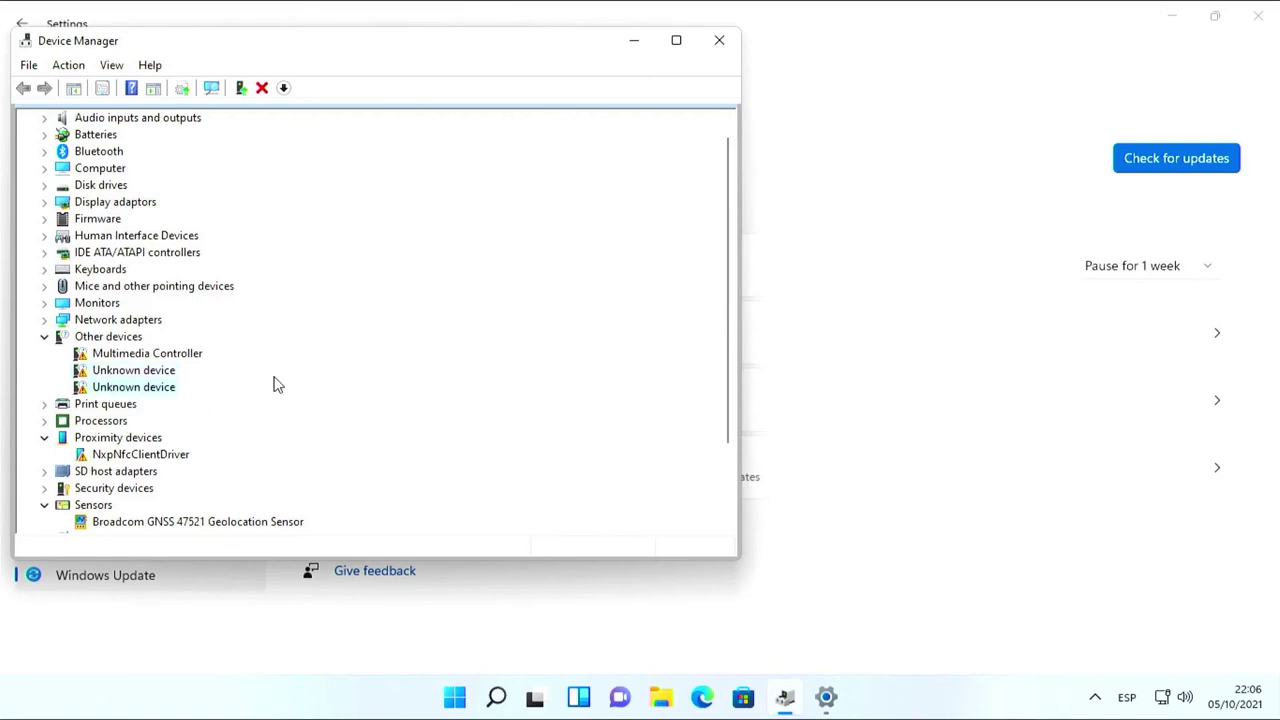
View the device instance path of the second Unknown device in its property details
right_click(112, 390)
left_click(186, 496)
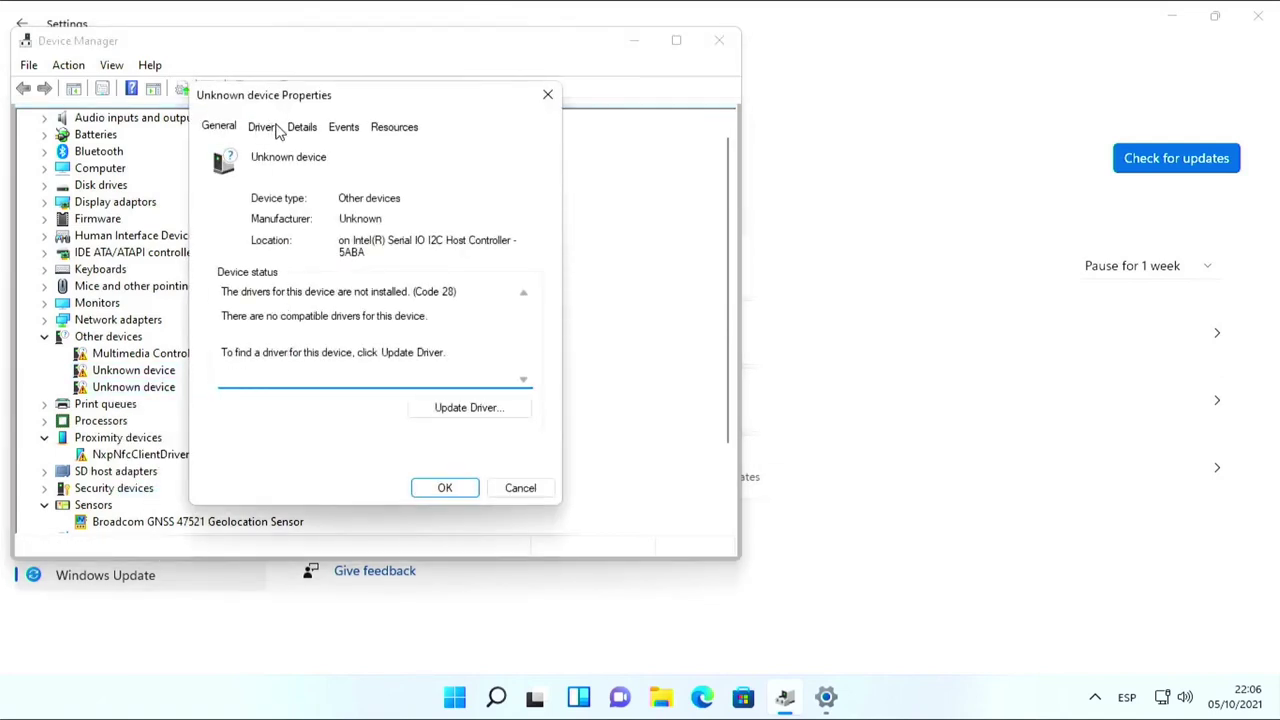
left_click(303, 130)
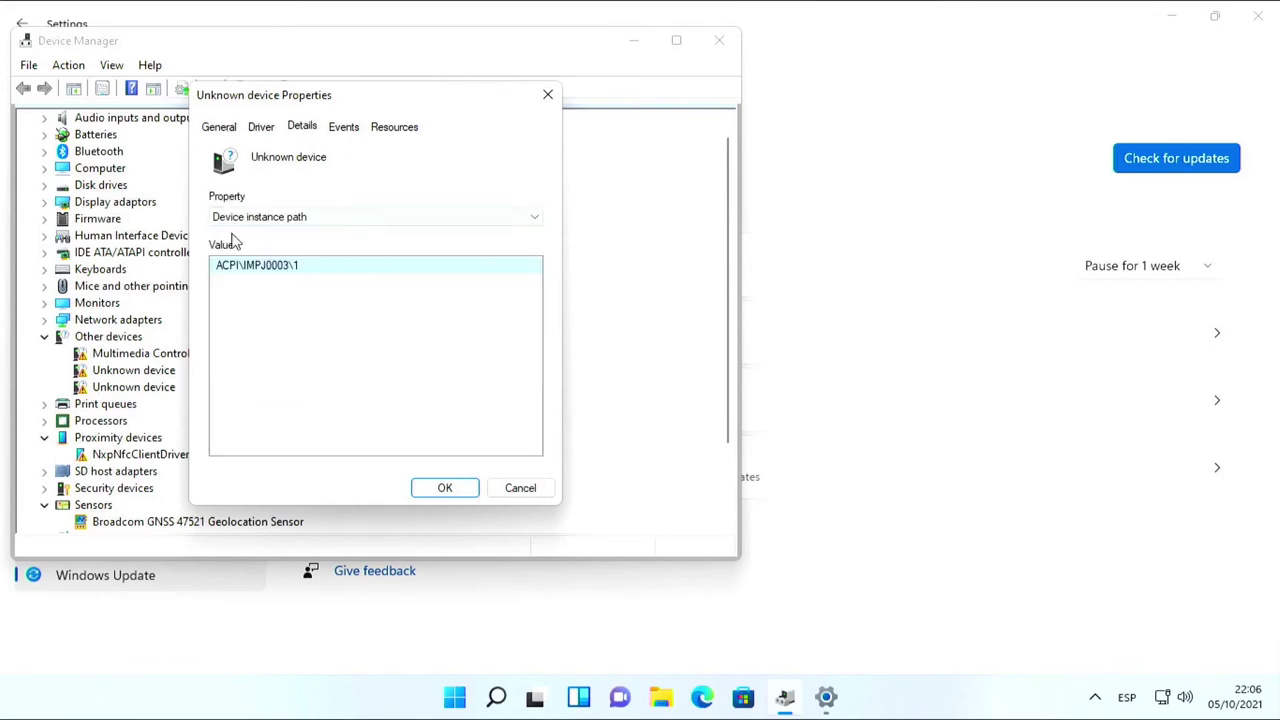
left_click(145, 387)
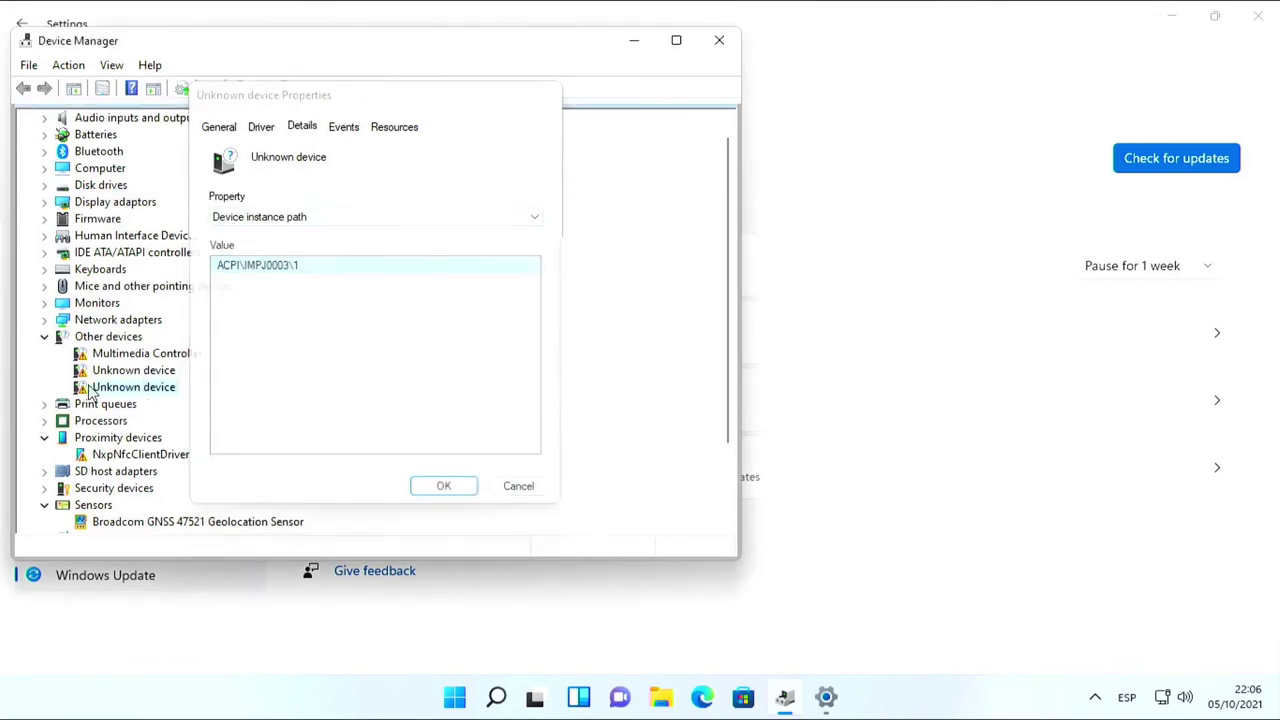
View the device instance path of the first Unknown device in its property details and close the properties
right_click(105, 372)
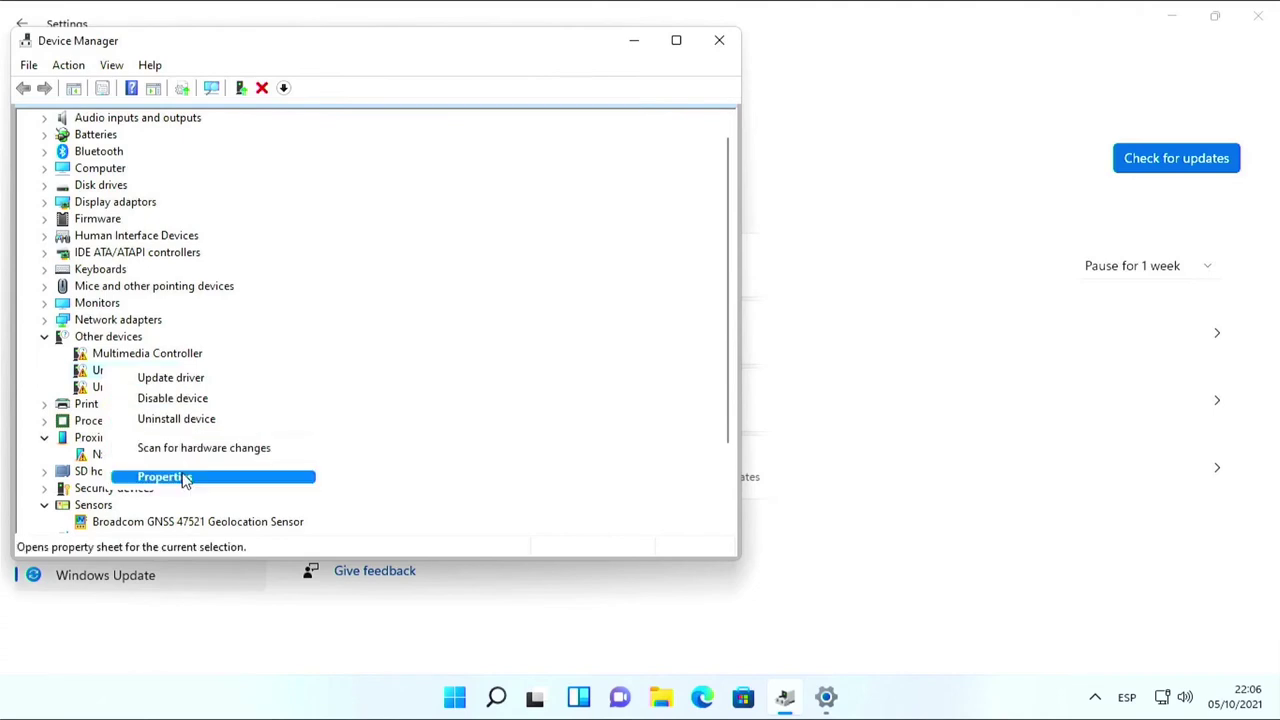
left_click(180, 476)
left_click(300, 127)
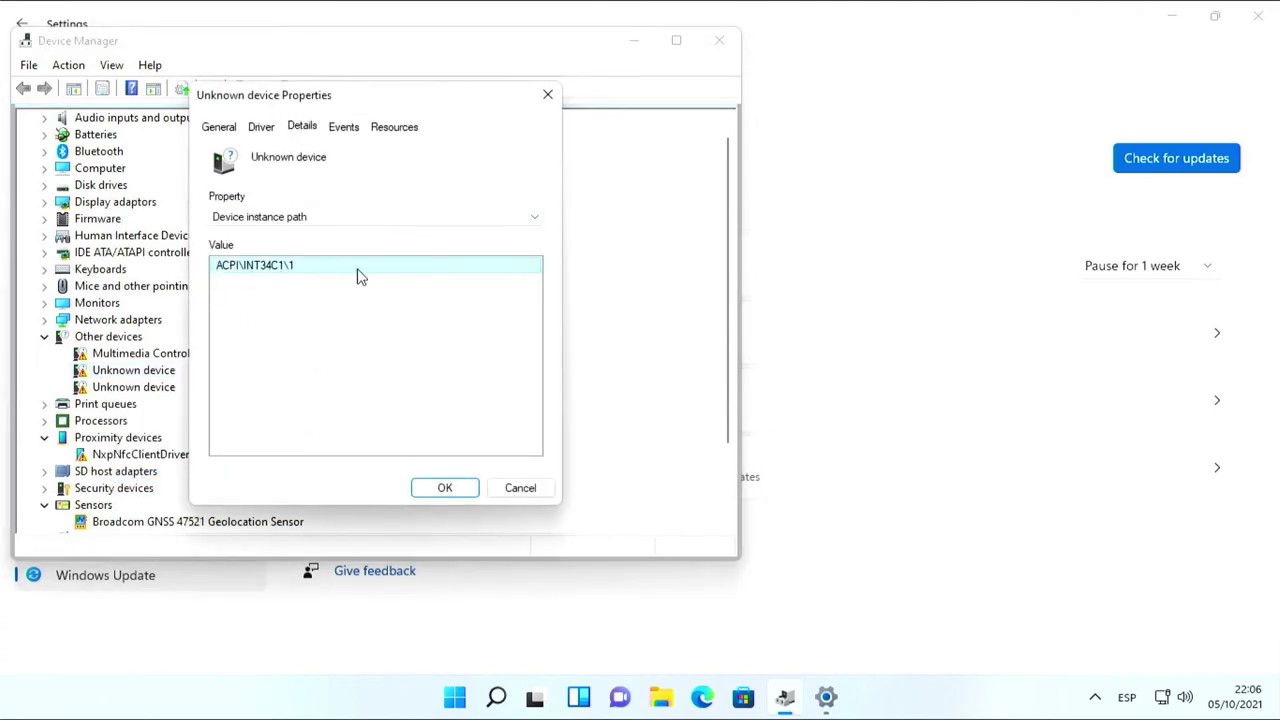
key("Escape")
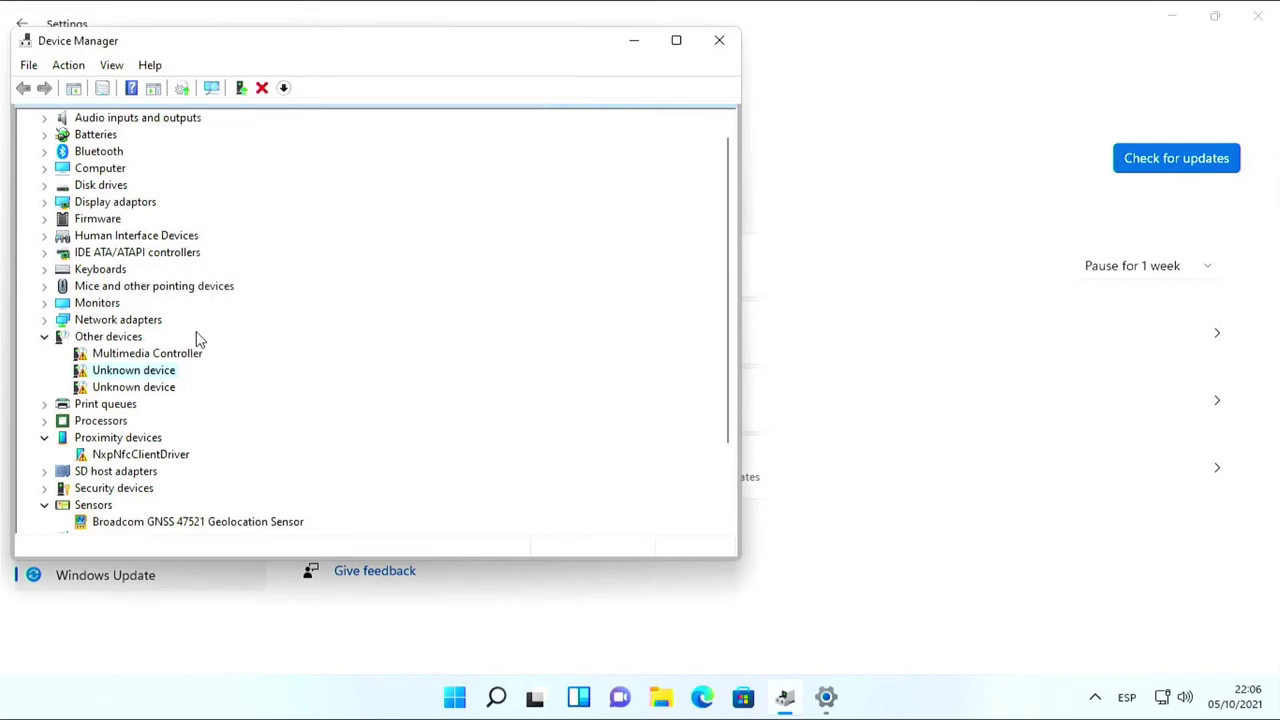
View the hardware IDs of the Multimedia Controller in its property details and close the properties
right_click(147, 358)
left_click(232, 469)
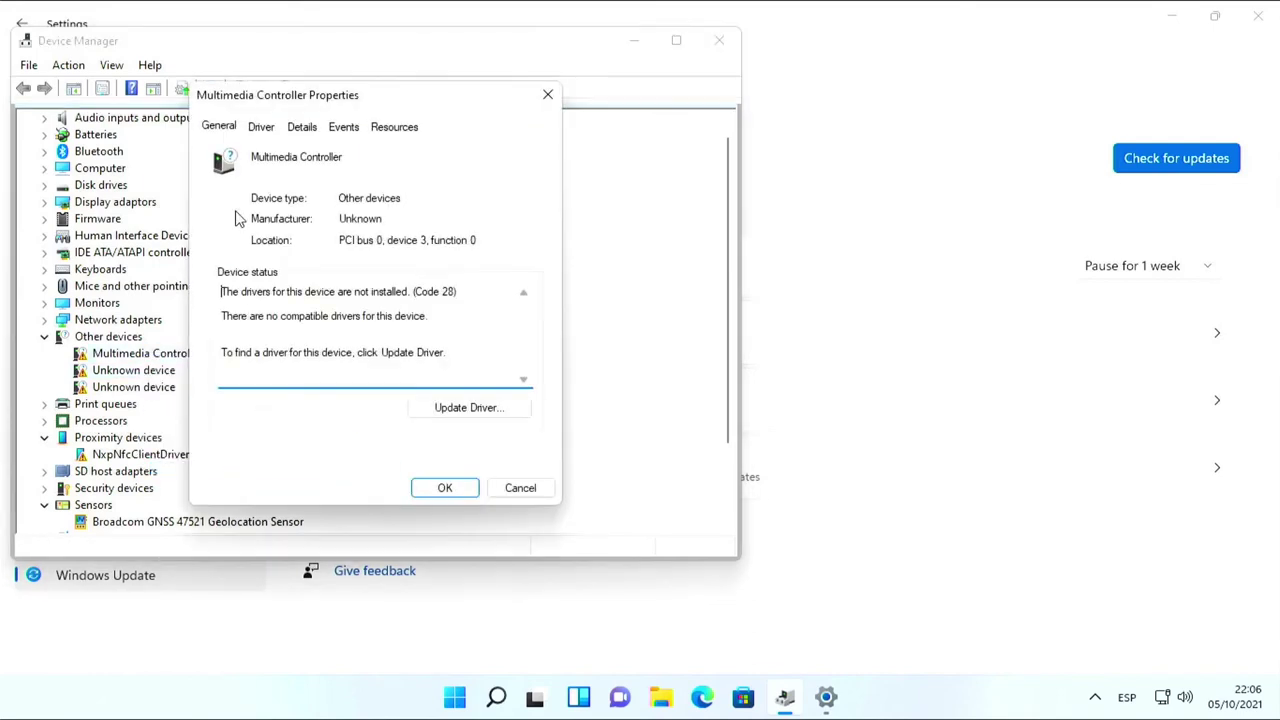
left_click(300, 126)
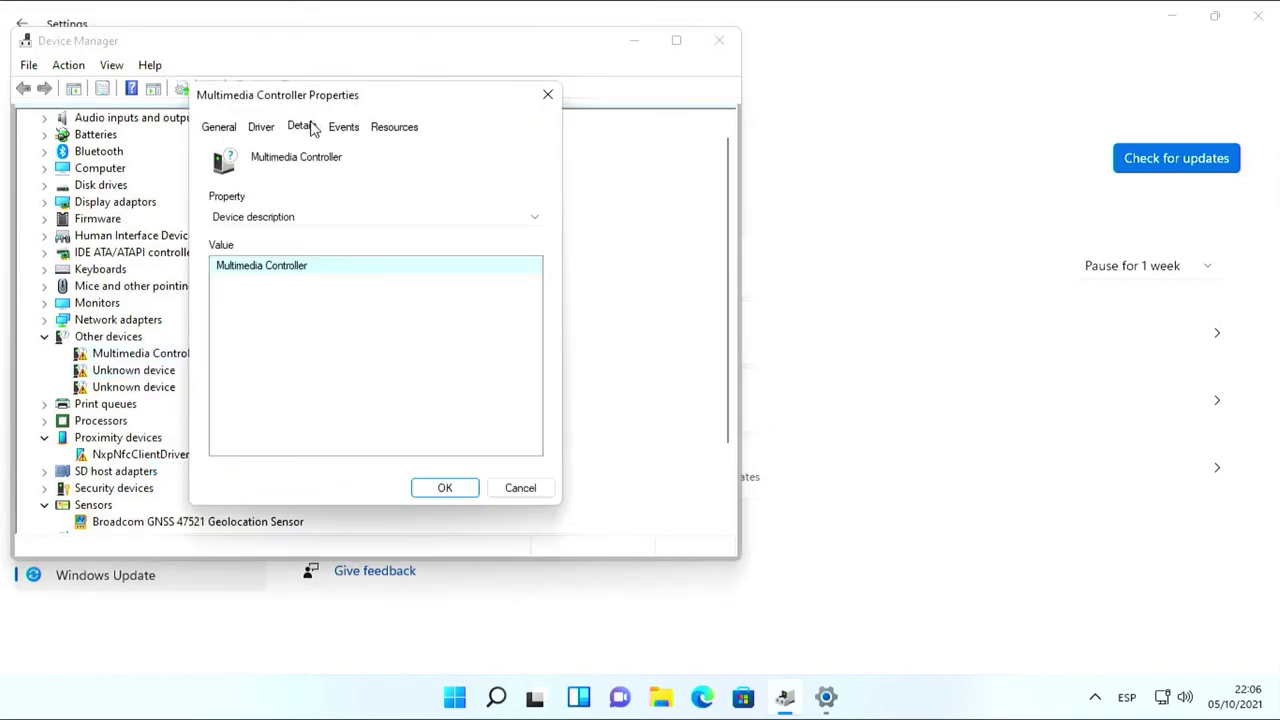
left_click(282, 218)
left_click(287, 258)
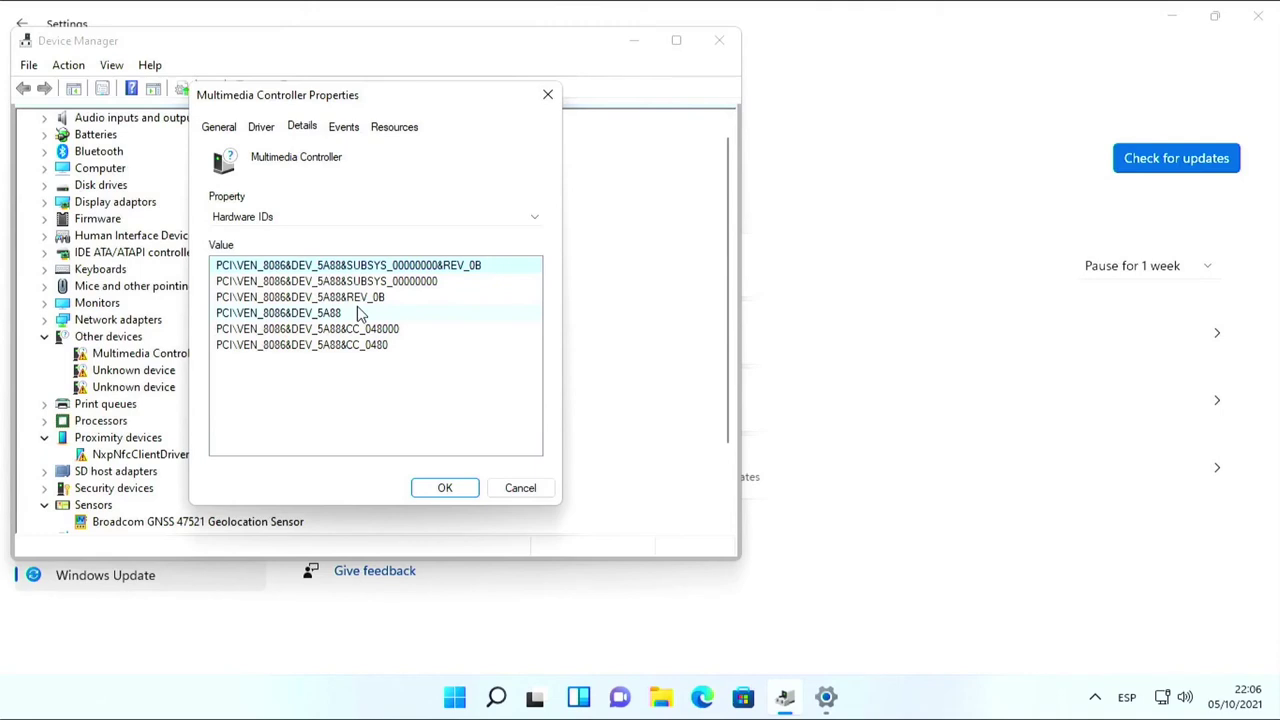
left_click(311, 350)
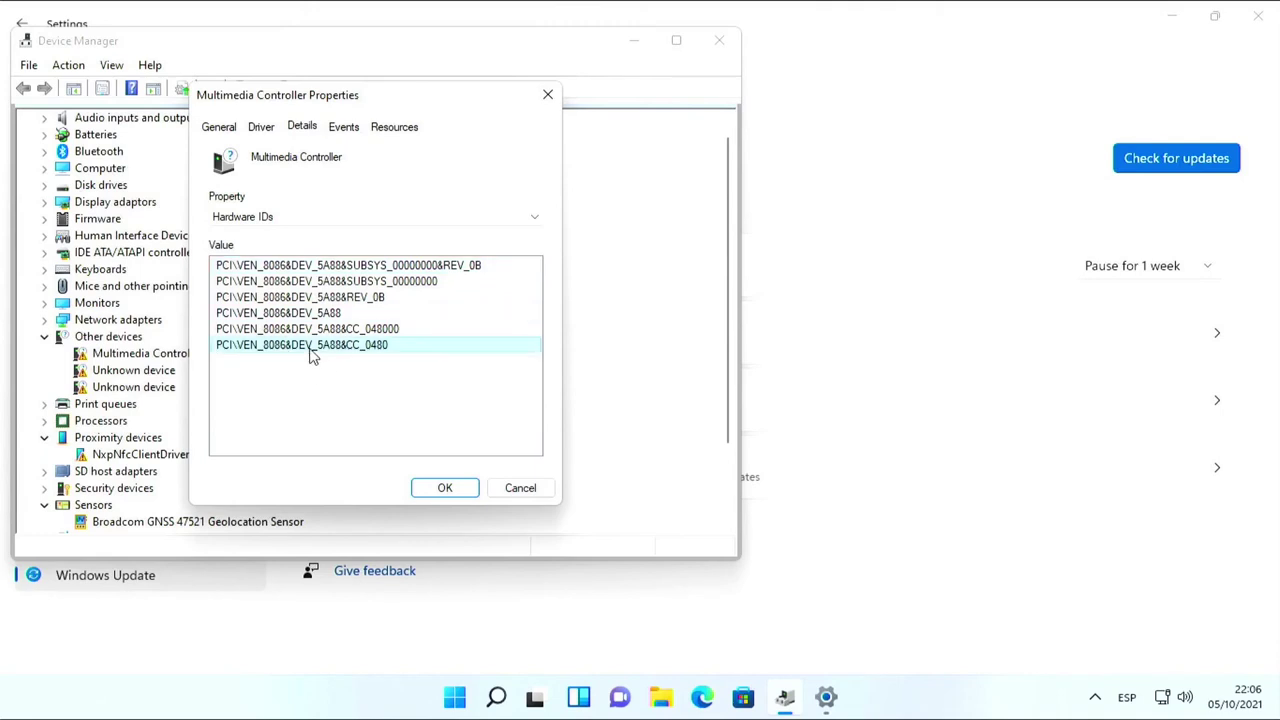
left_click(445, 488)
scroll(251, 254, "up", 1)
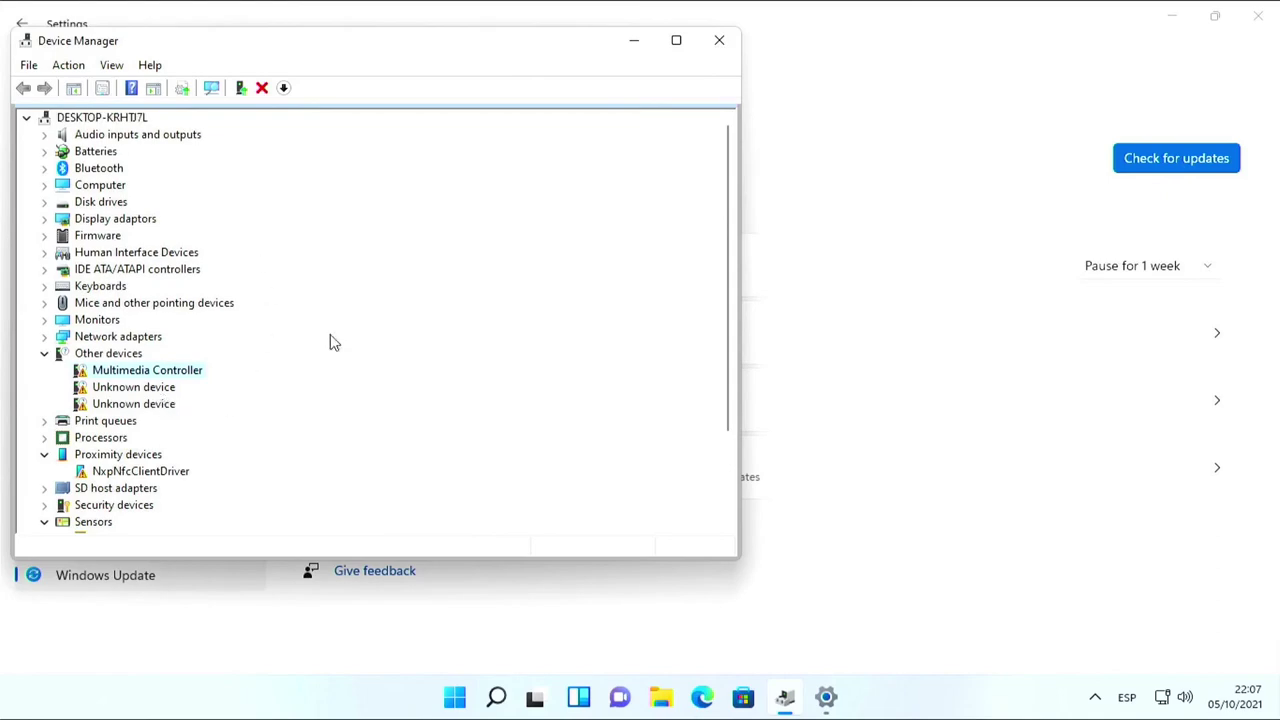
Close Device Manager and Settings, and restart Windows
left_click(719, 40)
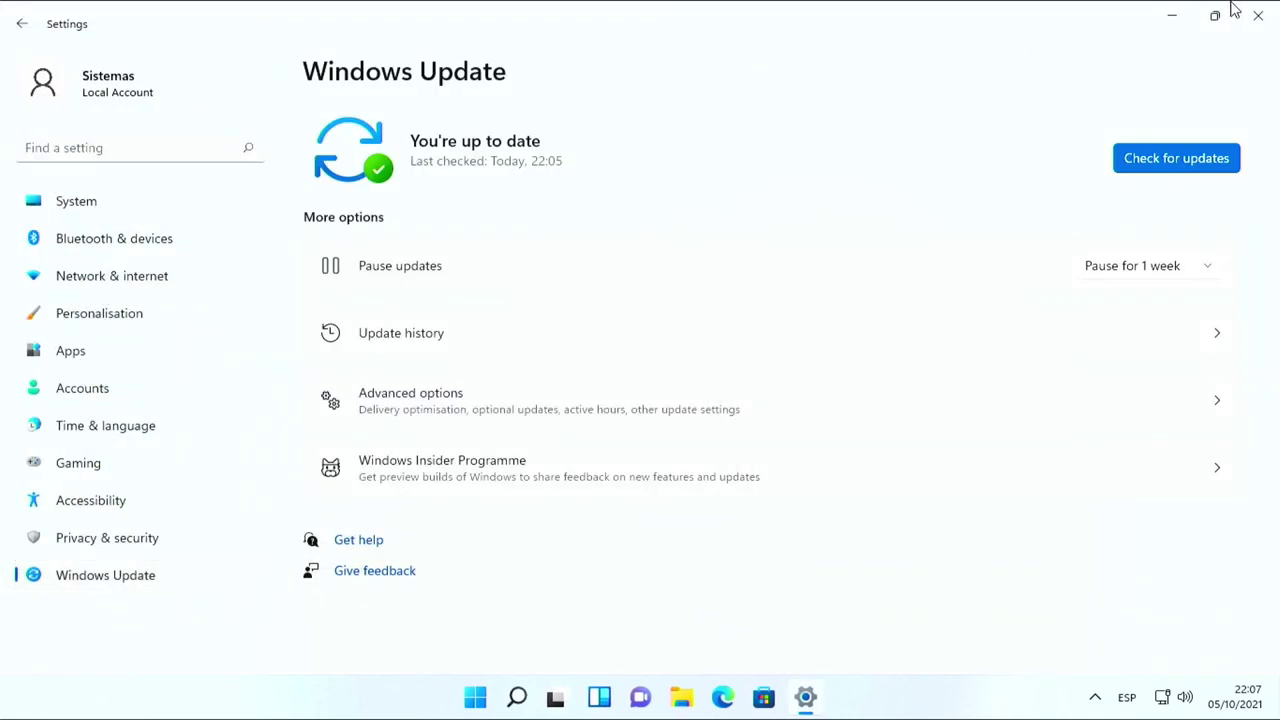
left_click(1260, 14)
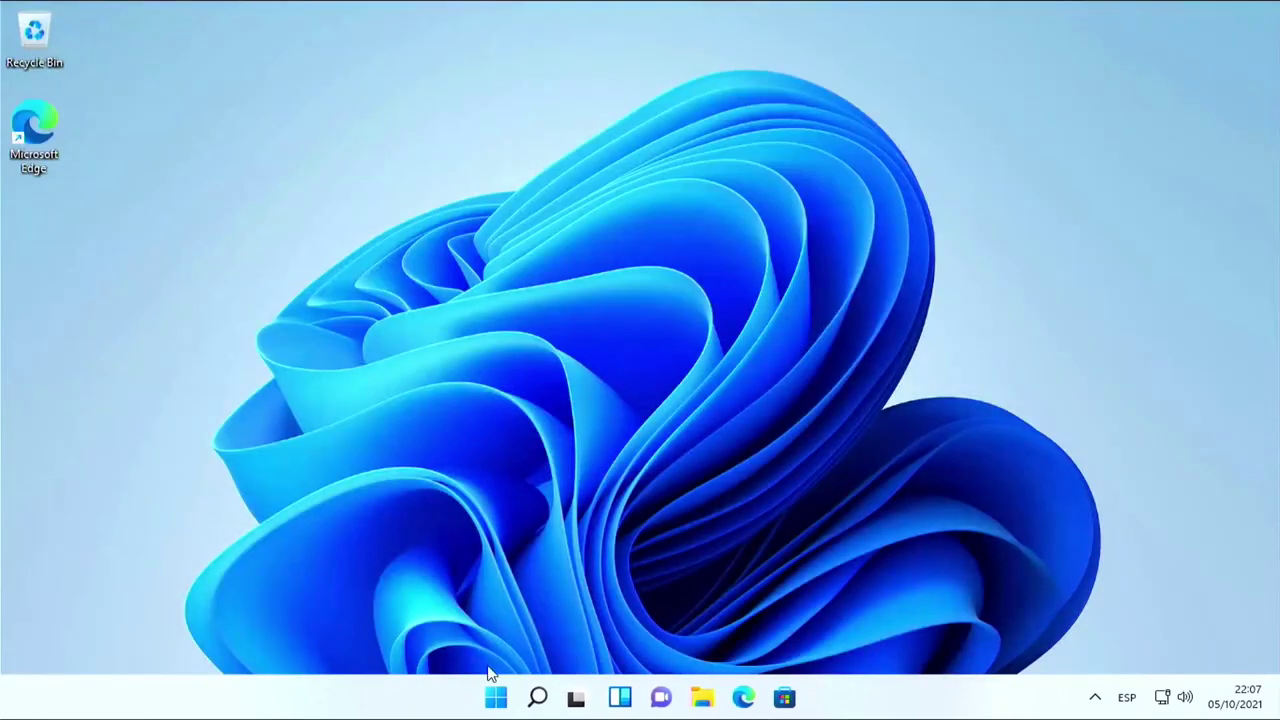
left_click(495, 696)
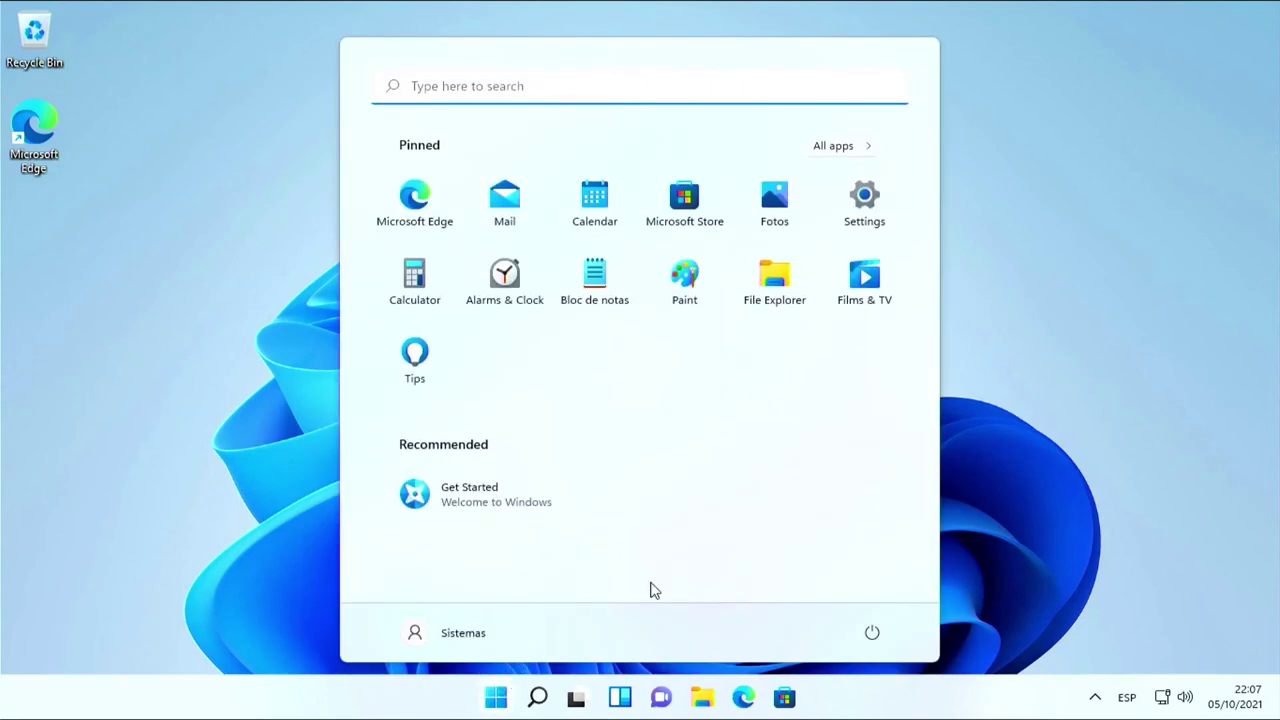
left_click(872, 632)
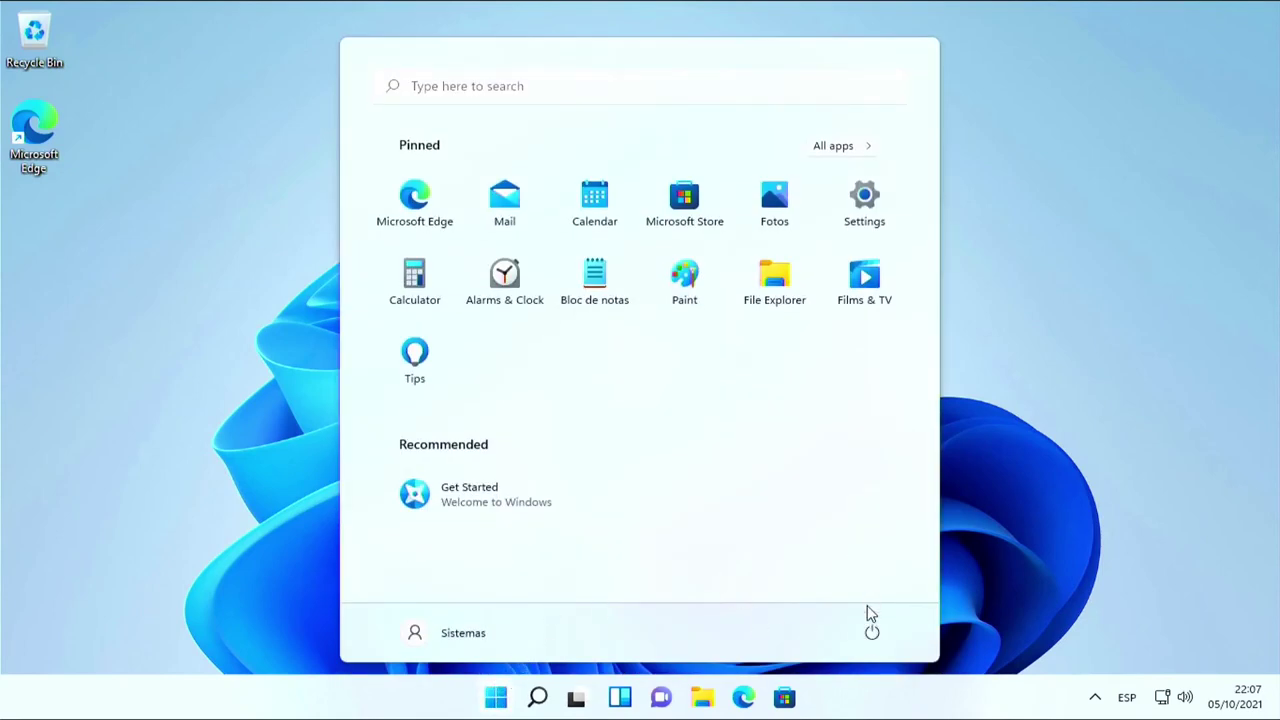
left_click(872, 632)
left_click(875, 594)
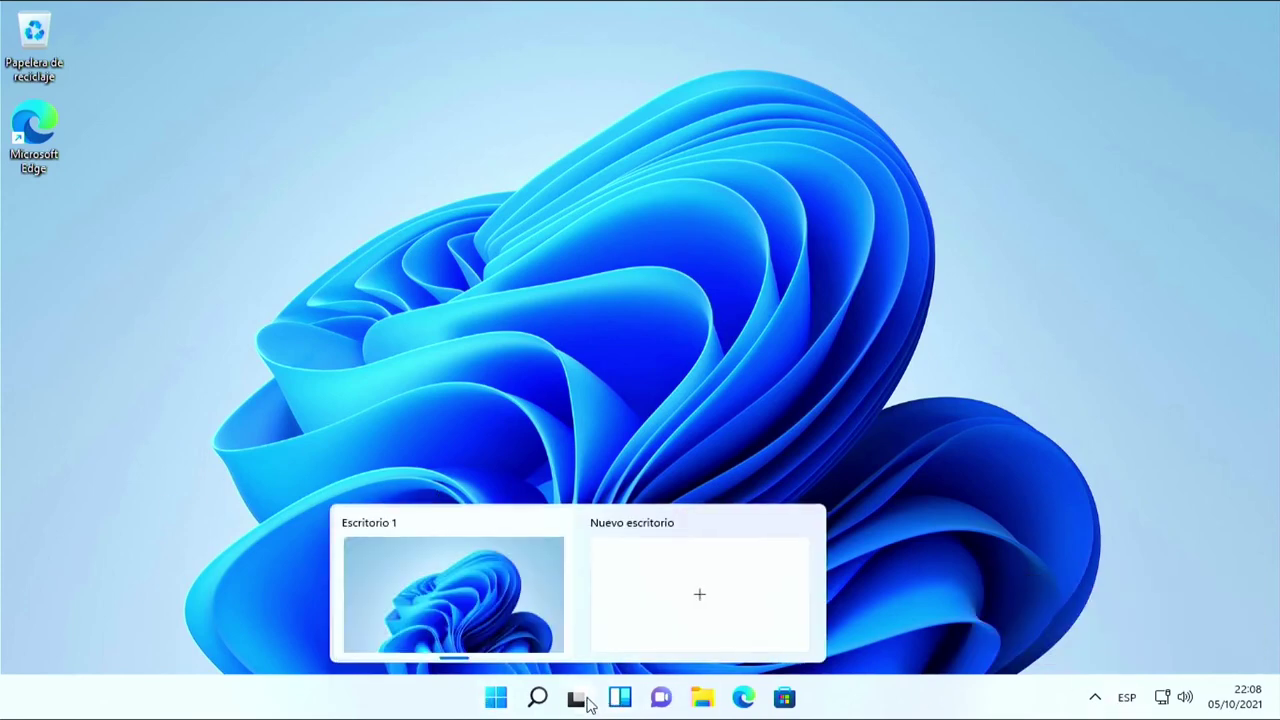
Remove Inglés (Reino Unido) from the preferred languages in the Región e idioma settings
left_click(503, 708)
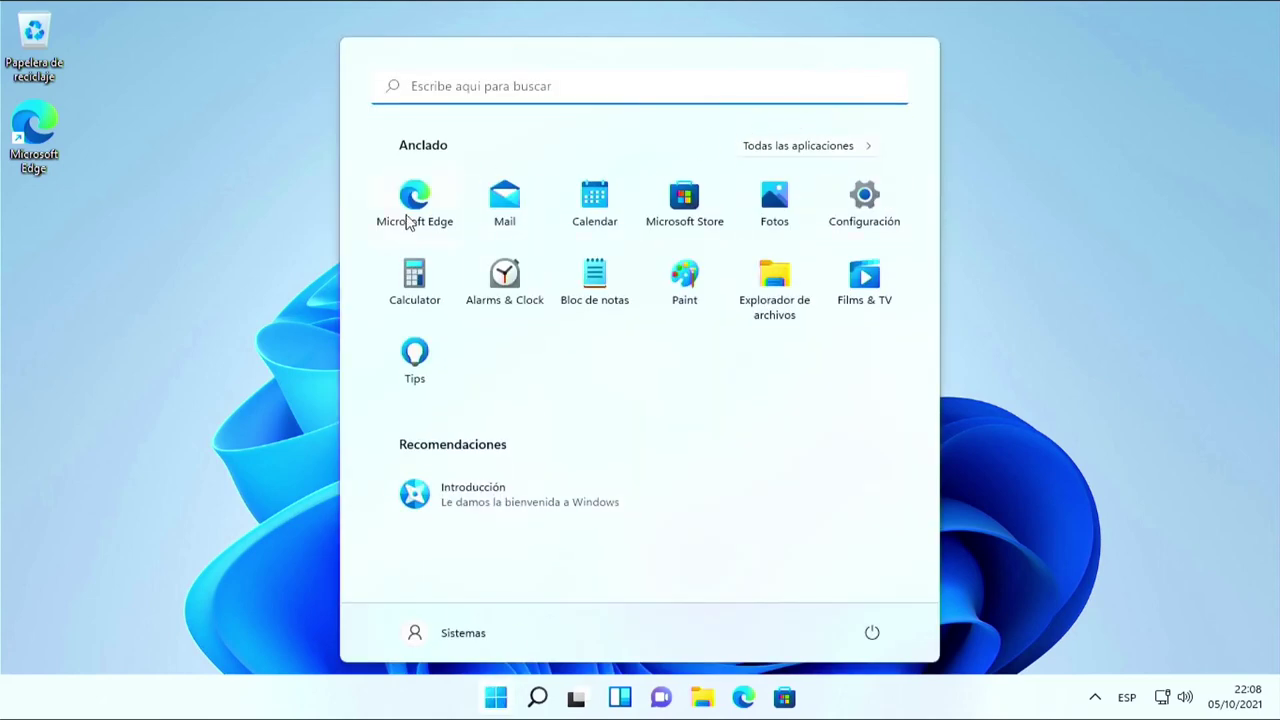
left_click(893, 200)
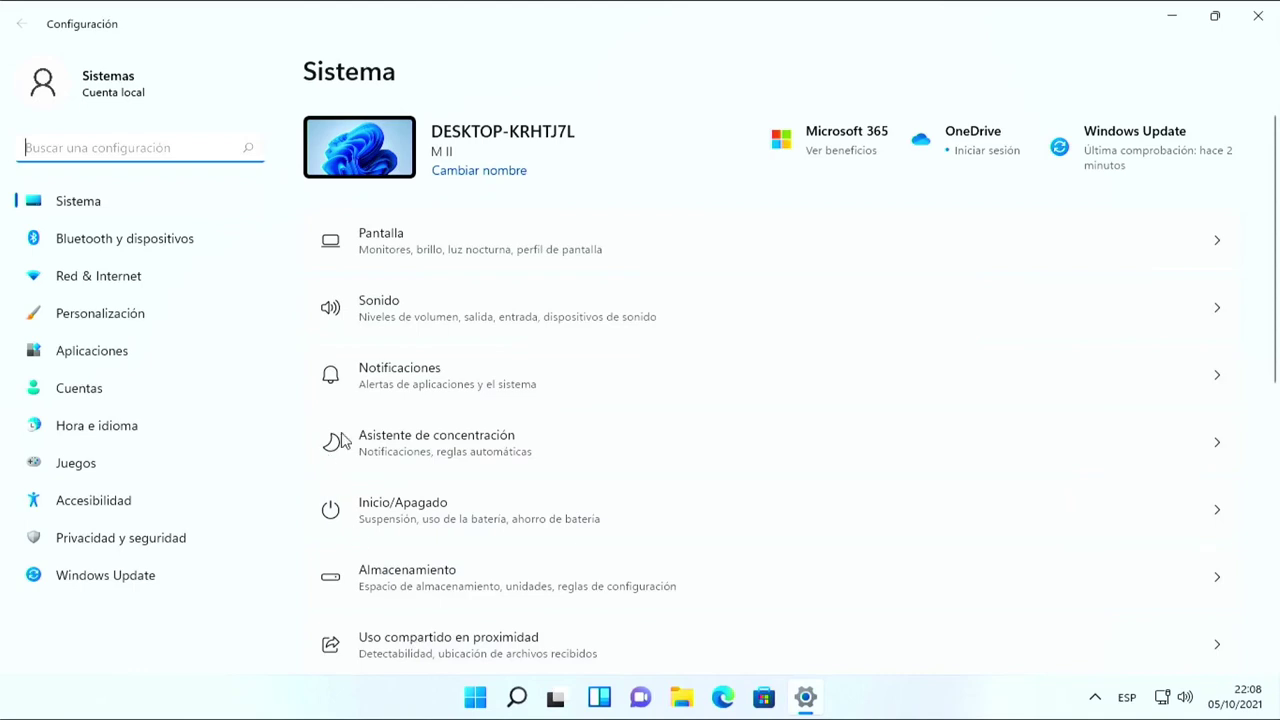
left_click(165, 572)
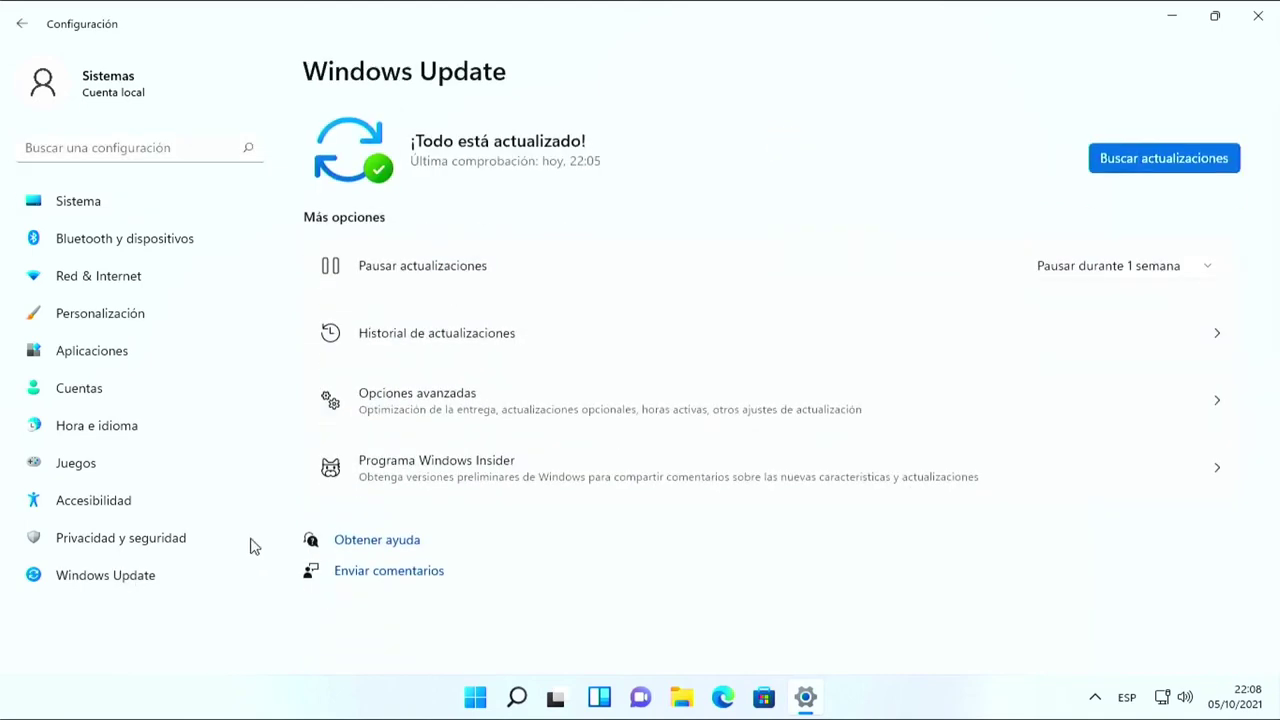
left_click(203, 427)
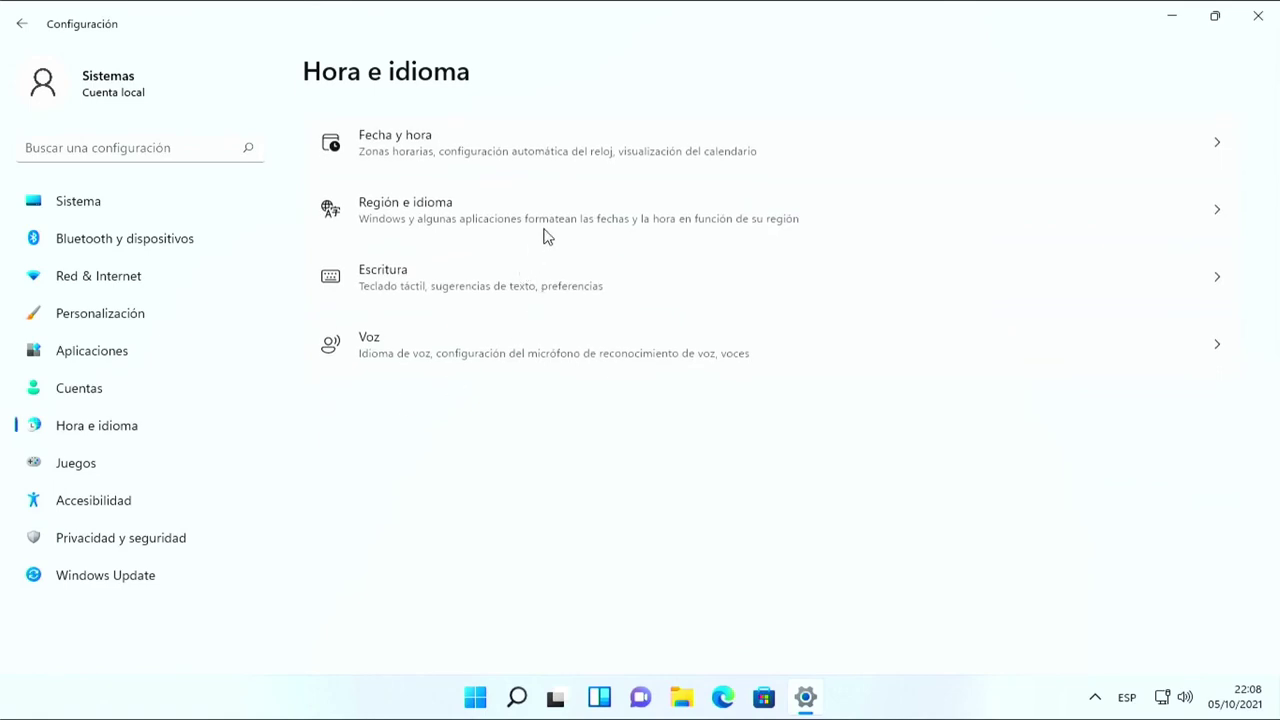
left_click(573, 226)
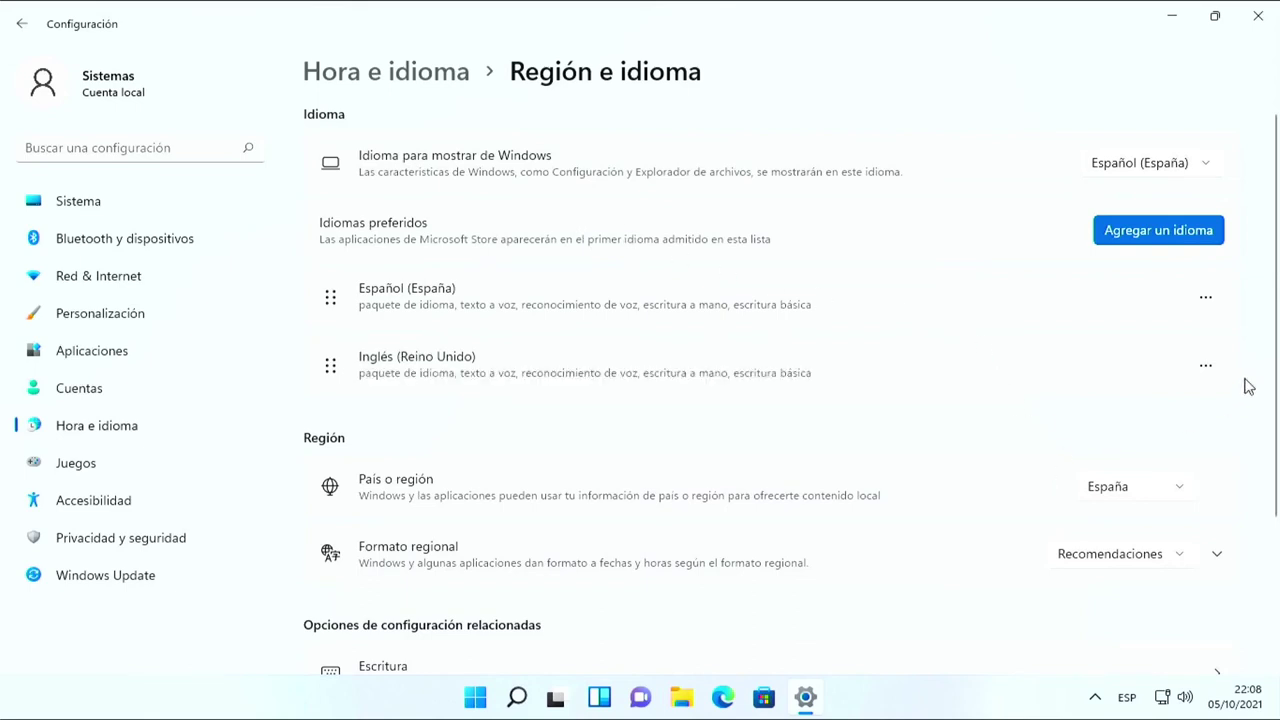
left_click(1206, 367)
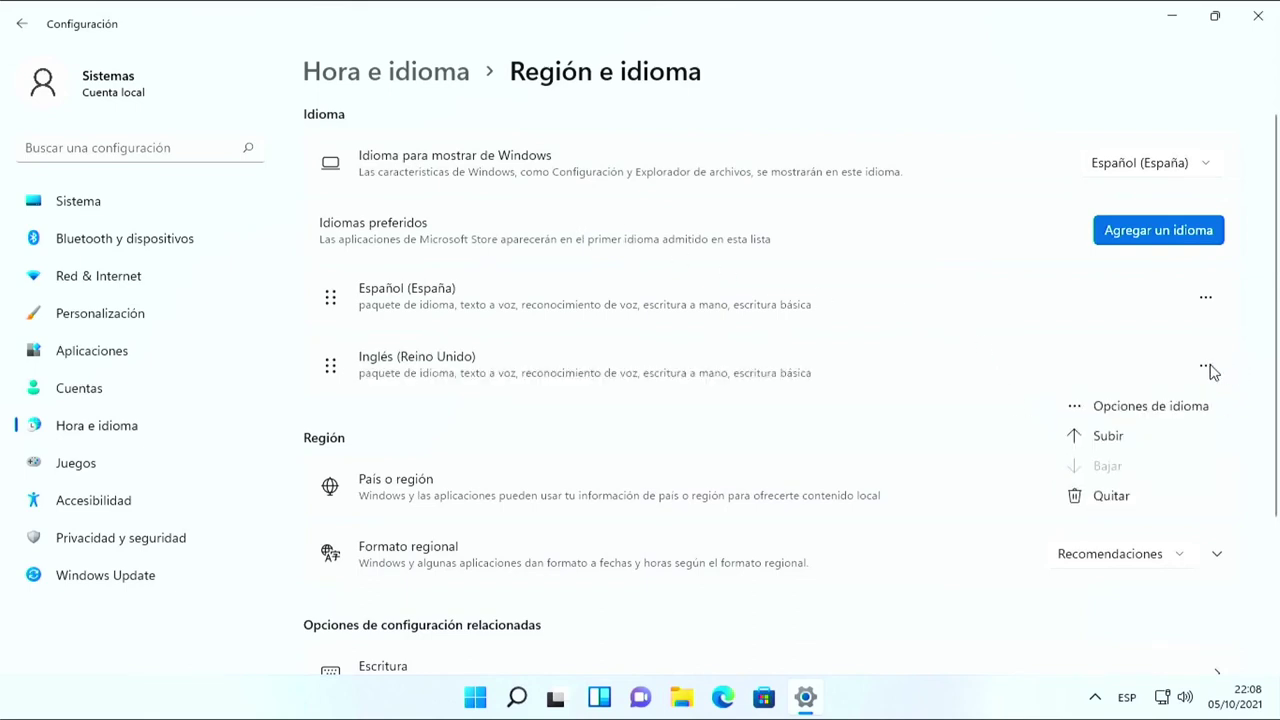
left_click(1110, 495)
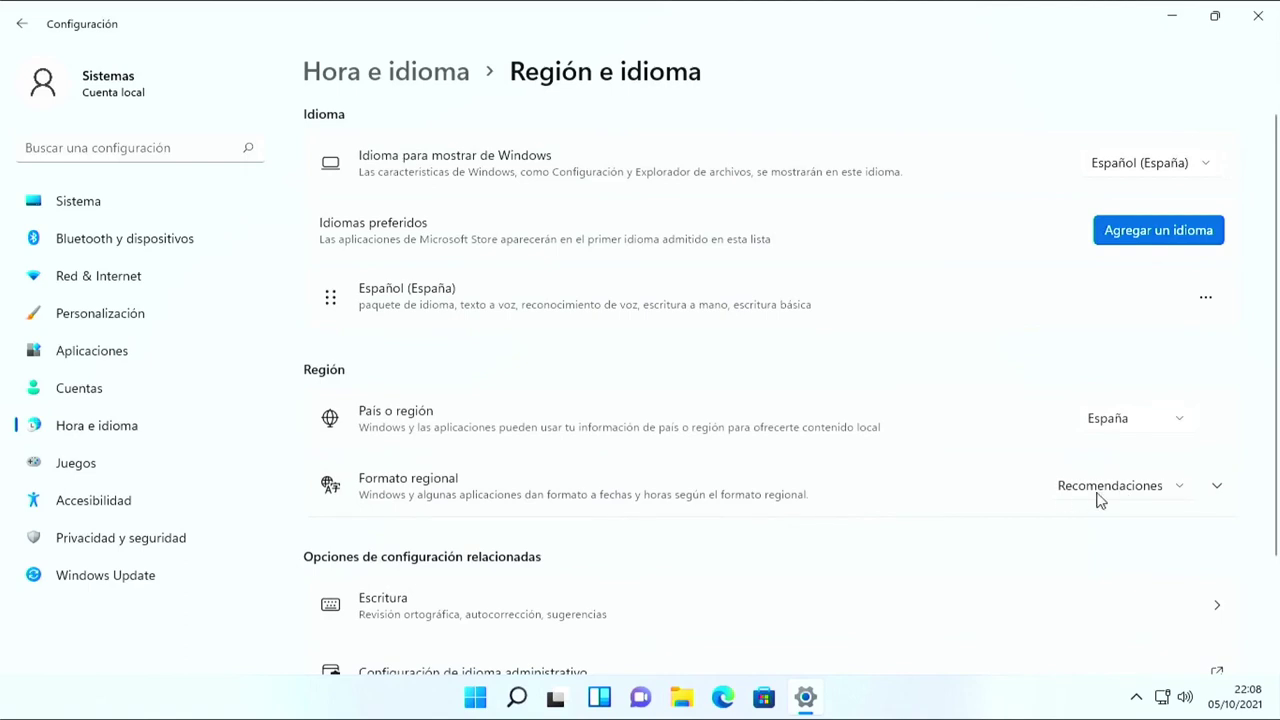
Set the regional format to Español (España, internacional)
left_click(1125, 485)
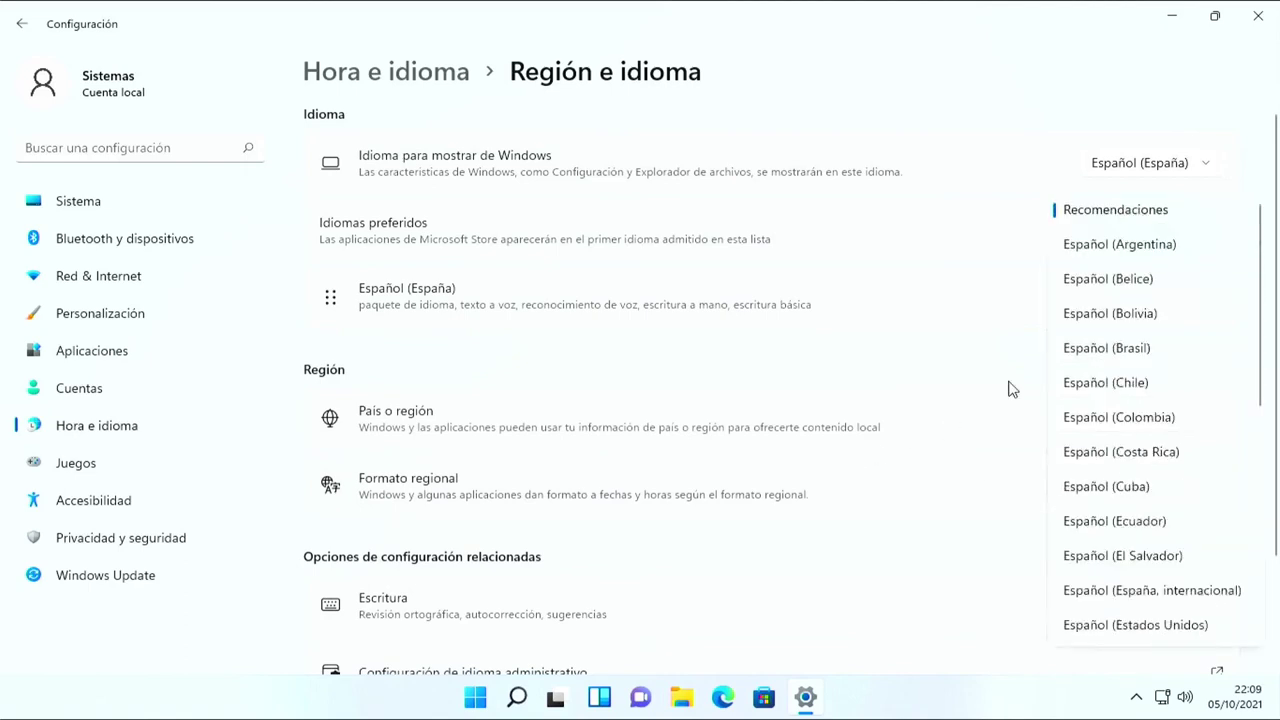
scroll(1165, 533, "down", 3)
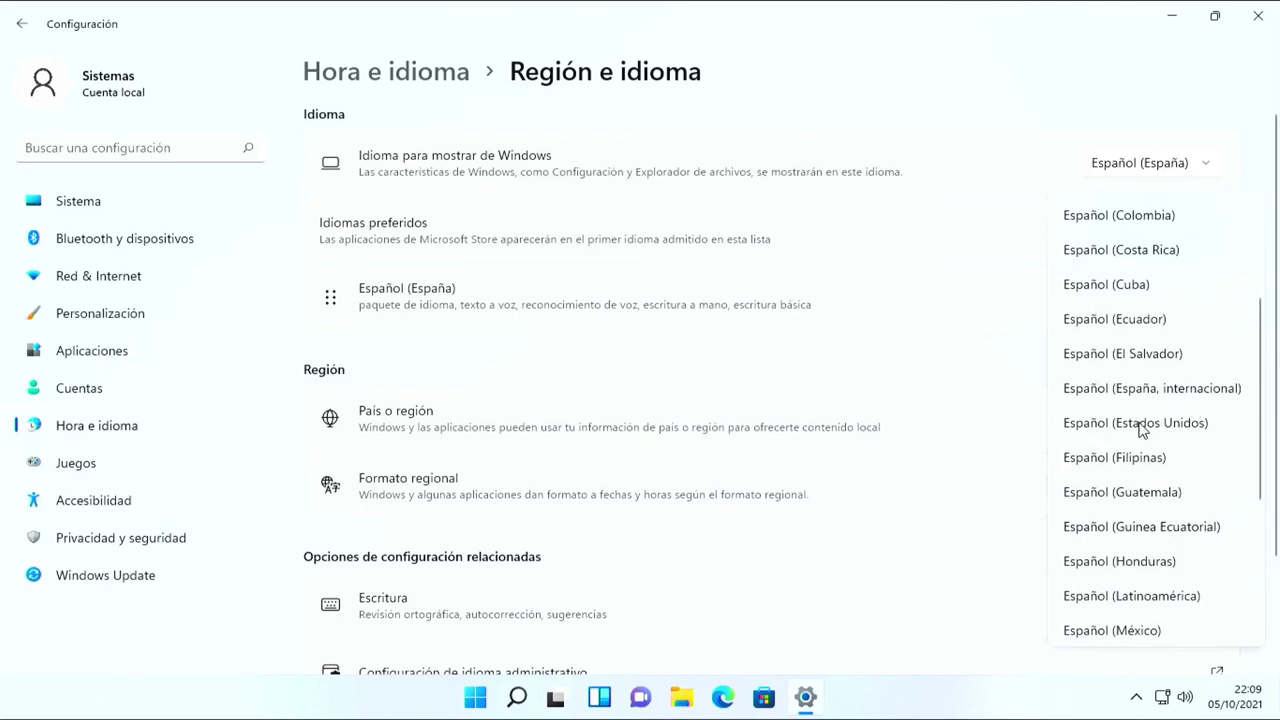
left_click(1143, 391)
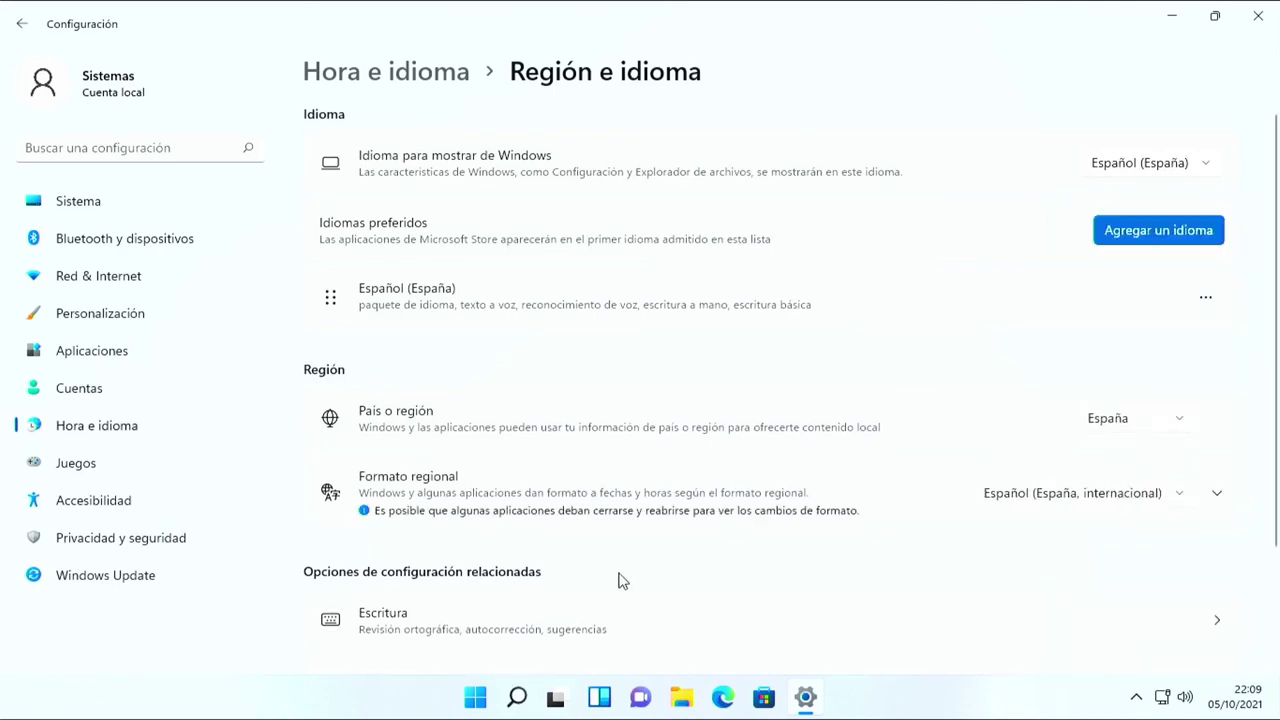
Copy the current language settings to the sign-in screen, system accounts and new user accounts through the administrative language settings, and restart Windows
scroll(652, 541, "down", 3)
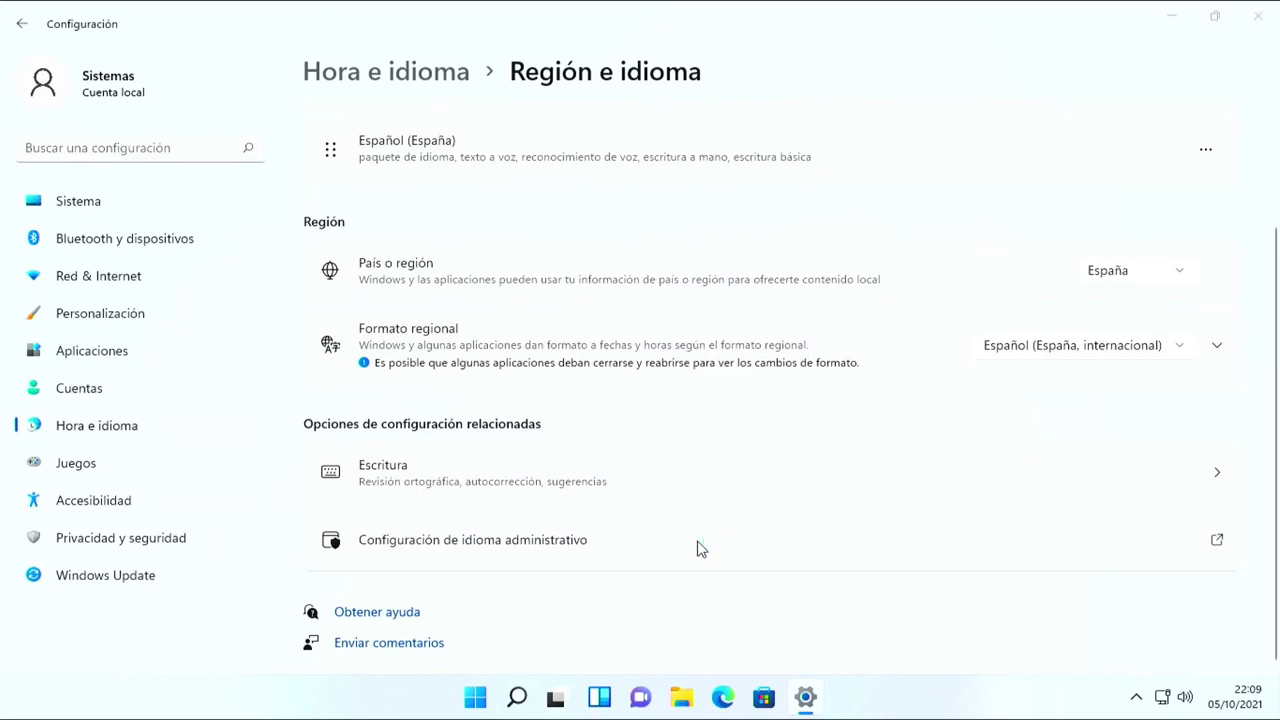
left_click(699, 543)
left_click(415, 307)
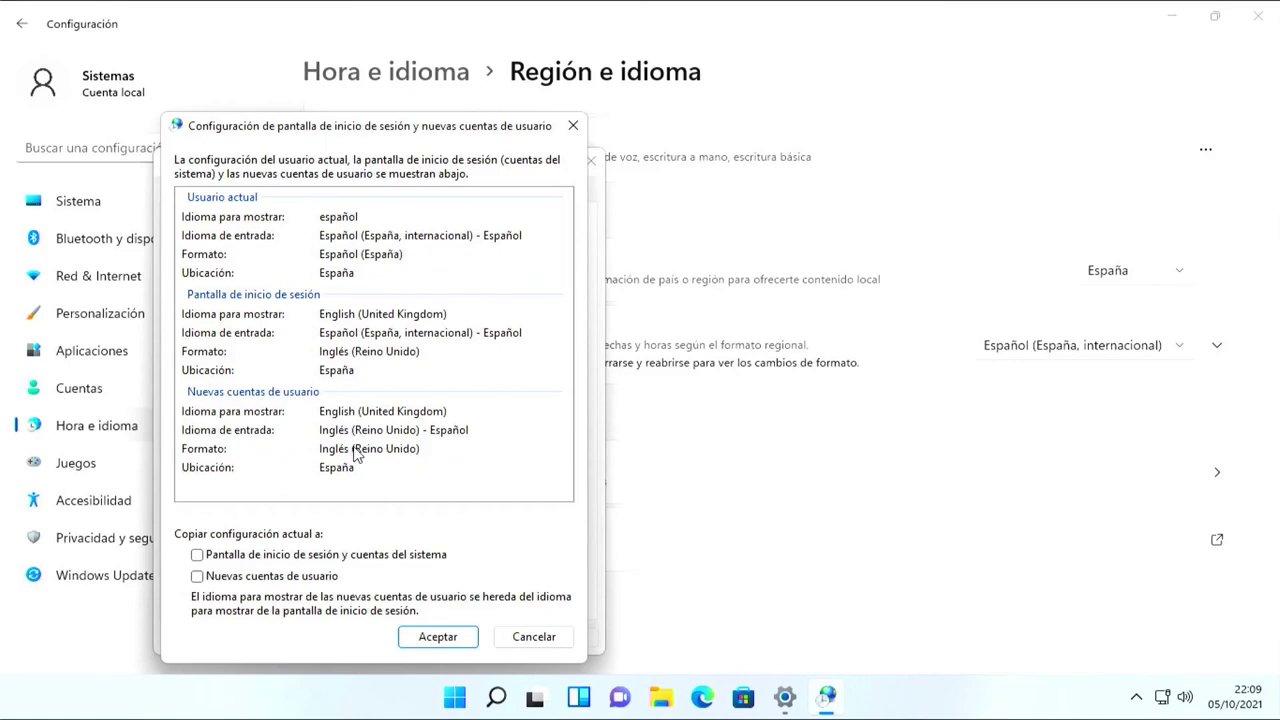
left_click(266, 556)
left_click(262, 579)
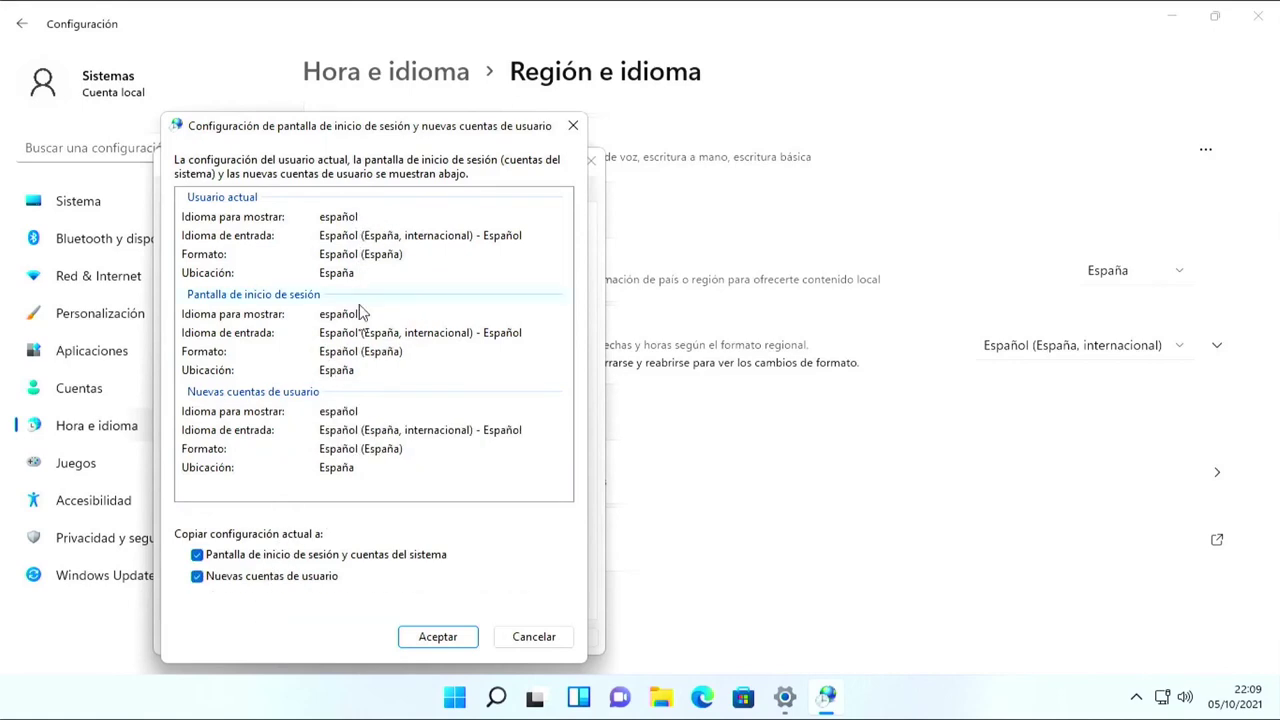
left_click(430, 635)
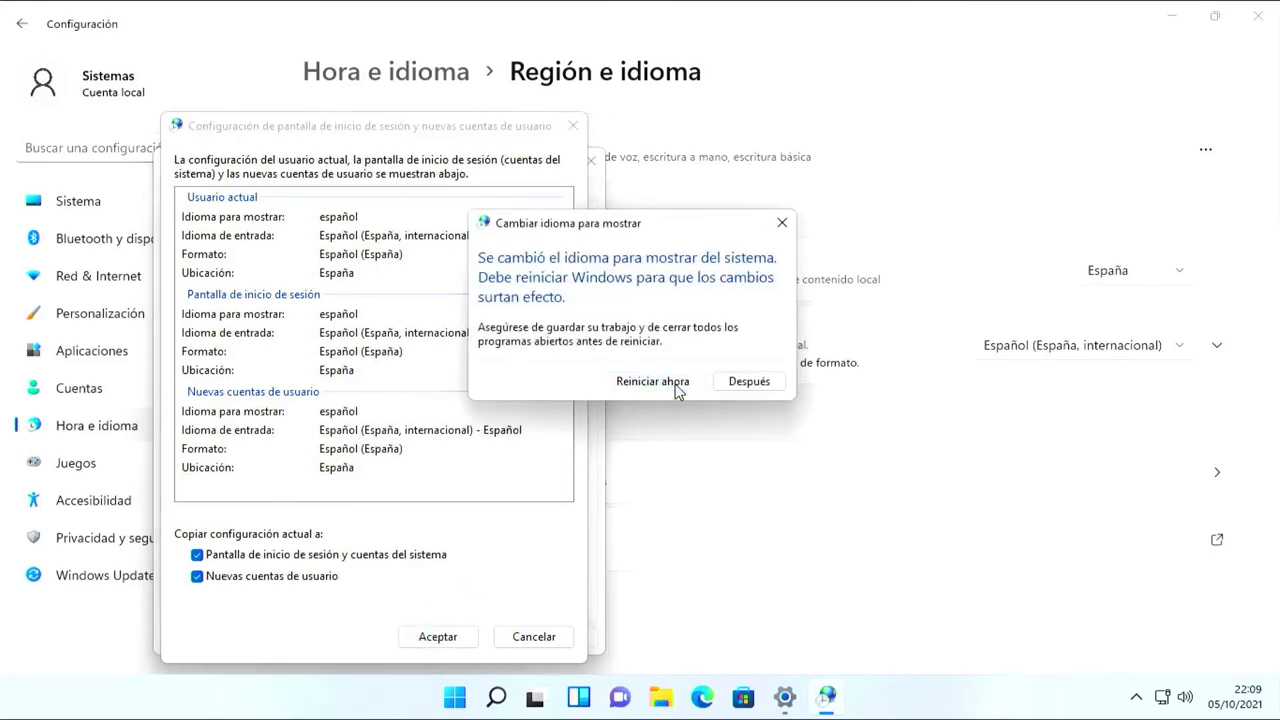
left_click(676, 388)
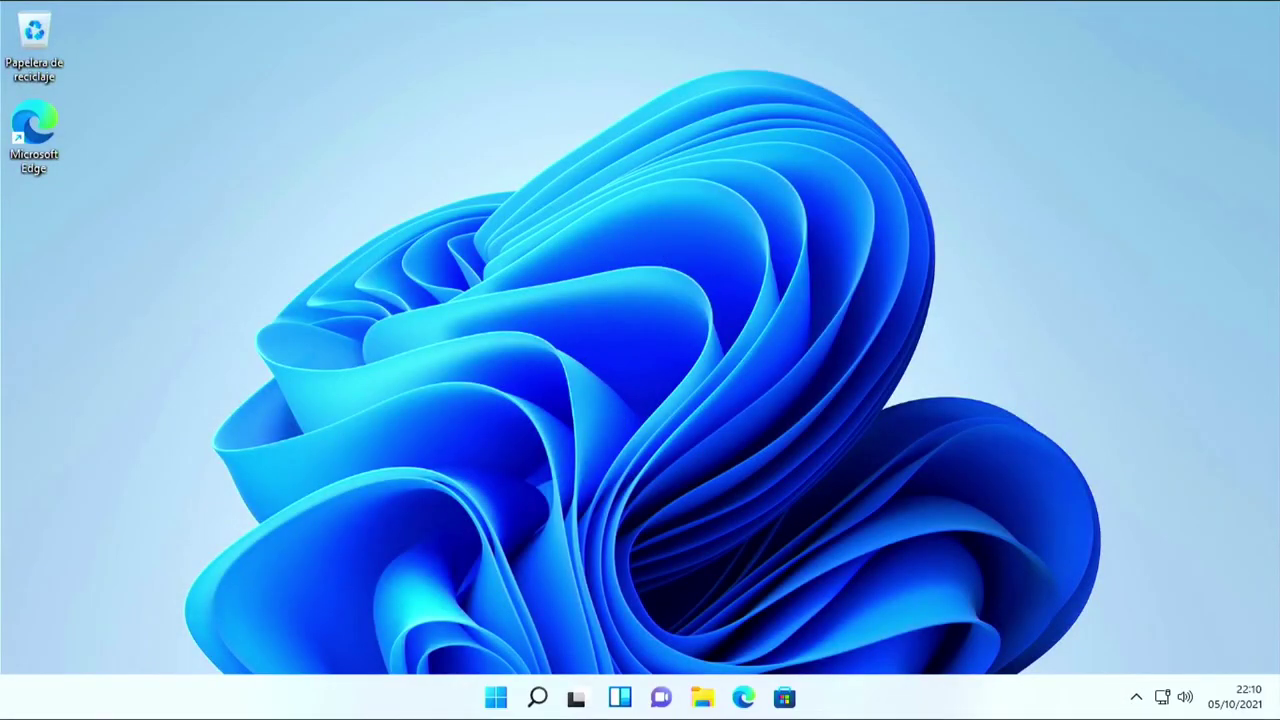
Launch Microsoft Edge and proceed from its welcome introduction to the new tab page setup
left_click(745, 697)
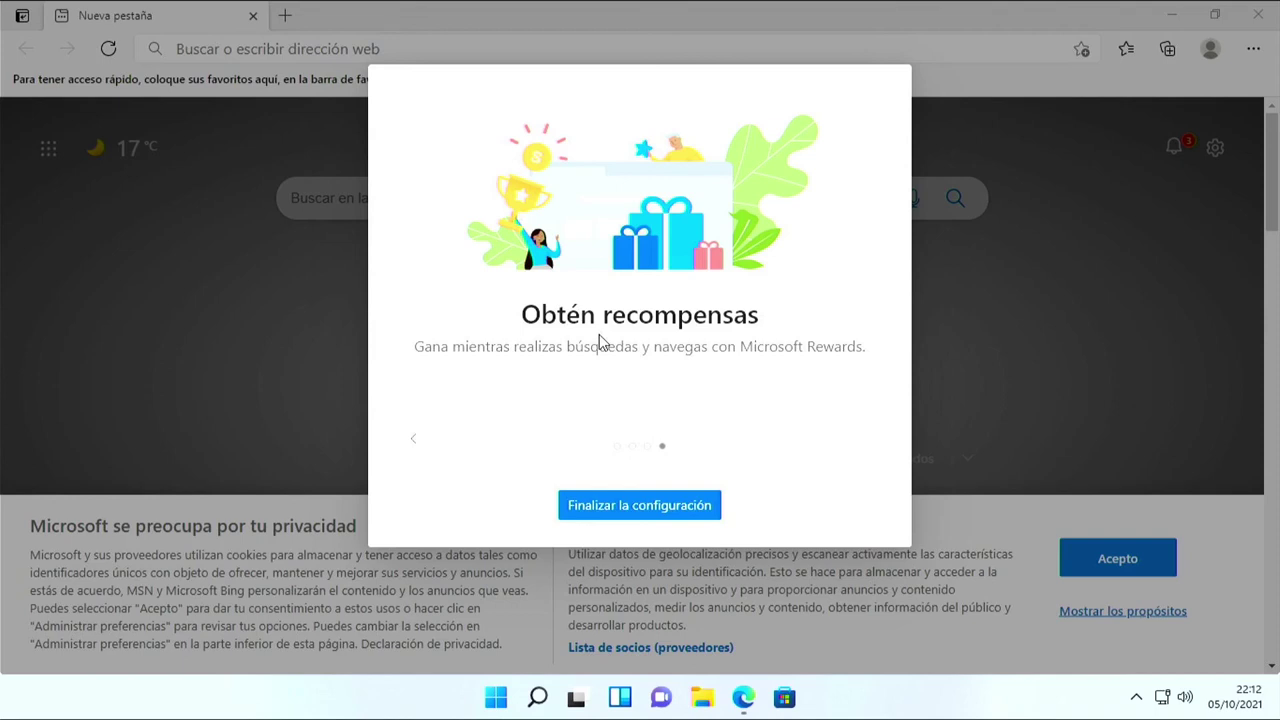
left_click(640, 503)
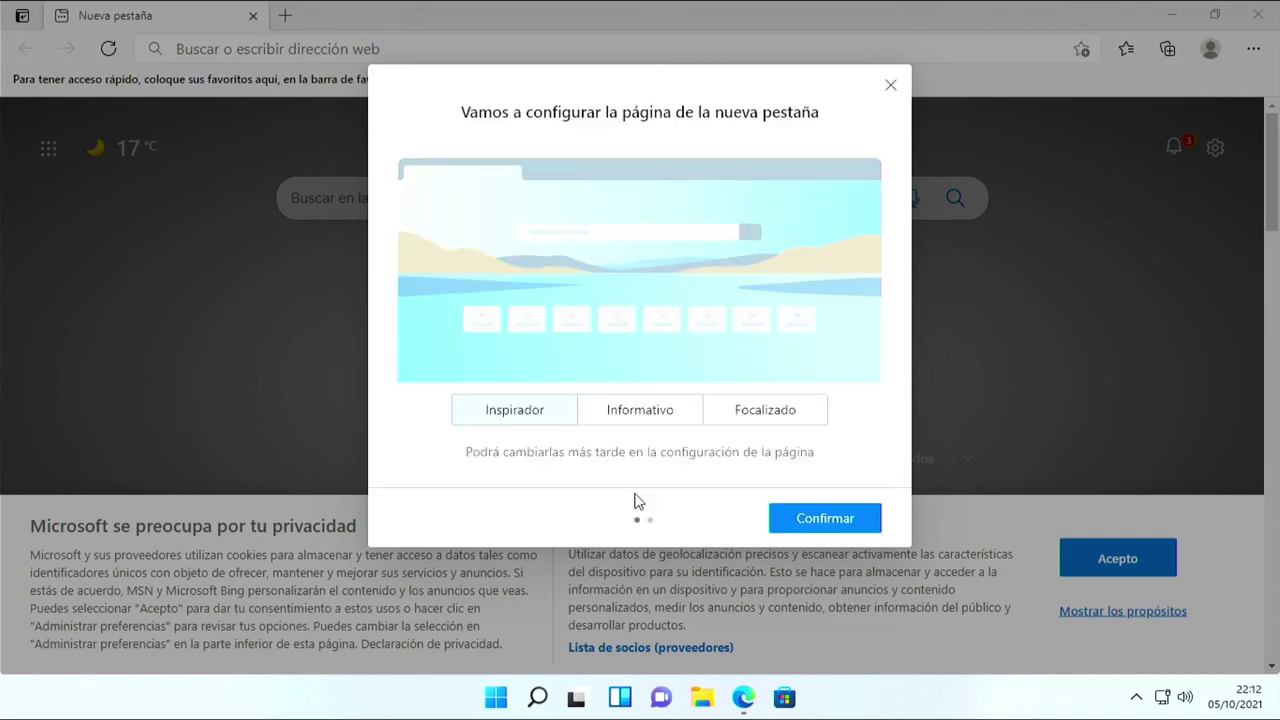